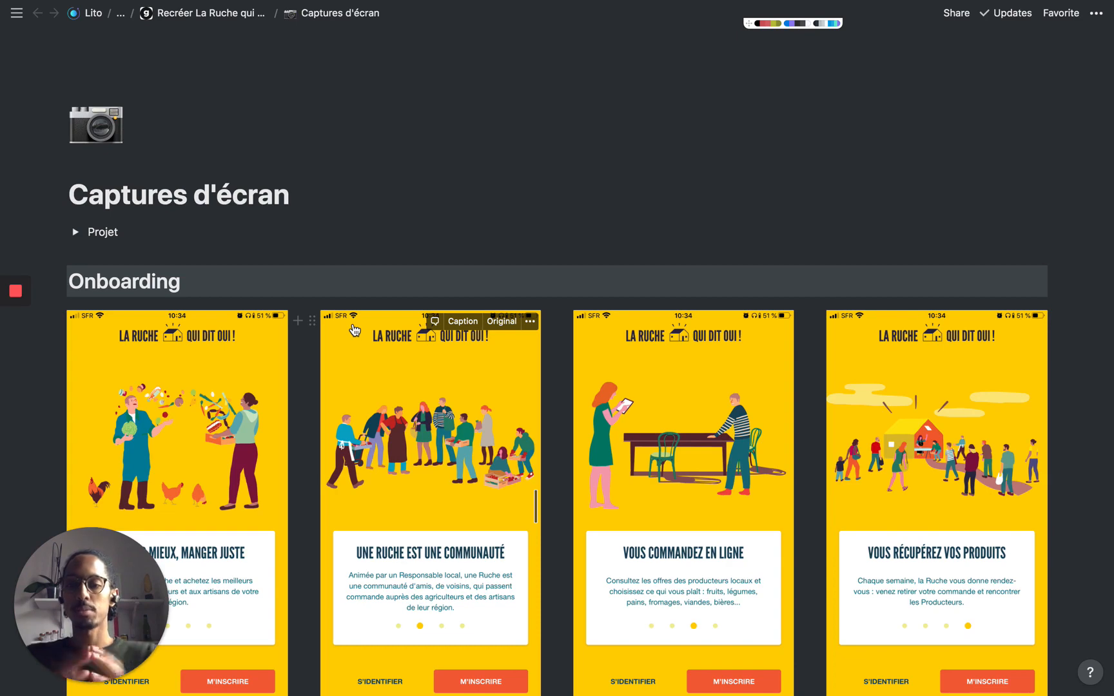
Scroll through the app screenshots in Notion down to the Produits section
{"action": "scroll", "coordinate": [331, 462], "scroll_direction": "down", "scroll_amount": 4}
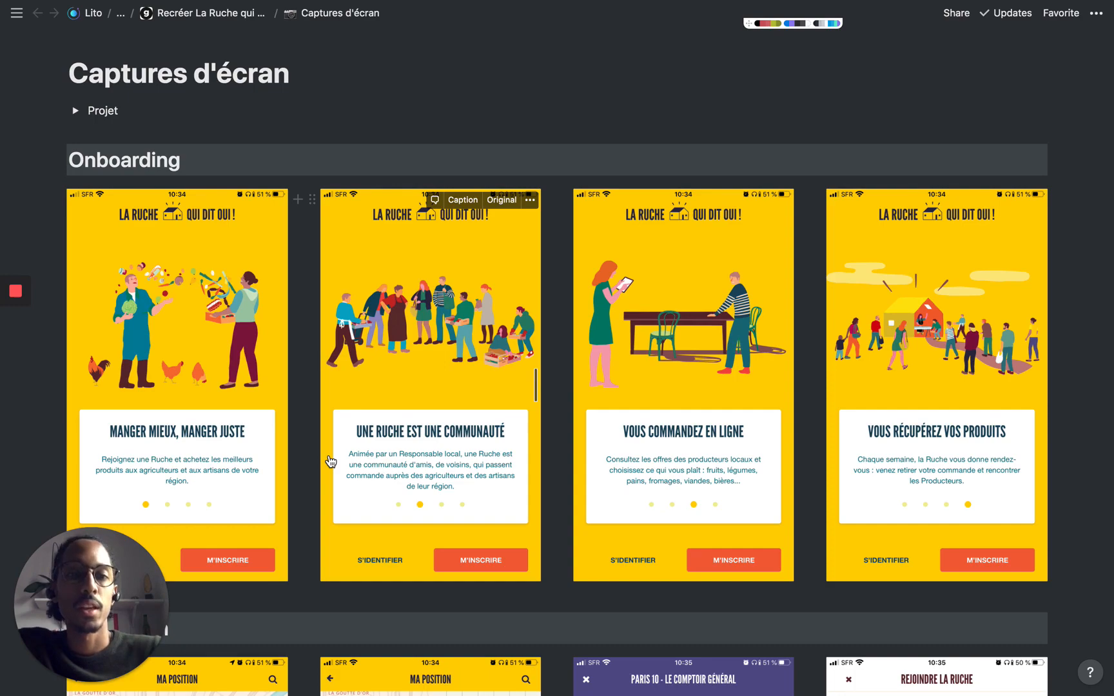
{"action": "scroll", "coordinate": [330, 461], "scroll_direction": "down", "scroll_amount": 3}
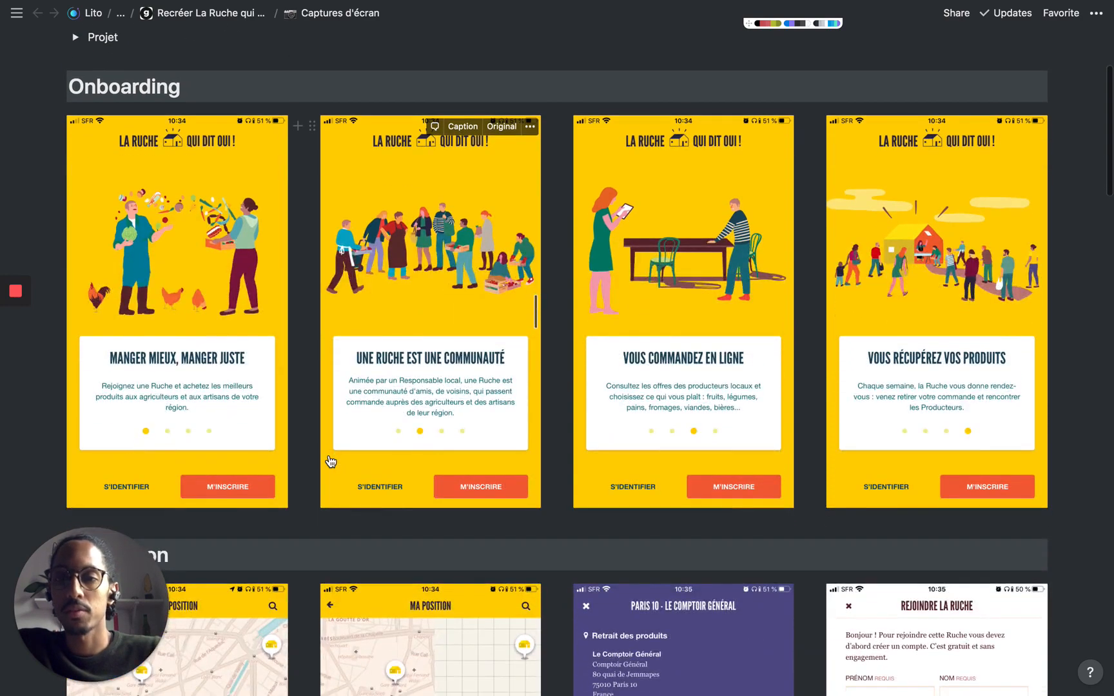
{"action": "scroll", "coordinate": [433, 377], "scroll_direction": "down", "scroll_amount": 10}
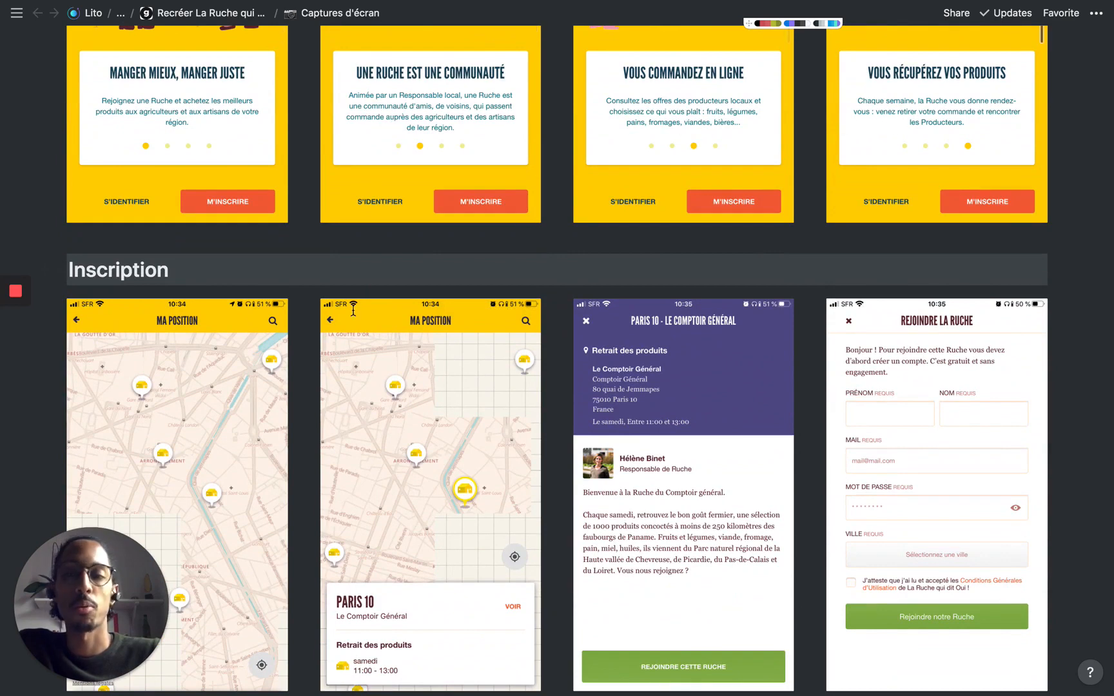
{"action": "scroll", "coordinate": [259, 418], "scroll_direction": "down", "scroll_amount": 2}
{"action": "scroll", "coordinate": [258, 418], "scroll_direction": "down", "scroll_amount": 2}
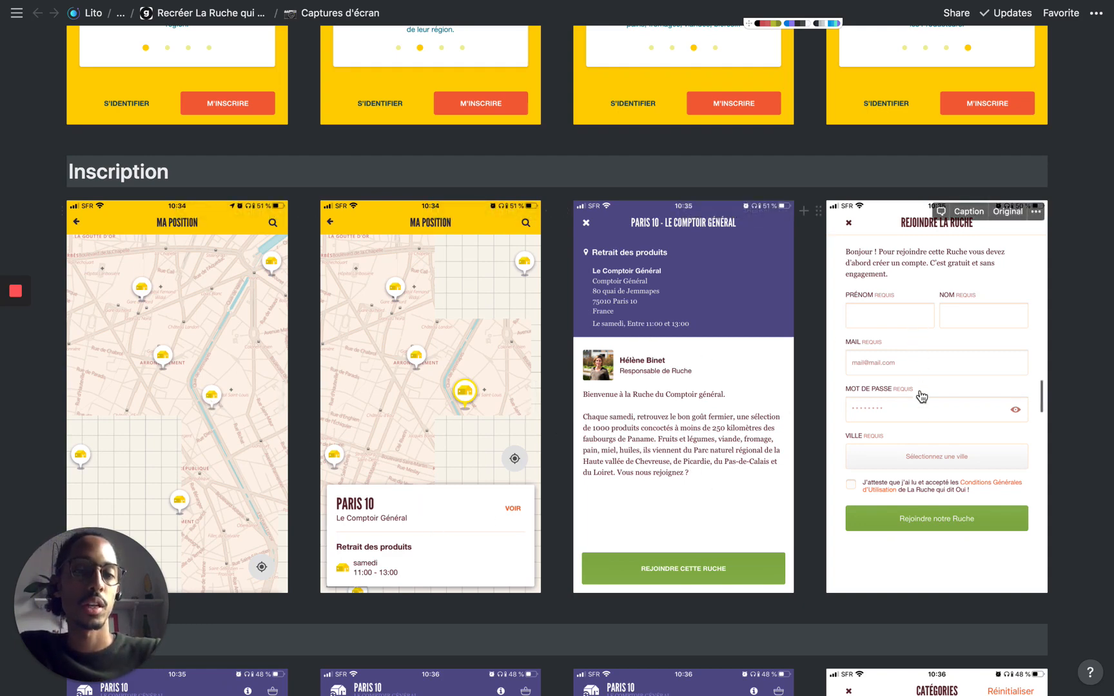
{"action": "scroll", "coordinate": [918, 445], "scroll_direction": "down", "scroll_amount": 6}
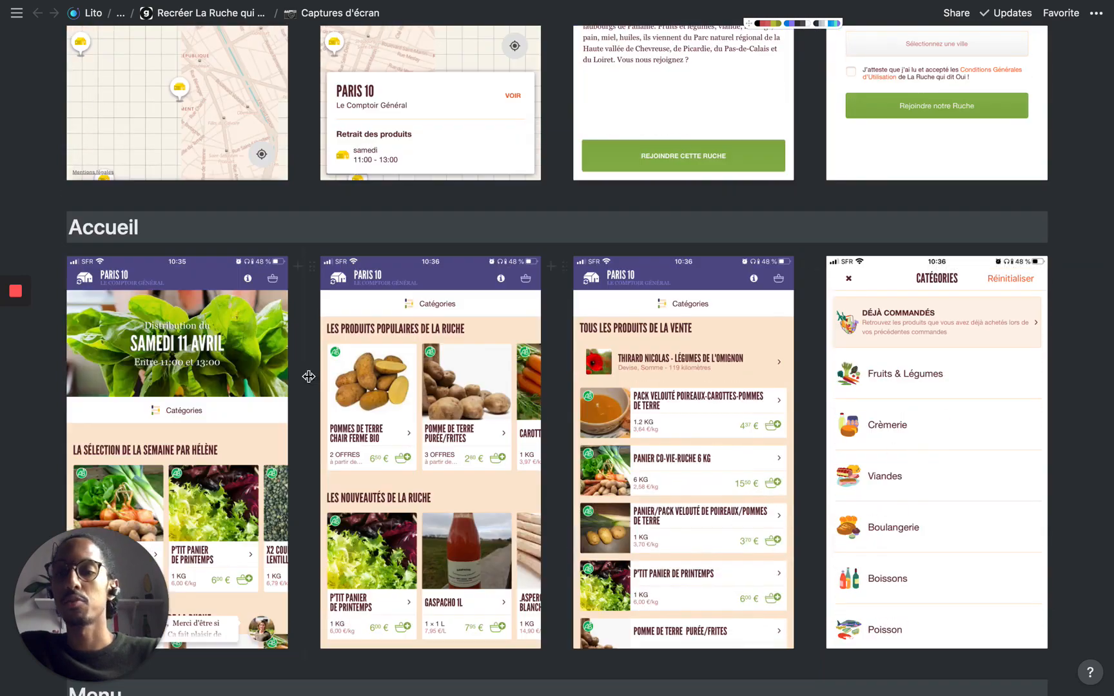
{"action": "scroll", "coordinate": [216, 409], "scroll_direction": "down", "scroll_amount": 1}
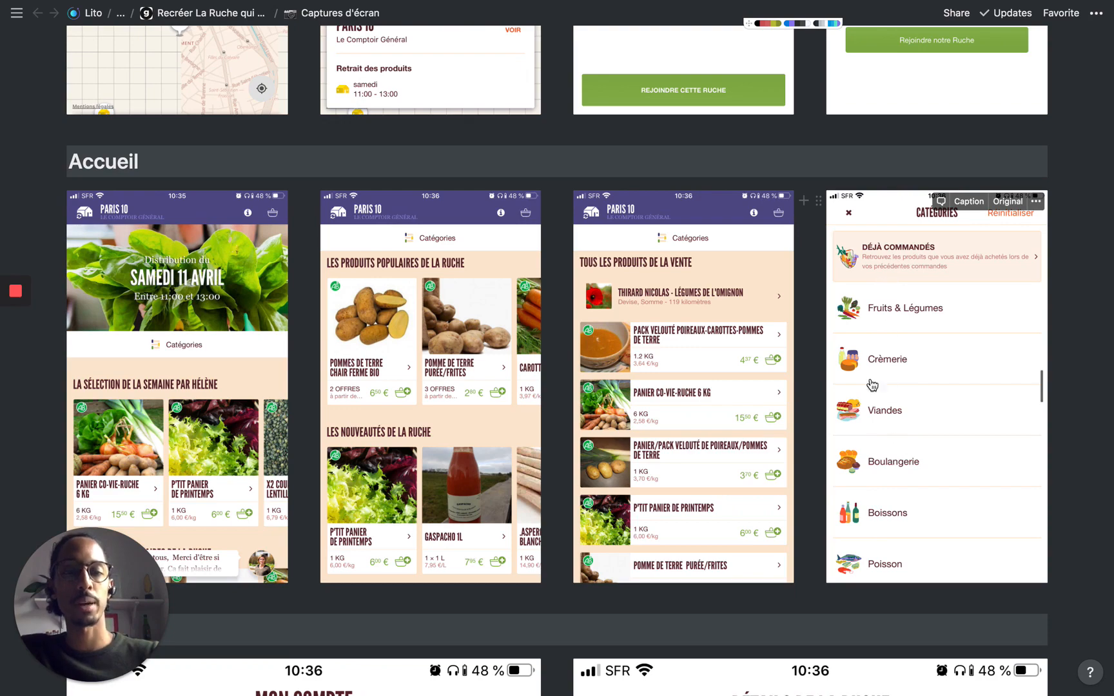
{"action": "scroll", "coordinate": [851, 507], "scroll_direction": "down", "scroll_amount": 1}
{"action": "scroll", "coordinate": [851, 507], "scroll_direction": "down", "scroll_amount": 10}
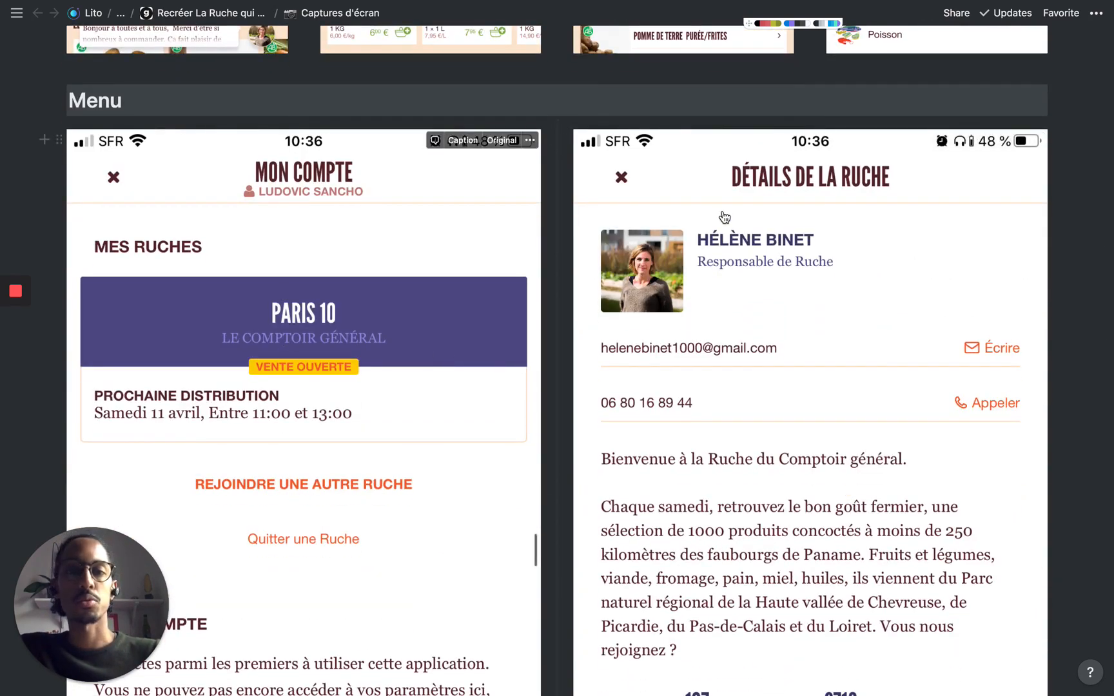
{"action": "scroll", "coordinate": [733, 472], "scroll_direction": "down", "scroll_amount": 5}
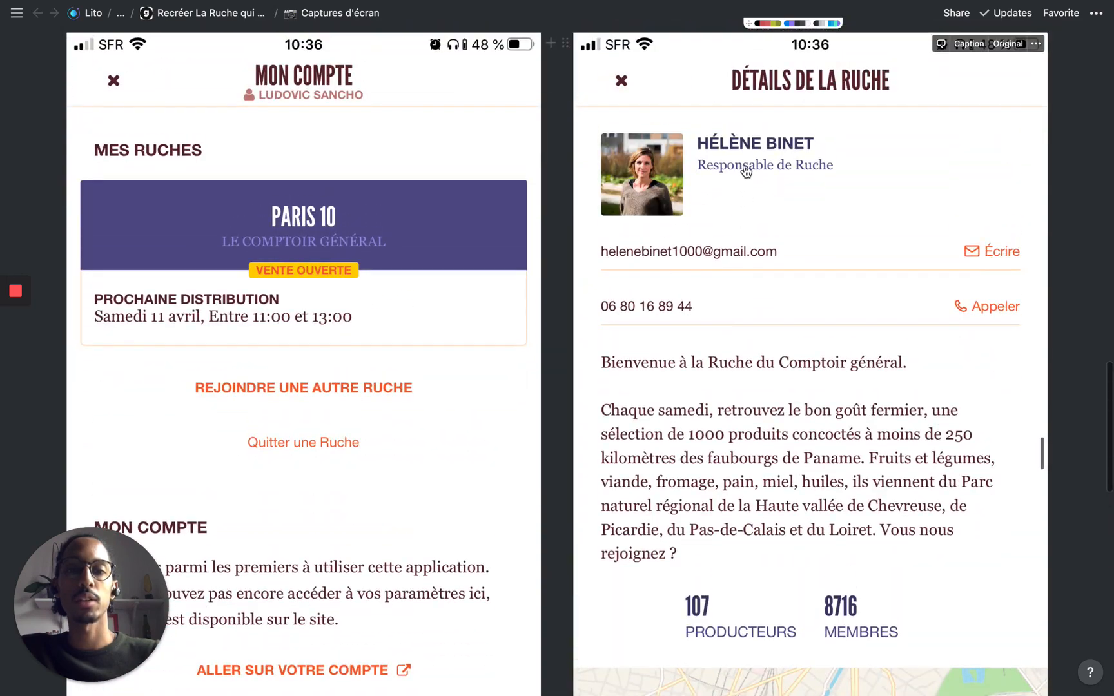
{"action": "scroll", "coordinate": [747, 292], "scroll_direction": "down", "scroll_amount": 10}
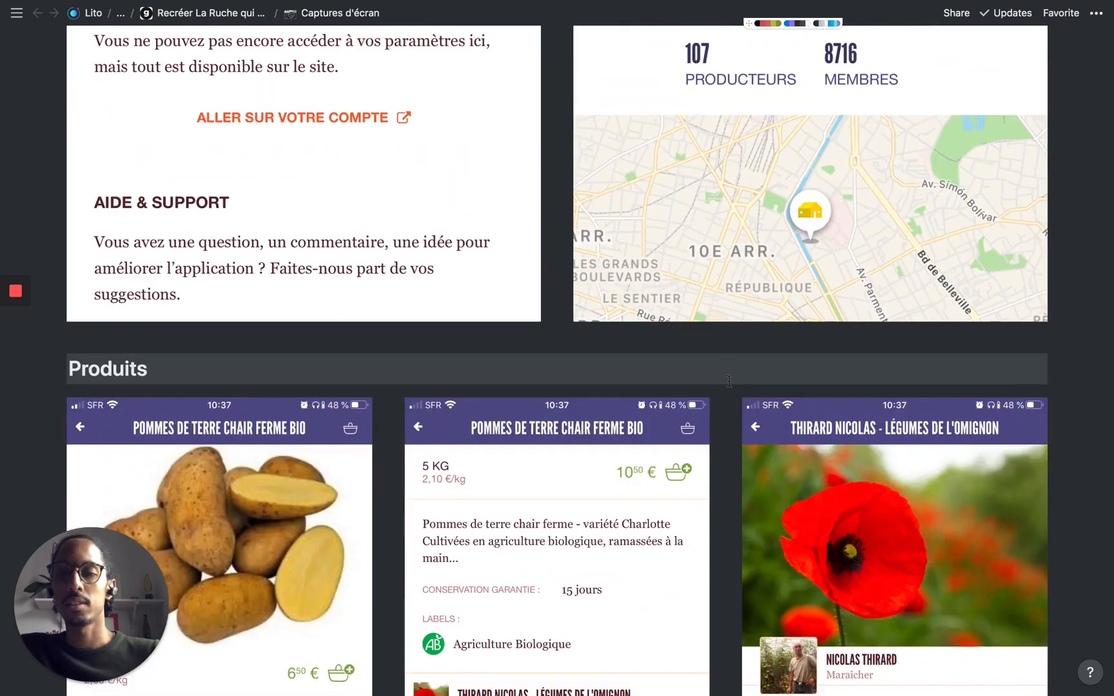
{"action": "scroll", "coordinate": [729, 381], "scroll_direction": "down", "scroll_amount": 5}
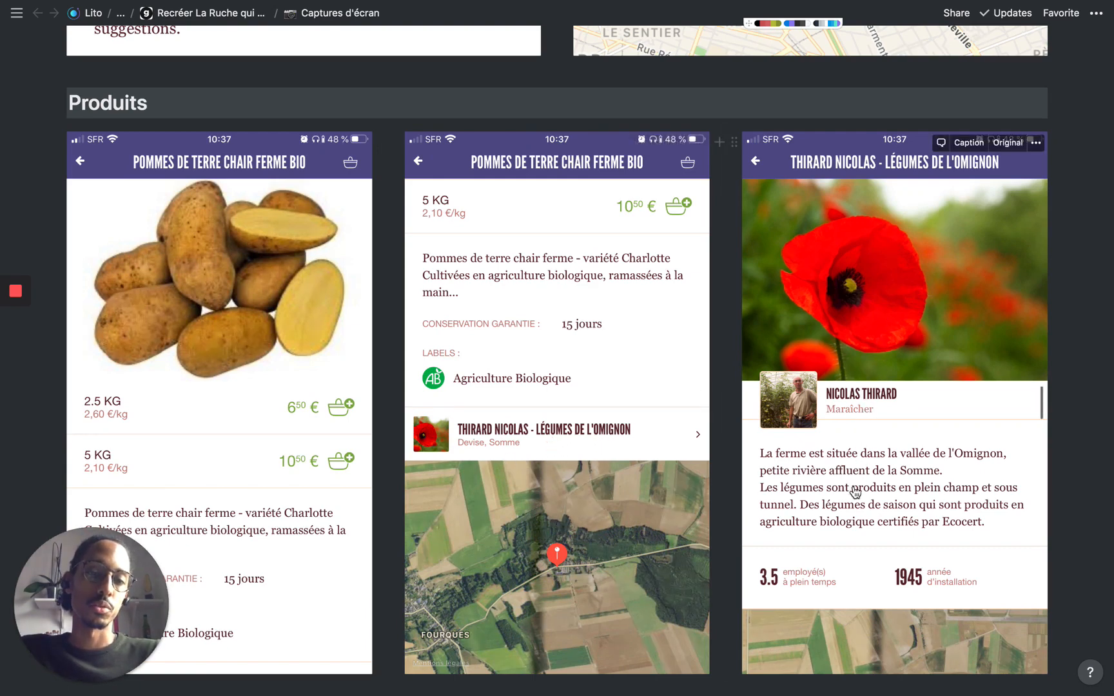
Scroll back up and switch to the Chrome space showing glideapps.com
{"action": "scroll", "coordinate": [833, 548], "scroll_direction": "down", "scroll_amount": 3}
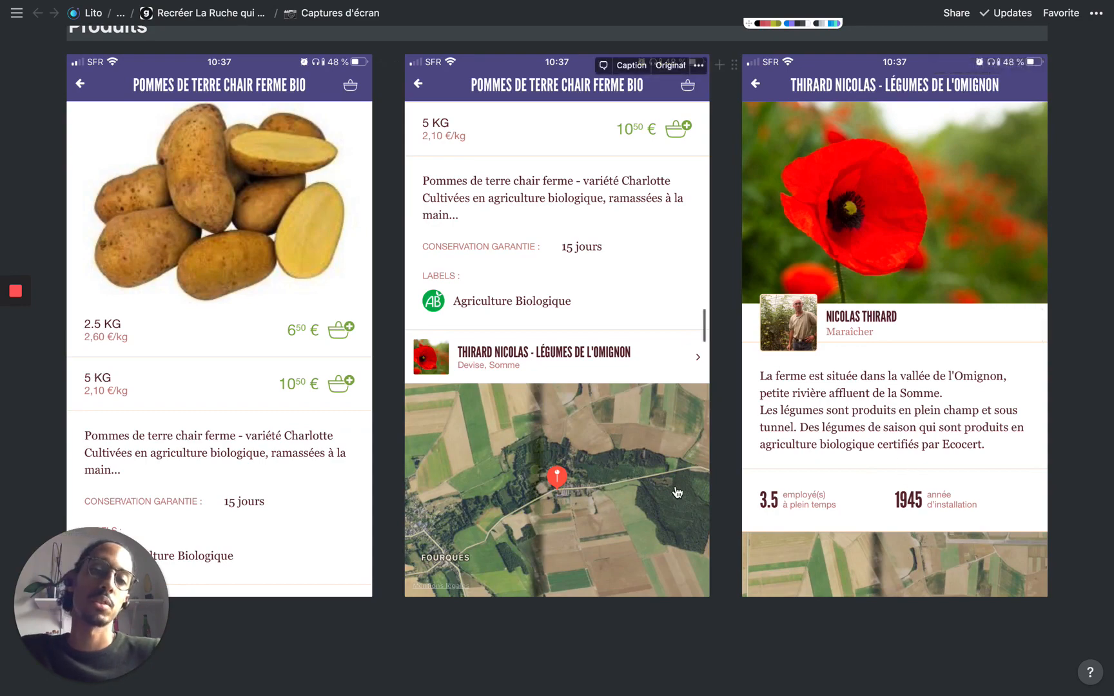
{"action": "scroll", "coordinate": [624, 385], "scroll_direction": "up", "scroll_amount": 20}
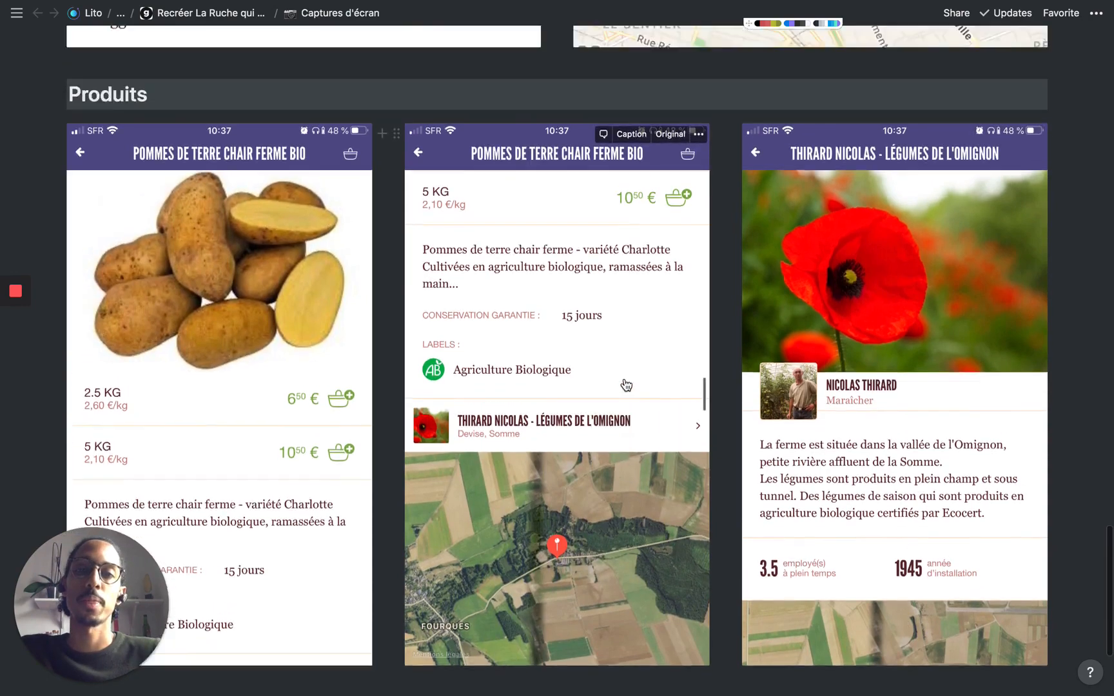
{"action": "scroll", "coordinate": [624, 386], "scroll_direction": "up", "scroll_amount": 3}
{"action": "key", "text": "ctrl+Right"}
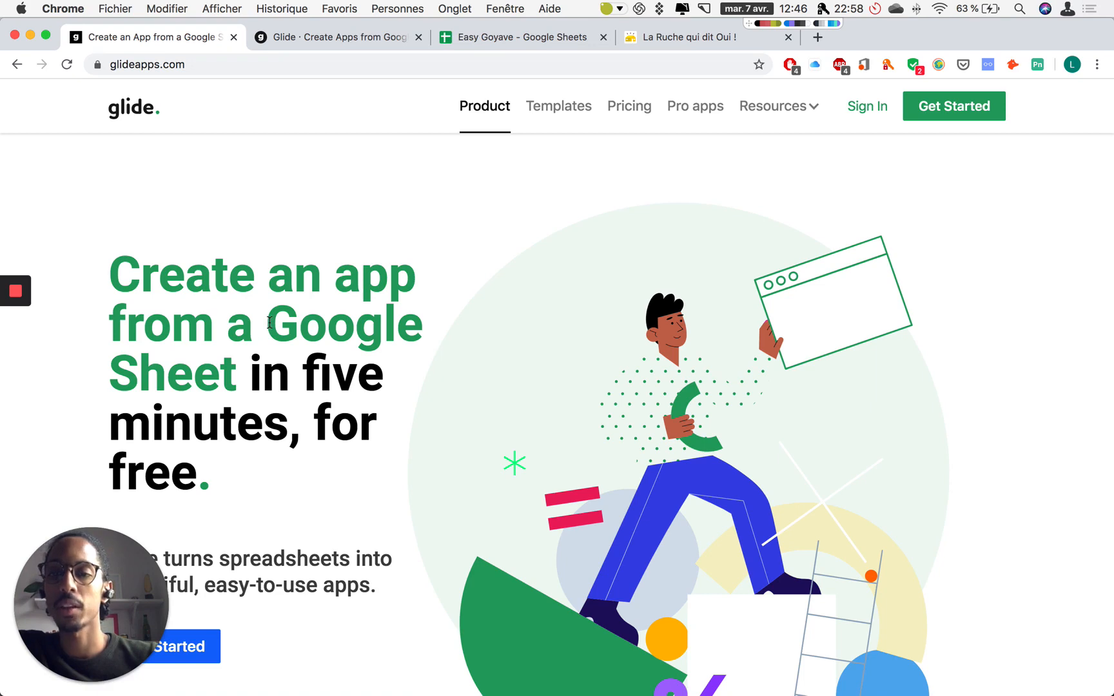
Highlight 'Google Sheet' in the Glide headline, then close the Glide homepage tab
{"action": "left_click_drag", "start_coordinate": [267, 321], "coordinate": [234, 382]}
{"action": "left_click", "coordinate": [316, 363]}
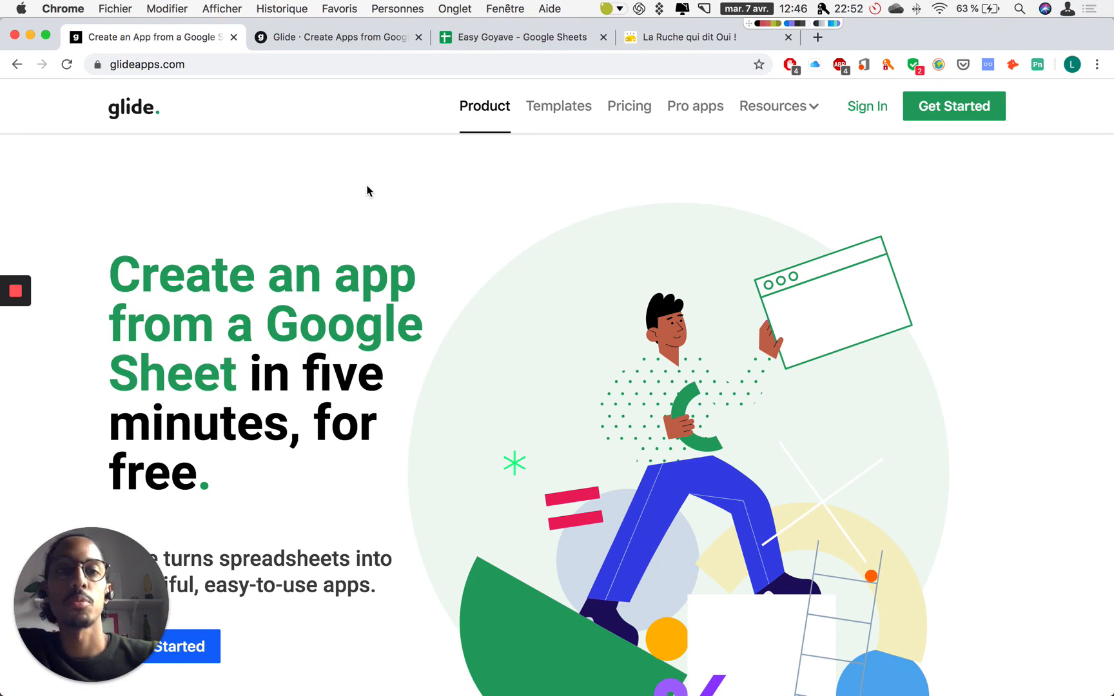
{"action": "left_click", "coordinate": [234, 41]}
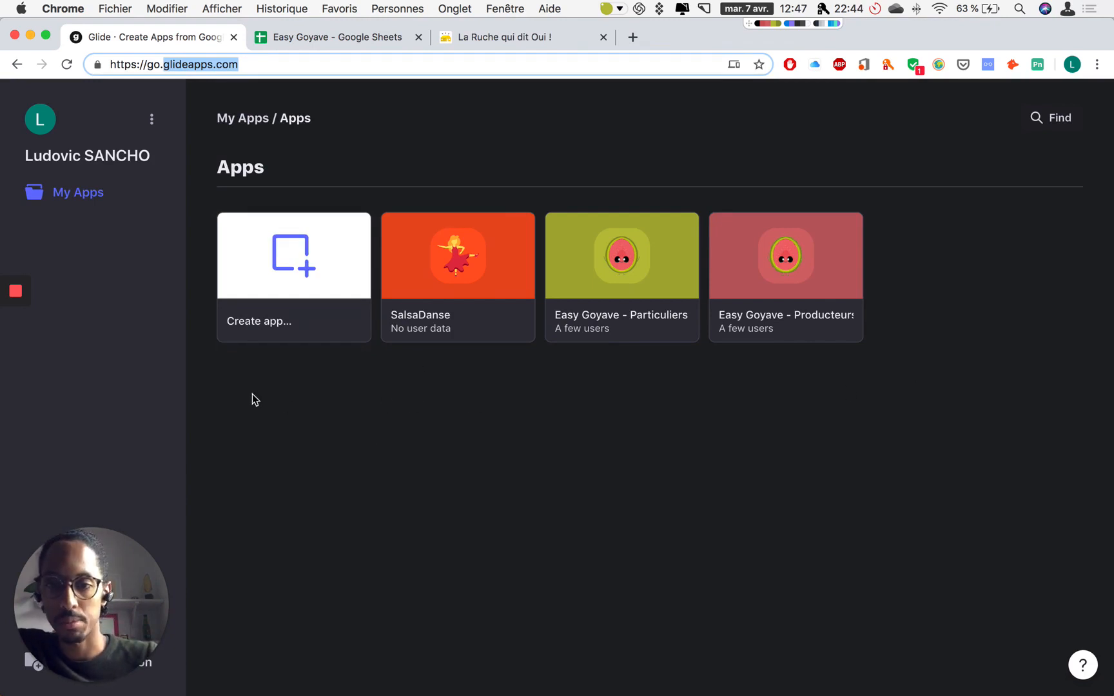
Create an app from a template, filter to Local Business, and preview Local Food
{"action": "mouse_move", "coordinate": [283, 261]}
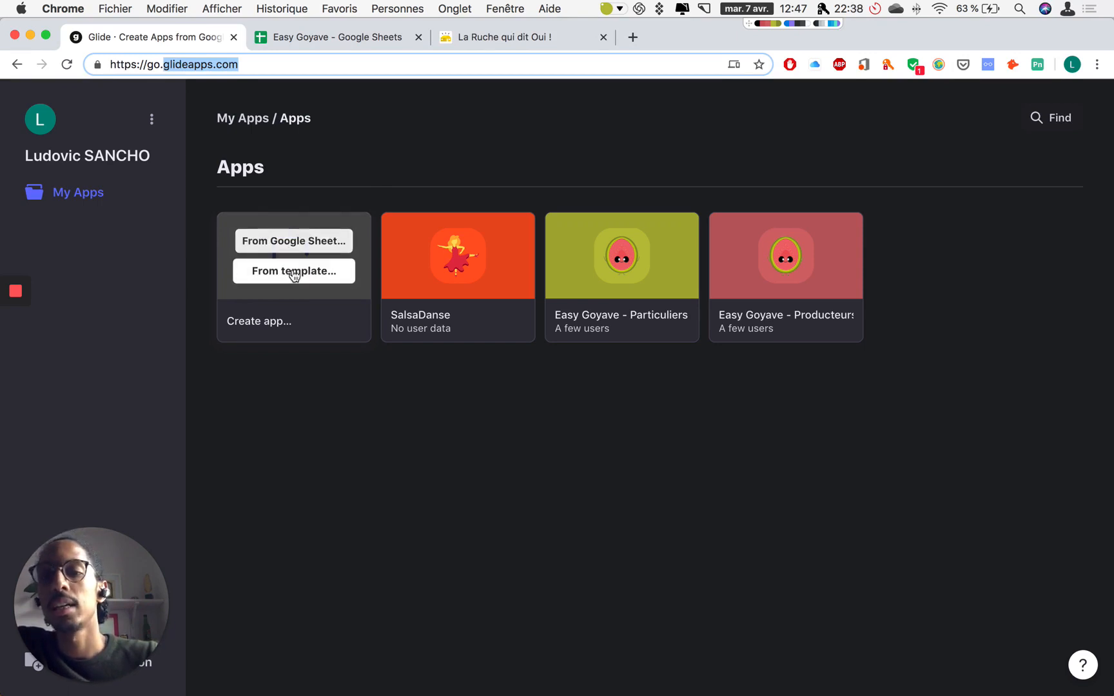
{"action": "left_click", "coordinate": [294, 272]}
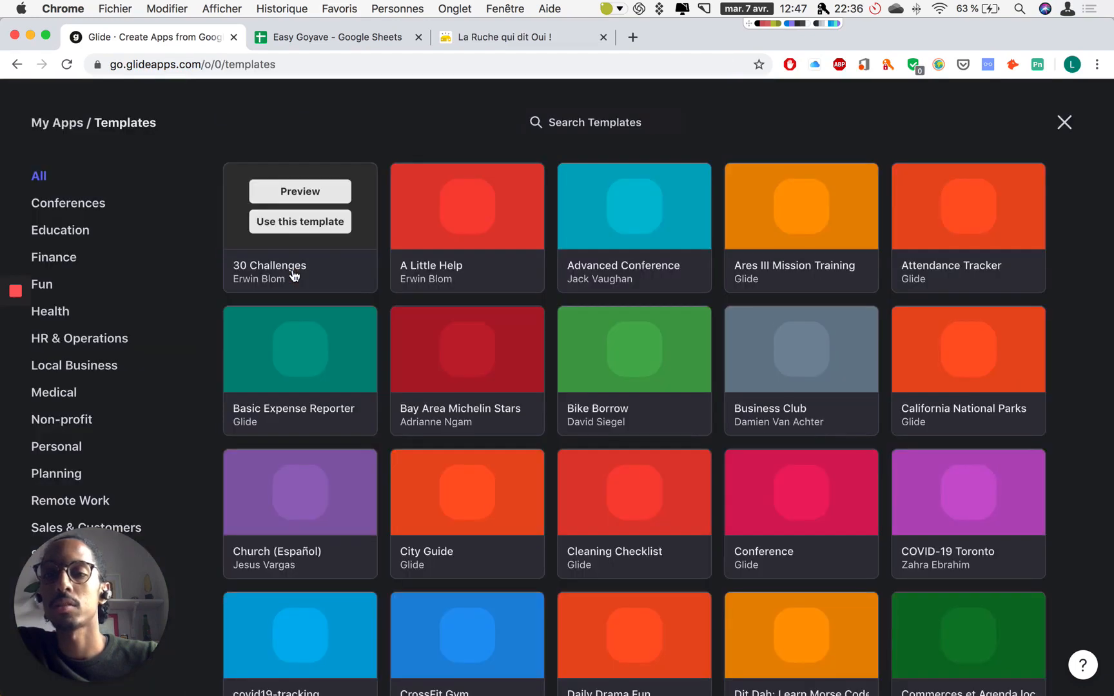
{"action": "left_click", "coordinate": [75, 368]}
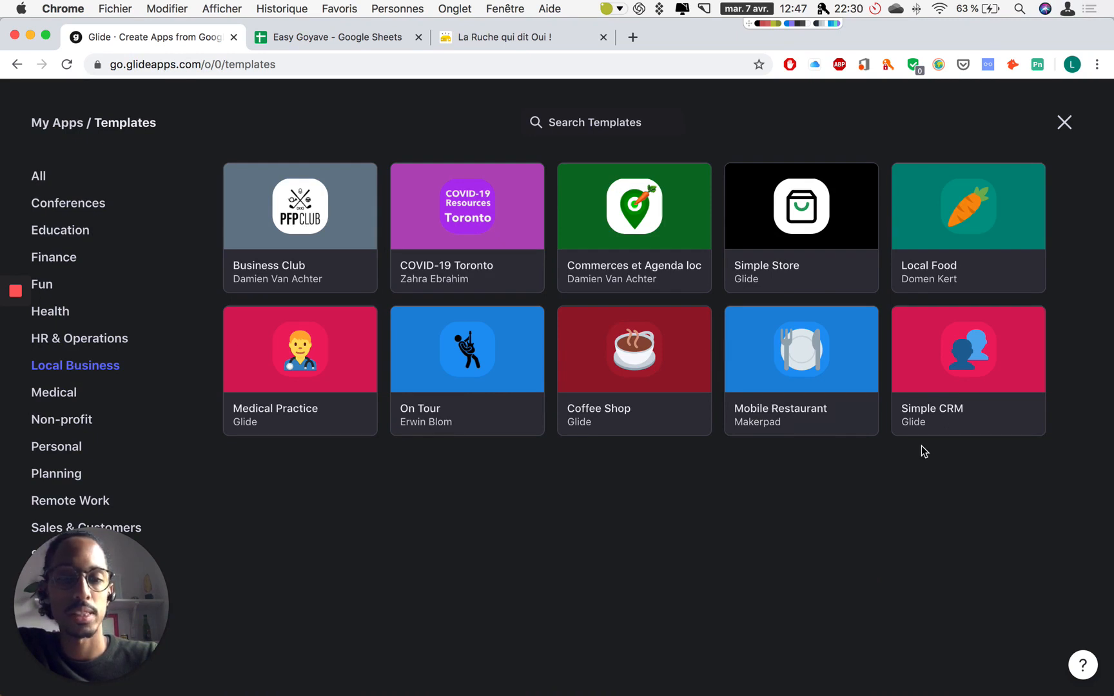
{"action": "mouse_move", "coordinate": [953, 274]}
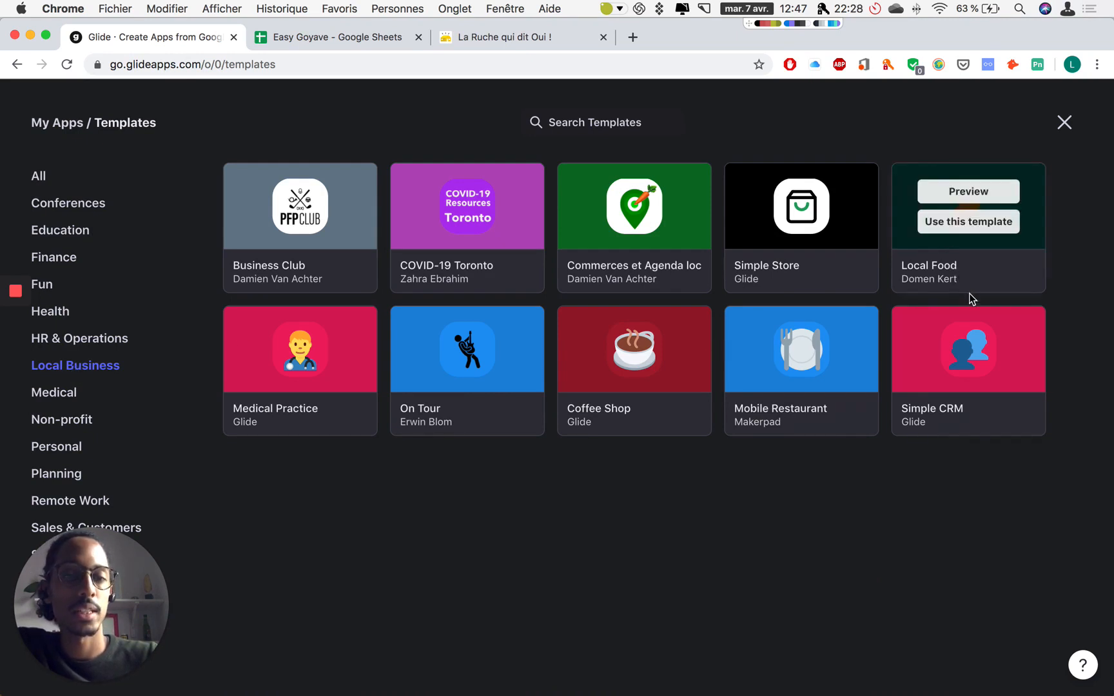
{"action": "mouse_move", "coordinate": [969, 231]}
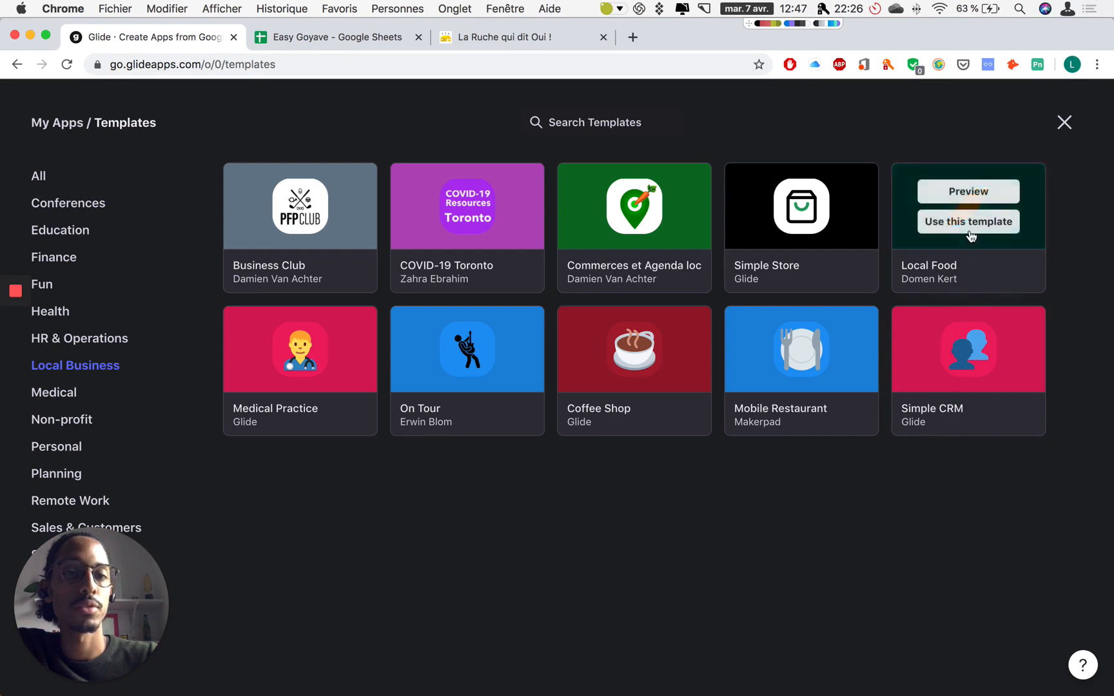
{"action": "left_click", "coordinate": [955, 202]}
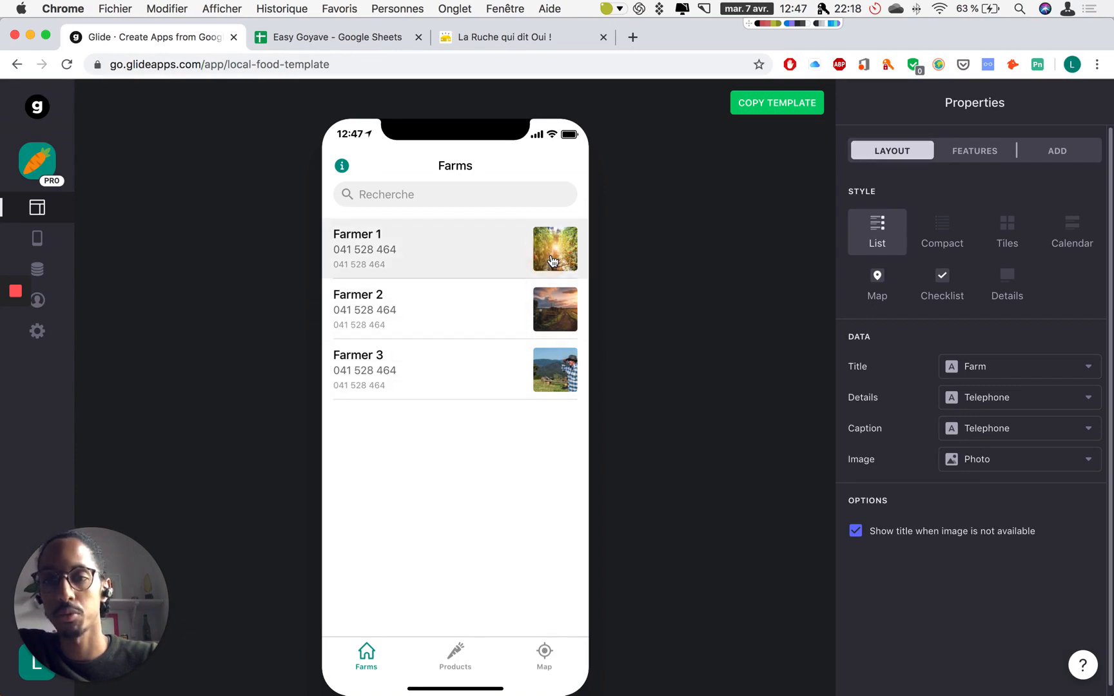
View Farmer 1's details in the Local Food preview, then return to the Farms list
{"action": "left_click", "coordinate": [552, 260]}
{"action": "scroll", "coordinate": [489, 430], "scroll_direction": "down", "scroll_amount": 4}
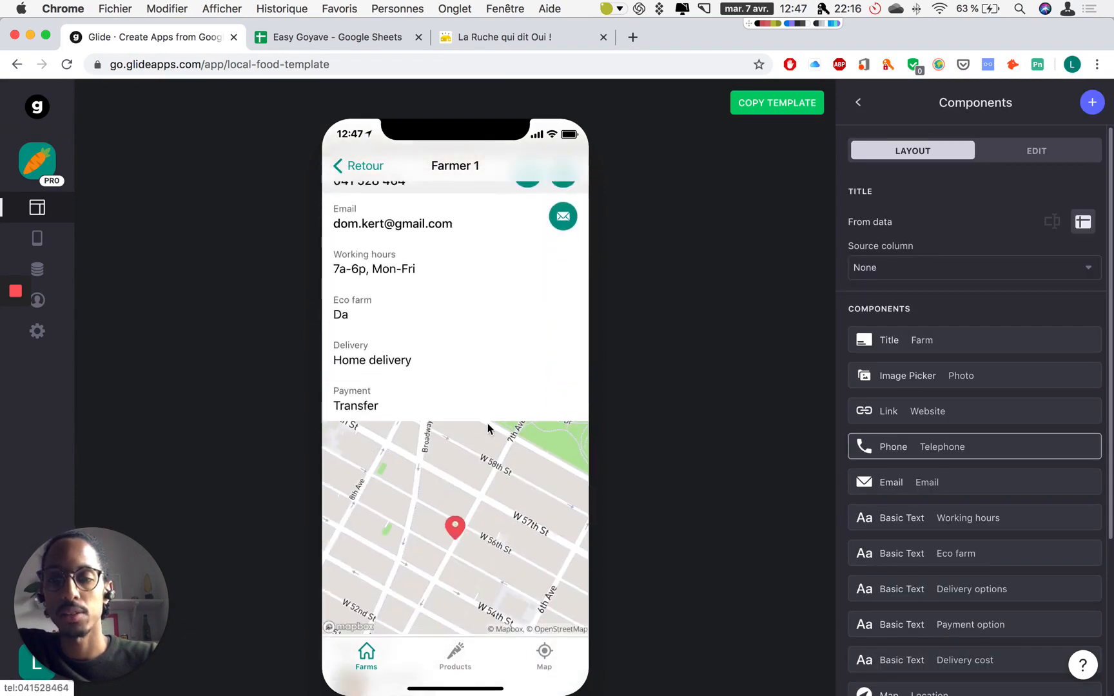
{"action": "scroll", "coordinate": [489, 430], "scroll_direction": "up", "scroll_amount": 4}
{"action": "scroll", "coordinate": [489, 430], "scroll_direction": "down", "scroll_amount": 5}
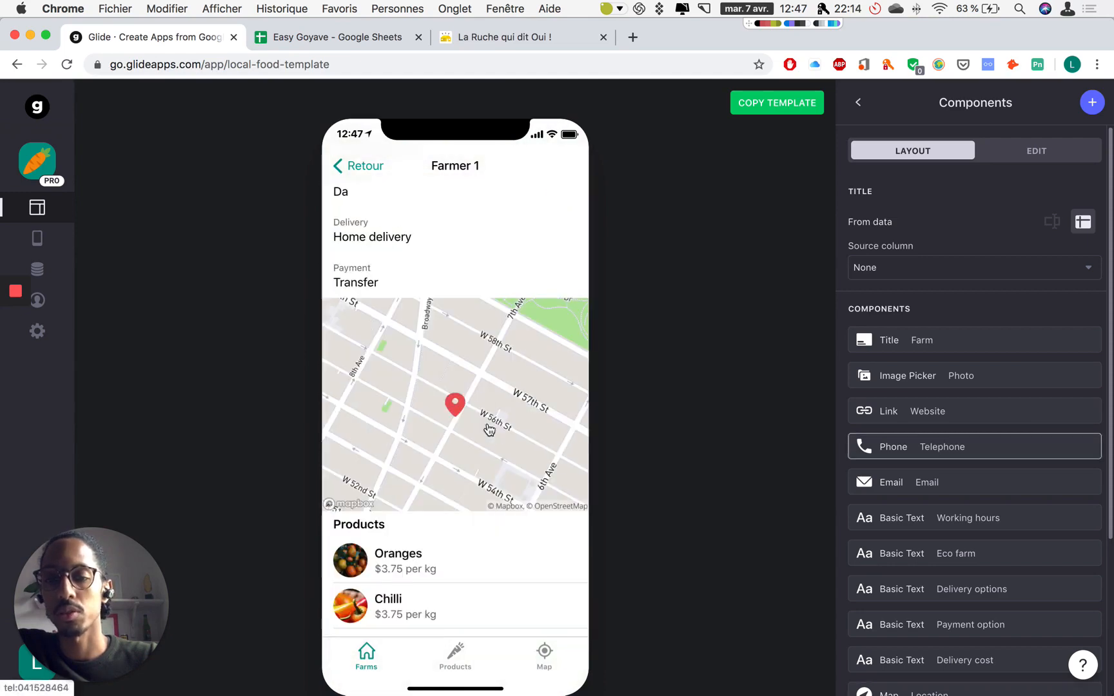
{"action": "scroll", "coordinate": [489, 430], "scroll_direction": "up", "scroll_amount": 5}
{"action": "left_click", "coordinate": [358, 166]}
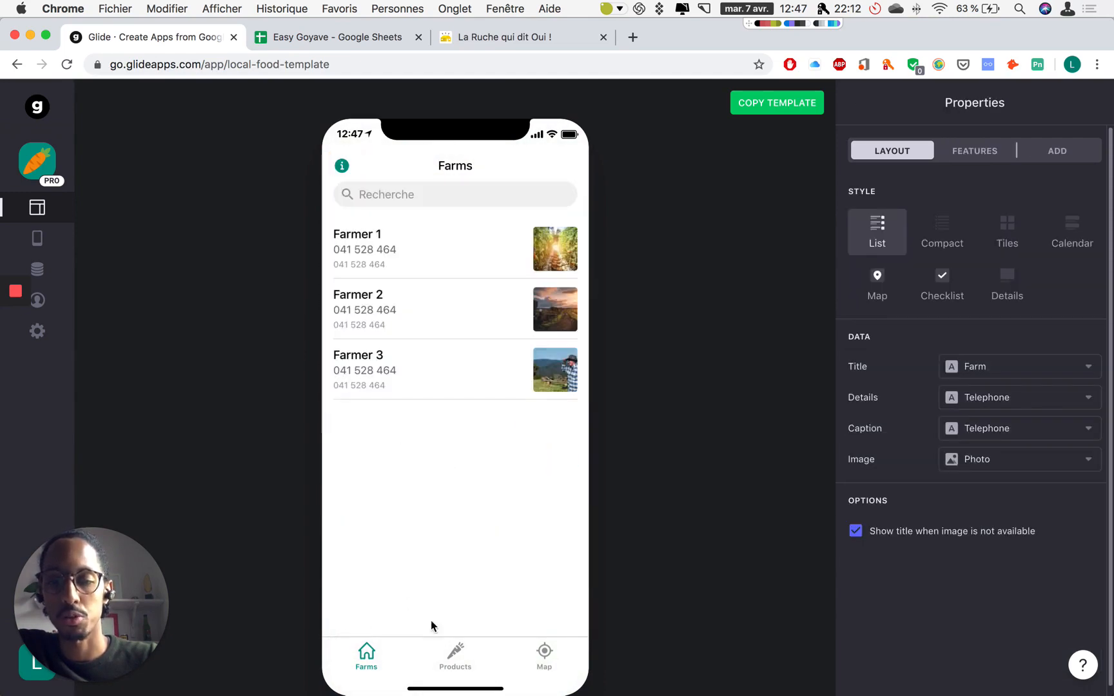
Browse the Products list and Oranges details, view the Map, then return to the dashboard
{"action": "left_click", "coordinate": [462, 652]}
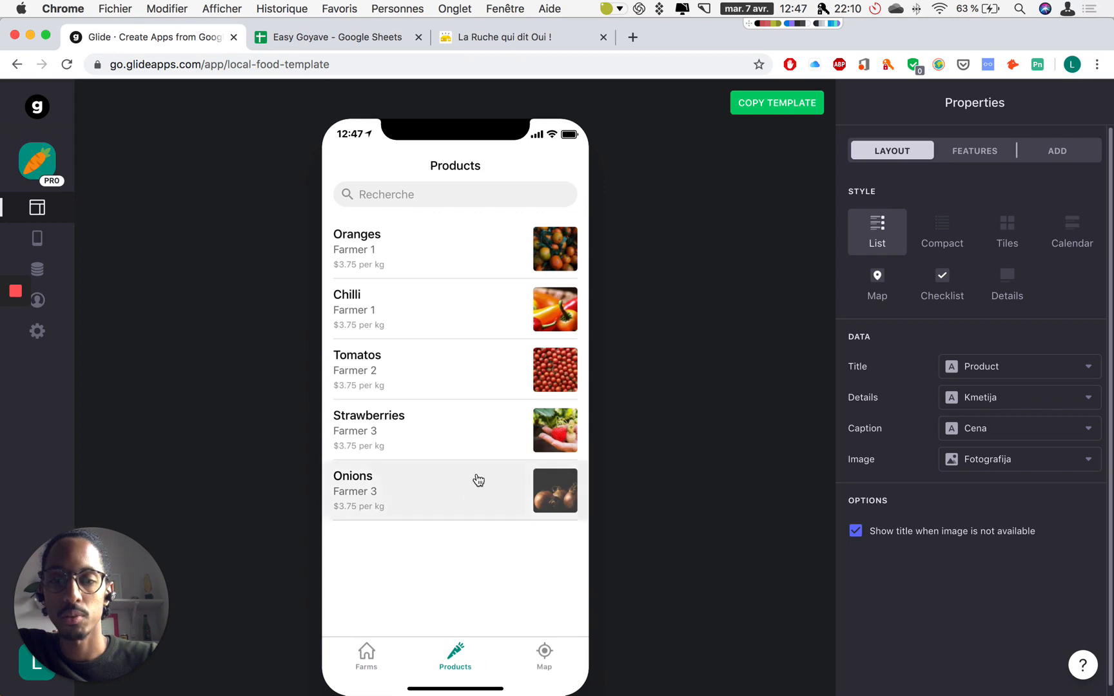
{"action": "left_click", "coordinate": [517, 193]}
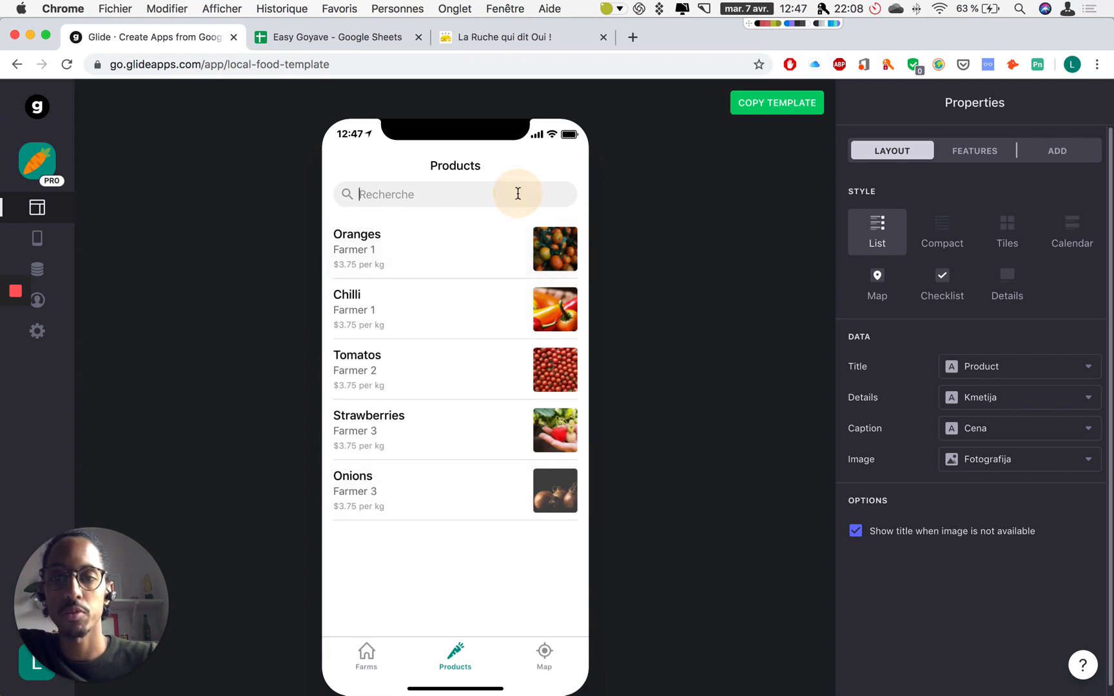
{"action": "left_click", "coordinate": [553, 254]}
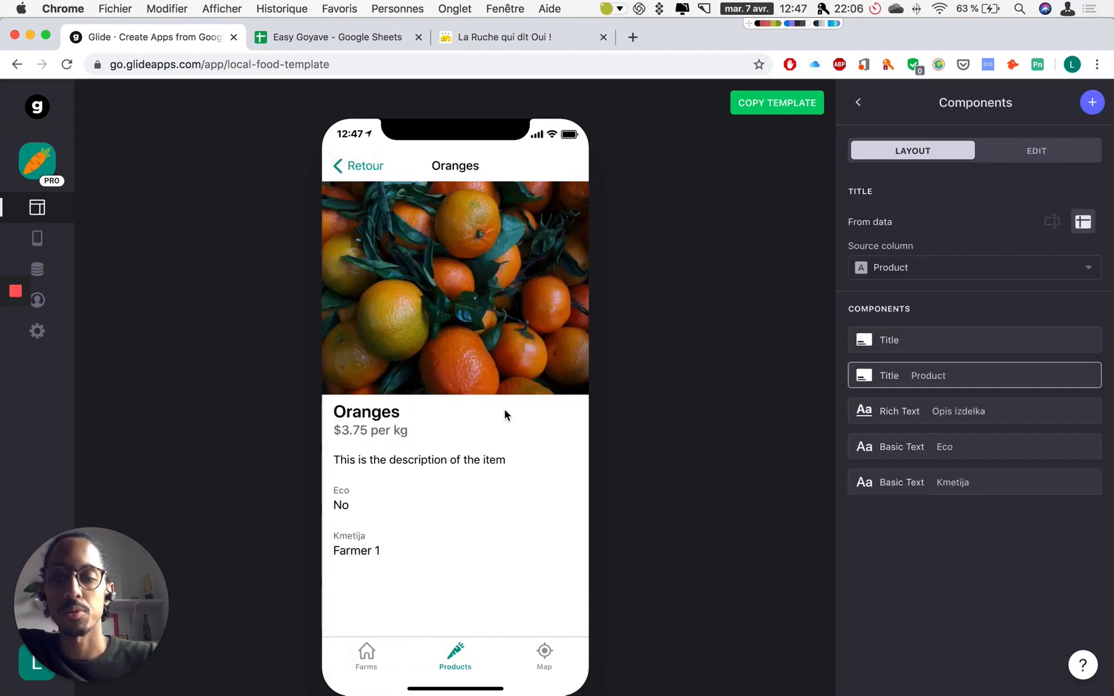
{"action": "left_click", "coordinate": [538, 656]}
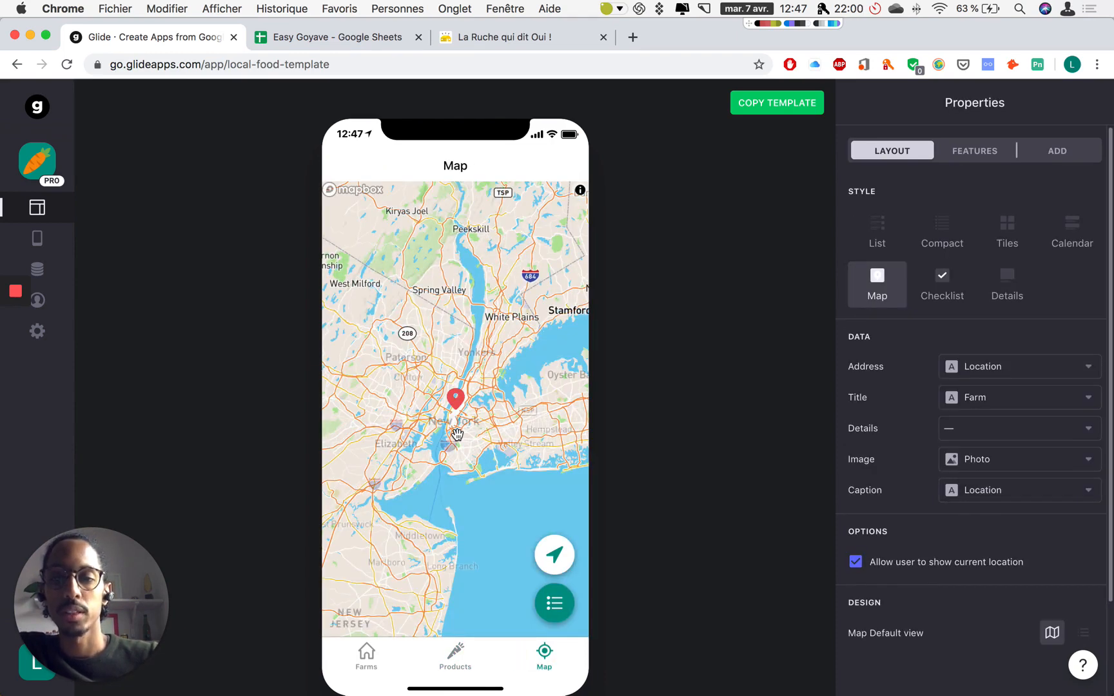
{"action": "left_click", "coordinate": [38, 110]}
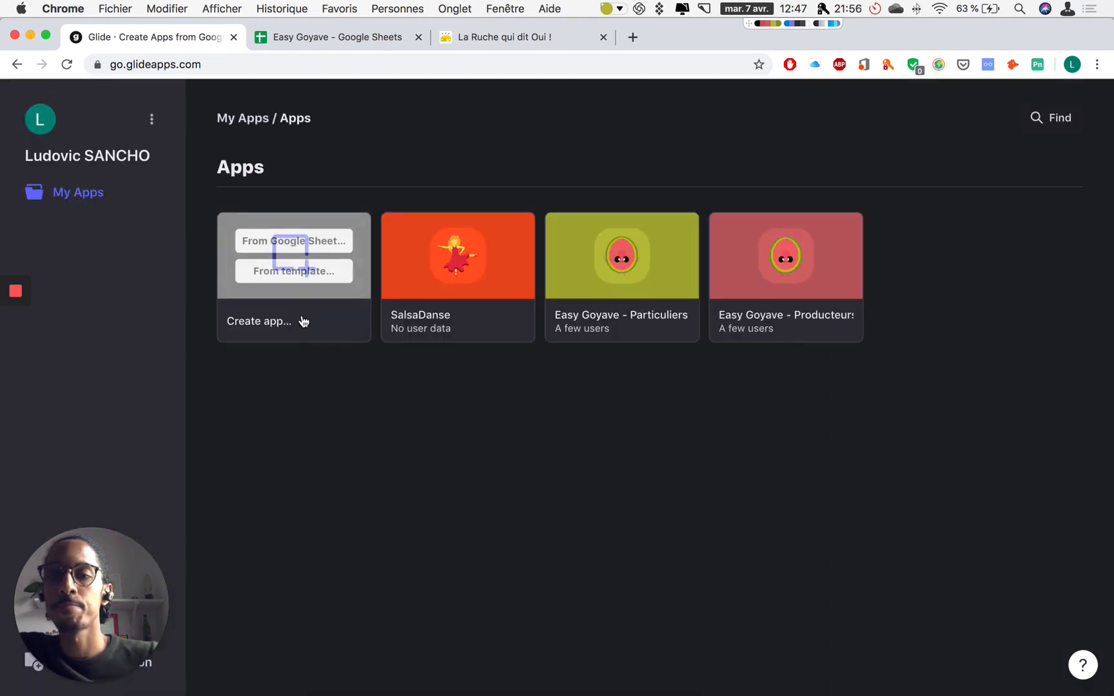
Create a new app from Google Sheet, choosing the Easy Goyave spreadsheet
{"action": "mouse_move", "coordinate": [290, 281]}
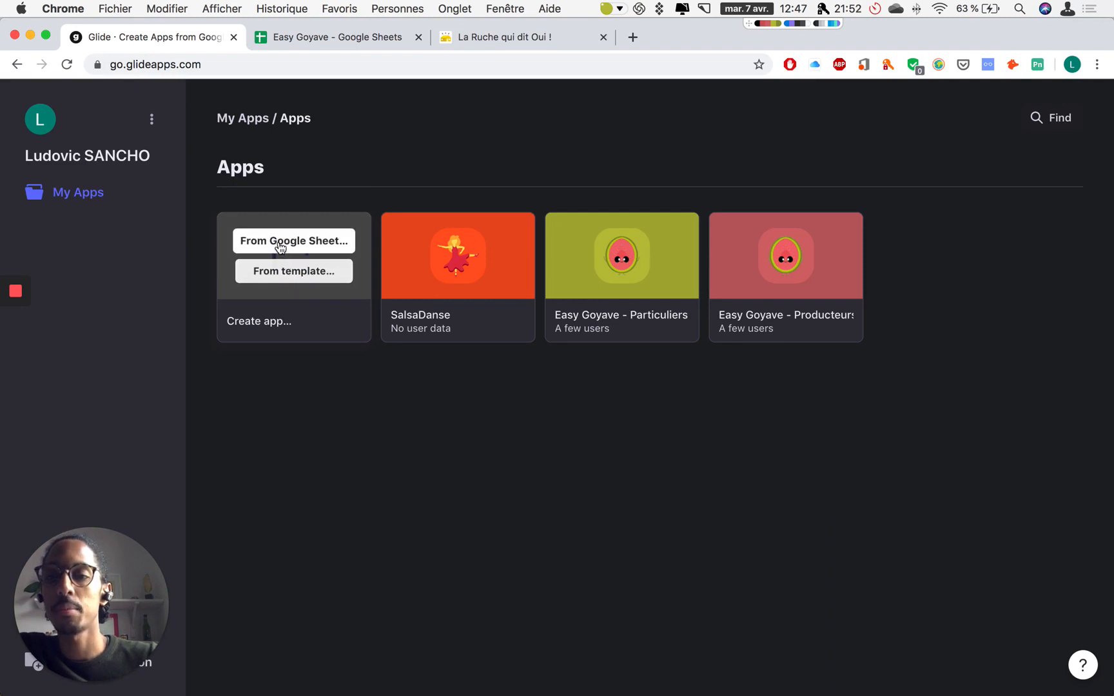
{"action": "left_click", "coordinate": [279, 242]}
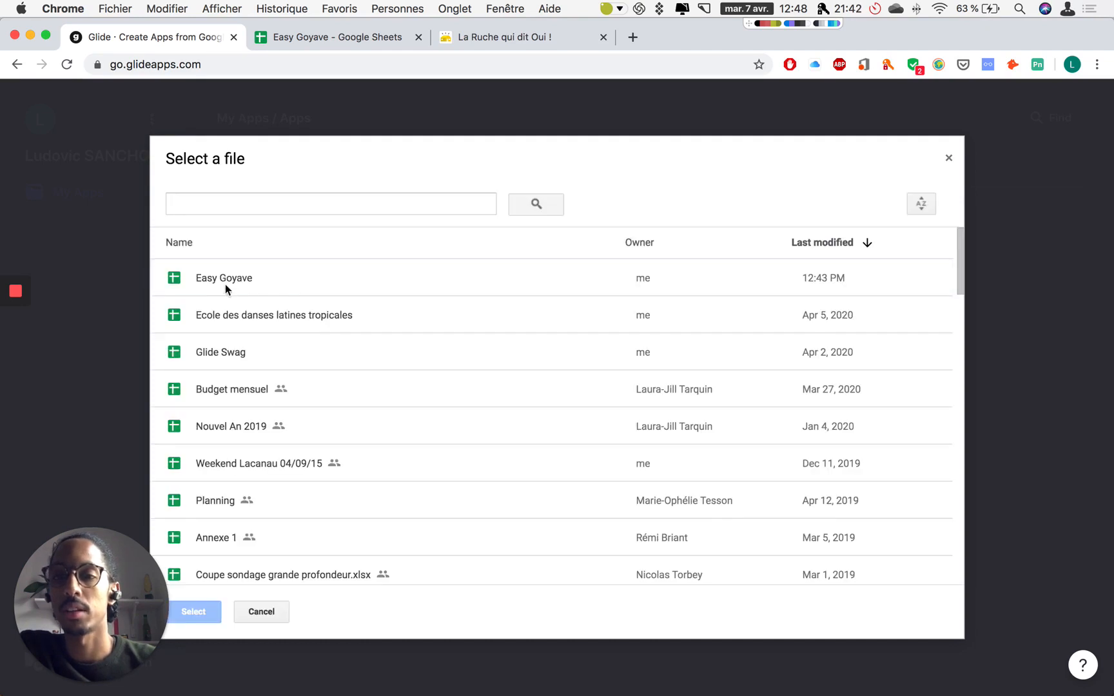
{"action": "left_click", "coordinate": [223, 277]}
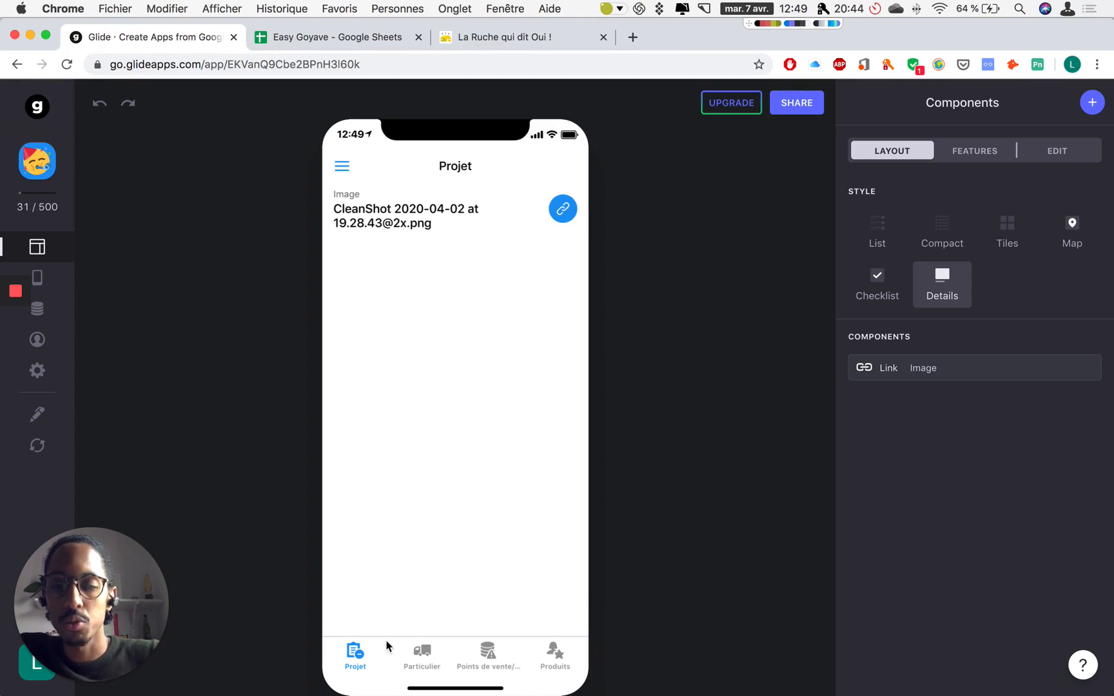
Delete the Particulier, Points de vente/collecte and Produits tabs, leaving Projet selected
{"action": "left_click", "coordinate": [424, 659]}
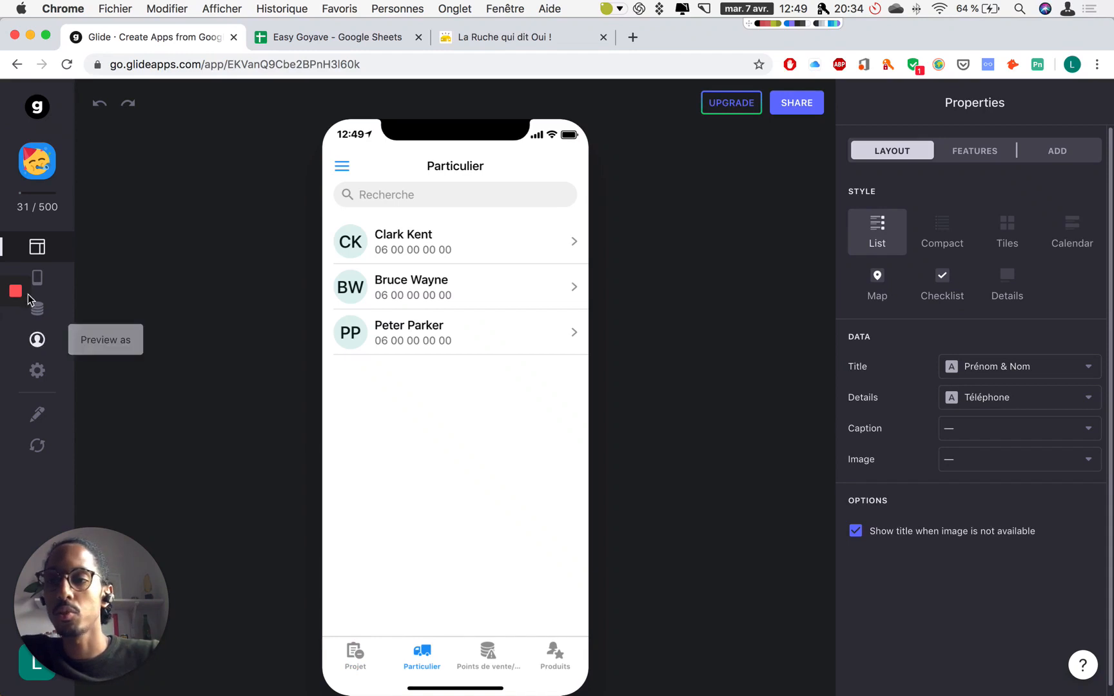
{"action": "left_click", "coordinate": [37, 279]}
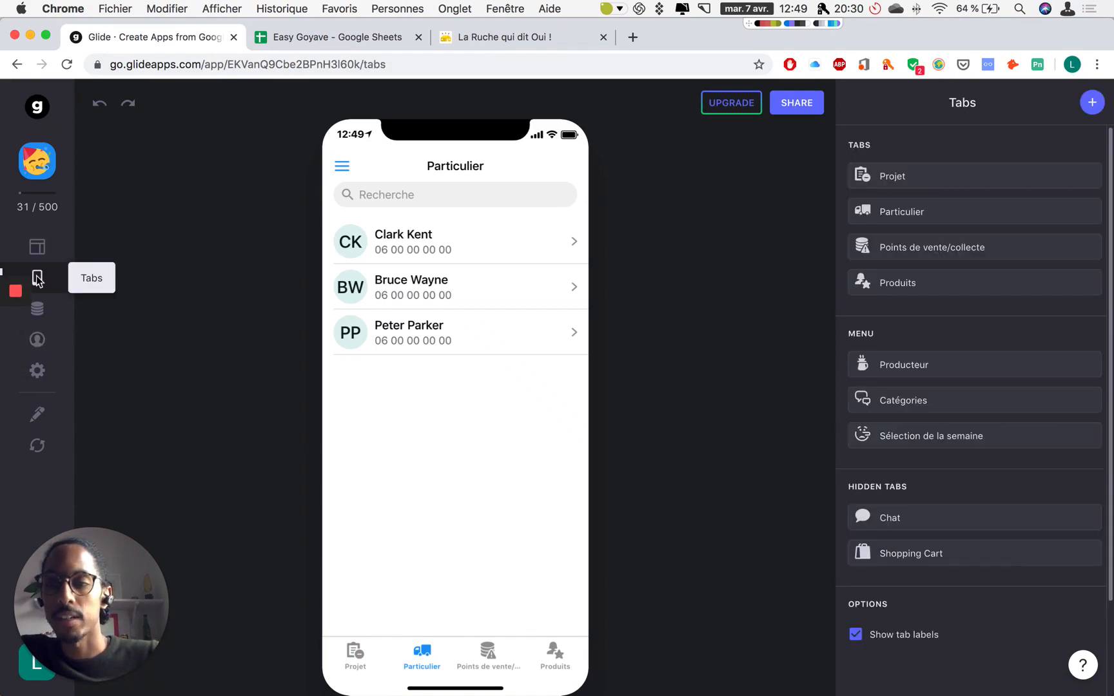
{"action": "left_click", "coordinate": [1070, 219]}
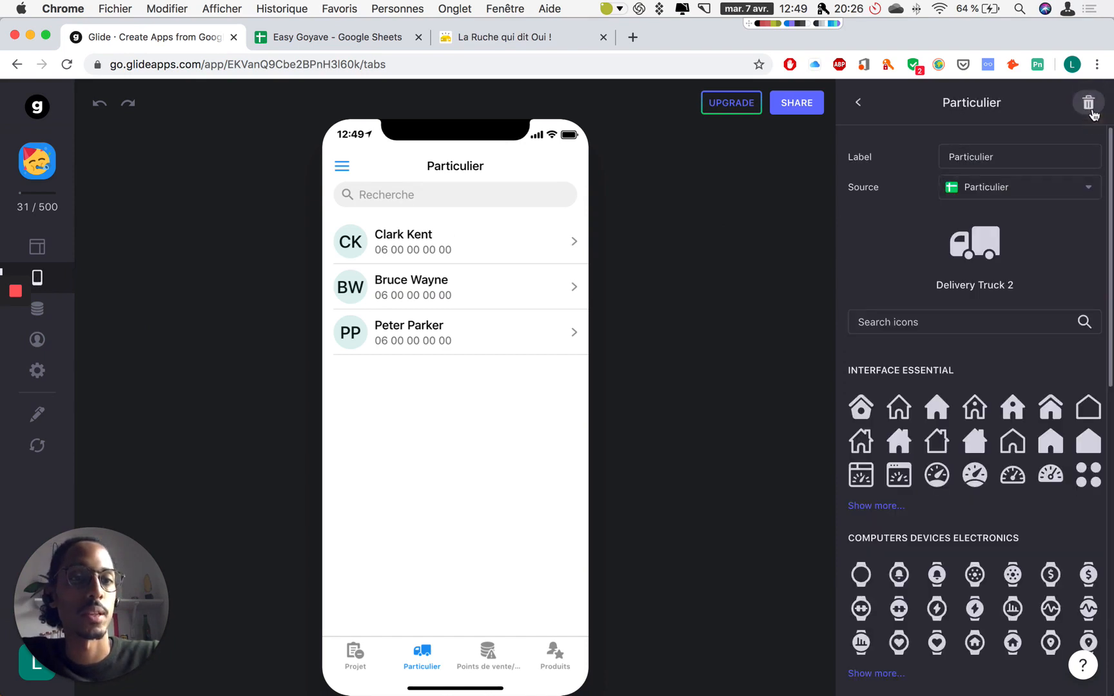
{"action": "left_click", "coordinate": [1090, 104]}
{"action": "left_click", "coordinate": [1021, 206]}
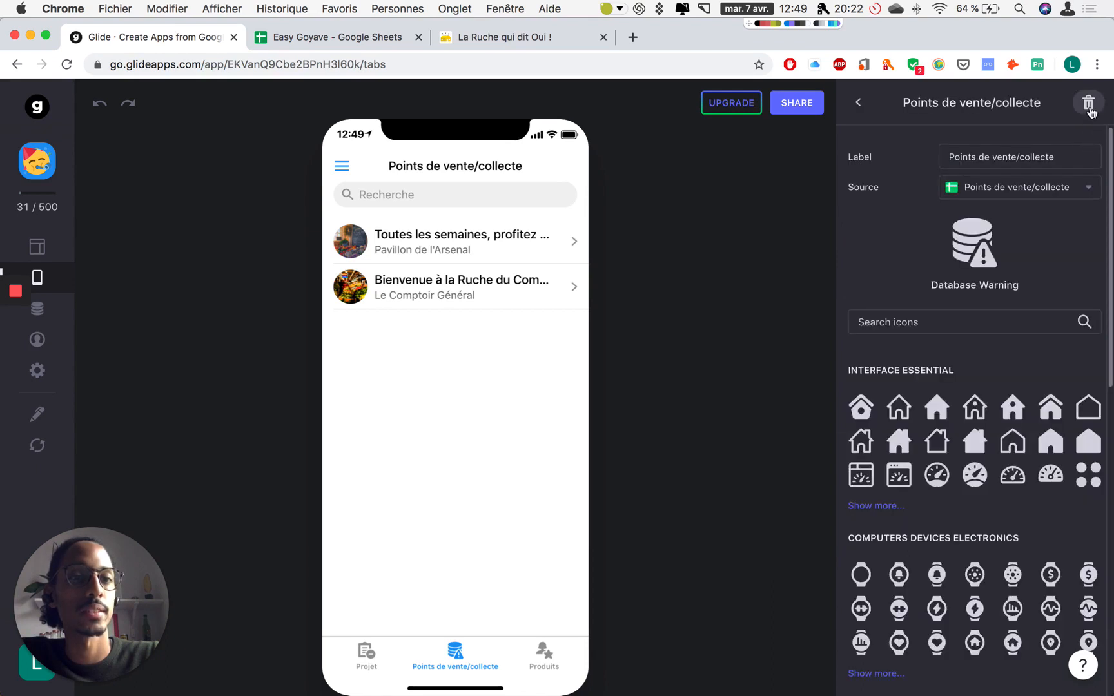
{"action": "left_click", "coordinate": [1088, 106]}
{"action": "left_click", "coordinate": [1010, 205]}
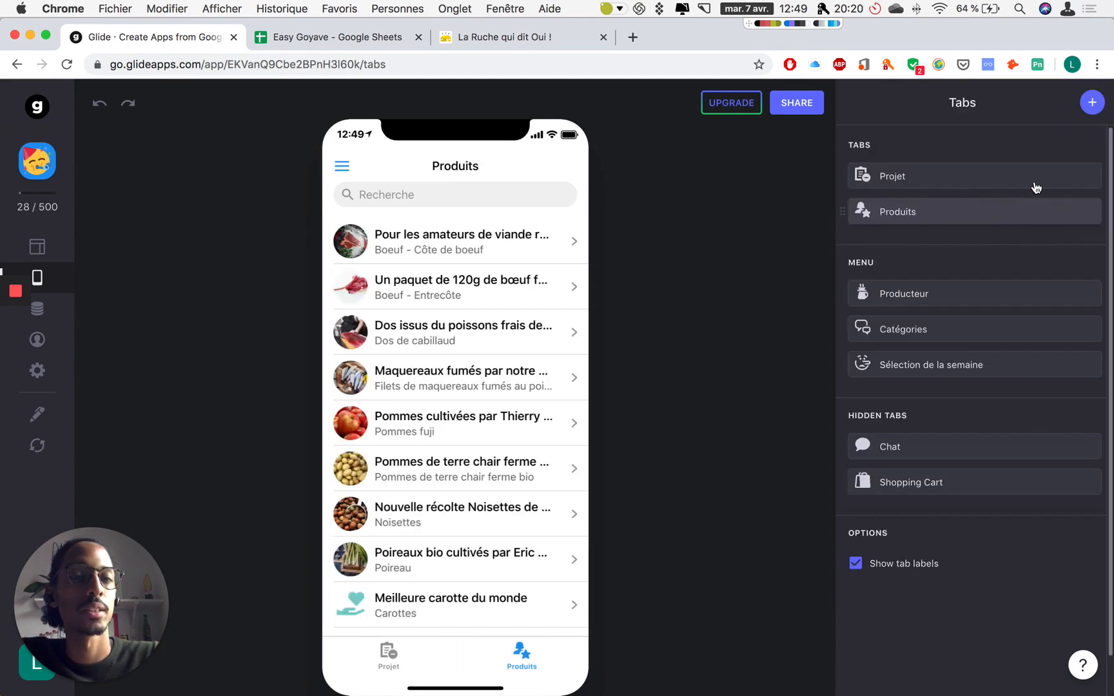
{"action": "left_click", "coordinate": [1090, 103]}
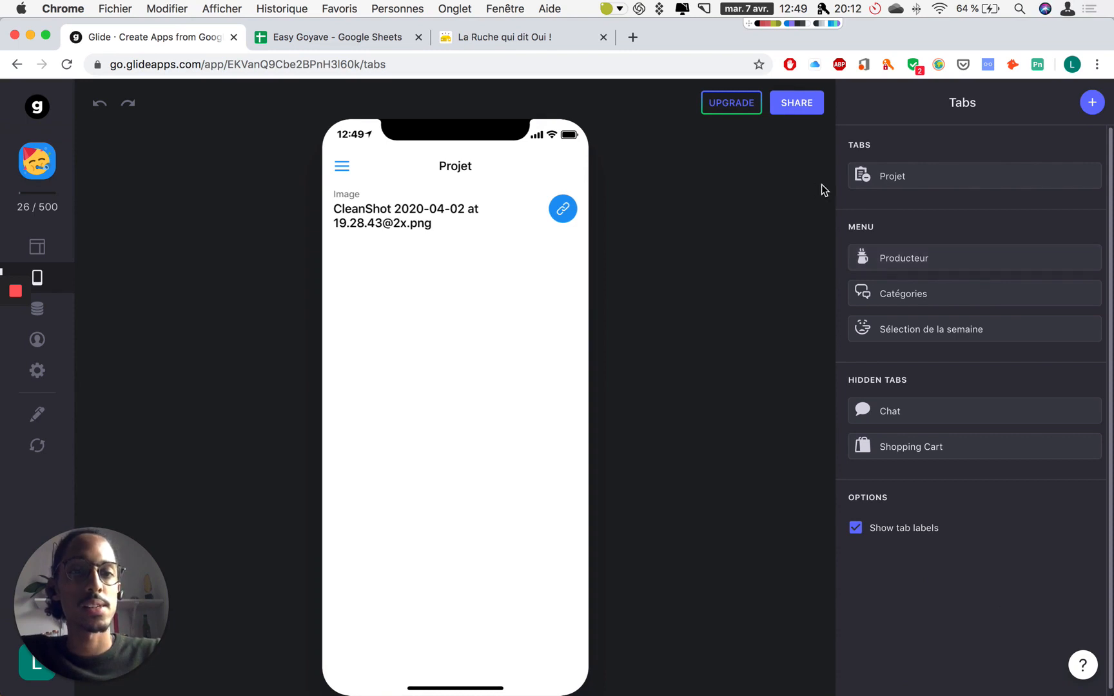
{"action": "left_click", "coordinate": [901, 184]}
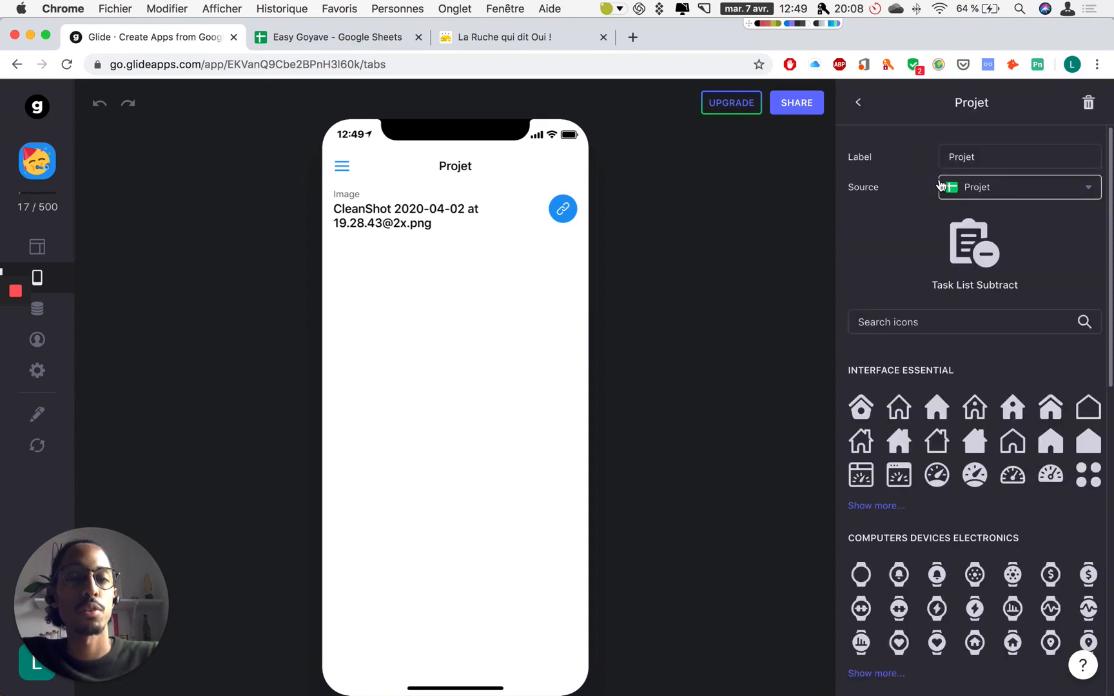
Search icons for 'hear', then 'love', and give Projet the Love It heart icon
{"action": "left_click", "coordinate": [949, 323]}
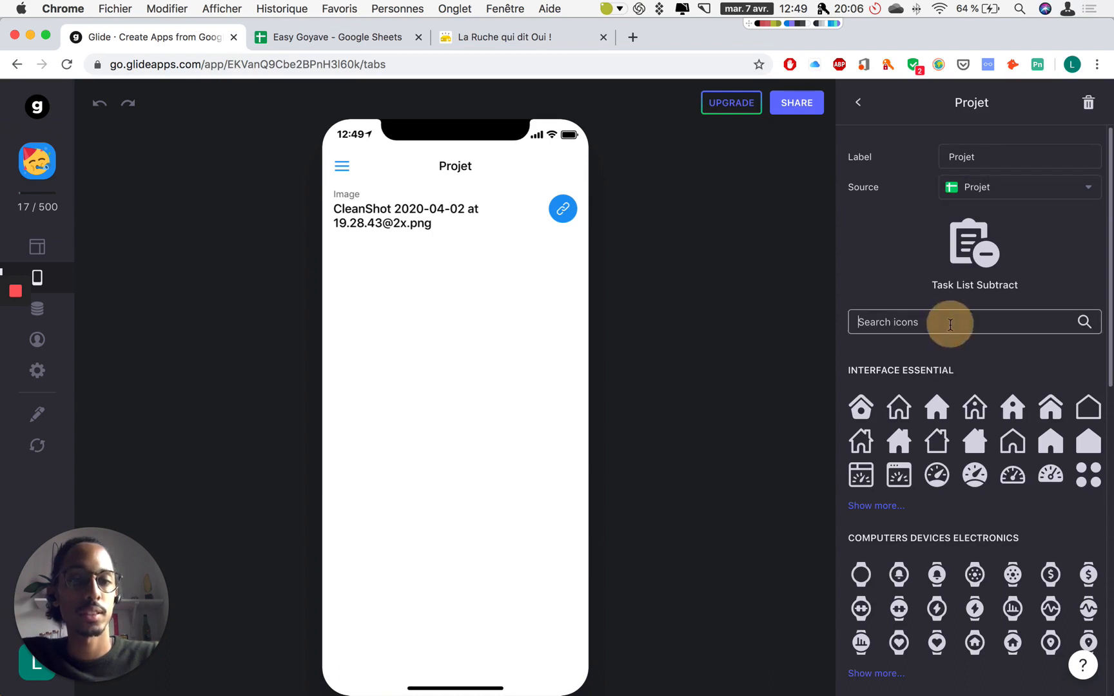
{"action": "type", "text": "heart"}
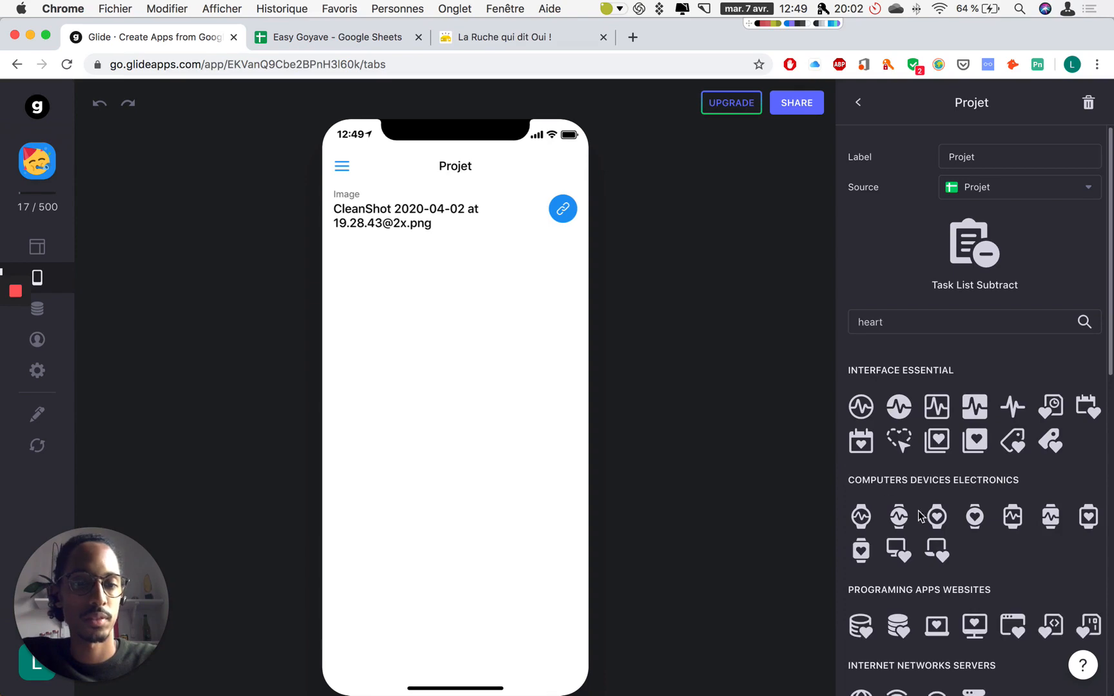
{"action": "scroll", "coordinate": [928, 538], "scroll_direction": "down", "scroll_amount": 5}
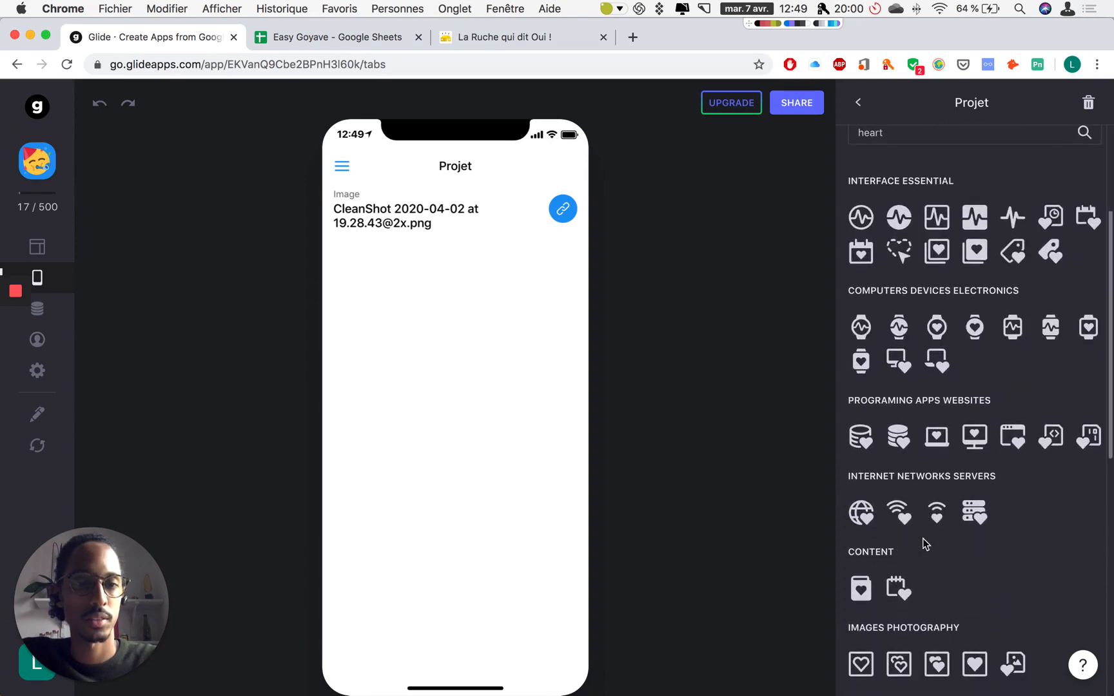
{"action": "scroll", "coordinate": [922, 539], "scroll_direction": "down", "scroll_amount": 5}
{"action": "scroll", "coordinate": [922, 539], "scroll_direction": "up", "scroll_amount": 15}
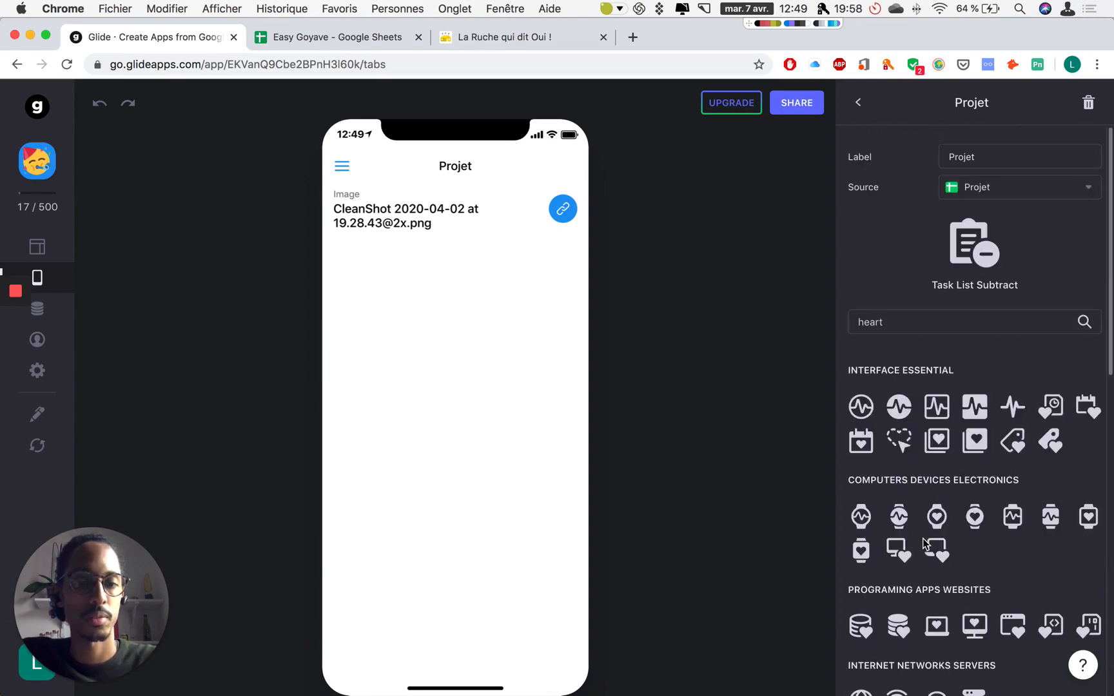
{"action": "left_click", "coordinate": [901, 330]}
{"action": "double_click", "coordinate": [901, 330]}
{"action": "type", "text": "lo"}
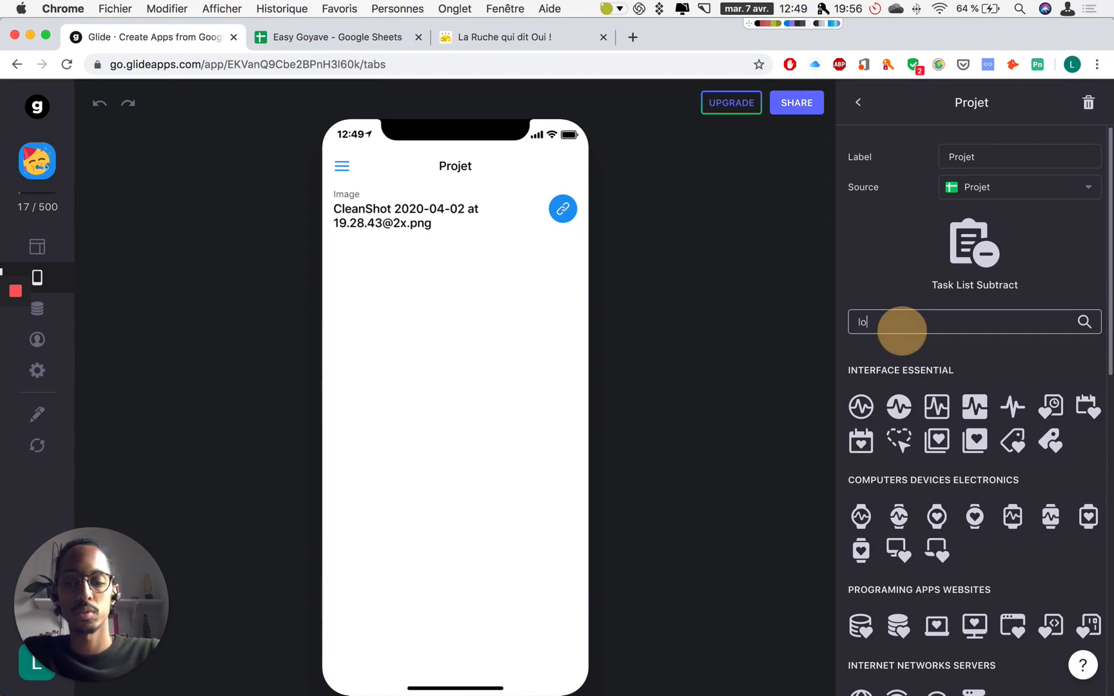
{"action": "type", "text": "ve"}
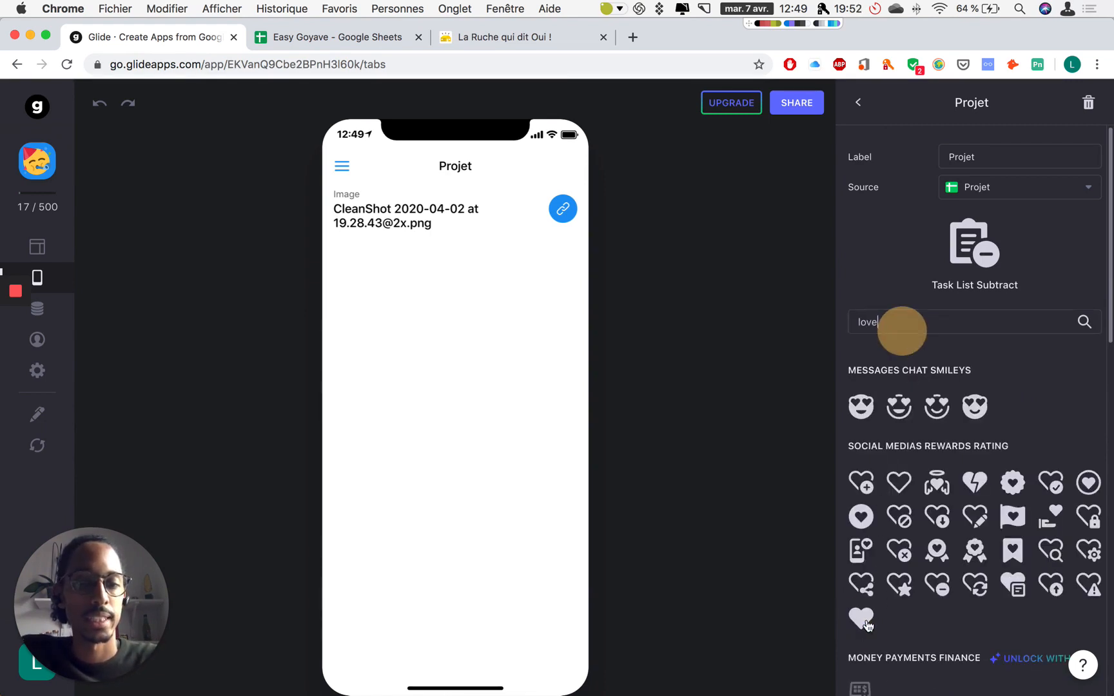
{"action": "left_click", "coordinate": [866, 621]}
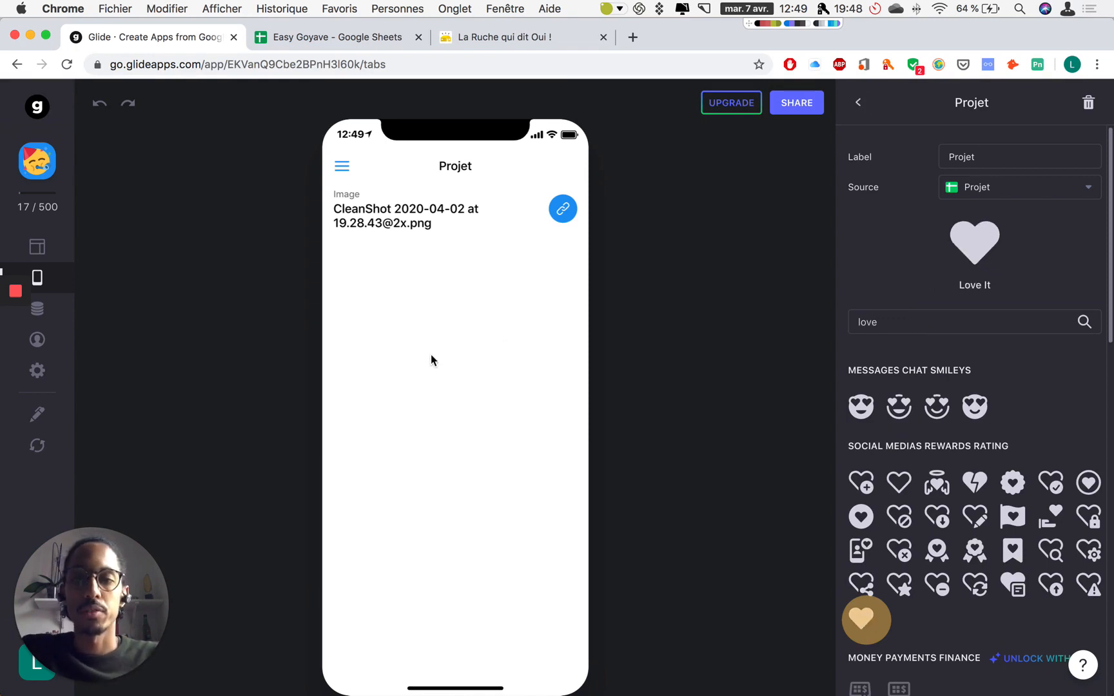
{"action": "left_click", "coordinate": [861, 108]}
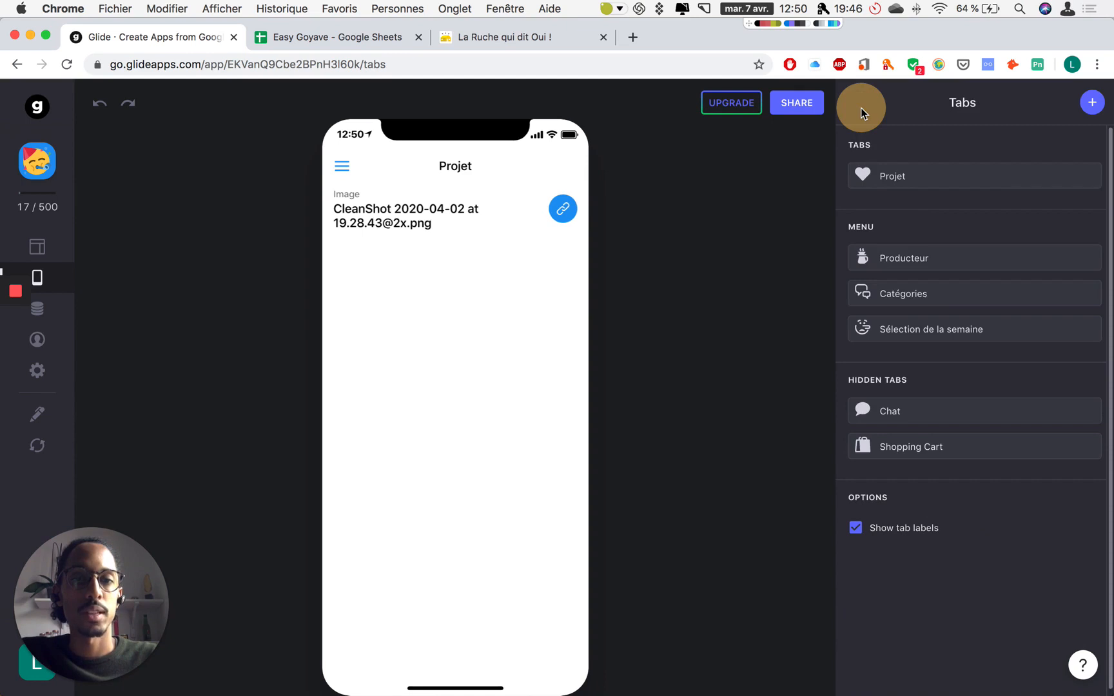
Move Producteur from Menu into Tabs and reorder so Projet comes first
{"action": "left_click_drag", "start_coordinate": [885, 253], "coordinate": [907, 212]}
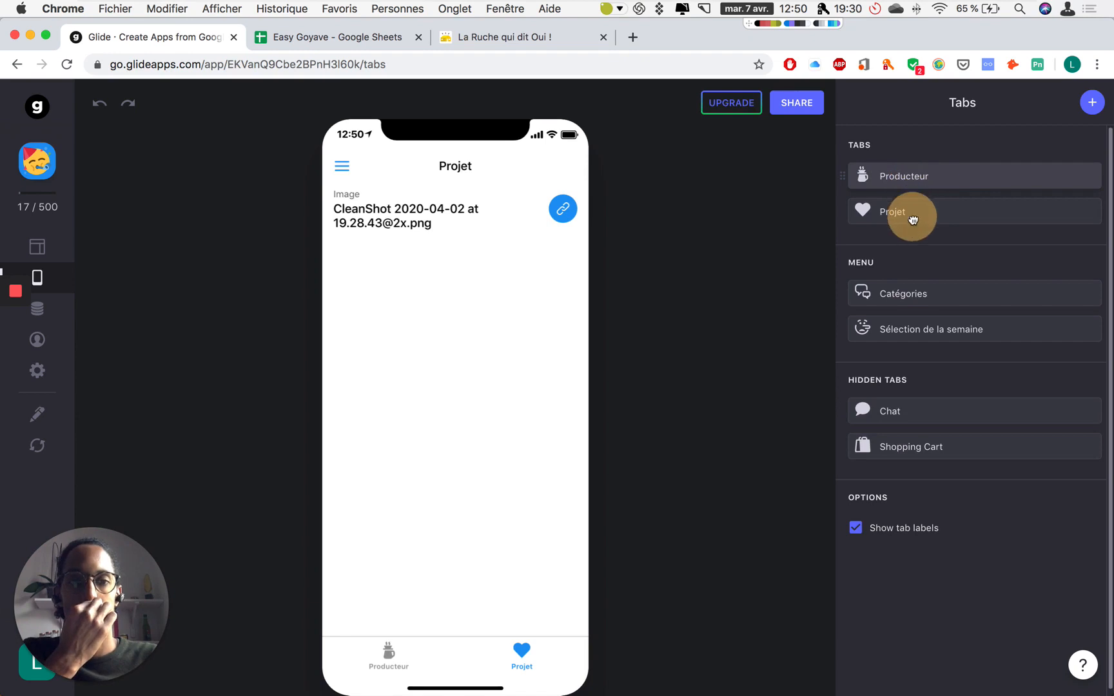
{"action": "left_click_drag", "start_coordinate": [912, 218], "coordinate": [899, 165]}
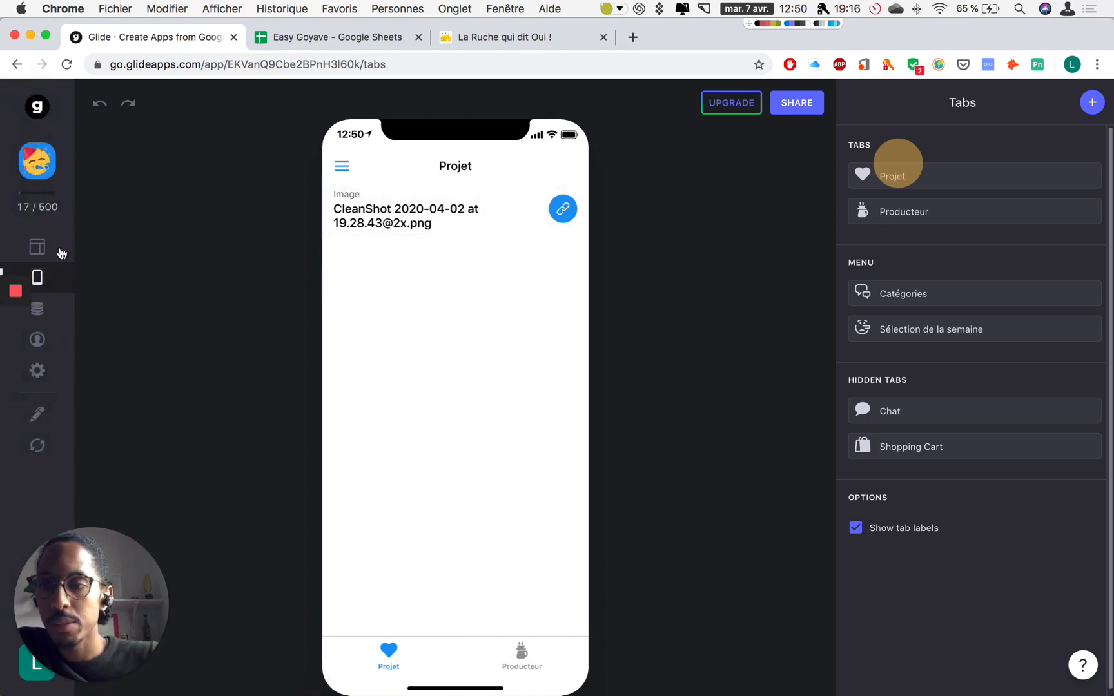
Replace the Projet screen's Link component with an Image component showing the Easy Goyave logo
{"action": "left_click", "coordinate": [38, 247]}
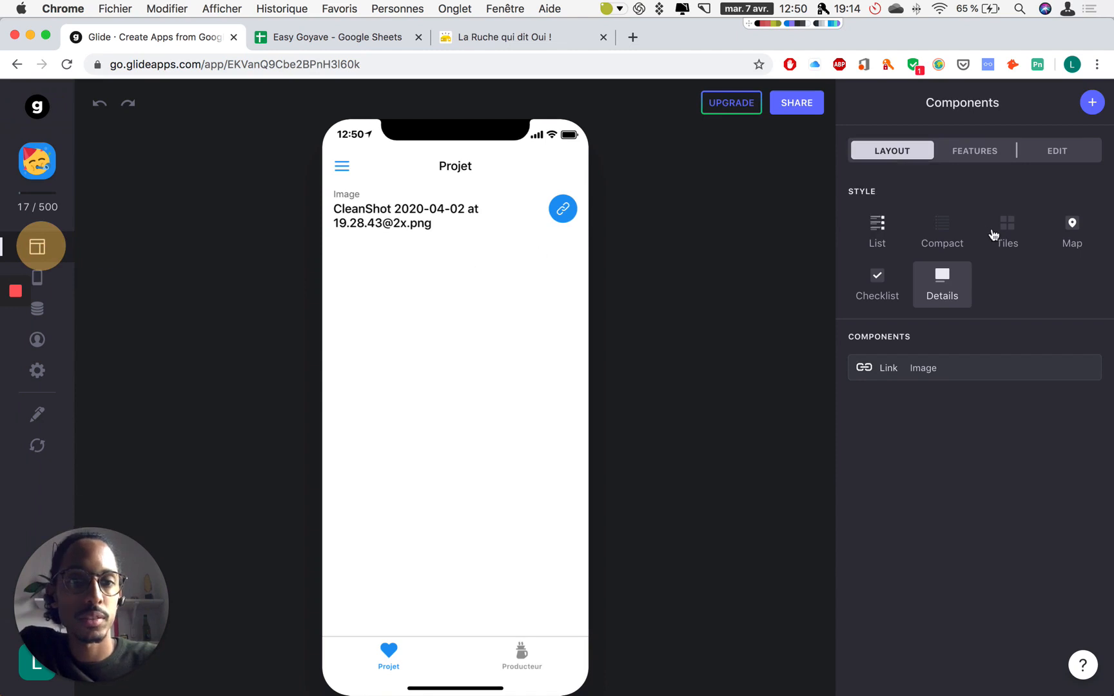
{"action": "mouse_move", "coordinate": [1061, 365]}
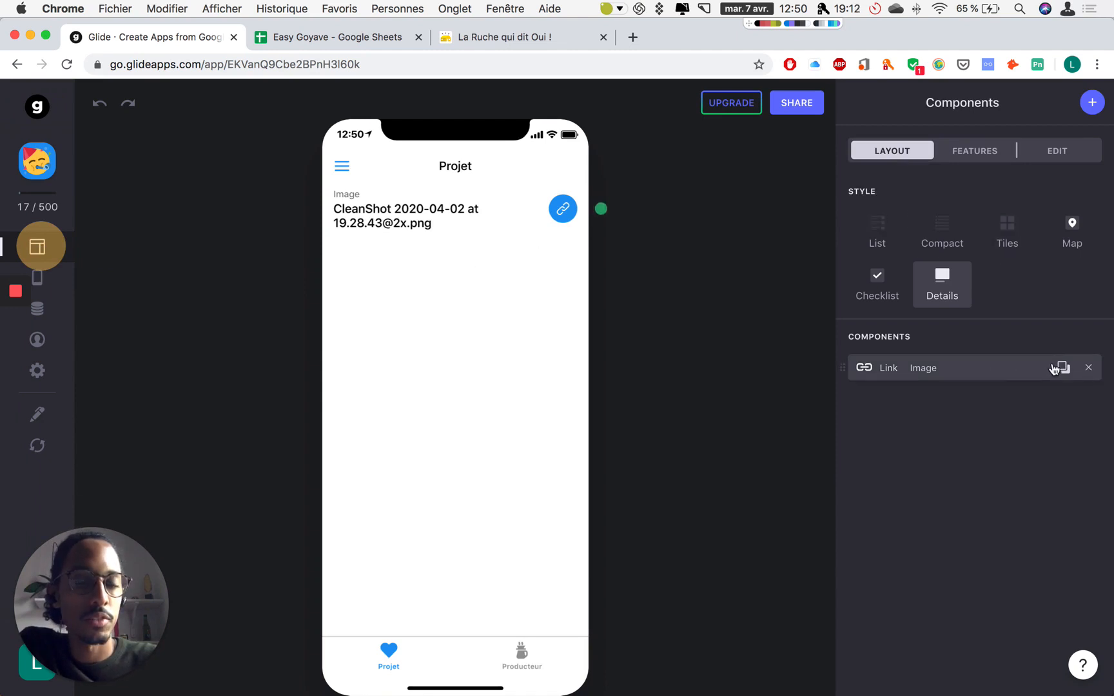
{"action": "left_click", "coordinate": [1088, 367]}
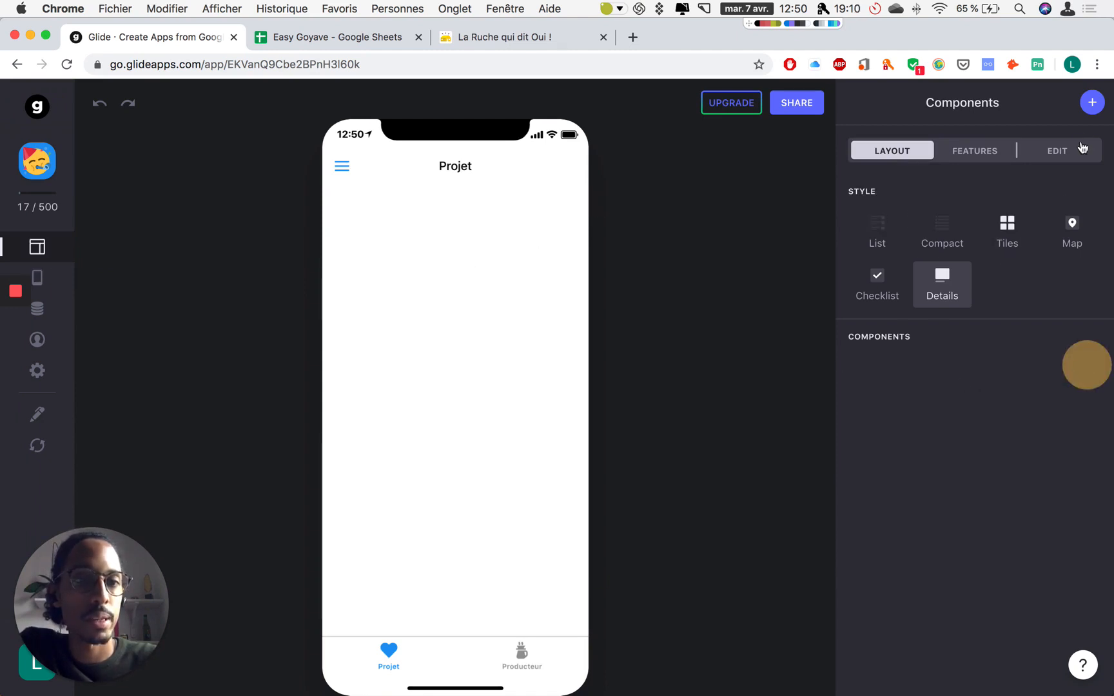
{"action": "left_click", "coordinate": [1091, 104]}
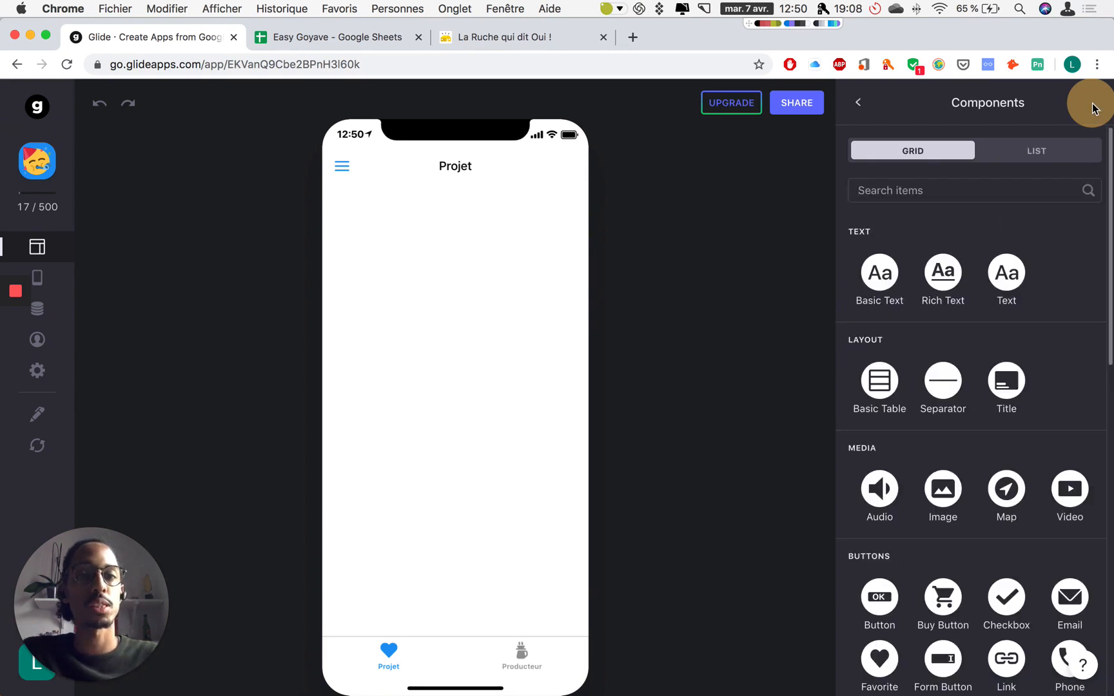
{"action": "type", "text": "image"}
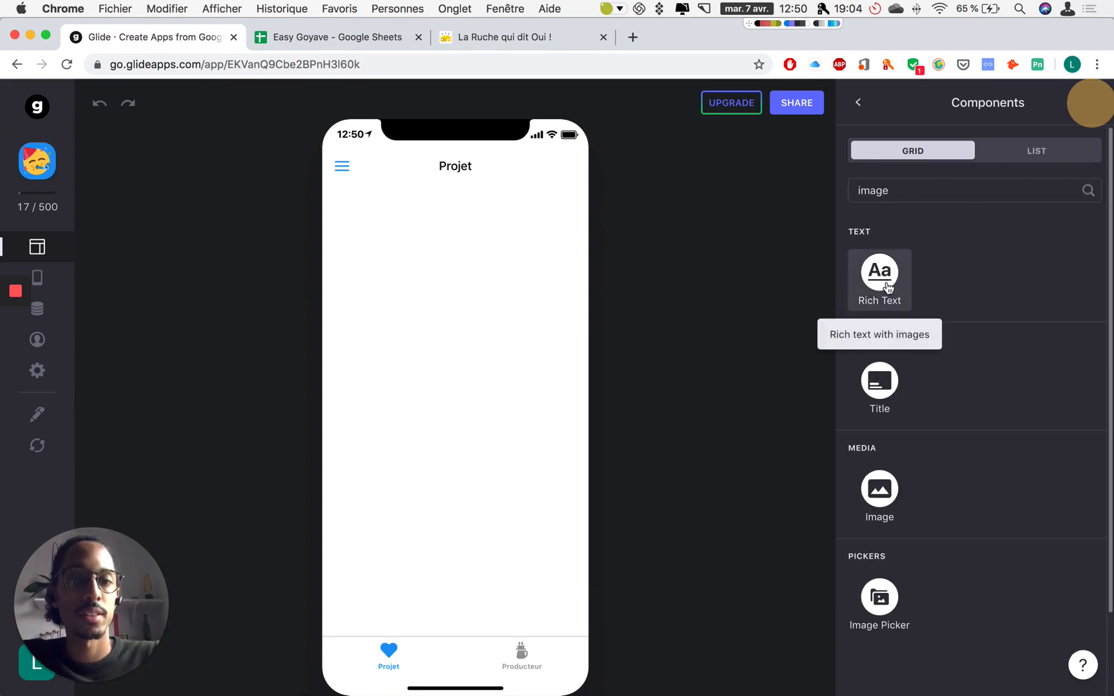
{"action": "left_click", "coordinate": [881, 490]}
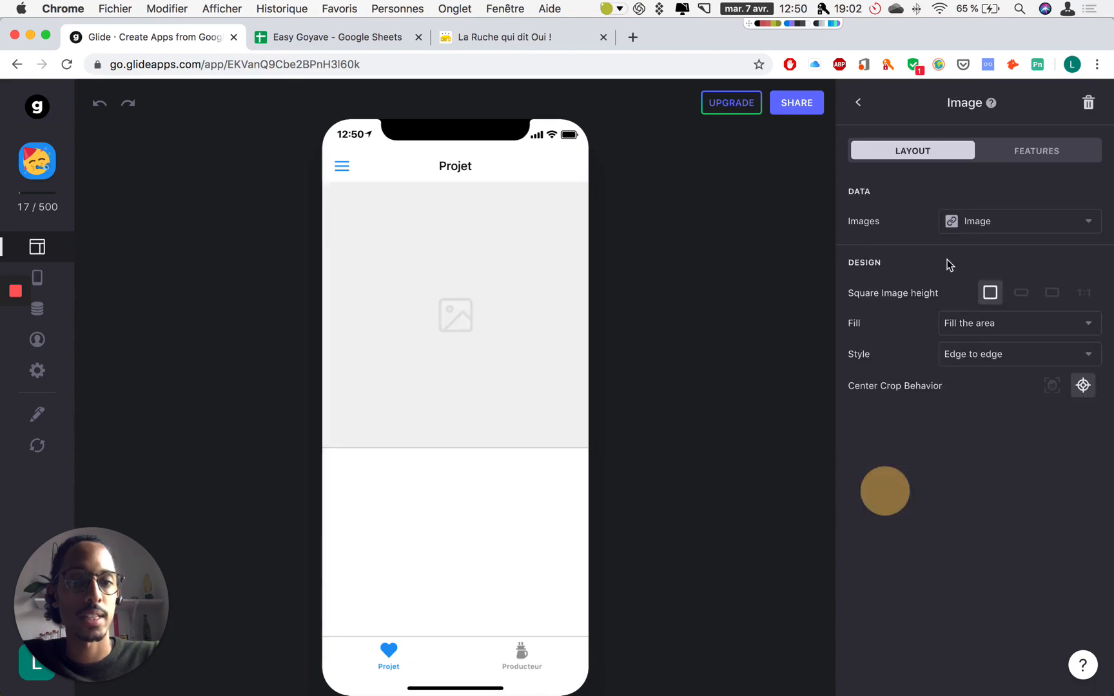
{"action": "left_click", "coordinate": [326, 36]}
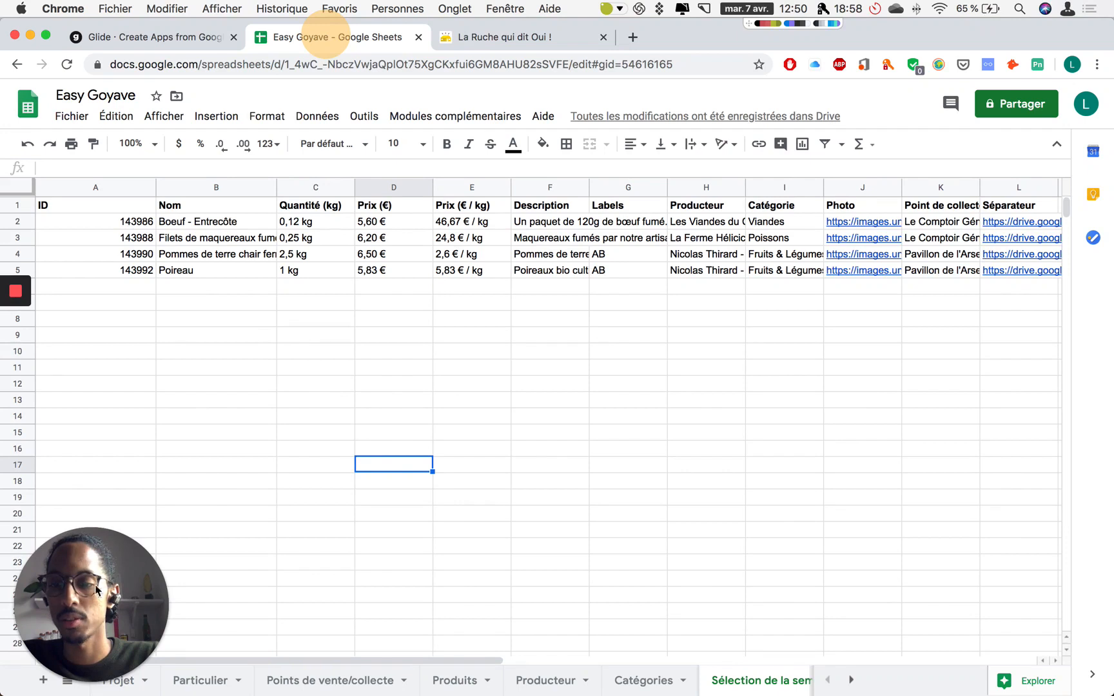
Open the Projet sheet to check A2's Drive image link, then return to Glide
{"action": "left_click_drag", "start_coordinate": [91, 584], "coordinate": [1022, 587]}
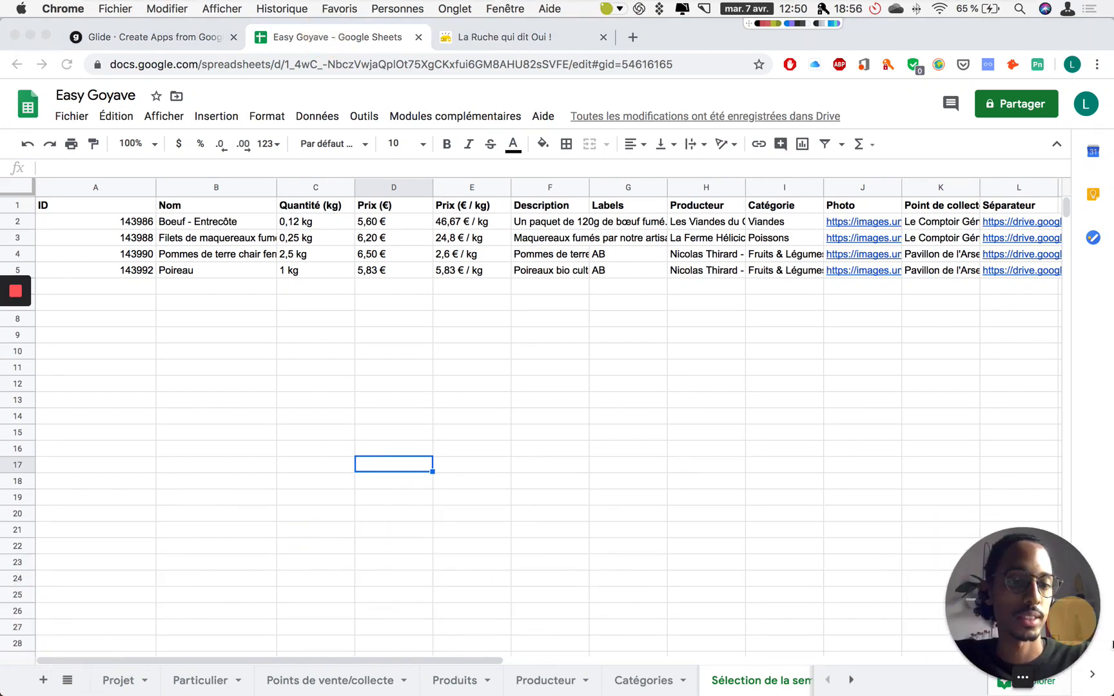
{"action": "left_click", "coordinate": [129, 683]}
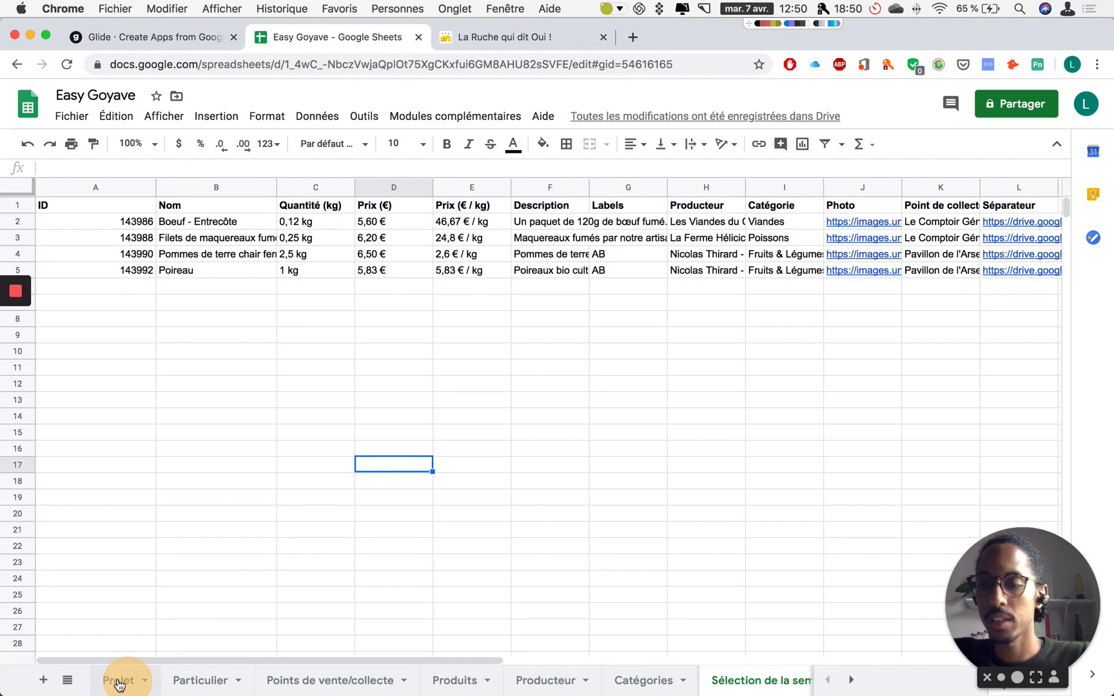
{"action": "left_click", "coordinate": [118, 683]}
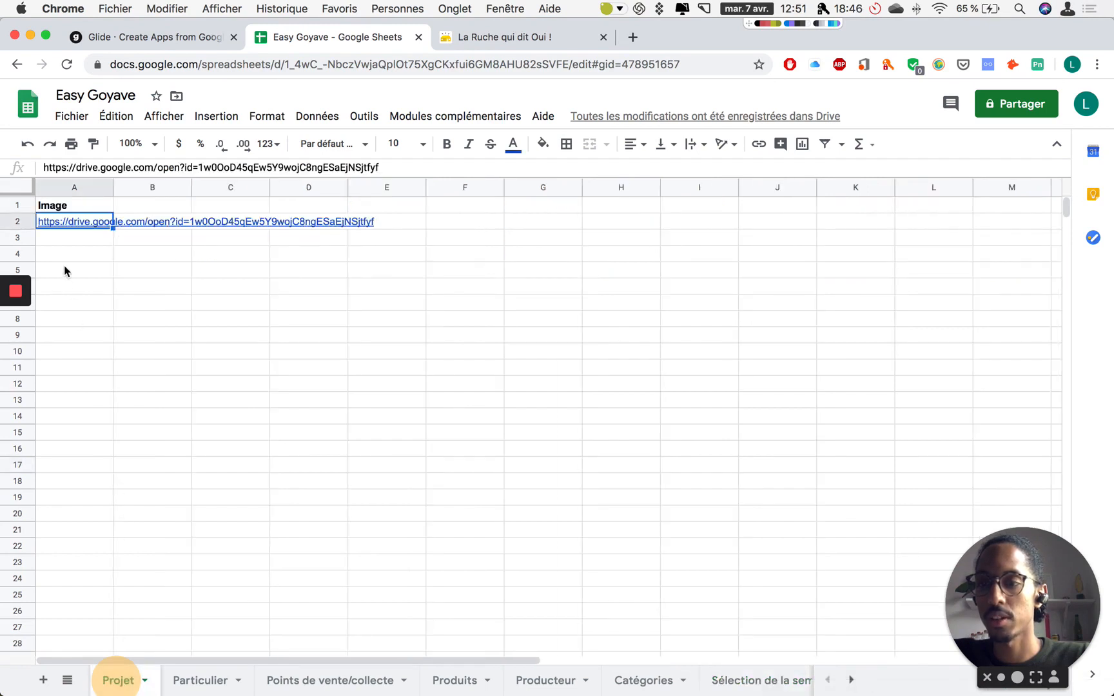
{"action": "mouse_move", "coordinate": [67, 230]}
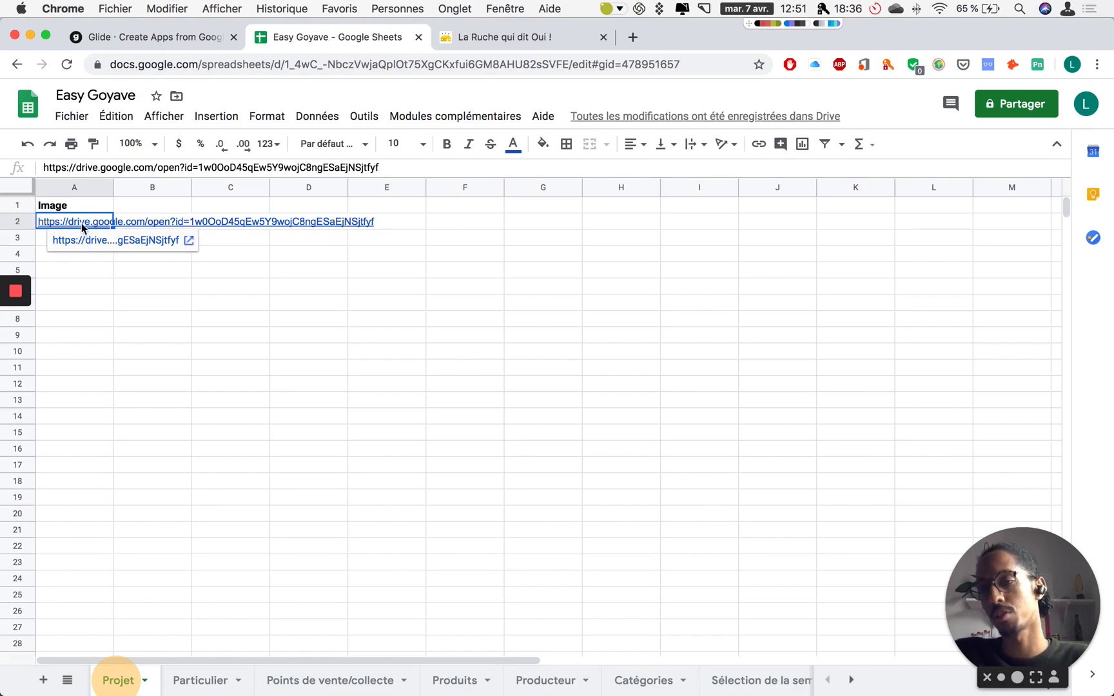
{"action": "left_click", "coordinate": [144, 36]}
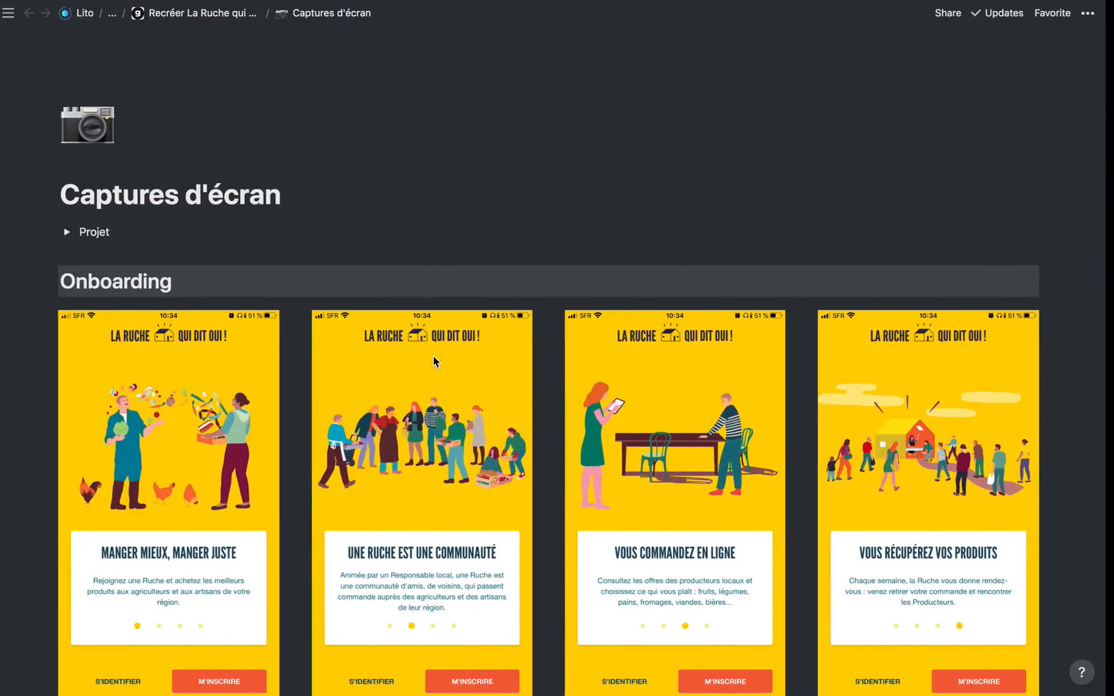
Give the Easy Goyave logo image a 3:2 height, then return to the component list
{"action": "scroll", "coordinate": [433, 361], "scroll_direction": "down", "scroll_amount": 3}
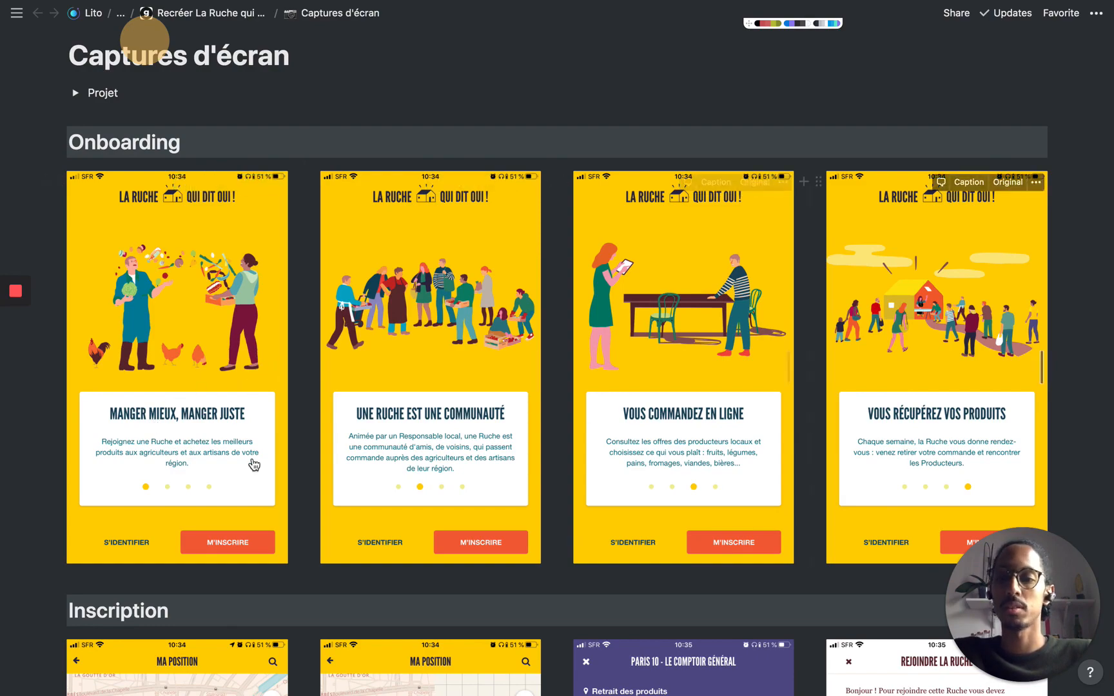
{"action": "key", "text": "ctrl+Right"}
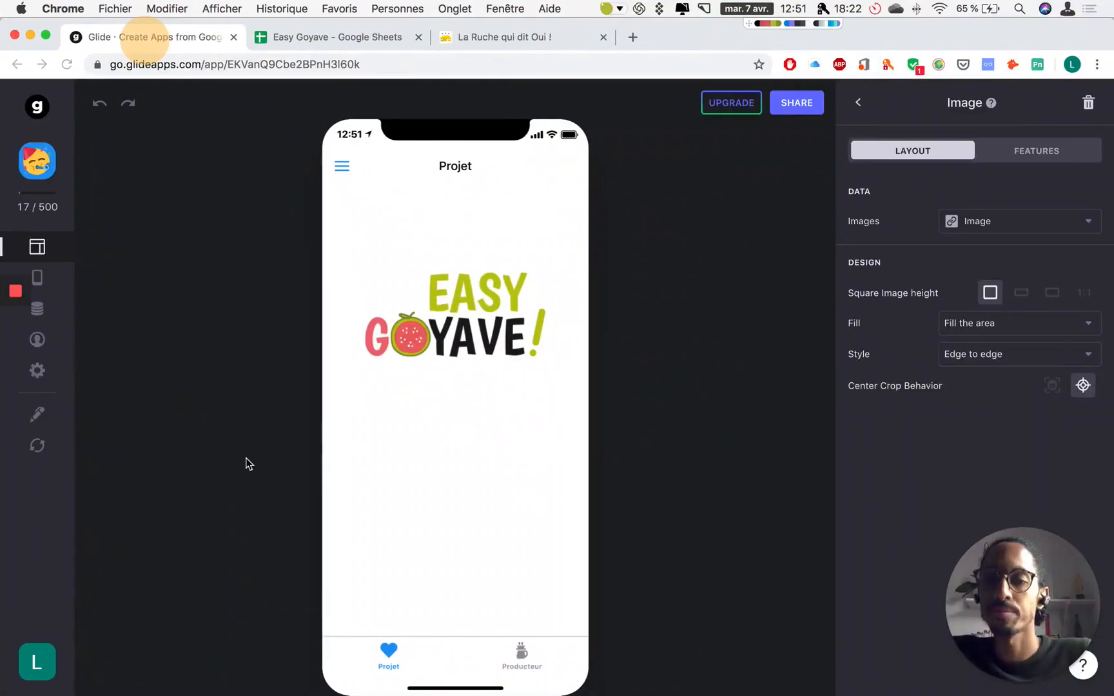
{"action": "left_click", "coordinate": [504, 333]}
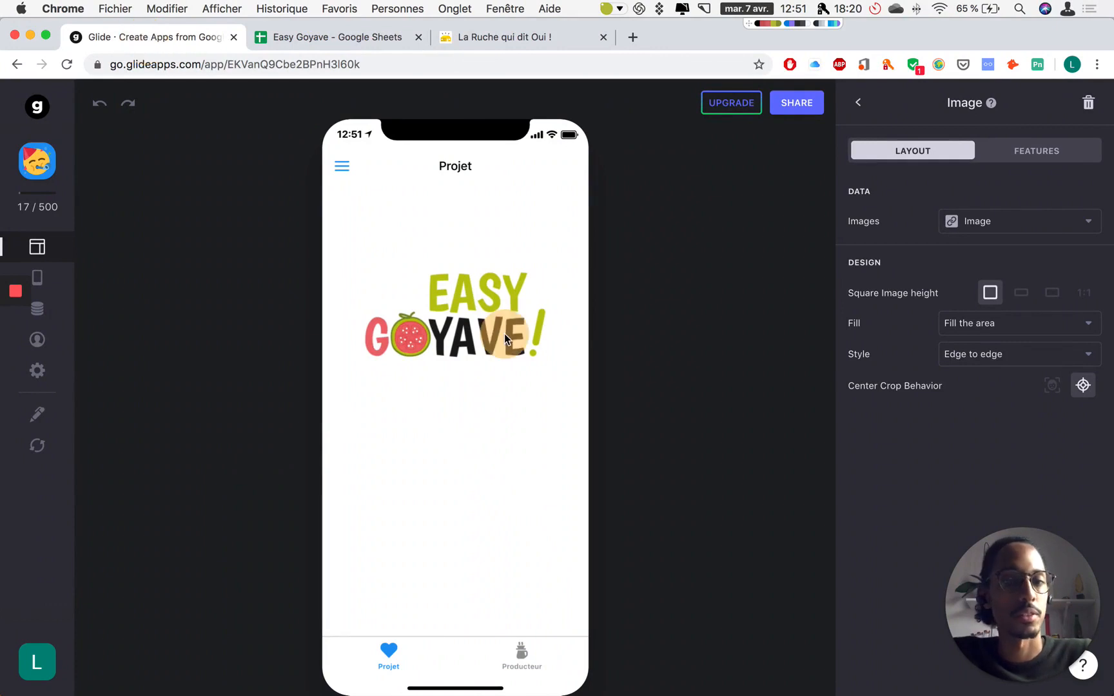
{"action": "left_click", "coordinate": [1023, 295]}
{"action": "left_click", "coordinate": [1053, 294]}
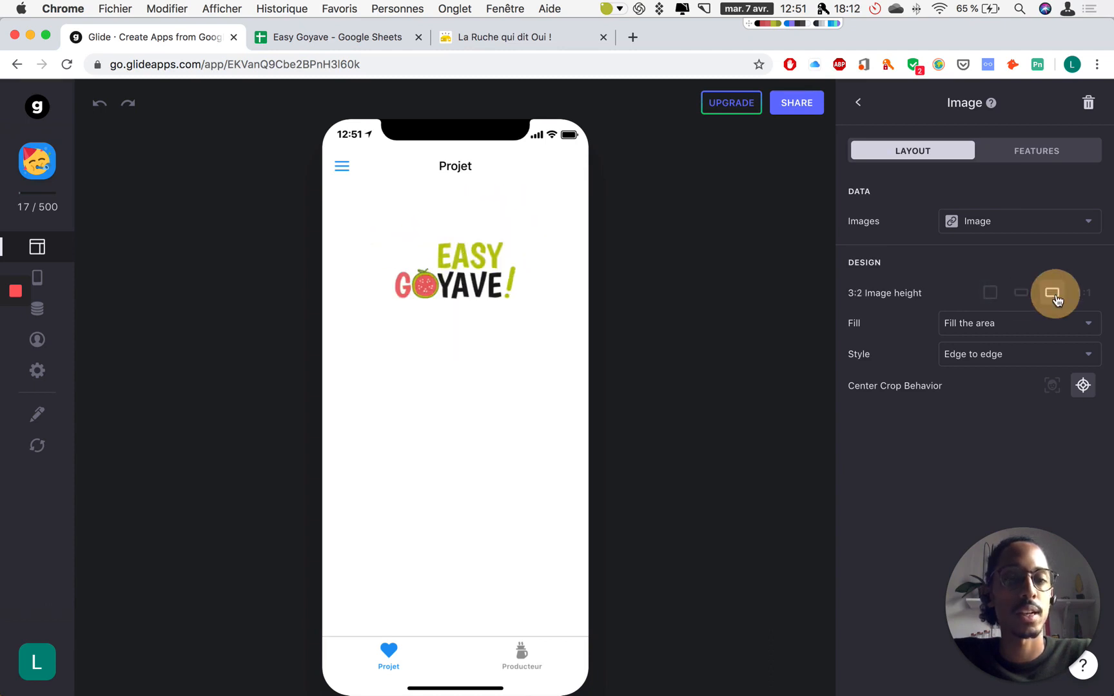
{"action": "left_click", "coordinate": [858, 102]}
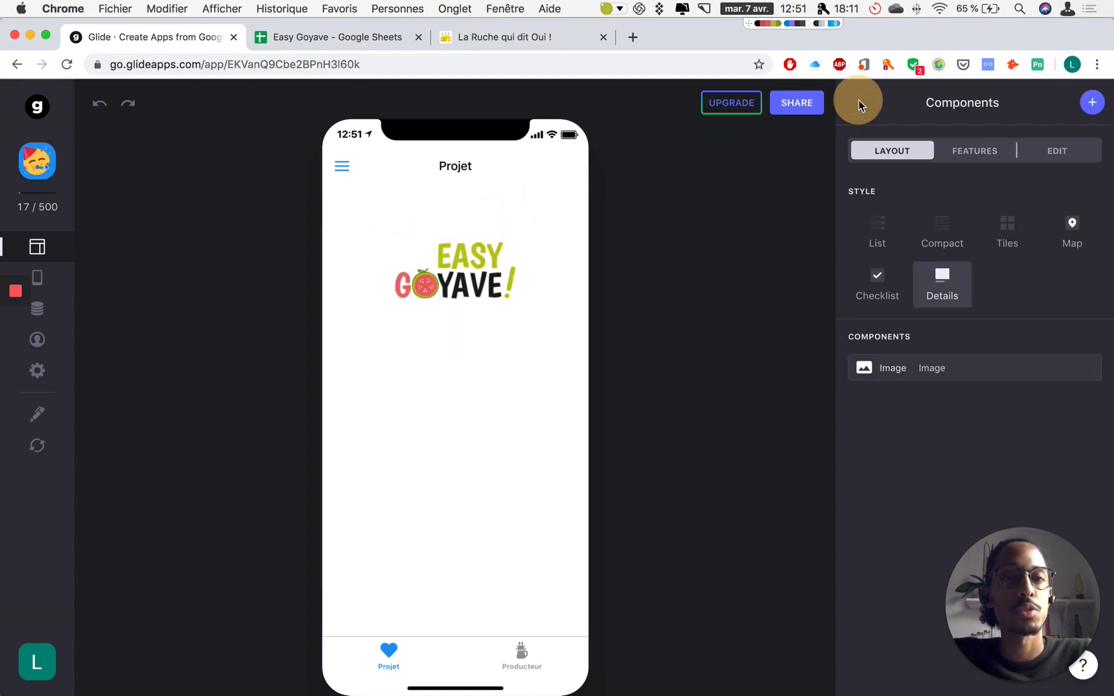
Add a Rich Text component below the logo, set to Custom Markdown content instead of data
{"action": "left_click", "coordinate": [1093, 104]}
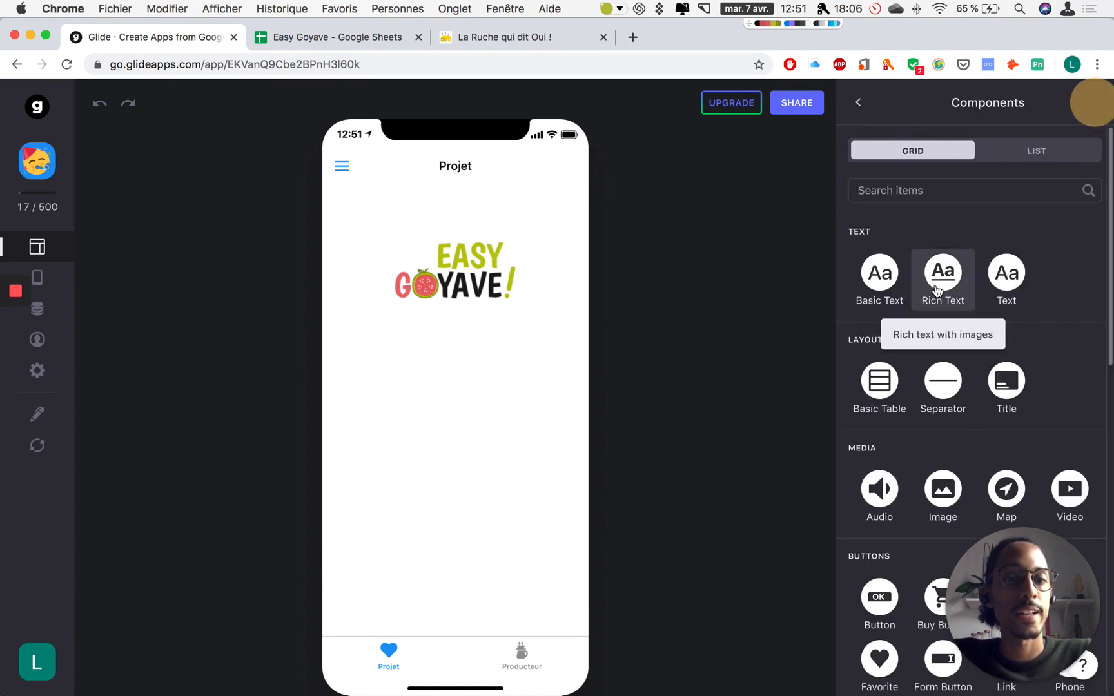
{"action": "left_click", "coordinate": [943, 283]}
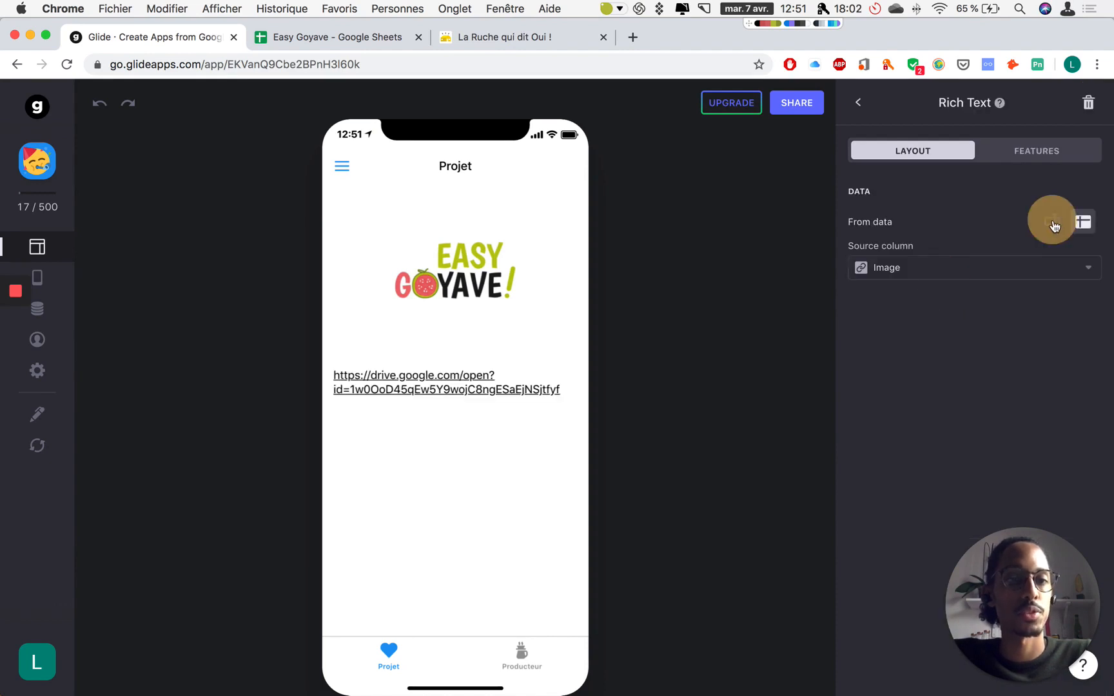
{"action": "left_click", "coordinate": [1053, 223]}
{"action": "left_click", "coordinate": [950, 260]}
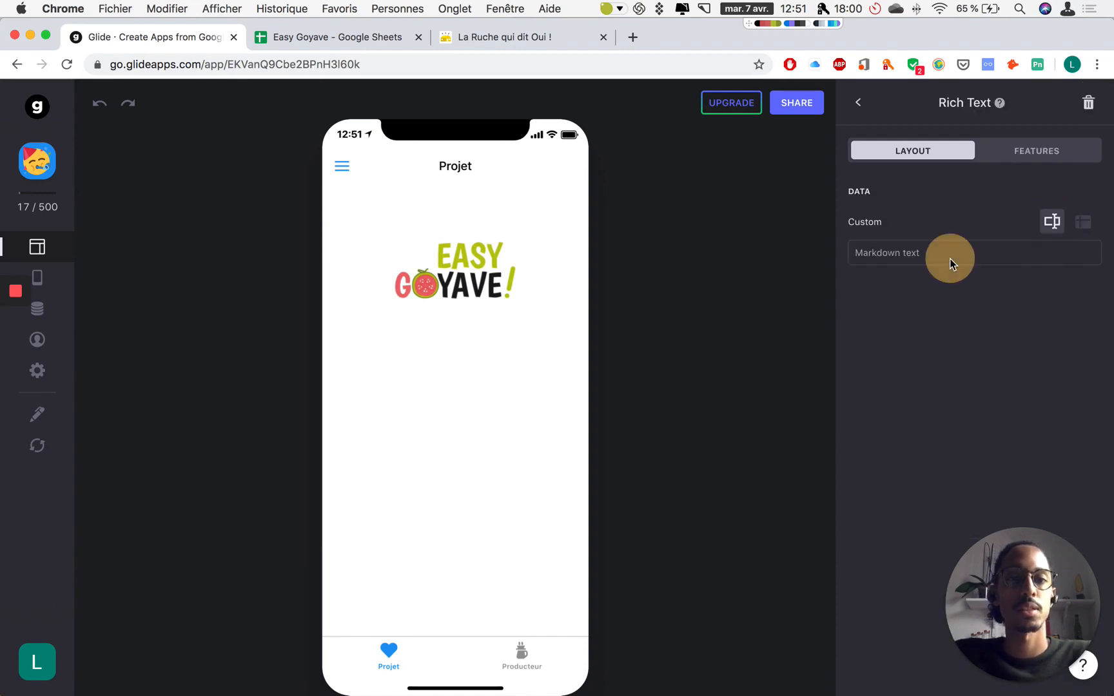
{"action": "left_click", "coordinate": [903, 254]}
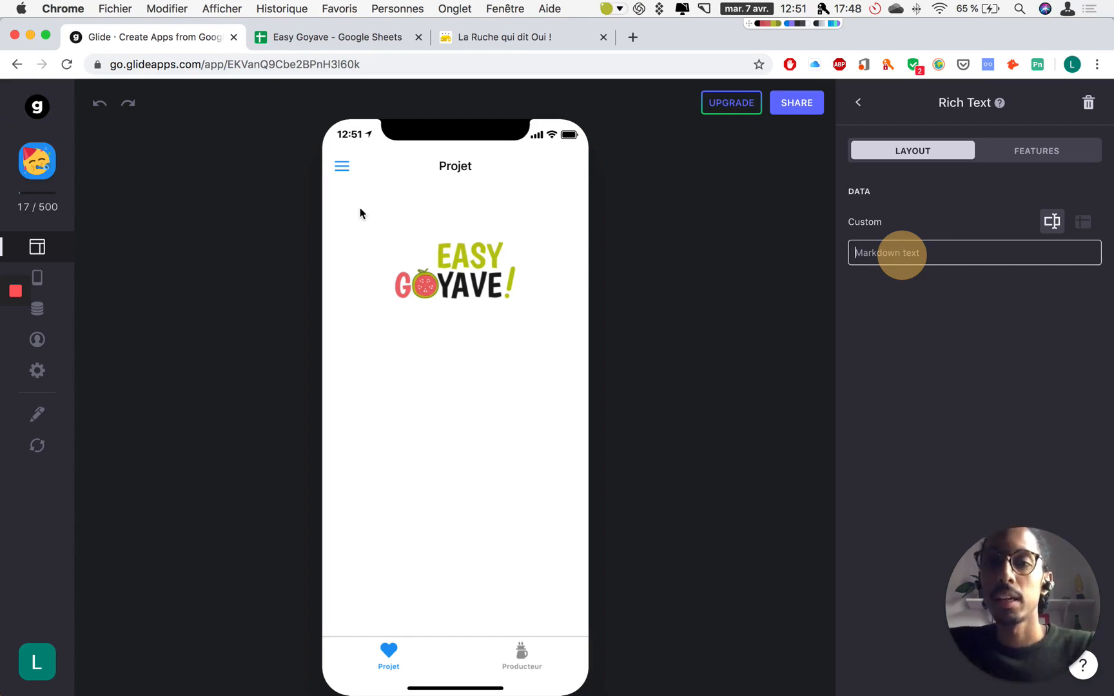
{"action": "key", "text": "ctrl+Right"}
Paste the 'Pourquoi Easy Goyave ?' heading and sections from Notion's Projet toggle into the Markdown field
{"action": "left_click", "coordinate": [75, 93]}
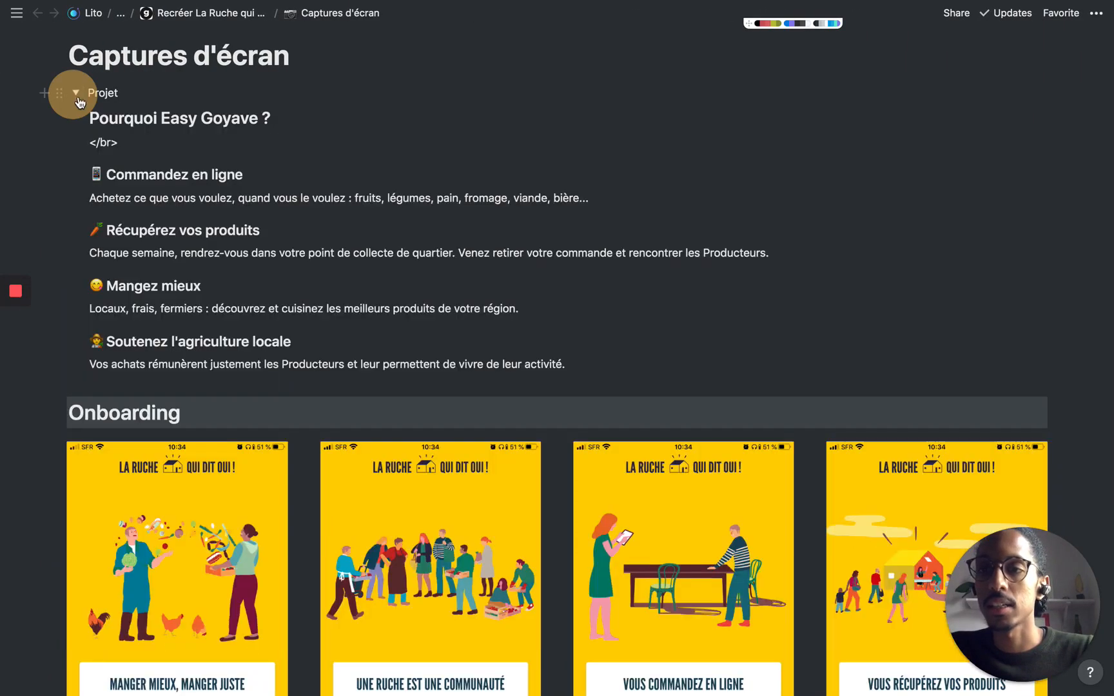
{"action": "left_click", "coordinate": [125, 136]}
{"action": "left_click", "coordinate": [147, 122]}
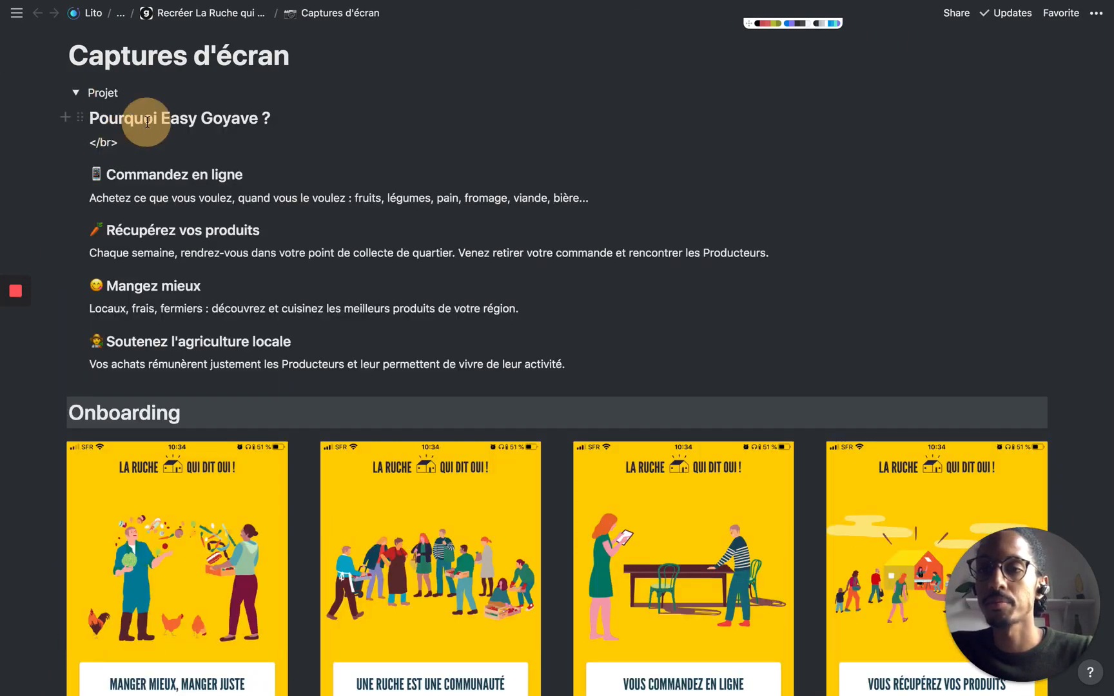
{"action": "left_click_drag", "start_coordinate": [147, 121], "coordinate": [164, 366]}
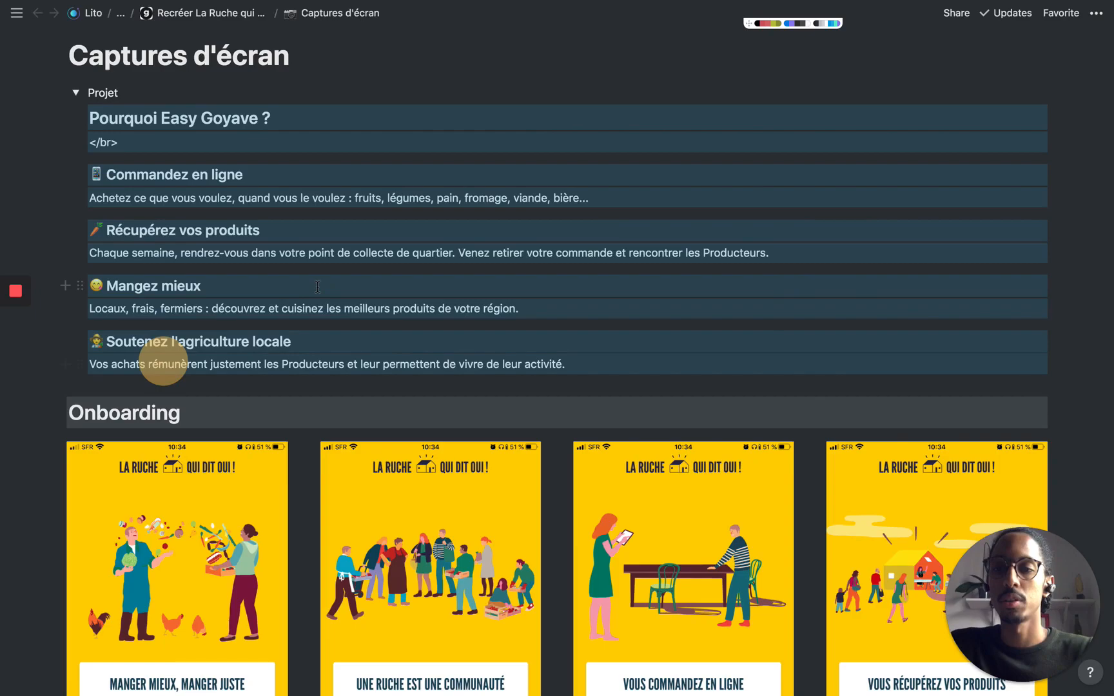
{"action": "left_click", "coordinate": [924, 251]}
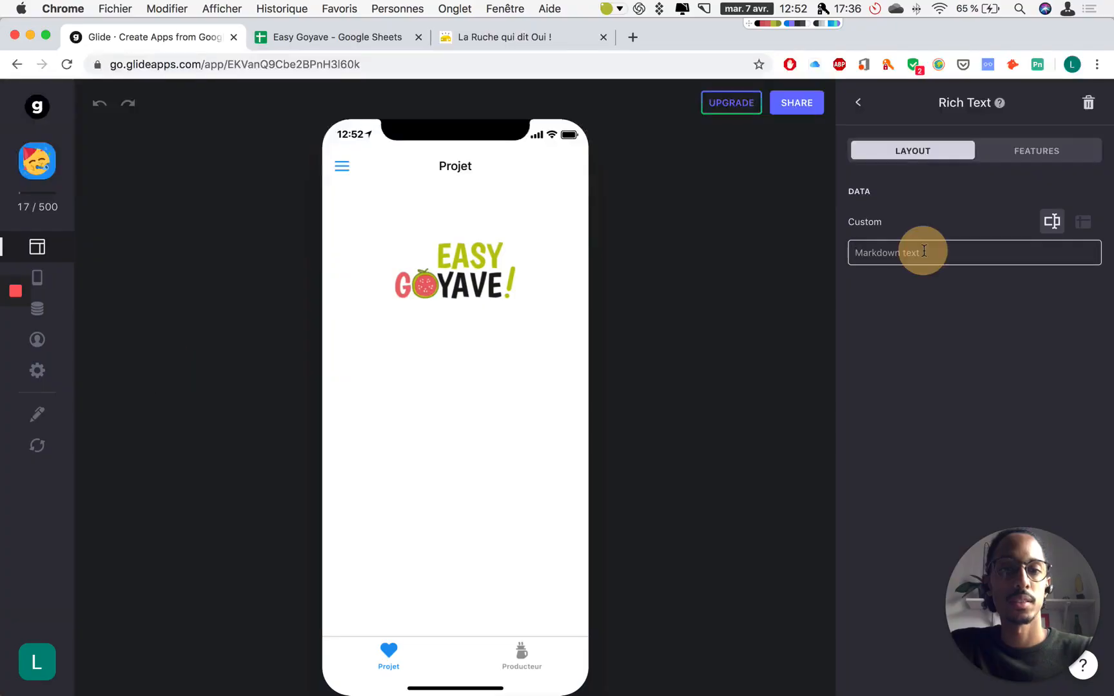
{"action": "key", "text": "super+v"}
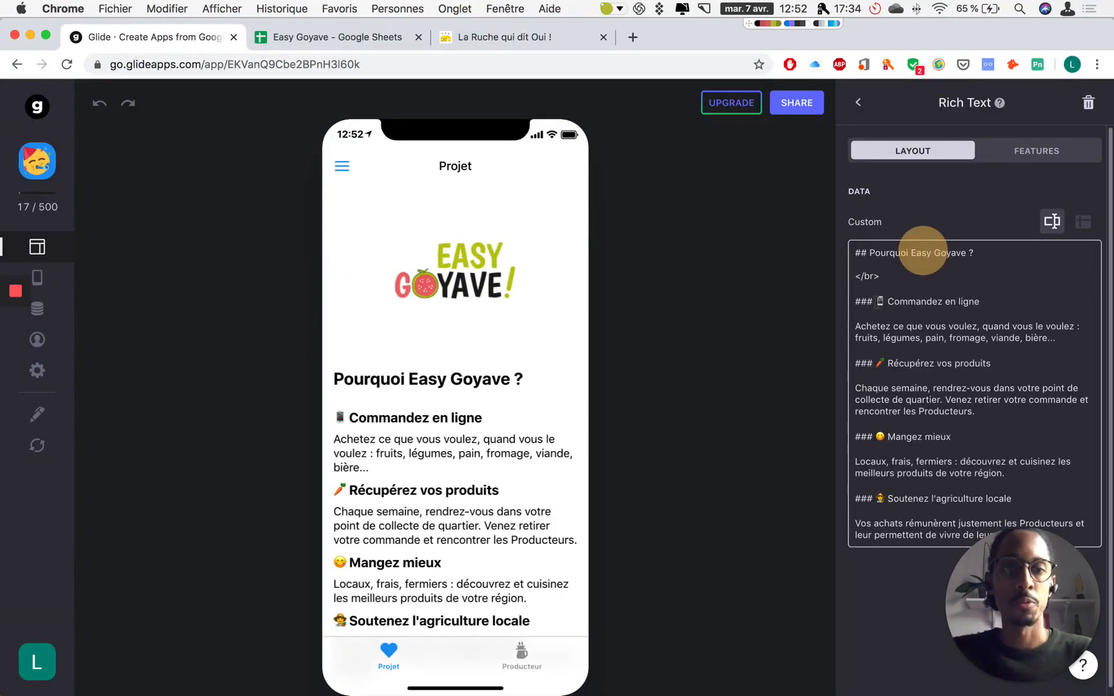
Inspect the phone emoji and Commandez heading in the pasted Markdown, then start a new browser tab
{"action": "left_click", "coordinate": [876, 303]}
{"action": "left_click", "coordinate": [894, 301]}
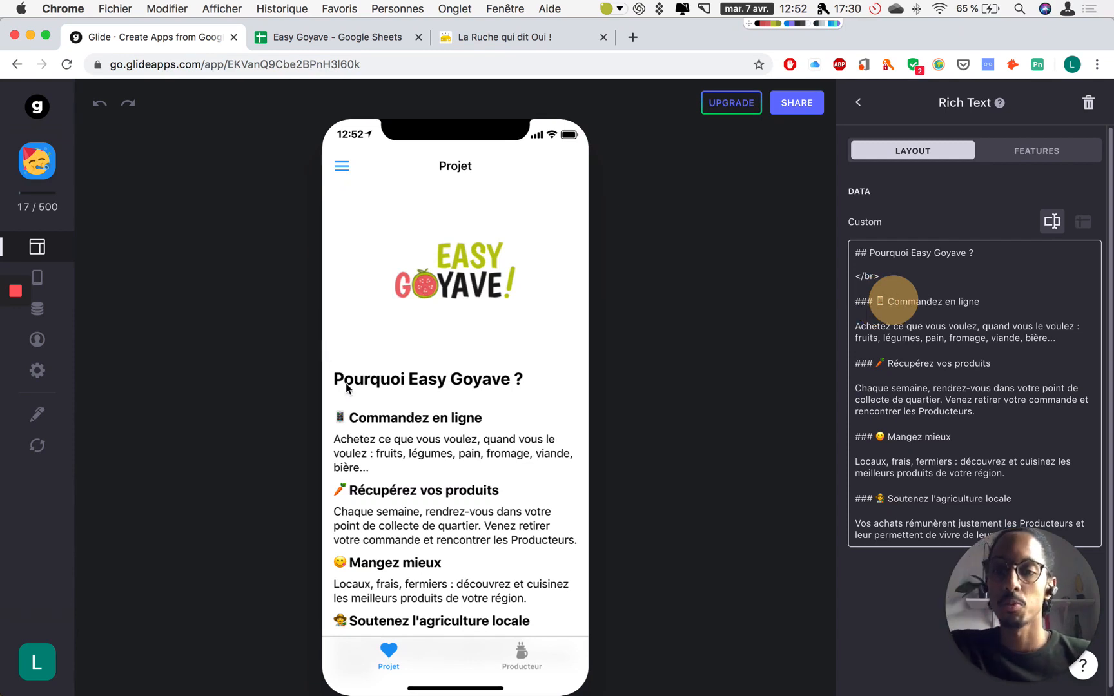
{"action": "scroll", "coordinate": [376, 439], "scroll_direction": "down", "scroll_amount": 2}
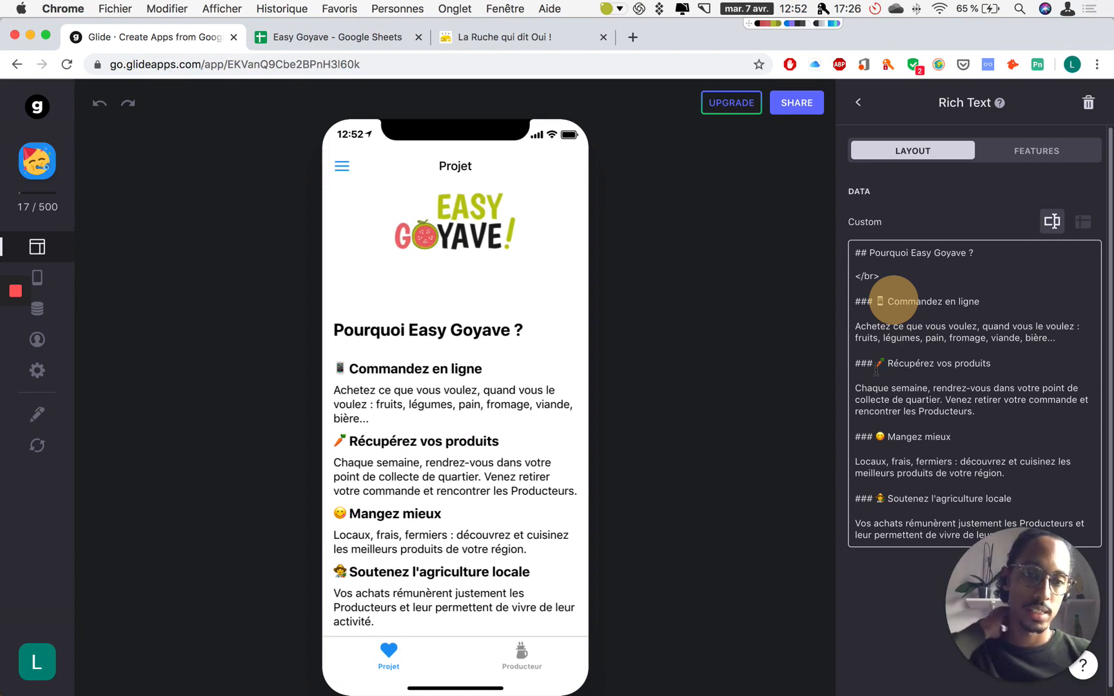
{"action": "left_click", "coordinate": [633, 39]}
Copy the Grinning Face emoji from Emojipedia's Smileys & People category and return to Glide's Markdown field
{"action": "type", "text": "emojipedia.org"}
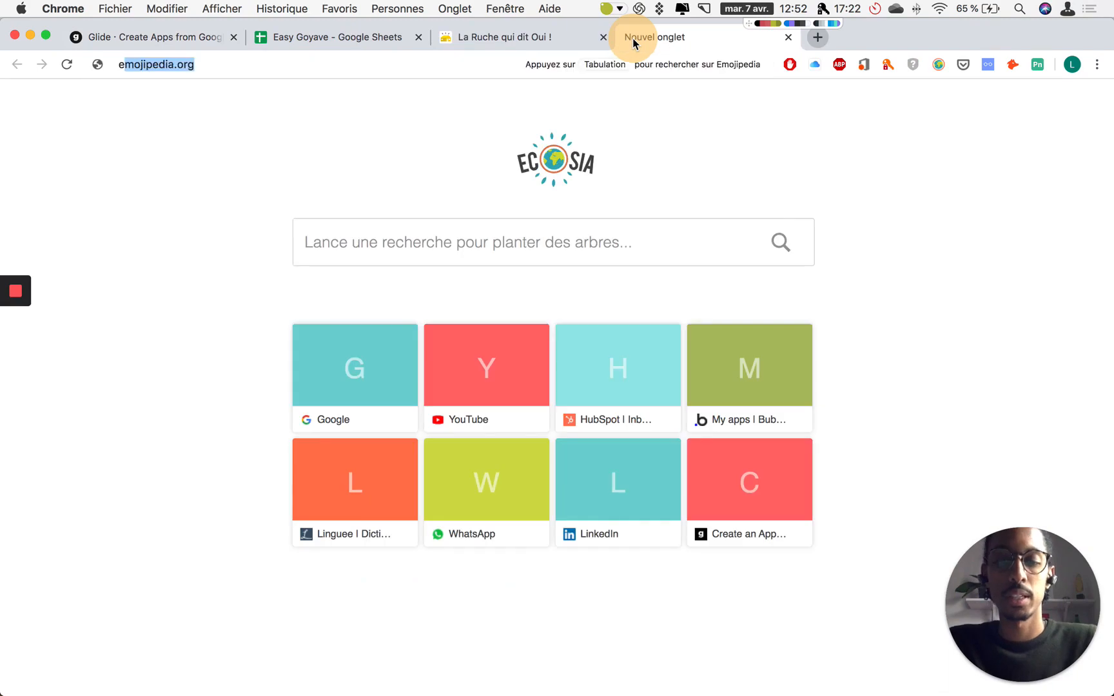
{"action": "key", "text": "Return"}
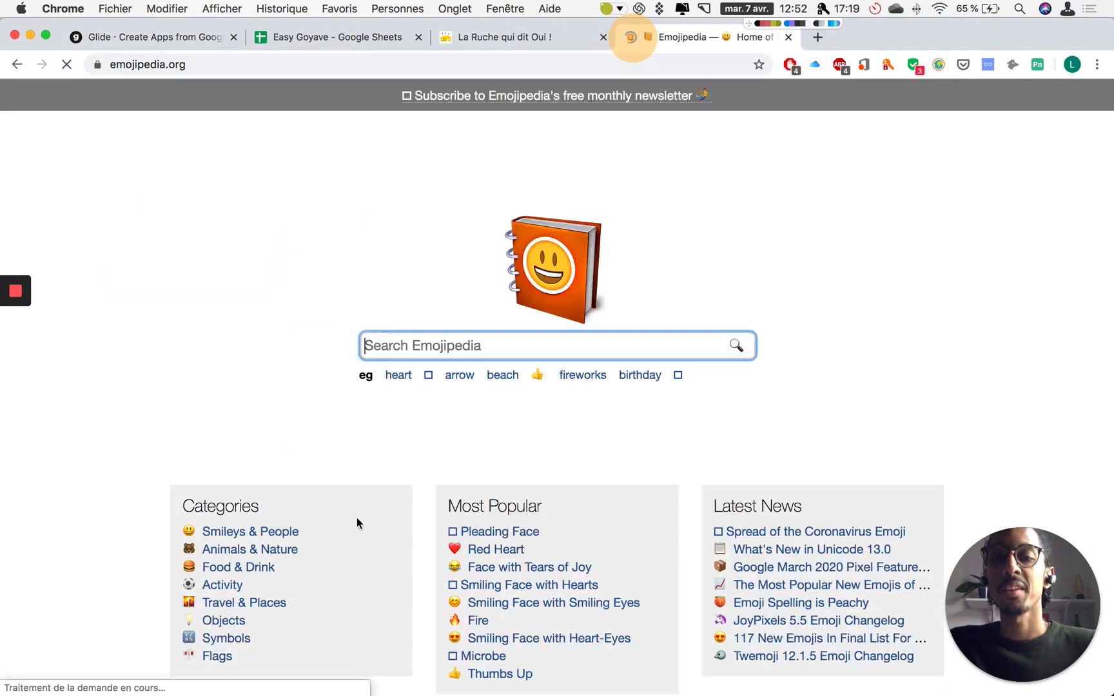
{"action": "left_click", "coordinate": [274, 531]}
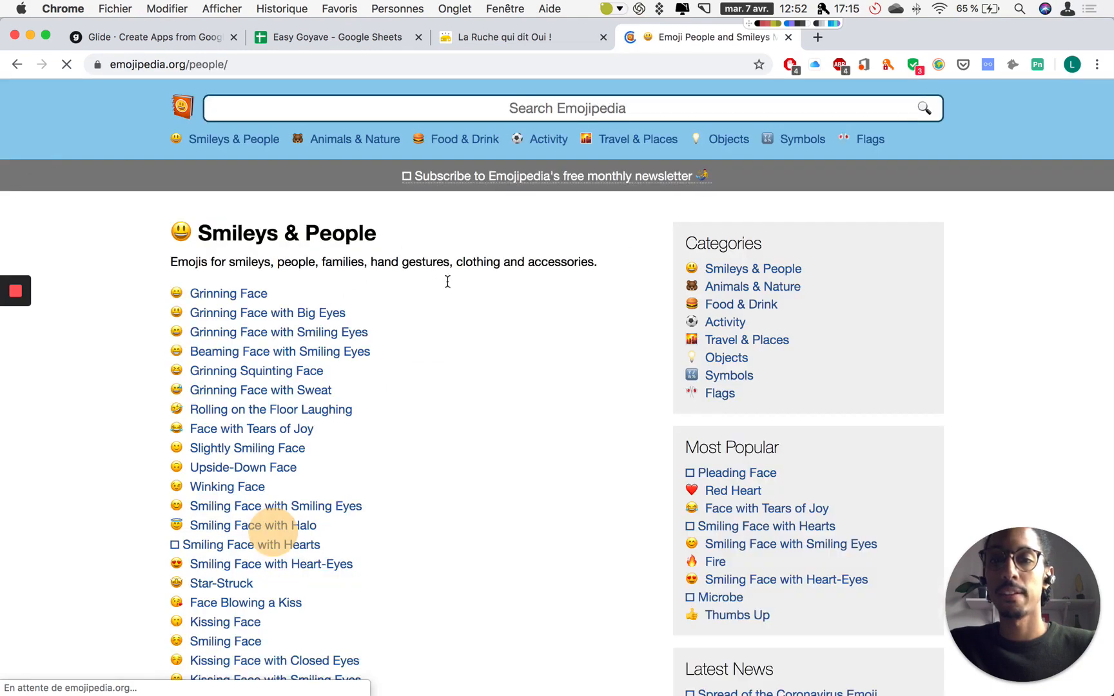
{"action": "left_click", "coordinate": [241, 295]}
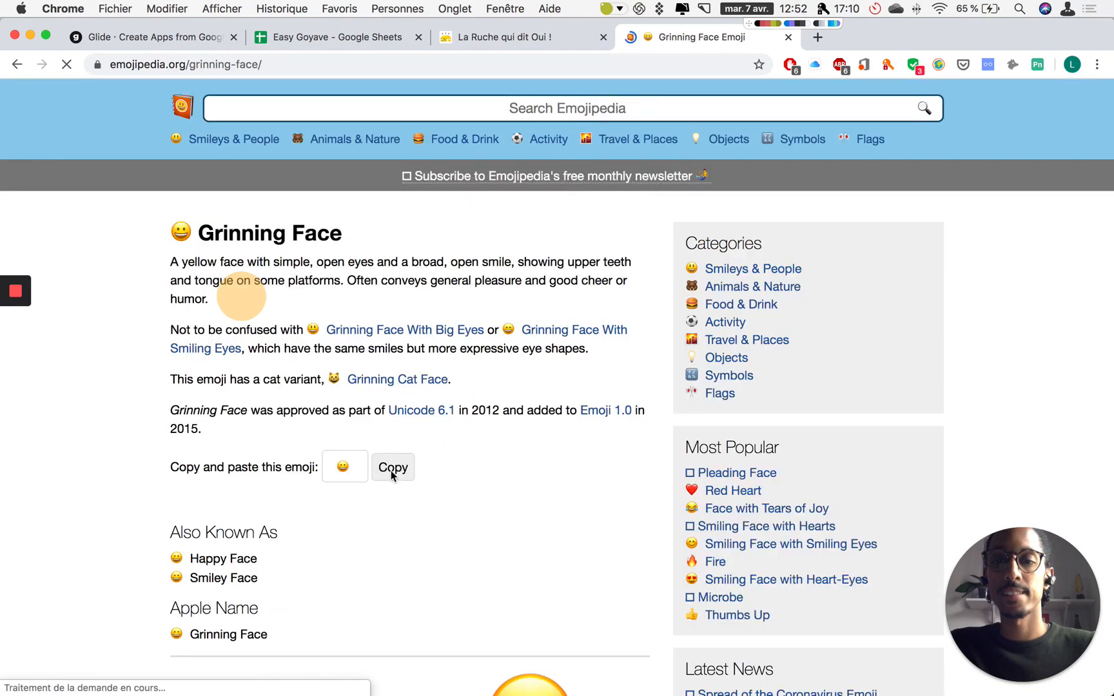
{"action": "left_click", "coordinate": [392, 467]}
{"action": "left_click", "coordinate": [161, 36]}
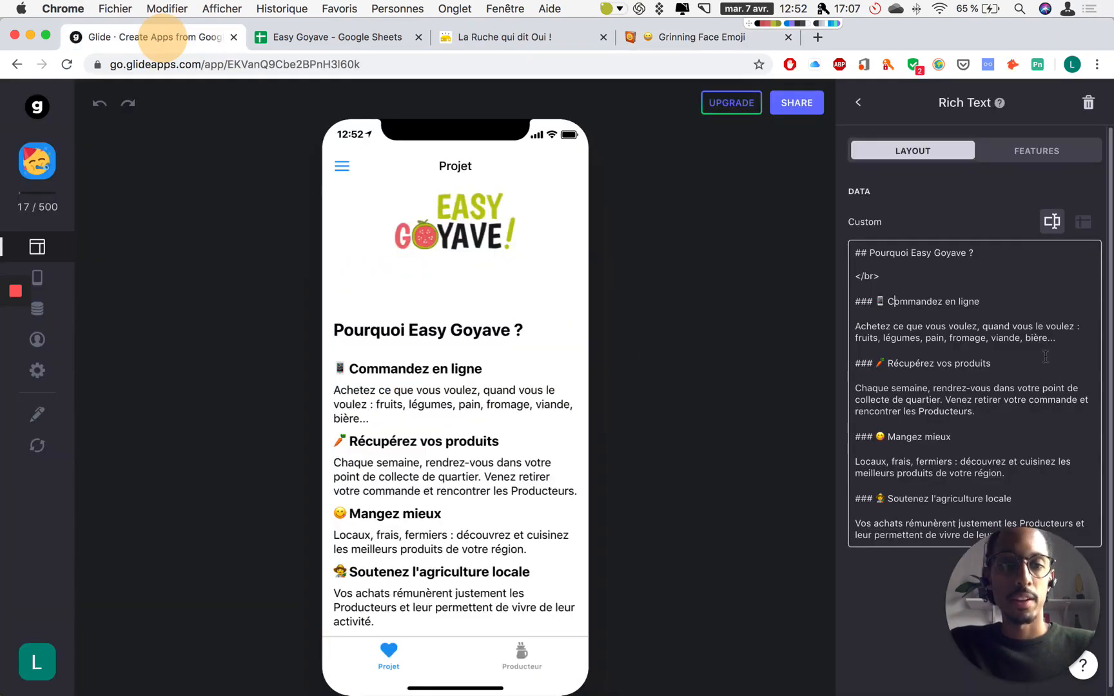
{"action": "left_click", "coordinate": [996, 258]}
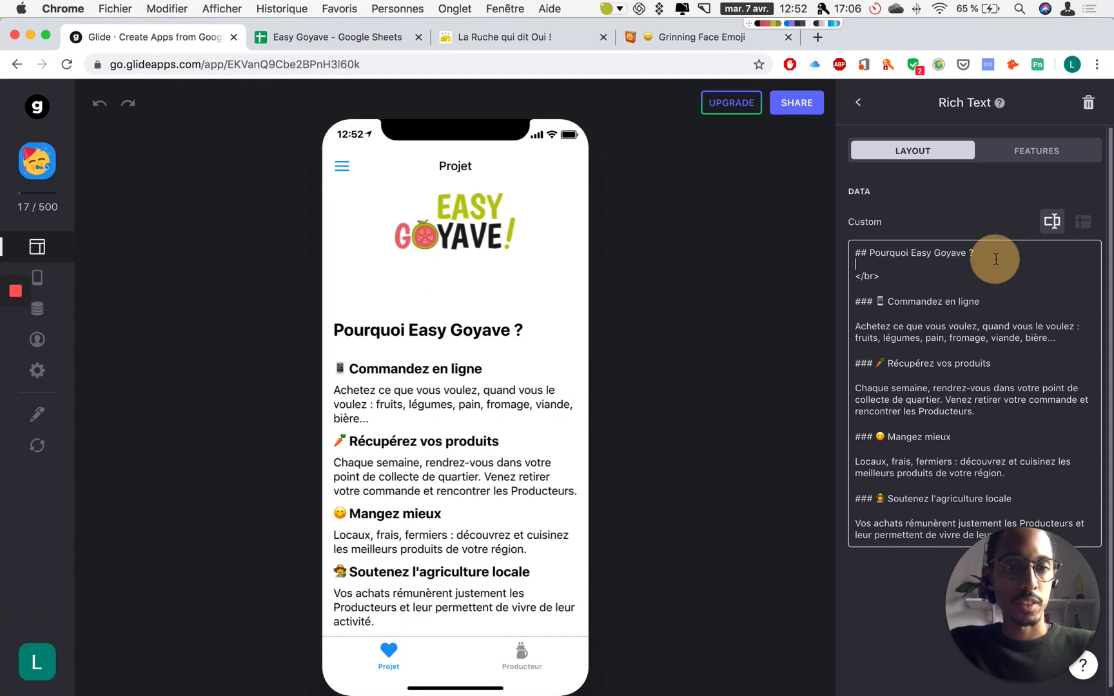
Paste the grinning face emoji after the heading, then delete it again
{"action": "left_click", "coordinate": [994, 251]}
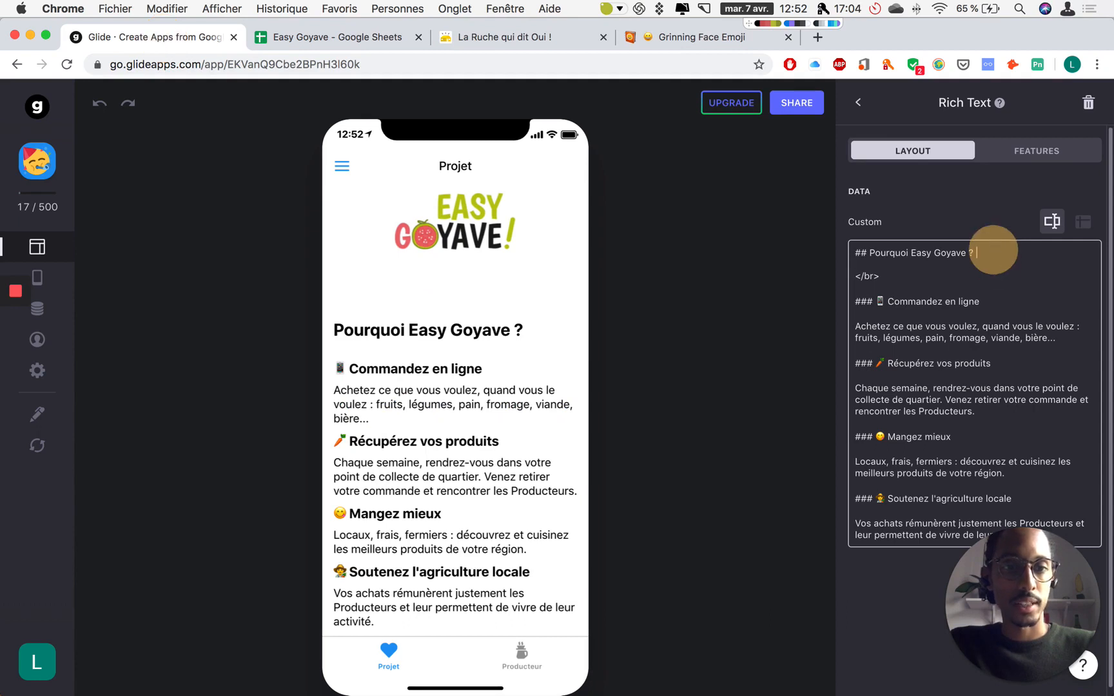
{"action": "key", "text": "super+v"}
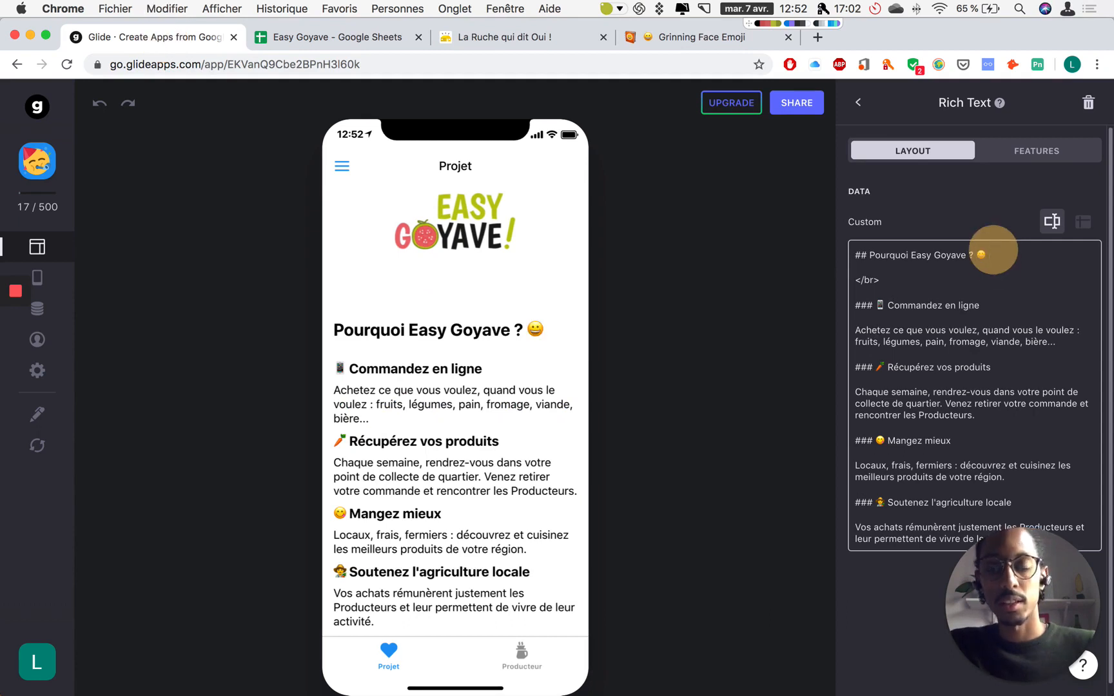
{"action": "key", "text": "BackSpace"}
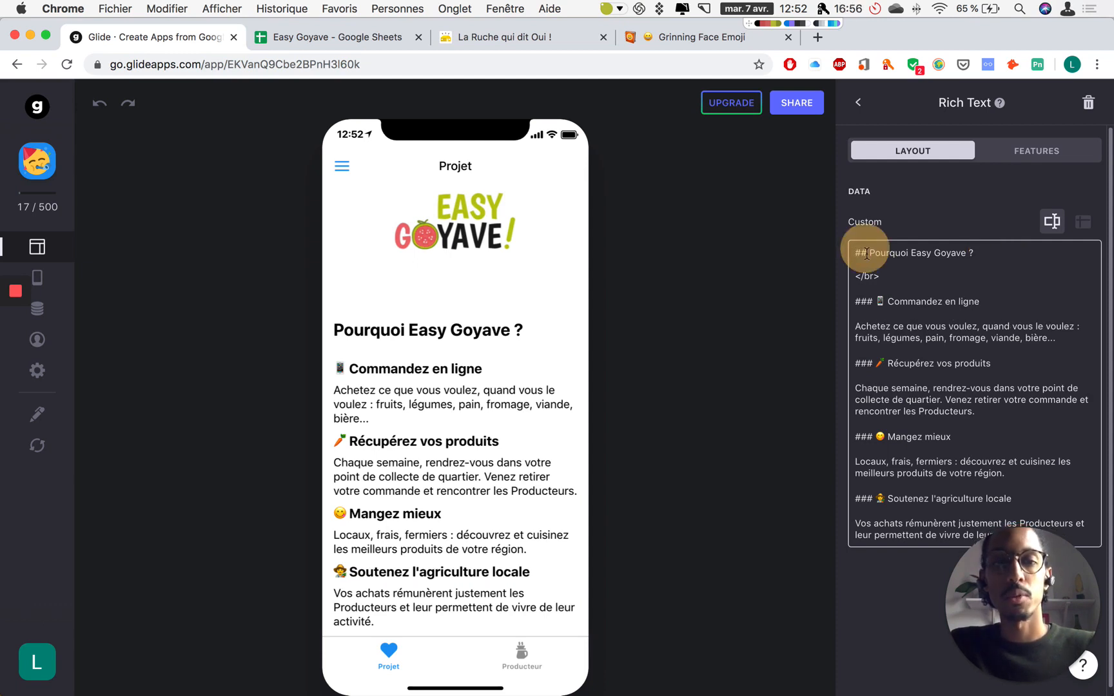
{"action": "left_click", "coordinate": [867, 253]}
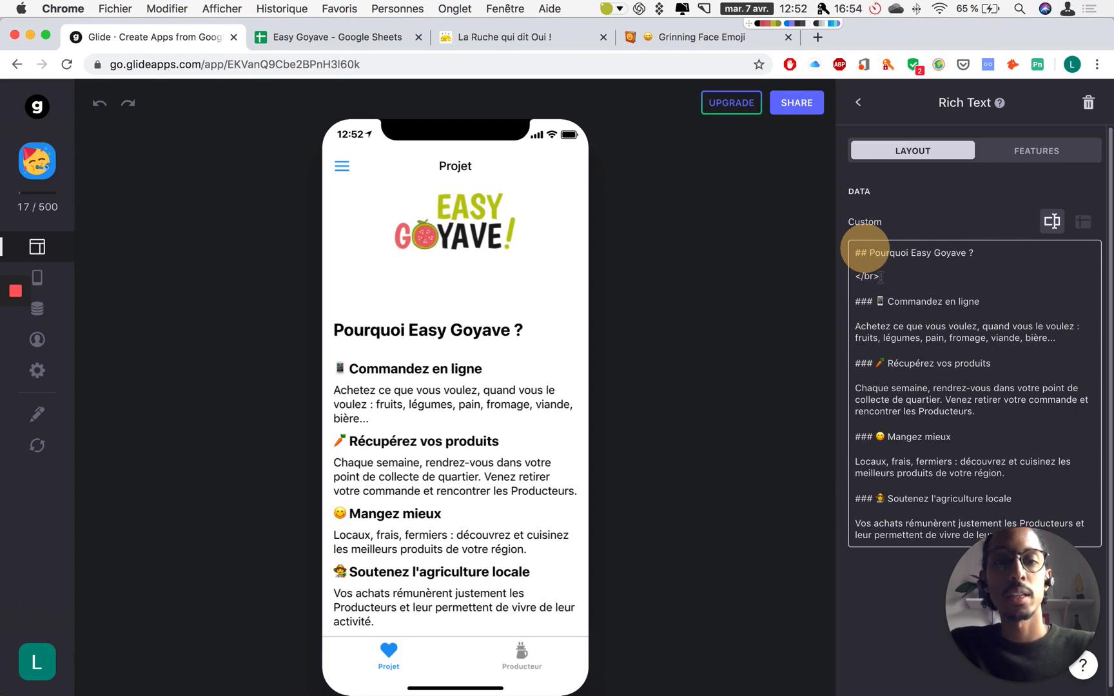
Close the Emojipedia tab and scroll back up the Rich Text preview in Glide
{"action": "left_click", "coordinate": [731, 38]}
{"action": "left_click", "coordinate": [788, 36]}
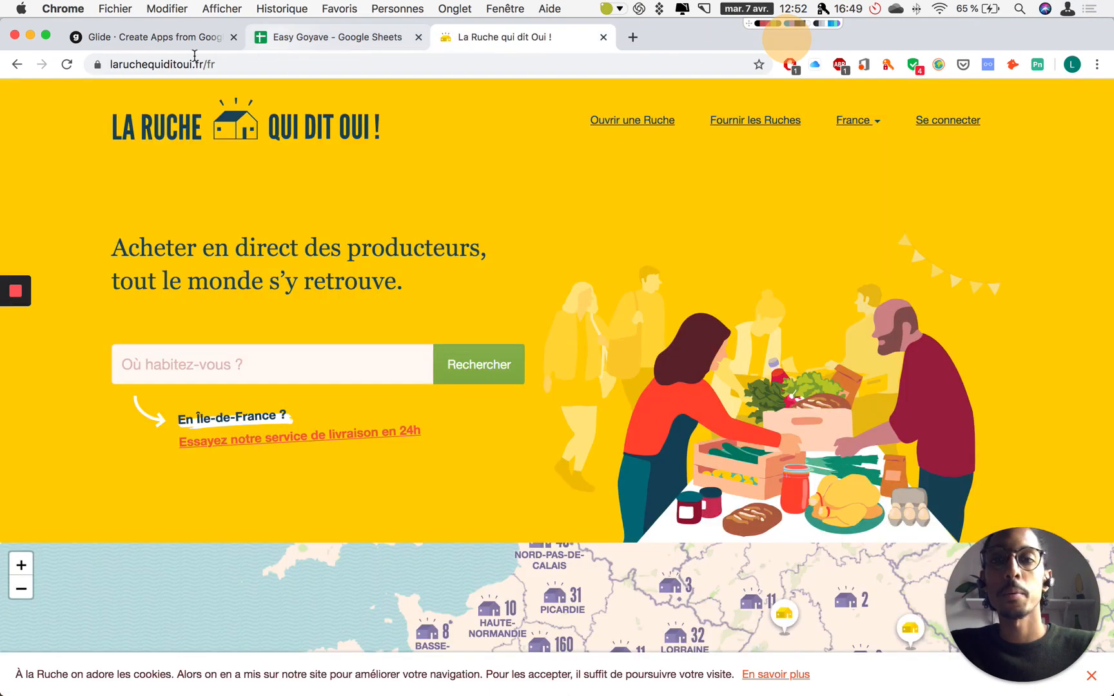
{"action": "left_click", "coordinate": [136, 37]}
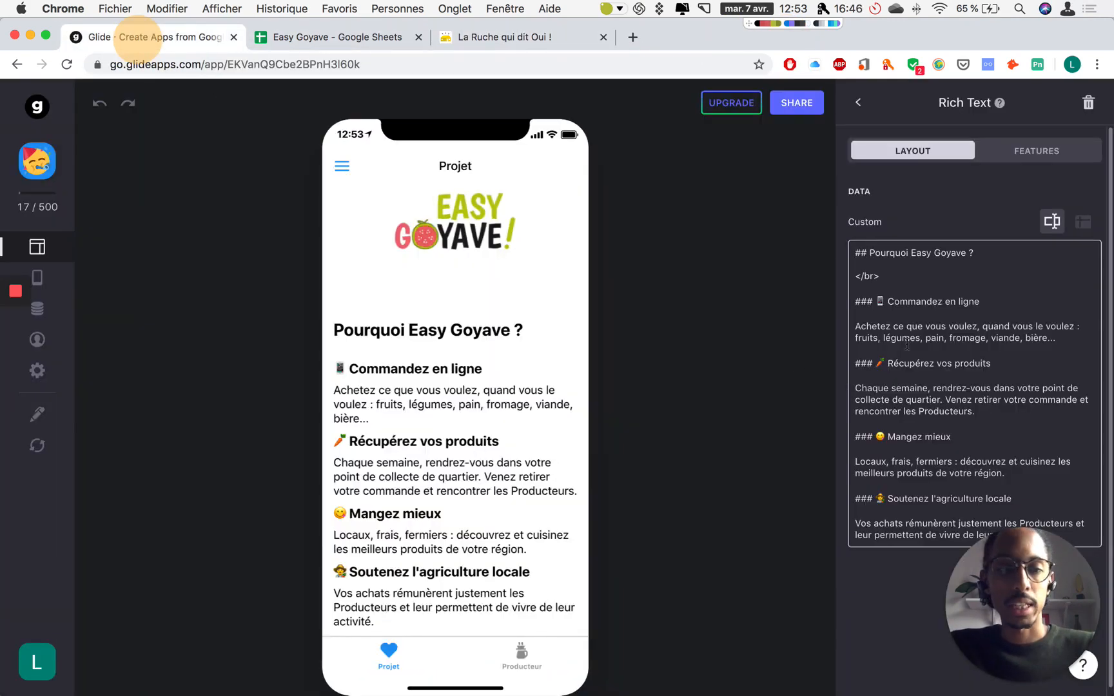
{"action": "scroll", "coordinate": [409, 443], "scroll_direction": "up", "scroll_amount": 1}
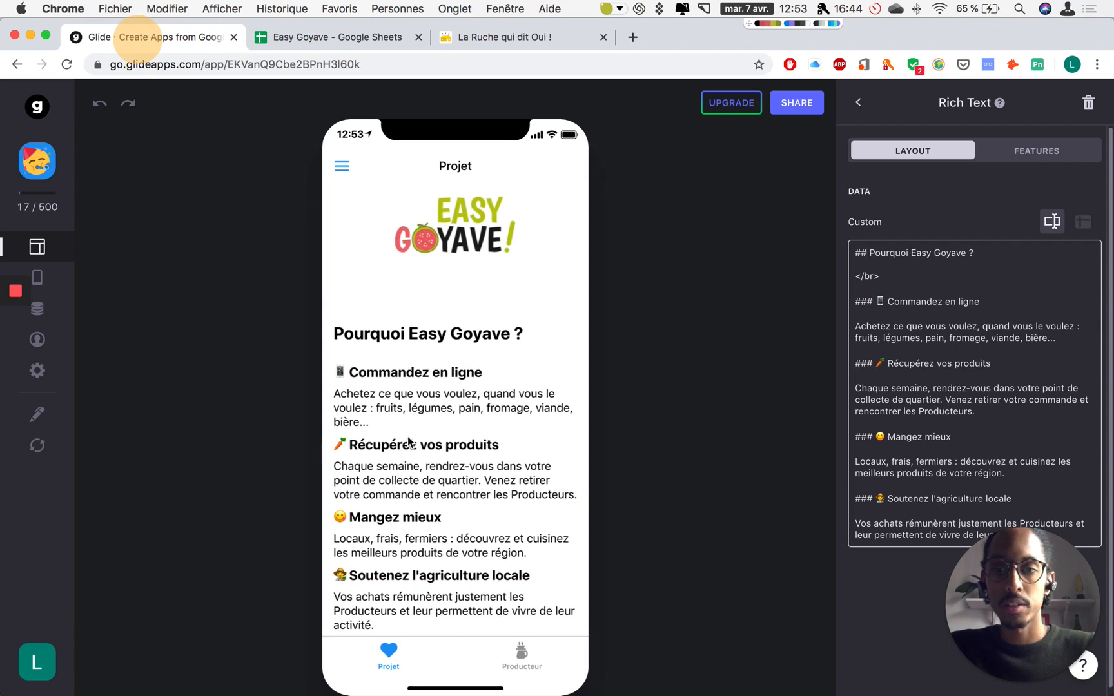
{"action": "scroll", "coordinate": [409, 441], "scroll_direction": "up", "scroll_amount": 2}
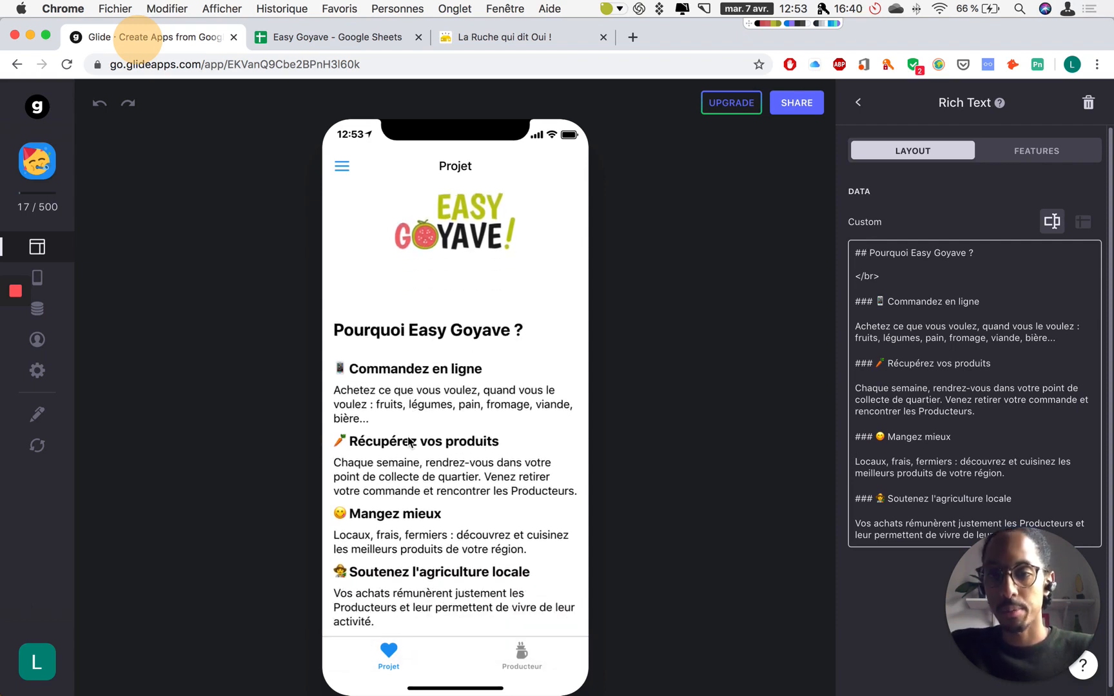
{"action": "scroll", "coordinate": [409, 442], "scroll_direction": "up", "scroll_amount": 2}
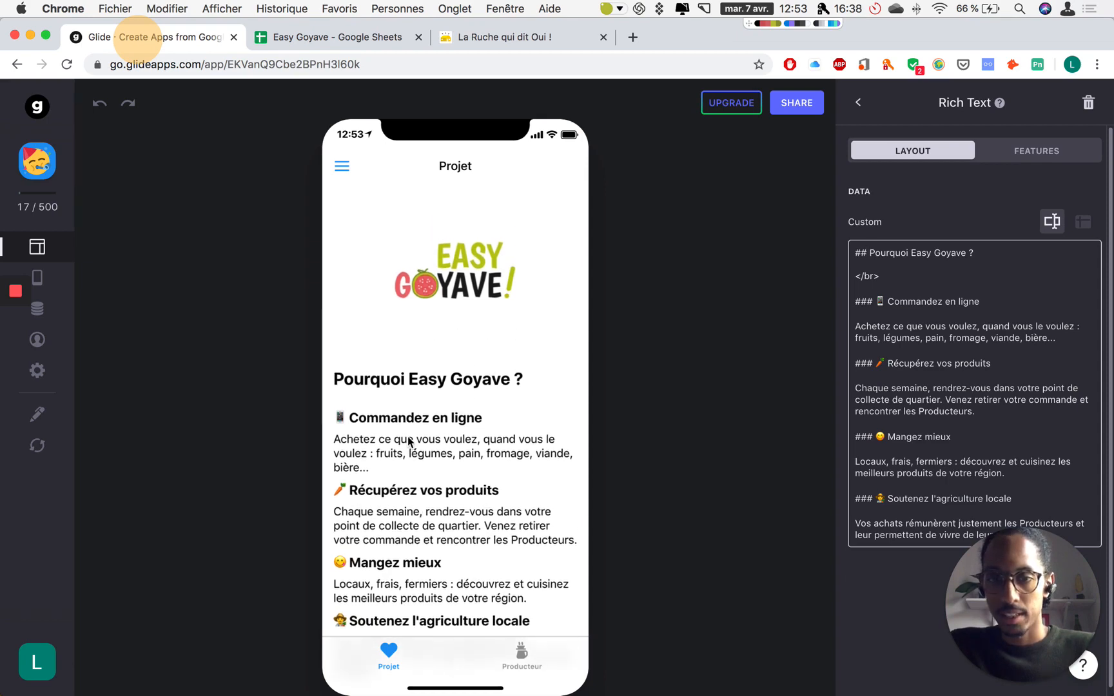
Collapse Notion's Projet toggle and browse the Inscription screenshots before returning to Glide
{"action": "key", "text": "ctrl+Left"}
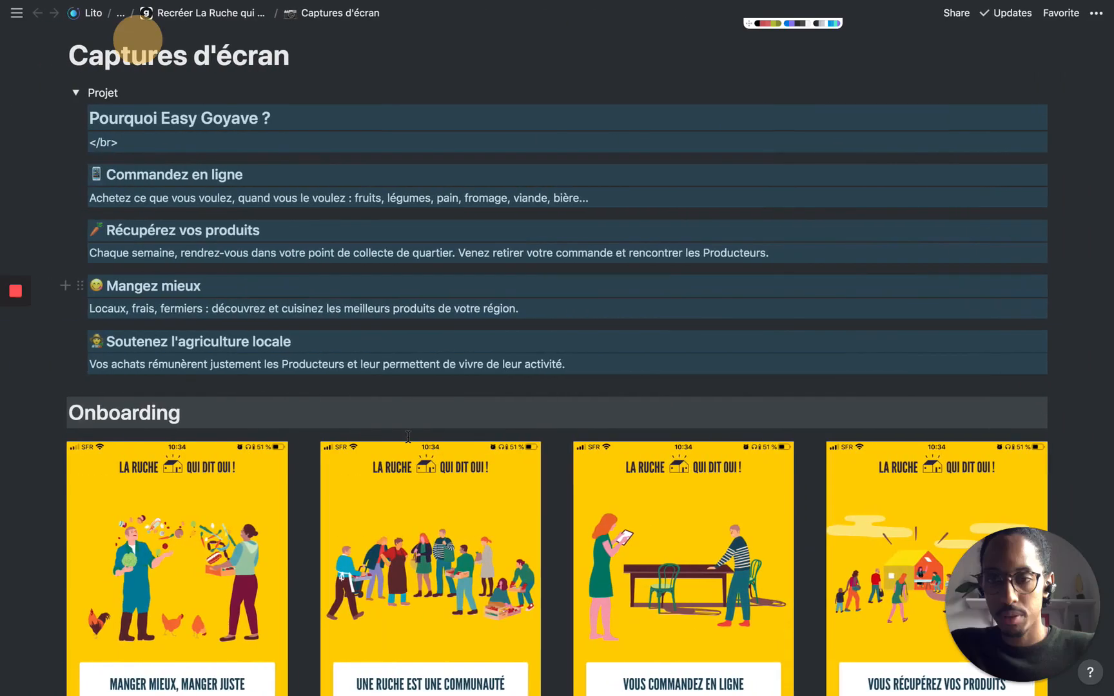
{"action": "left_click", "coordinate": [76, 92]}
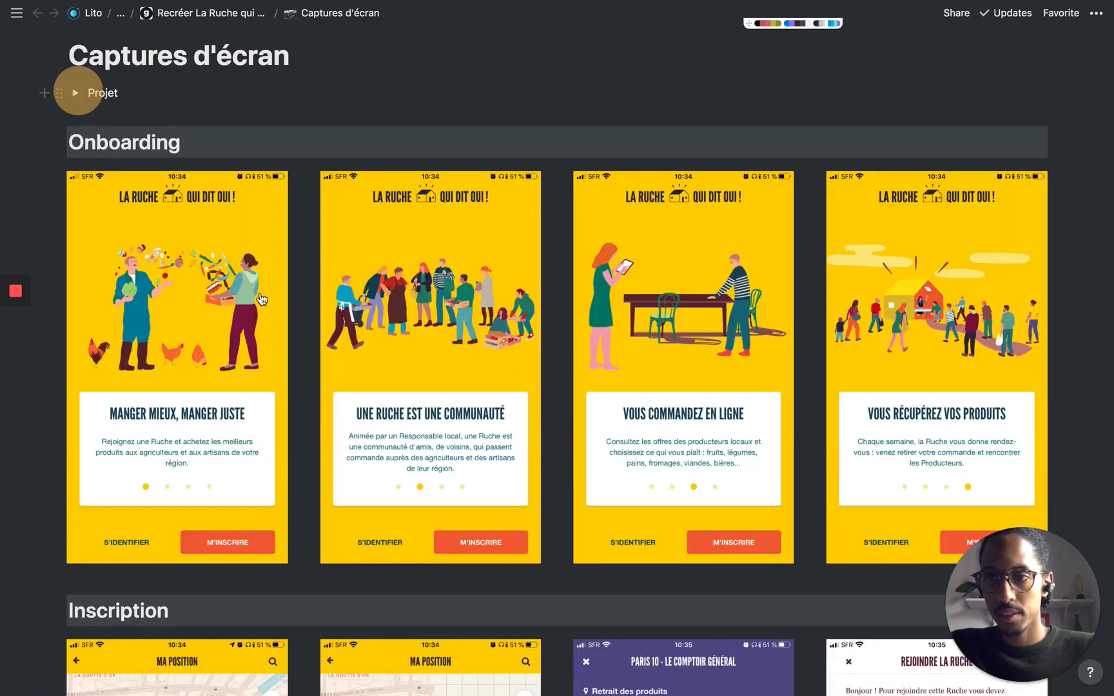
{"action": "scroll", "coordinate": [276, 344], "scroll_direction": "down", "scroll_amount": 3}
{"action": "scroll", "coordinate": [276, 344], "scroll_direction": "down", "scroll_amount": 5}
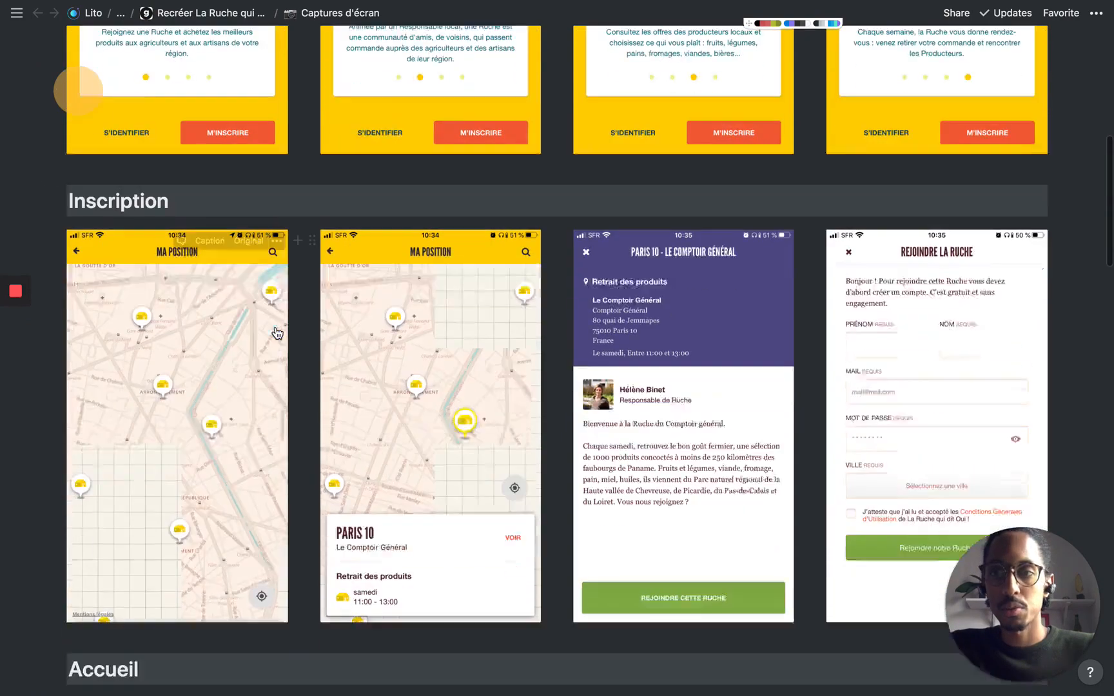
{"action": "scroll", "coordinate": [276, 333], "scroll_direction": "up", "scroll_amount": 1}
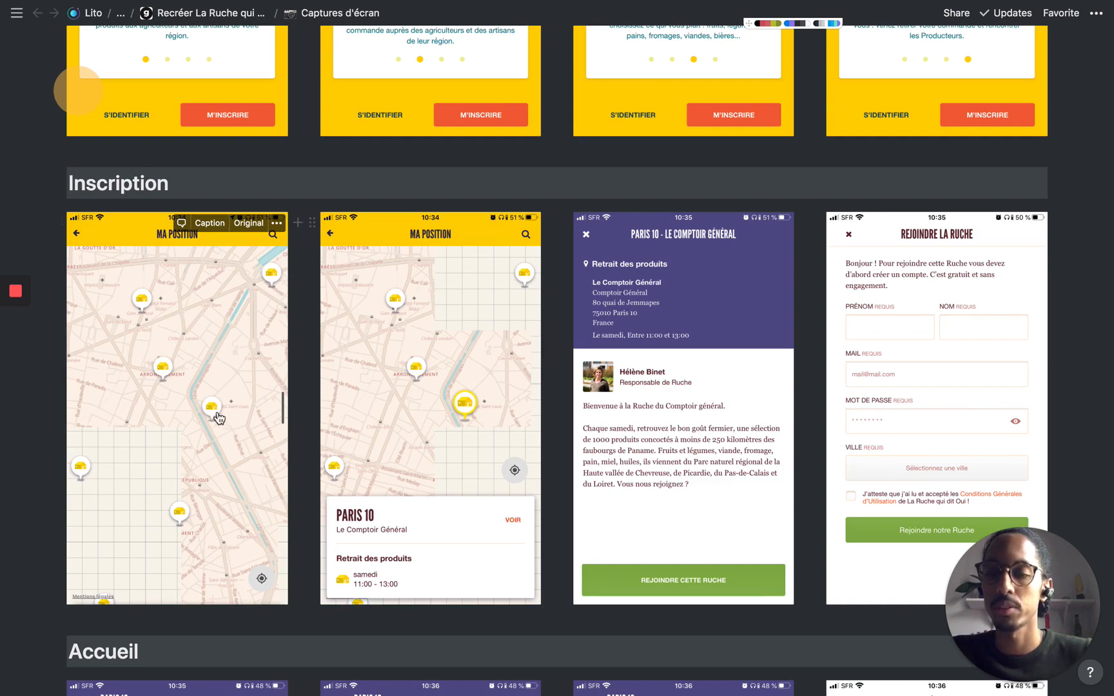
{"action": "key", "text": "ctrl+Right"}
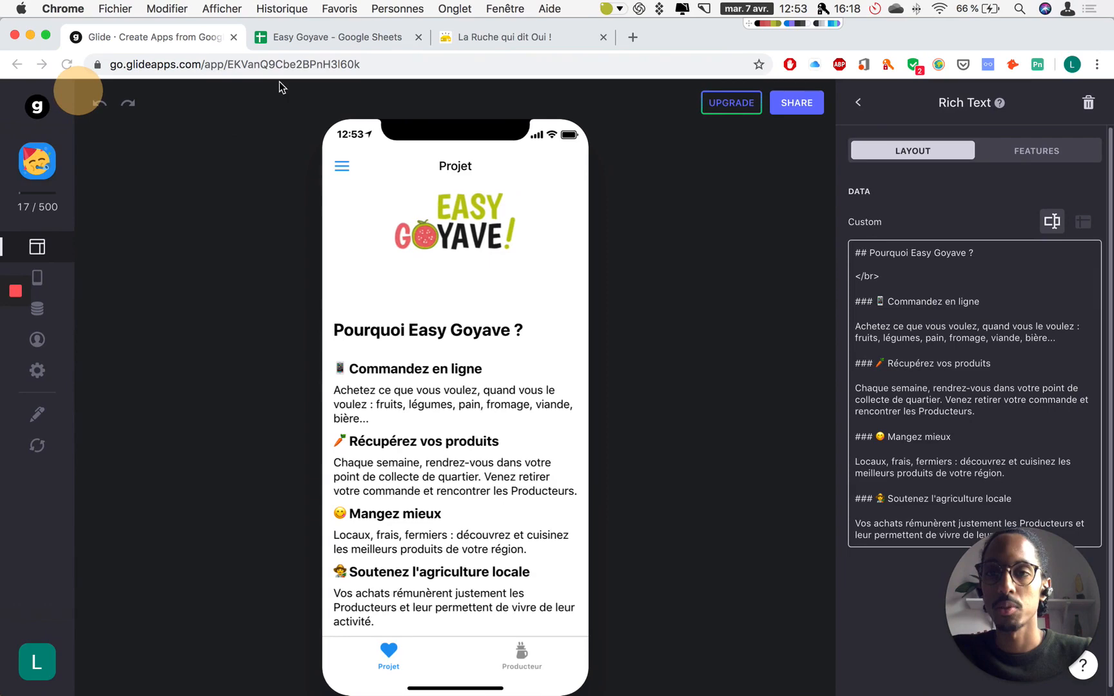
Check the Responsable, Horaires and Description columns of the Points de vente/collecte sheet, then return to Glide
{"action": "left_click", "coordinate": [304, 39]}
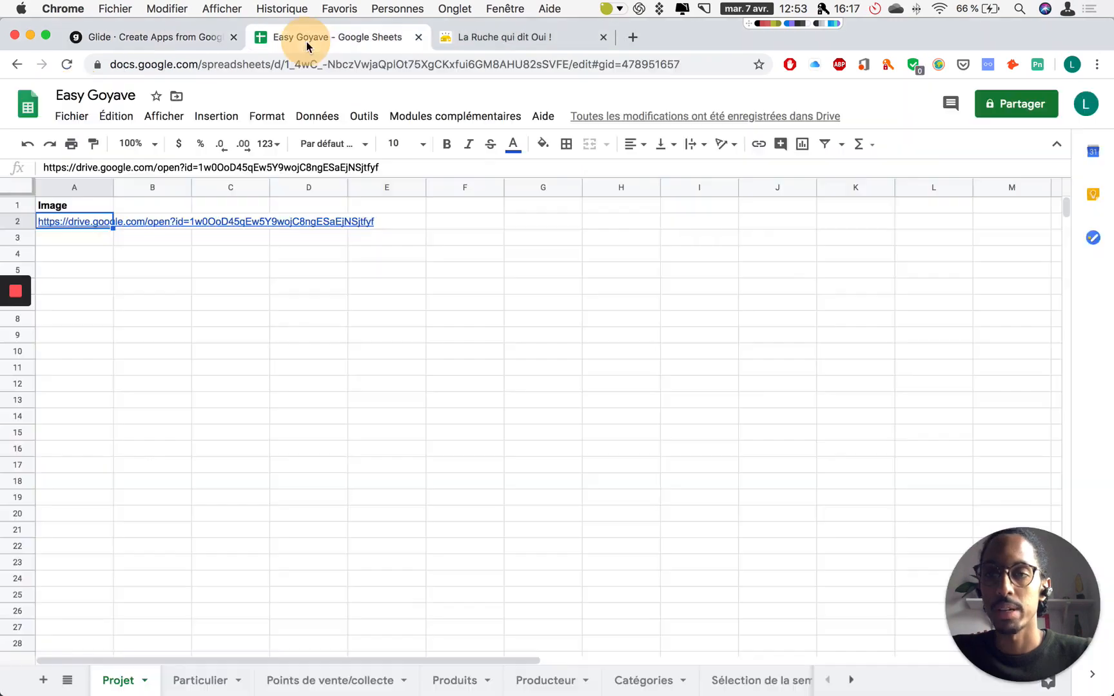
{"action": "left_click", "coordinate": [319, 682]}
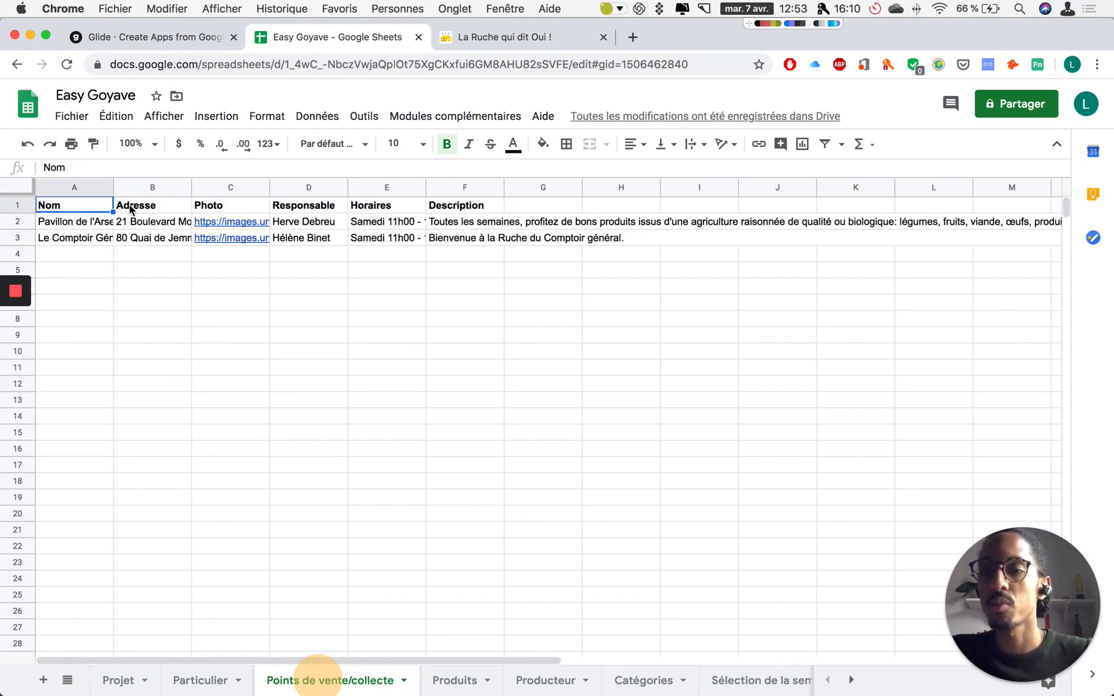
{"action": "left_click", "coordinate": [318, 208]}
{"action": "left_click", "coordinate": [399, 205]}
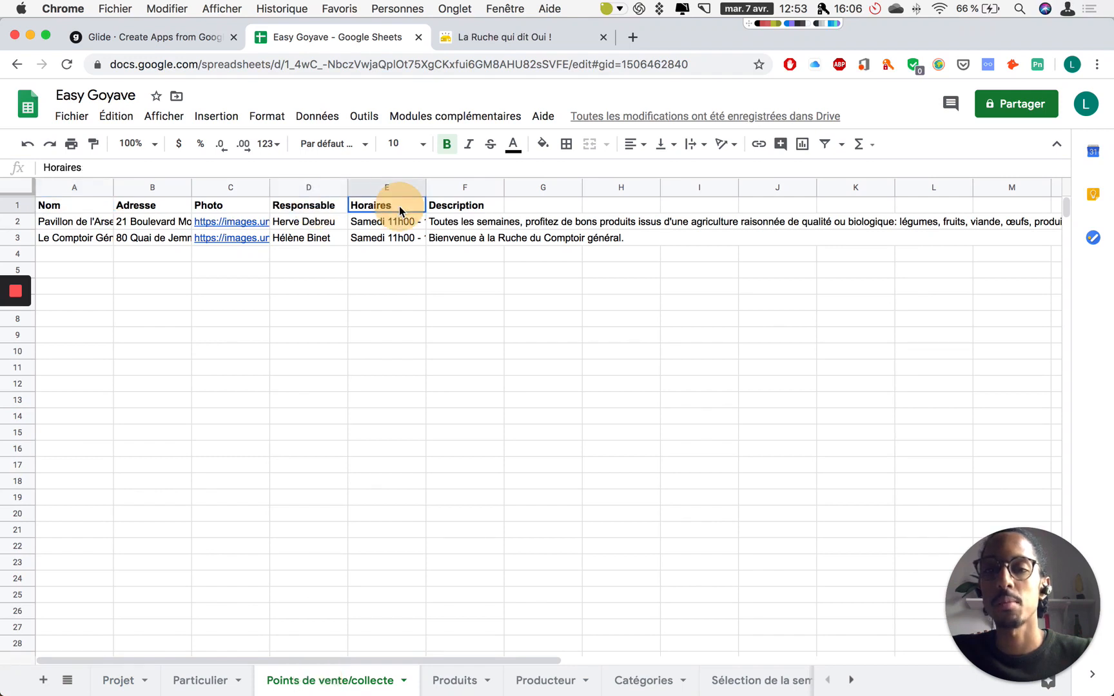
{"action": "left_click", "coordinate": [462, 207]}
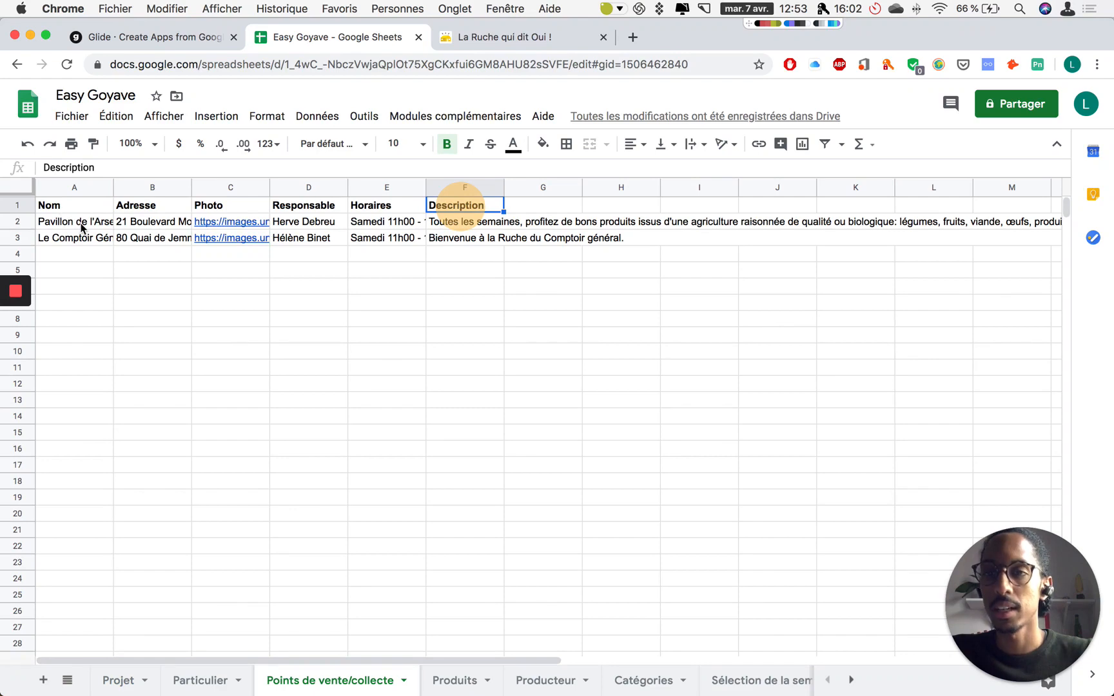
{"action": "left_click", "coordinate": [152, 35]}
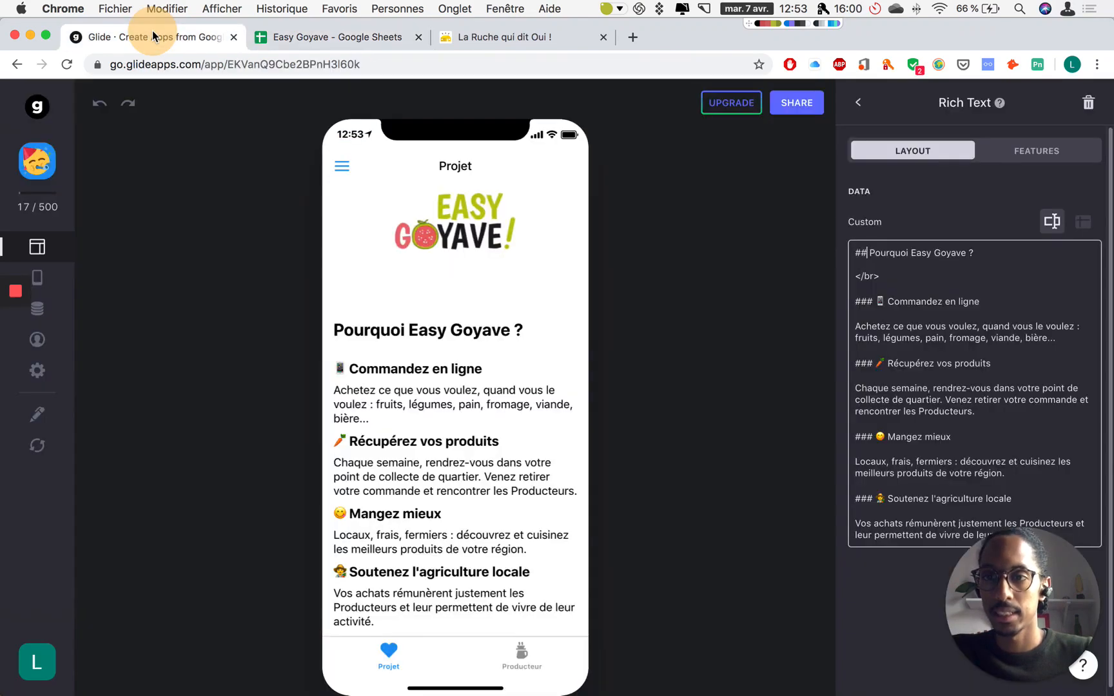
Set the Producteur tab's data source to Points de vente/collecte and select its label text
{"action": "left_click", "coordinate": [37, 280]}
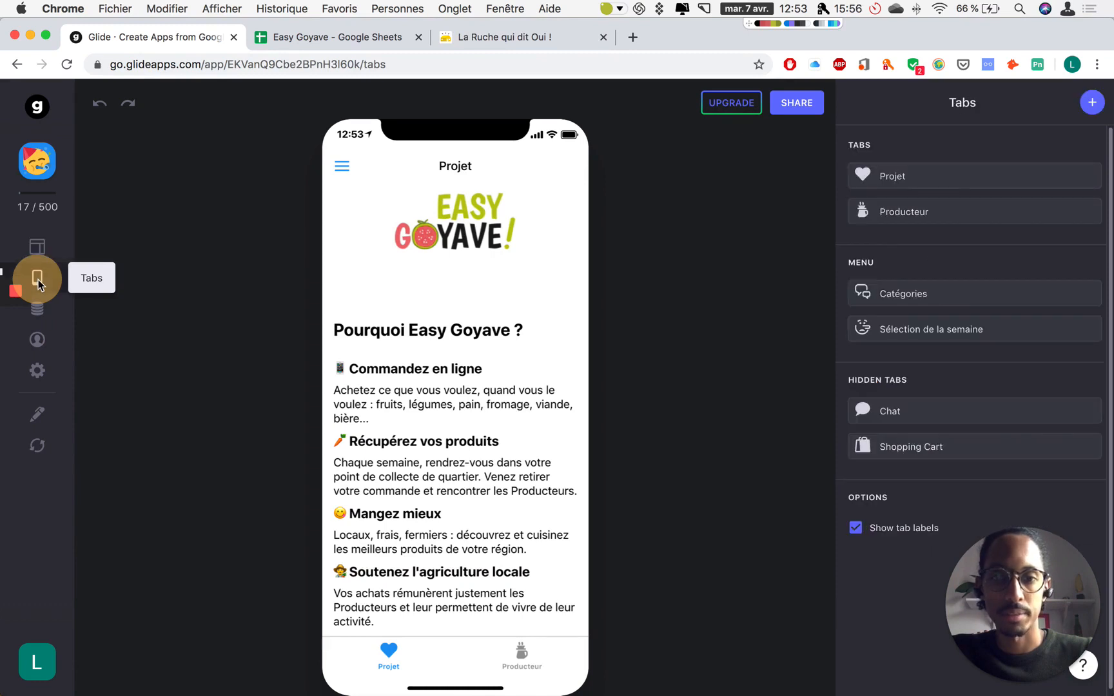
{"action": "left_click", "coordinate": [967, 213]}
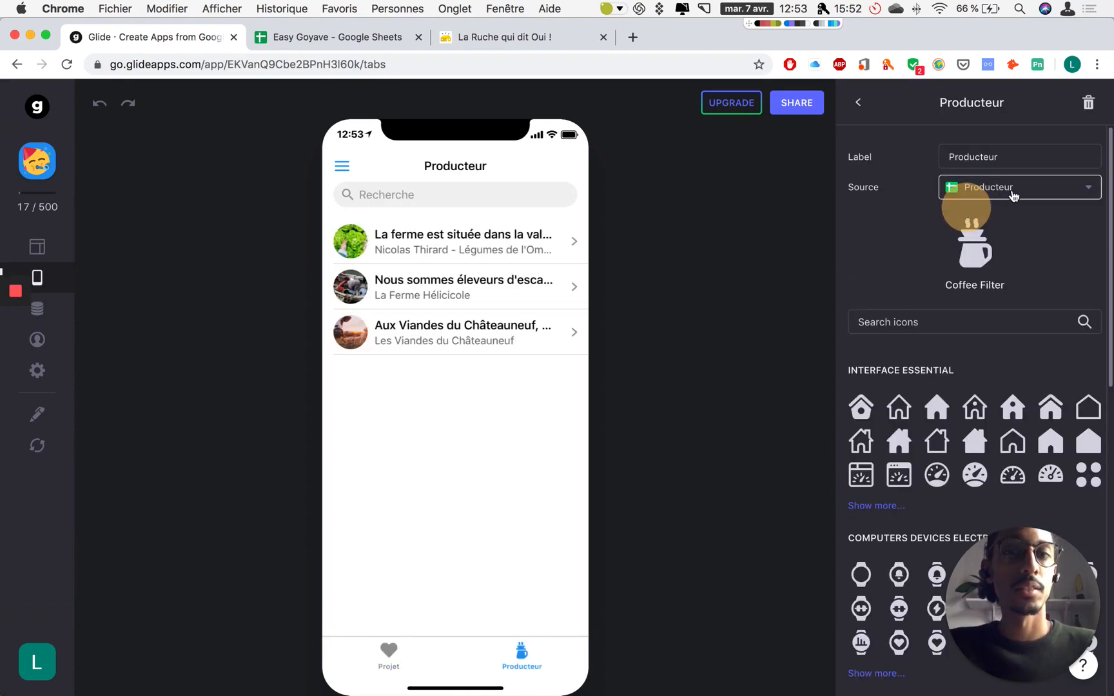
{"action": "left_click", "coordinate": [1013, 194]}
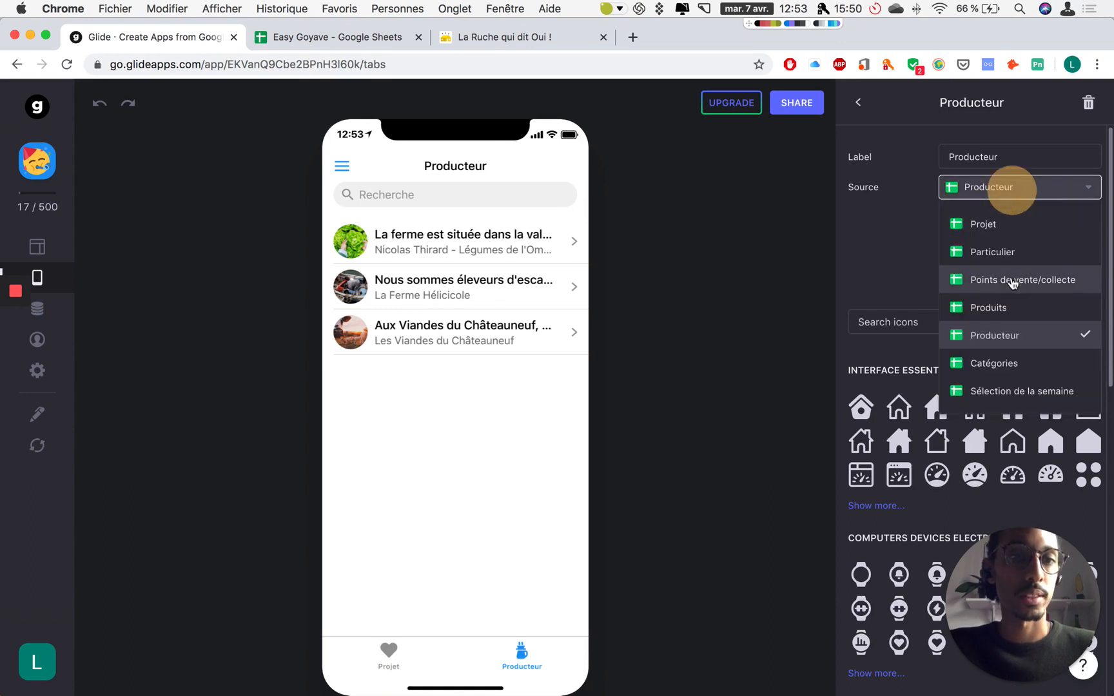
{"action": "left_click", "coordinate": [1011, 279]}
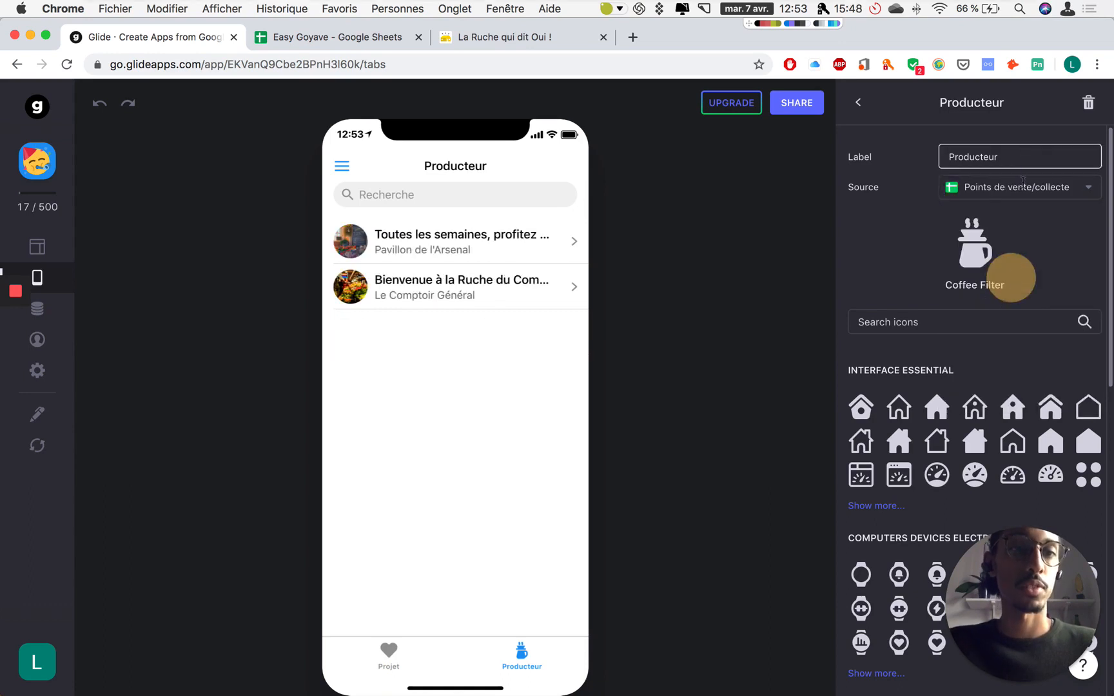
{"action": "left_click", "coordinate": [1023, 182]}
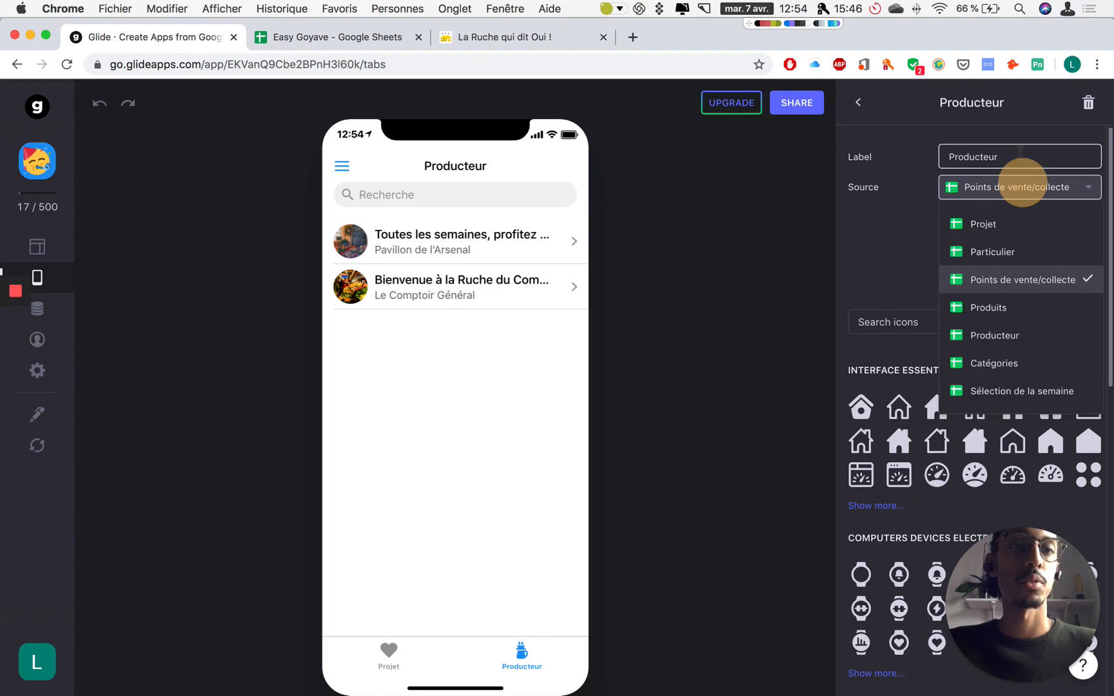
{"action": "left_click", "coordinate": [1020, 153]}
{"action": "double_click", "coordinate": [1020, 152]}
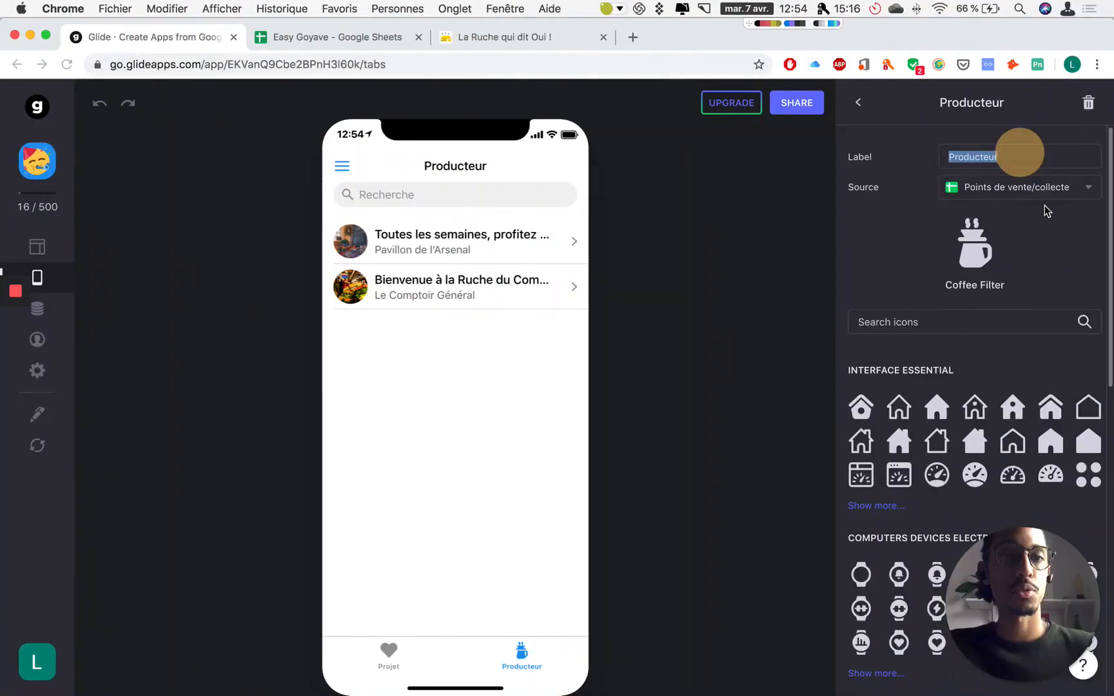
Reopen the Producteur tab's Source dropdown to pick another data sheet
{"action": "left_click", "coordinate": [1106, 188]}
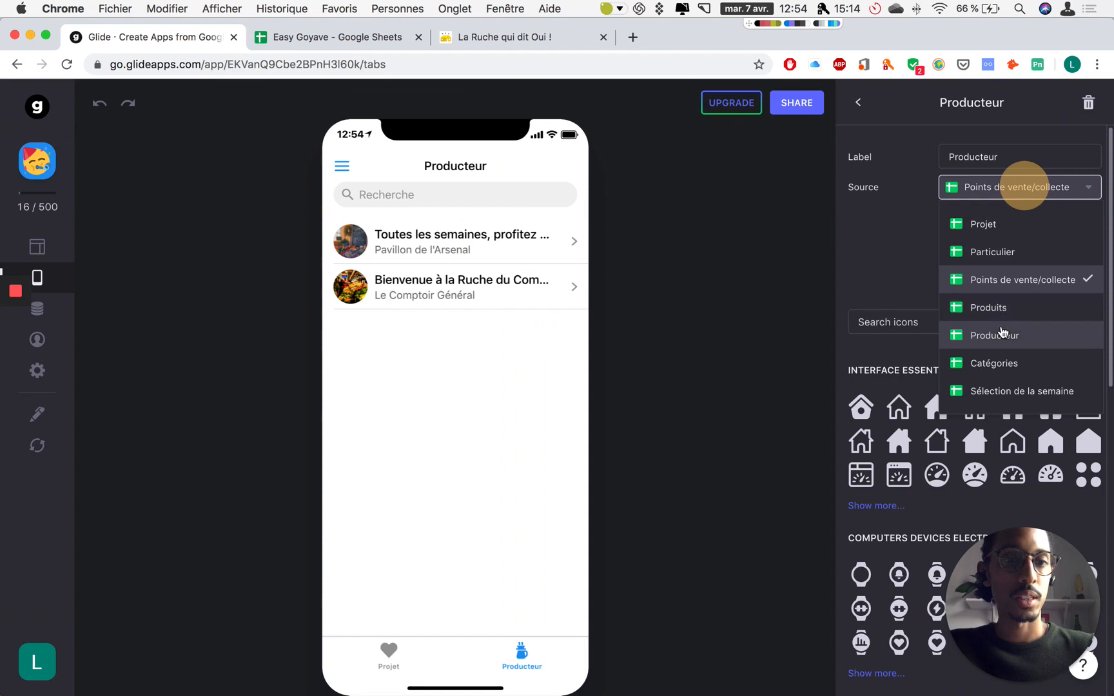
Point the second tab at the Particulier sheet, rename it 'Accueil' and give it a house icon
{"action": "left_click", "coordinate": [999, 259]}
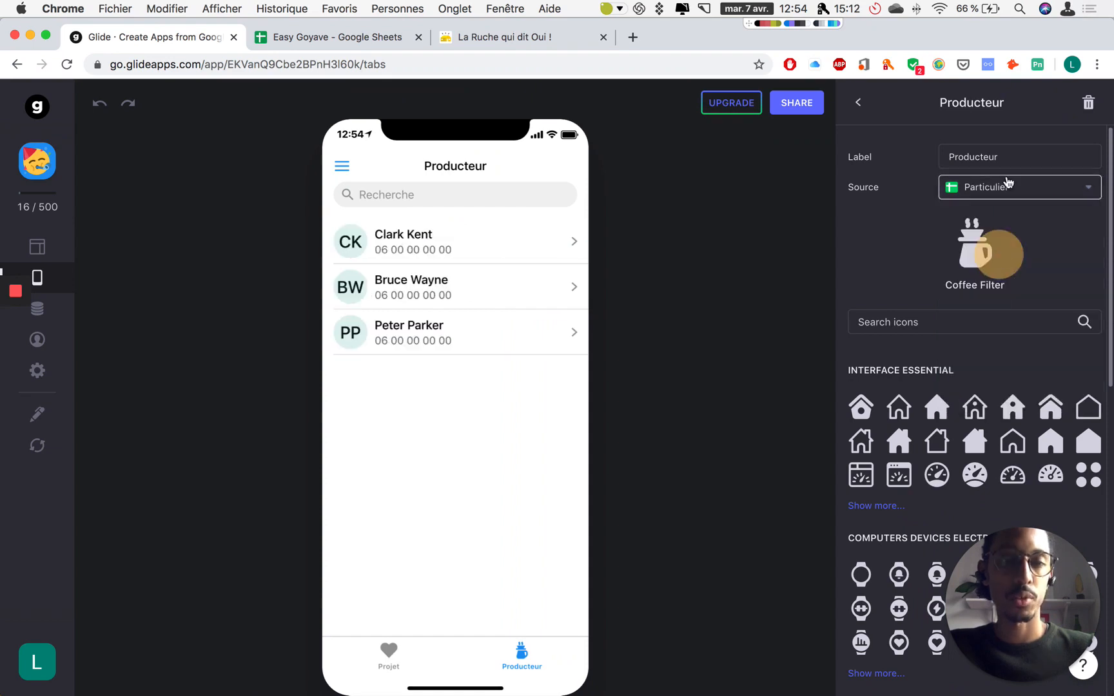
{"action": "double_click", "coordinate": [980, 157]}
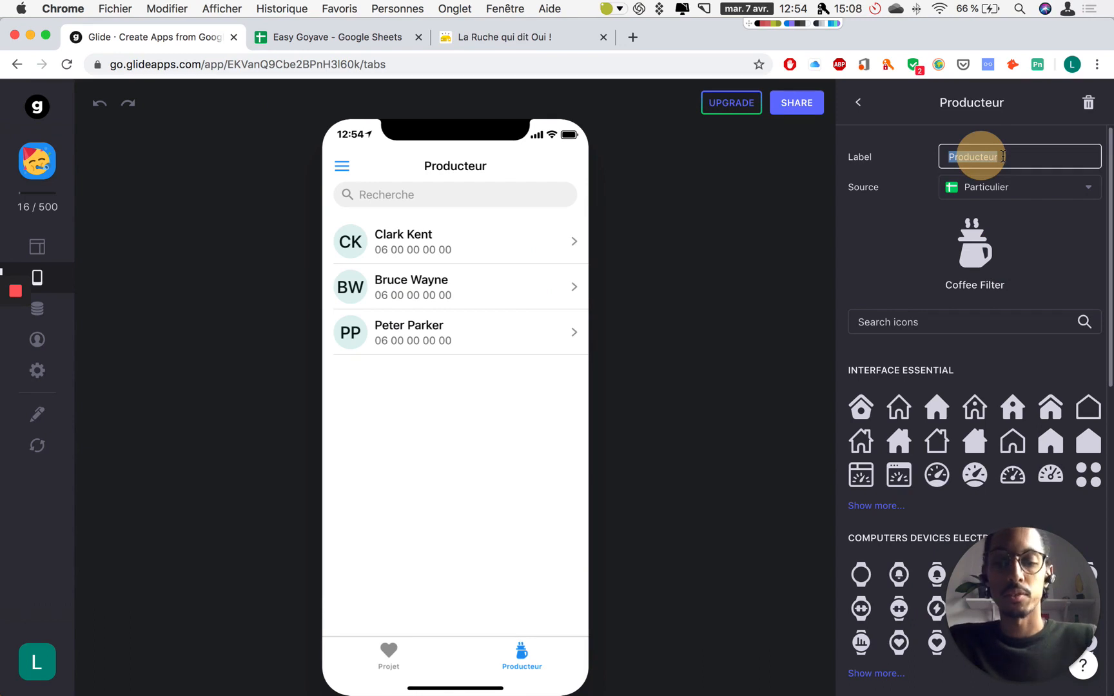
{"action": "type", "text": "Acc"}
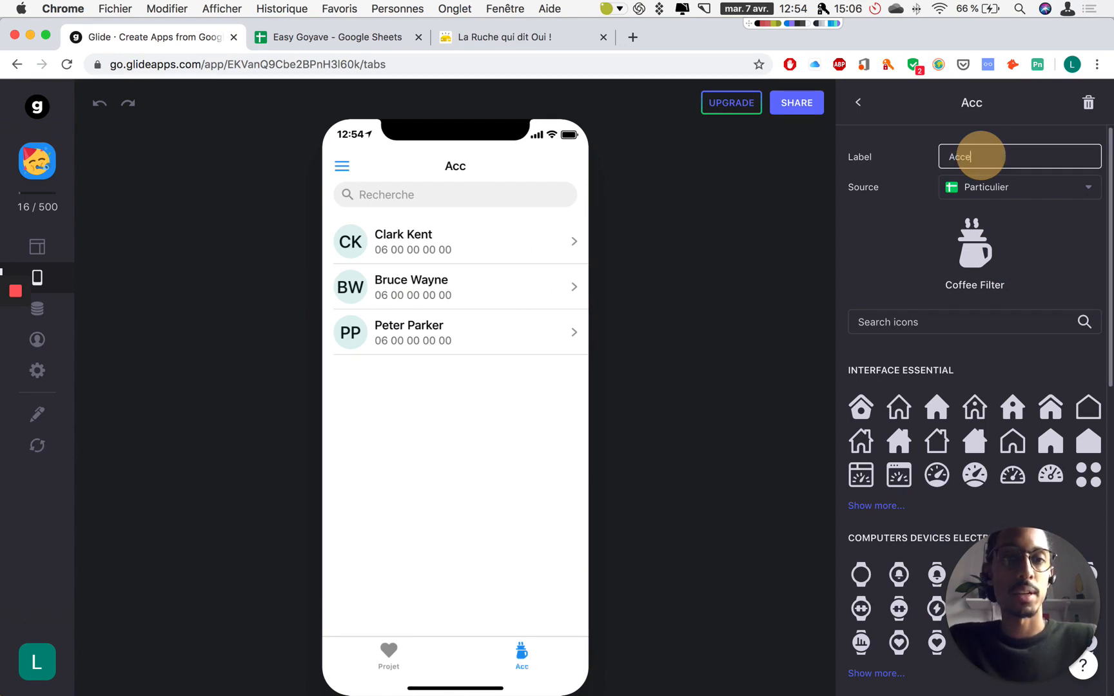
{"action": "type", "text": "e"}
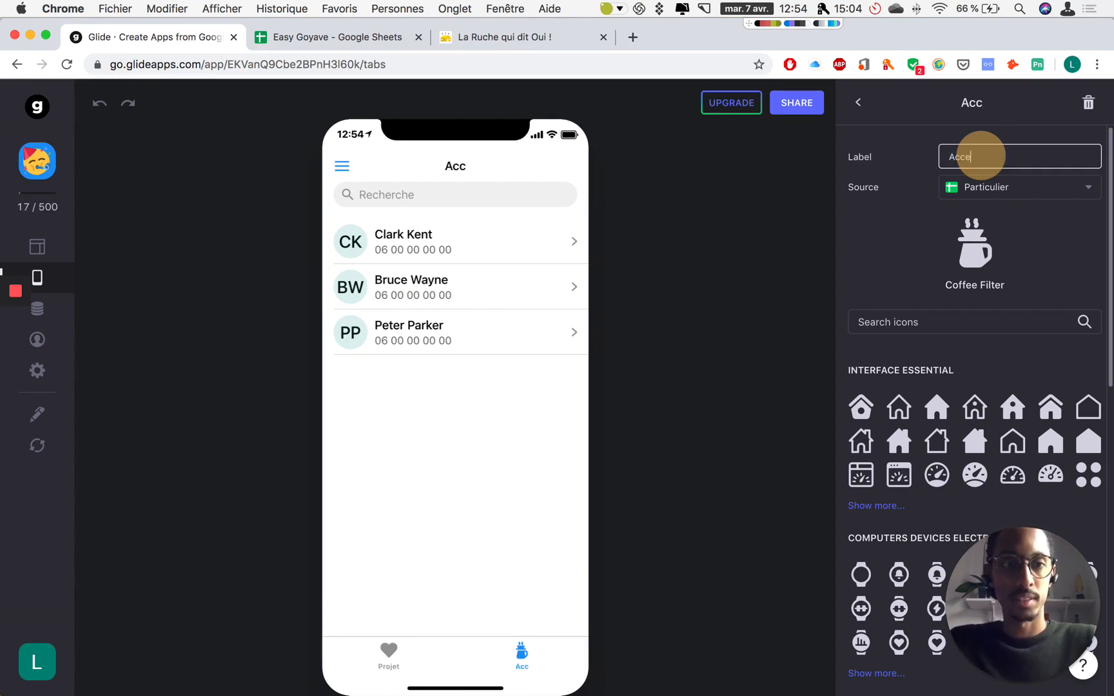
{"action": "key", "text": "BackSpace"}
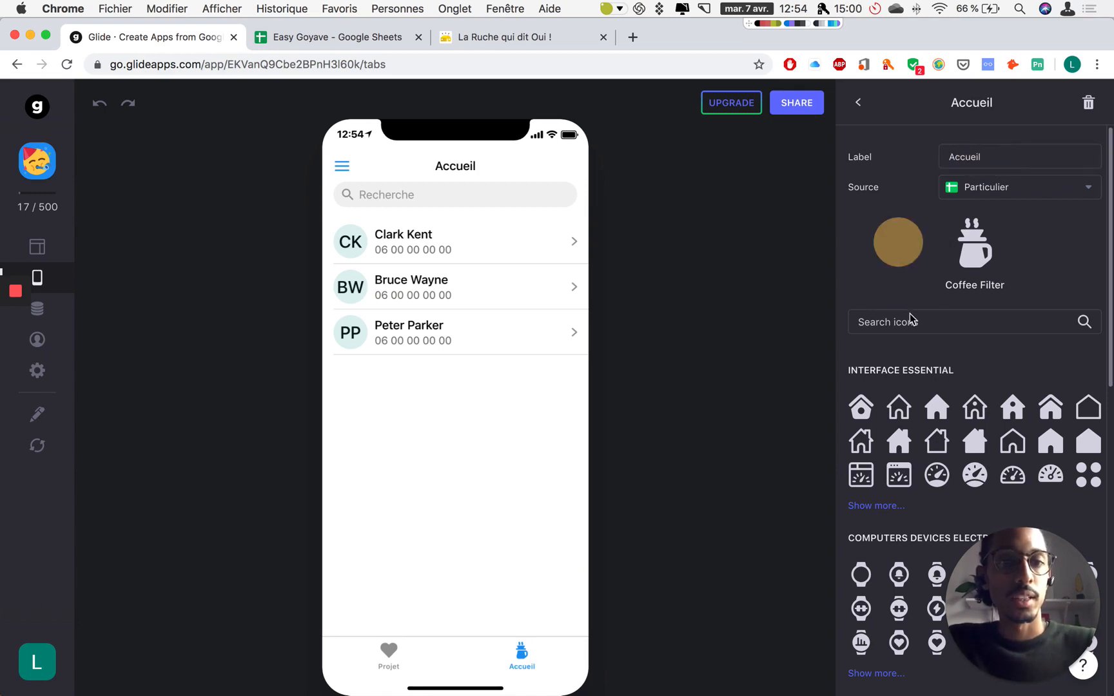
{"action": "left_click", "coordinate": [916, 328]}
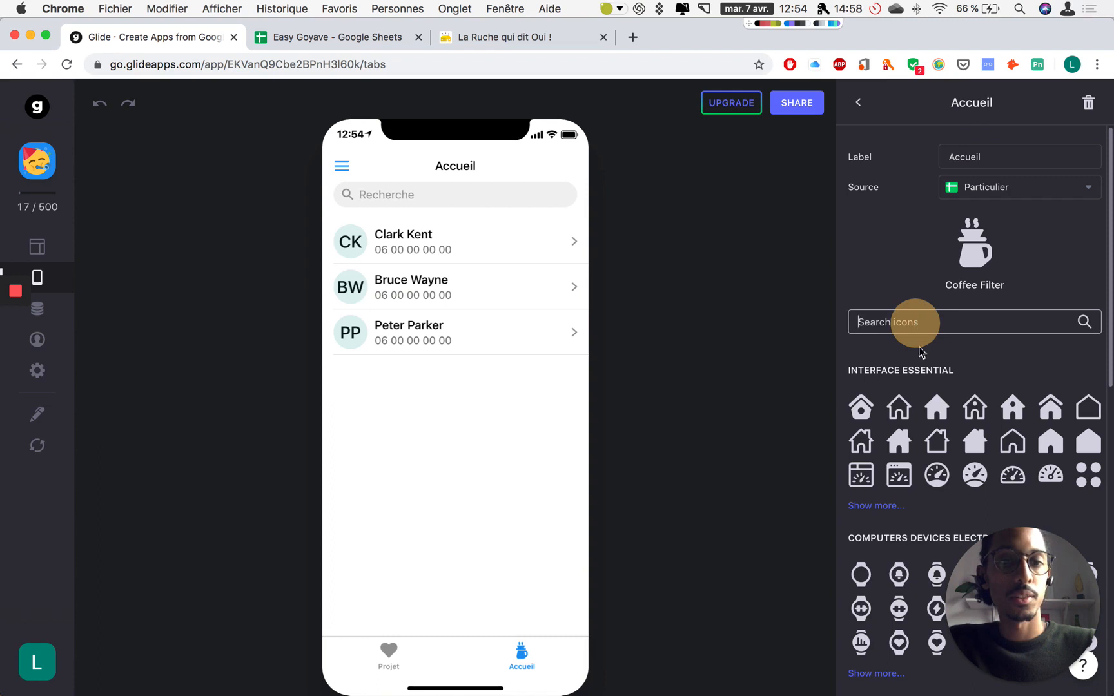
{"action": "left_click", "coordinate": [937, 410]}
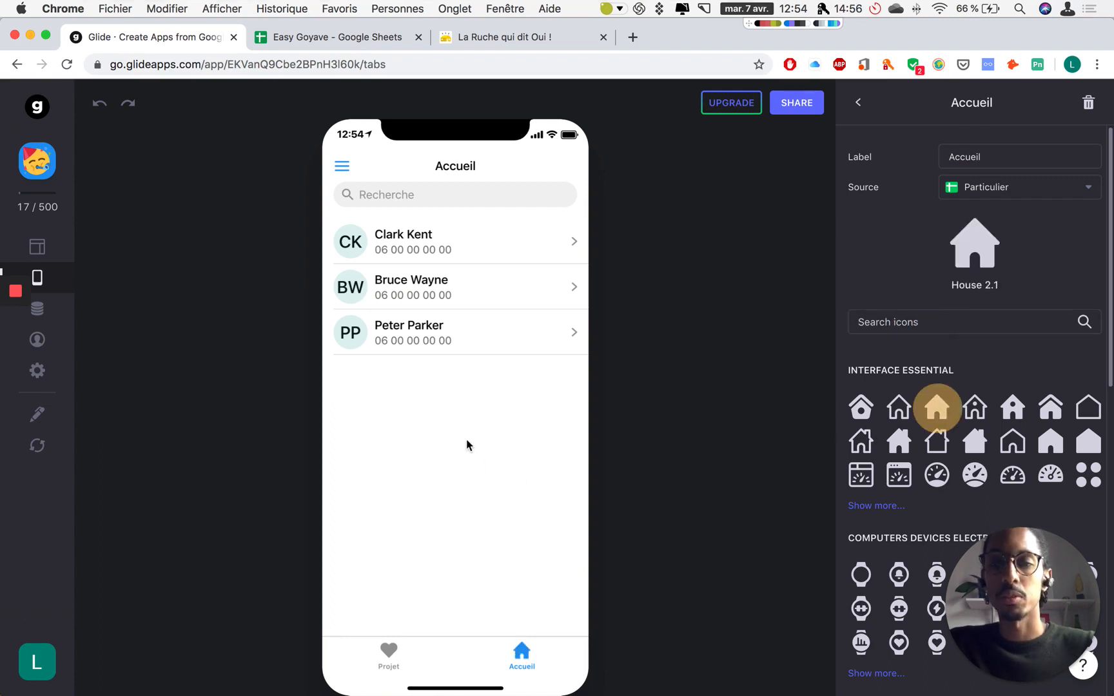
Switch the Accueil tab's layout to the Details style
{"action": "left_click", "coordinate": [858, 104]}
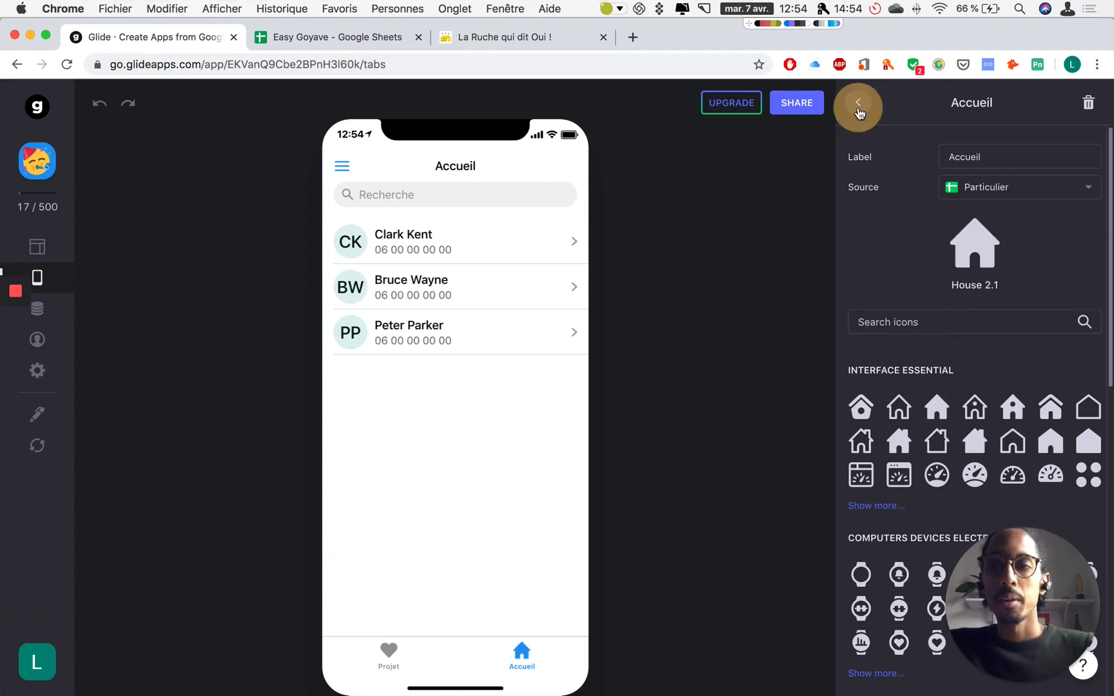
{"action": "left_click", "coordinate": [38, 252]}
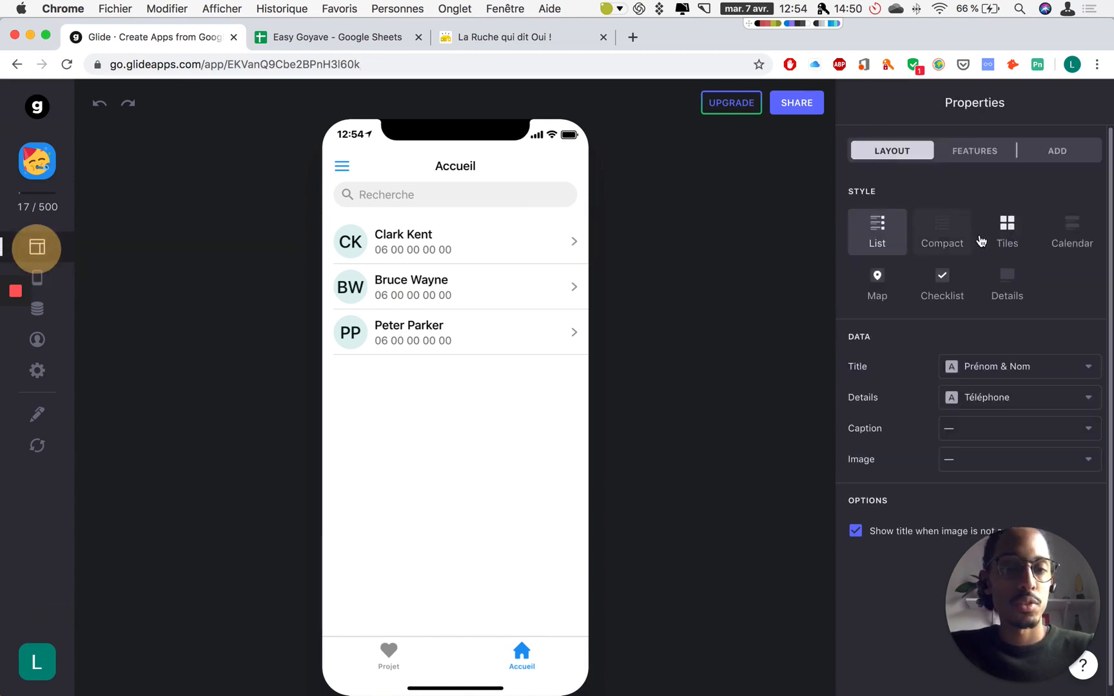
{"action": "left_click", "coordinate": [1010, 281]}
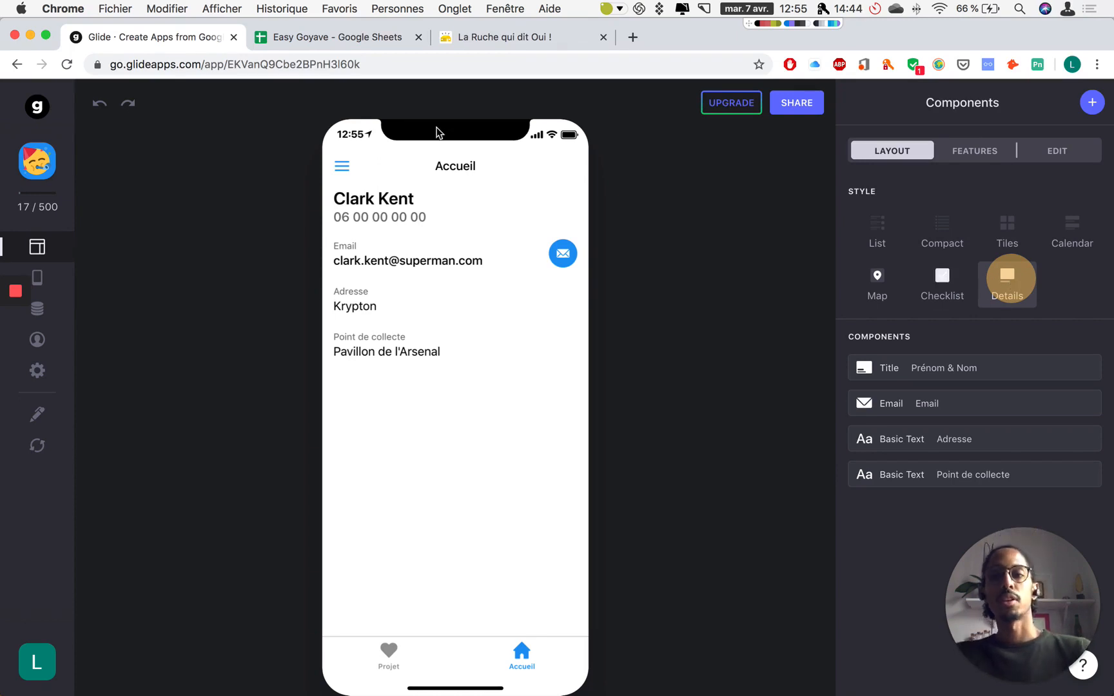
{"action": "left_click", "coordinate": [304, 40]}
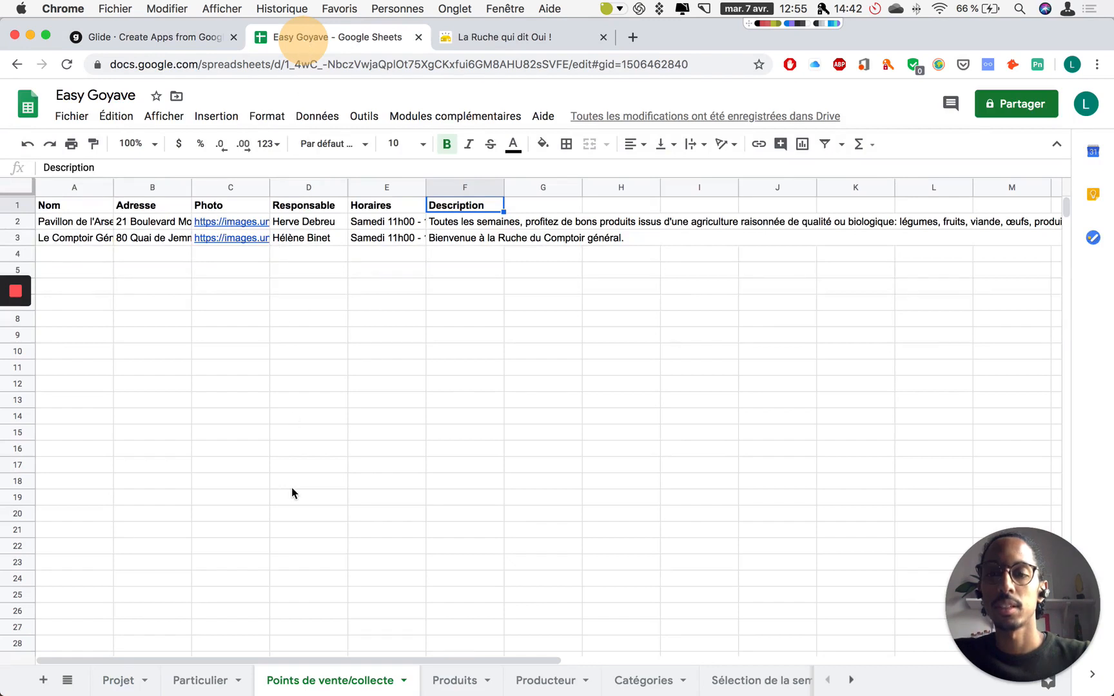
Inspect the Particulier sheet's three members and their collection points, then return to Glide
{"action": "left_click", "coordinate": [203, 680]}
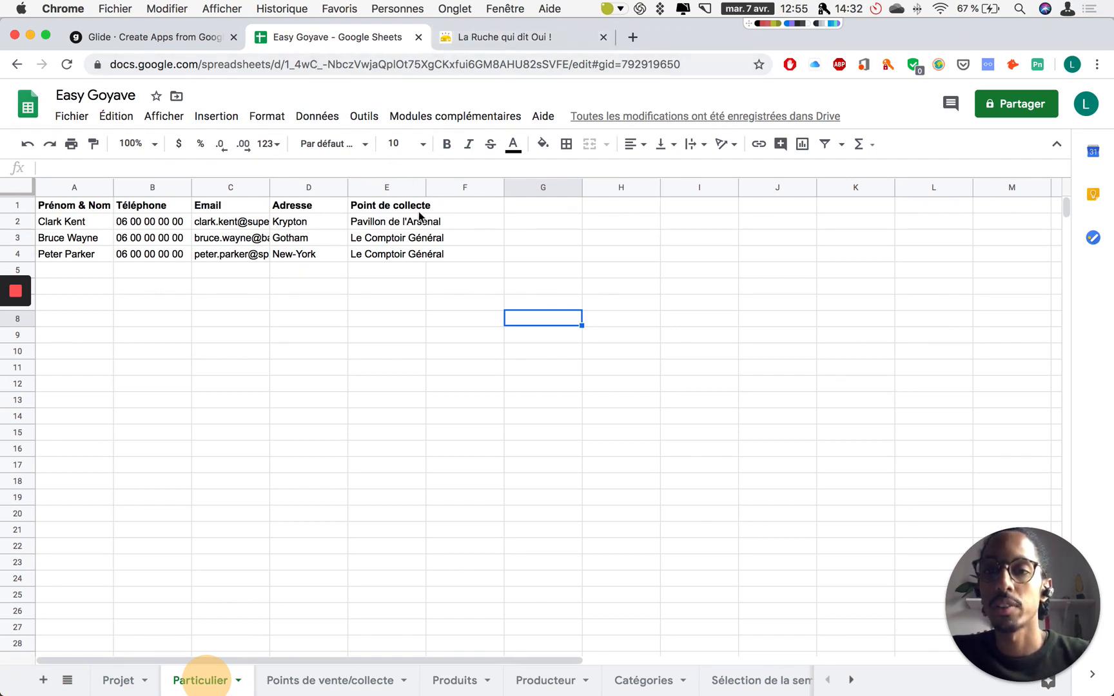
{"action": "left_click", "coordinate": [188, 42]}
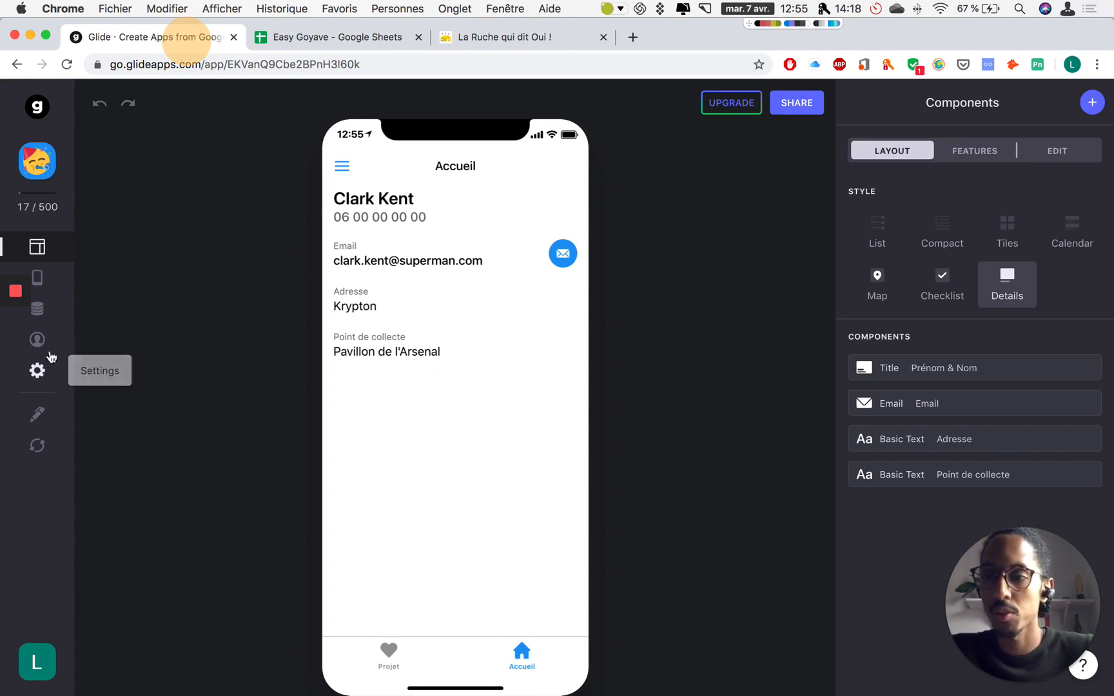
Mark the Particulier table's Email column as Row Owner, then bring up the app Settings page
{"action": "left_click", "coordinate": [37, 313]}
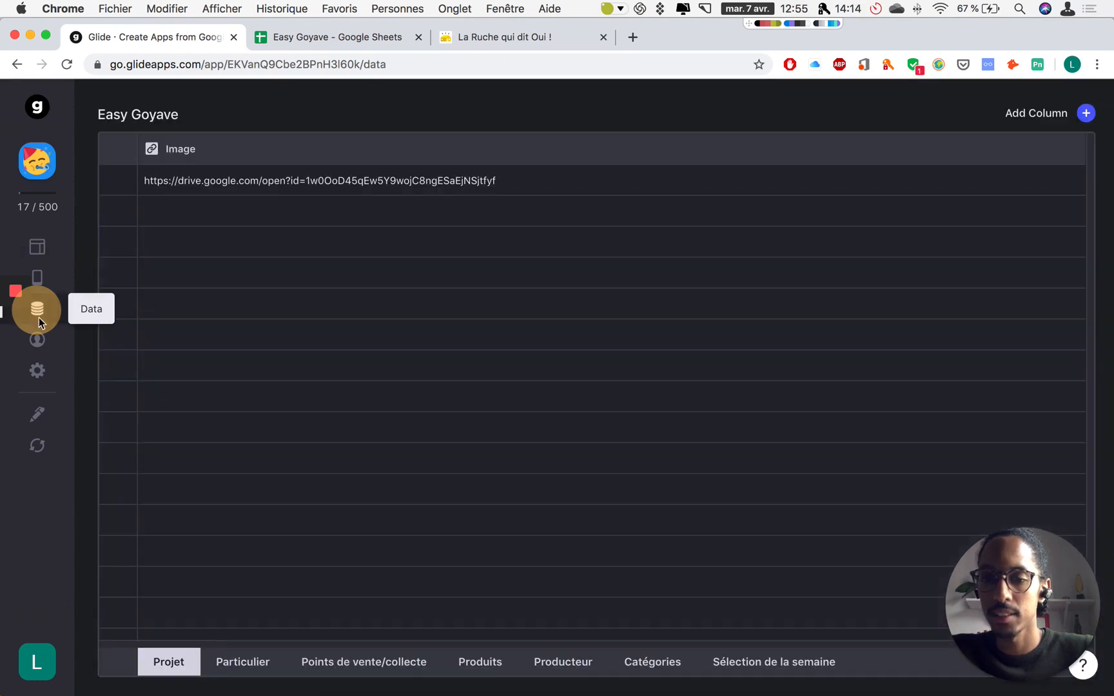
{"action": "left_click", "coordinate": [243, 663]}
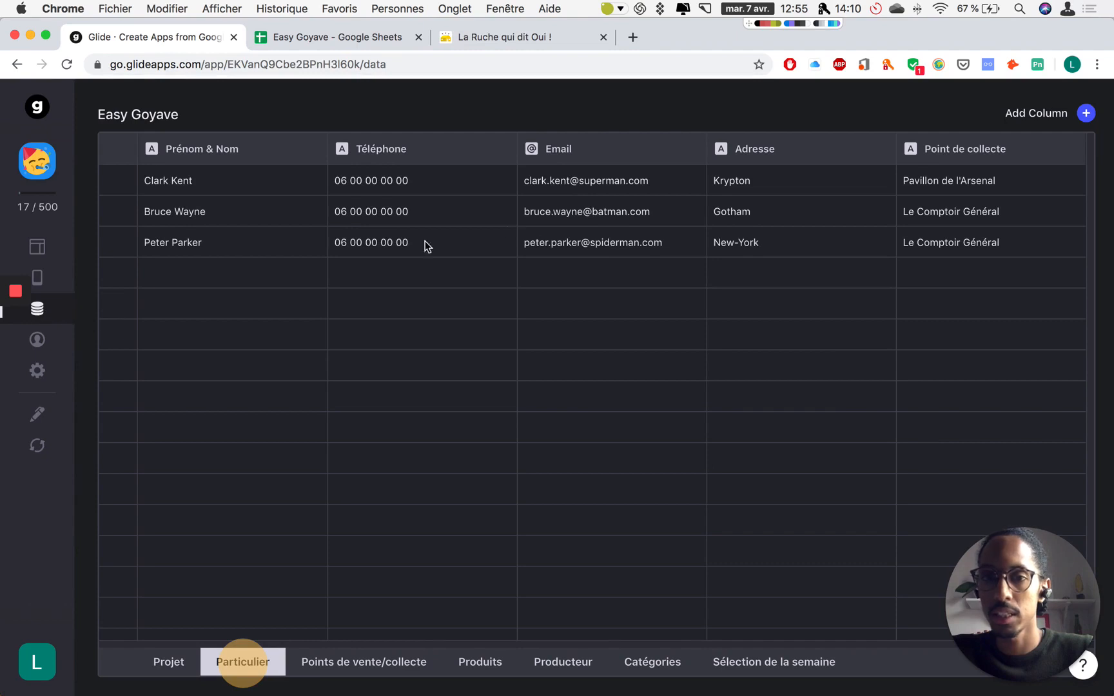
{"action": "left_click", "coordinate": [689, 152]}
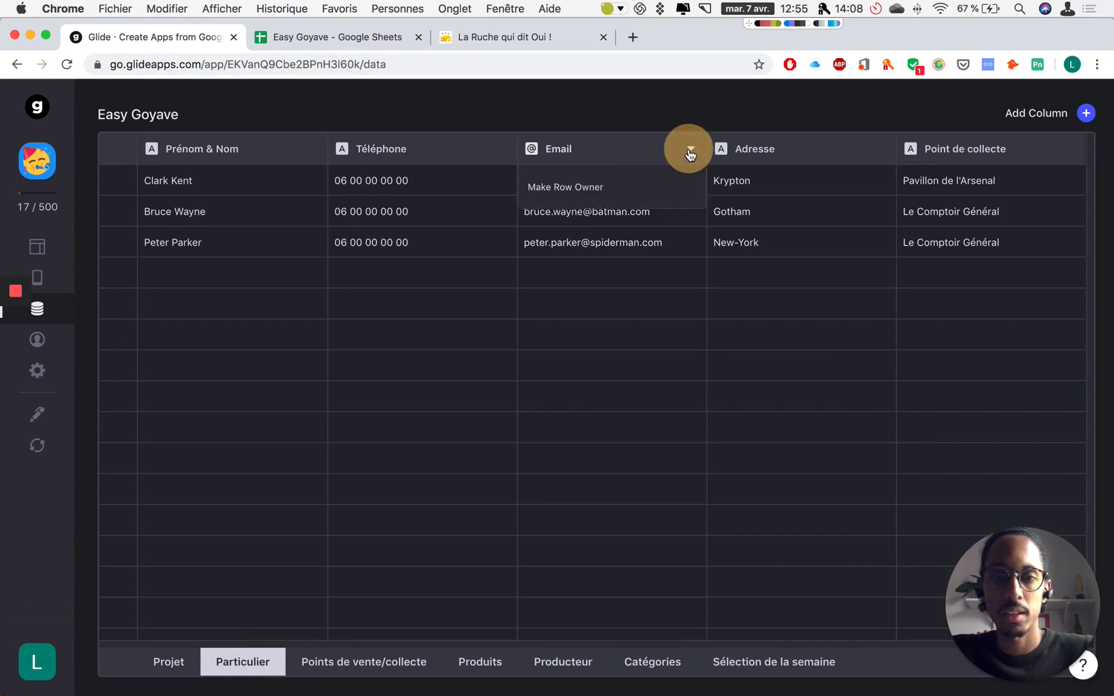
{"action": "left_click", "coordinate": [571, 190]}
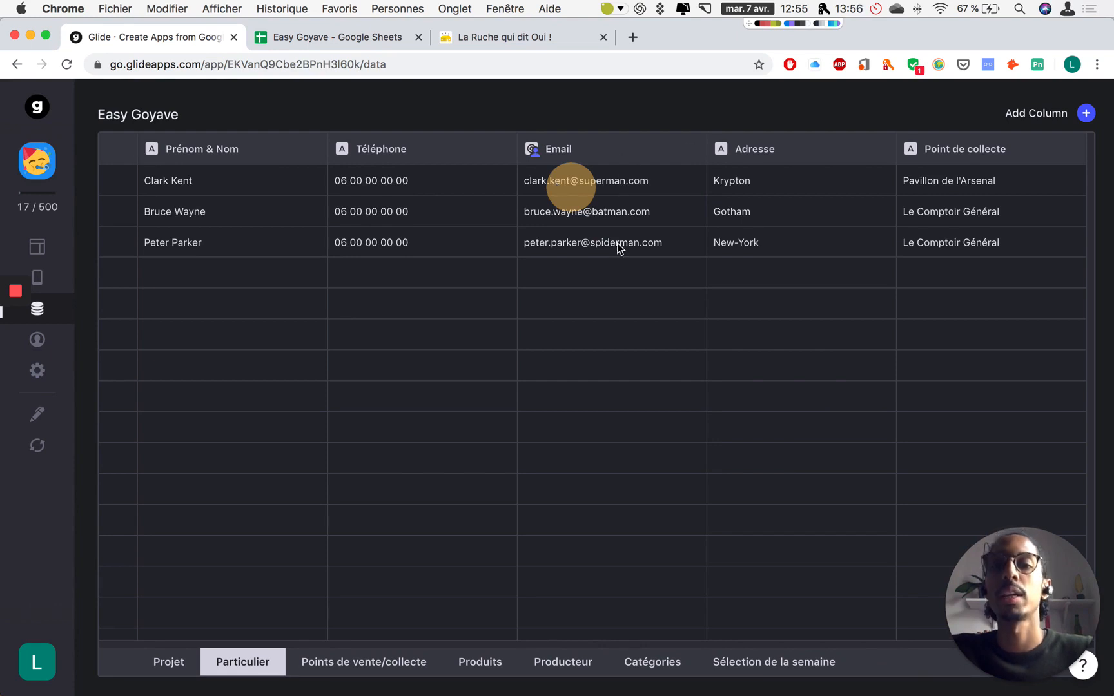
{"action": "left_click", "coordinate": [37, 248]}
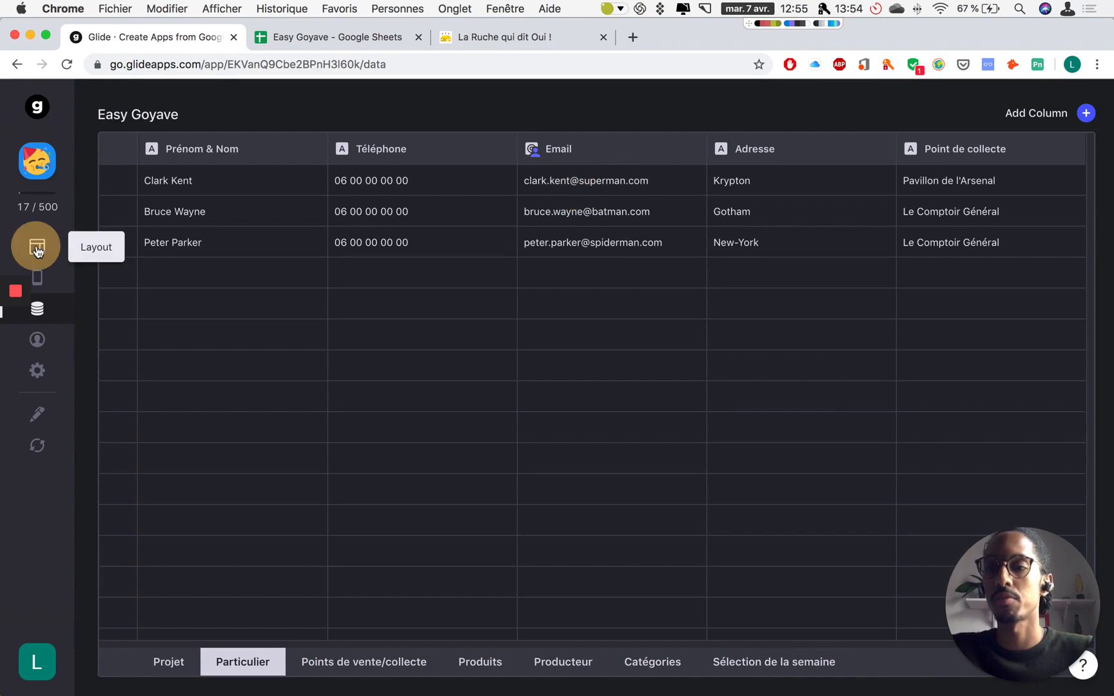
{"action": "left_click", "coordinate": [38, 162]}
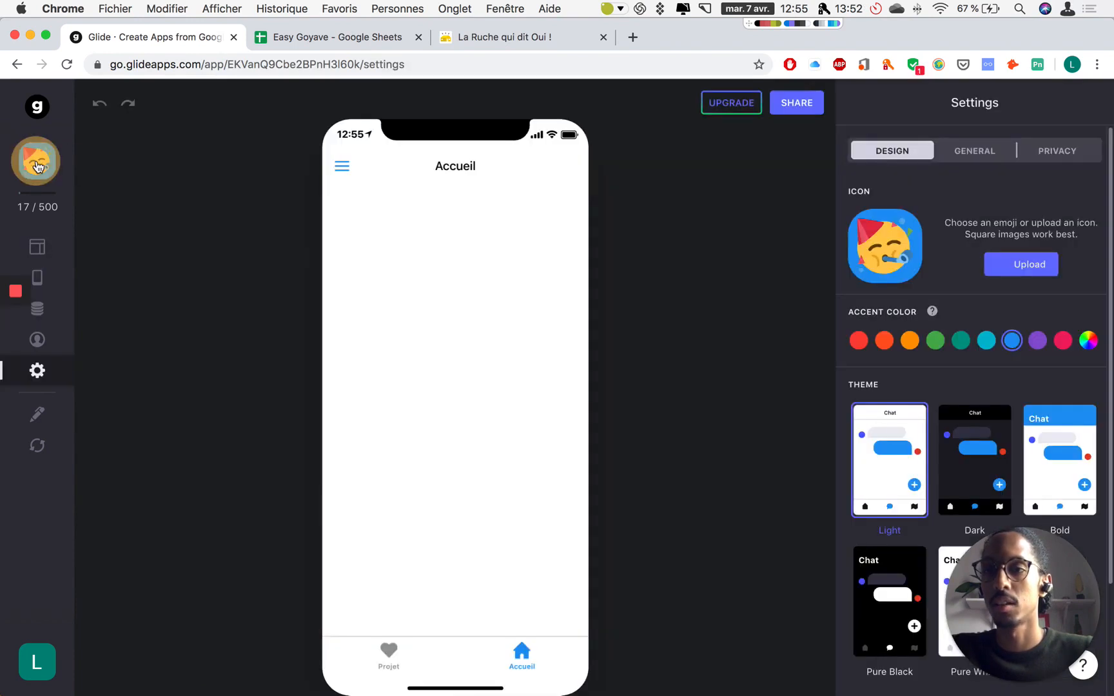
Set the app's privacy sign-in option to Public with email
{"action": "left_click", "coordinate": [1057, 155]}
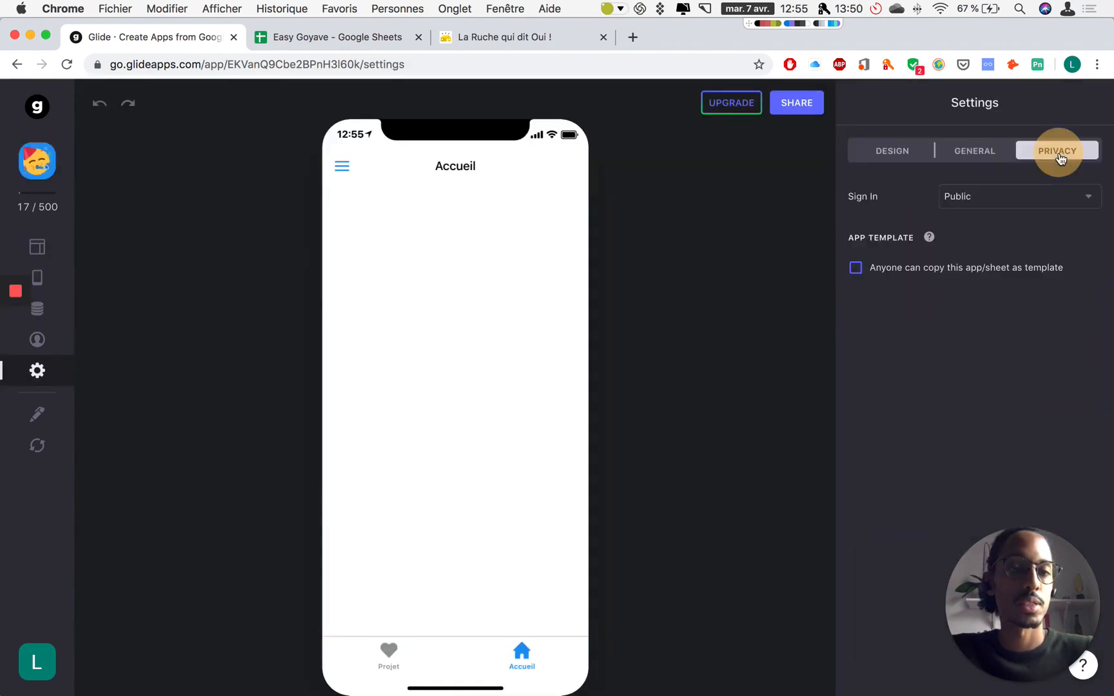
{"action": "left_click", "coordinate": [1024, 201]}
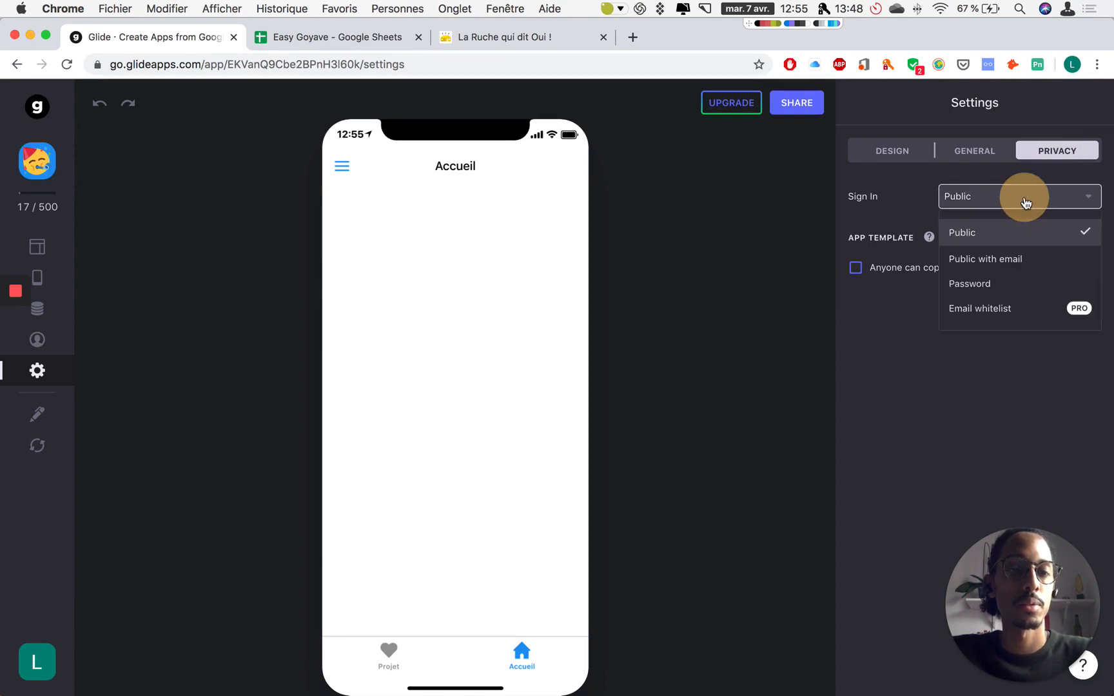
{"action": "left_click", "coordinate": [1025, 265]}
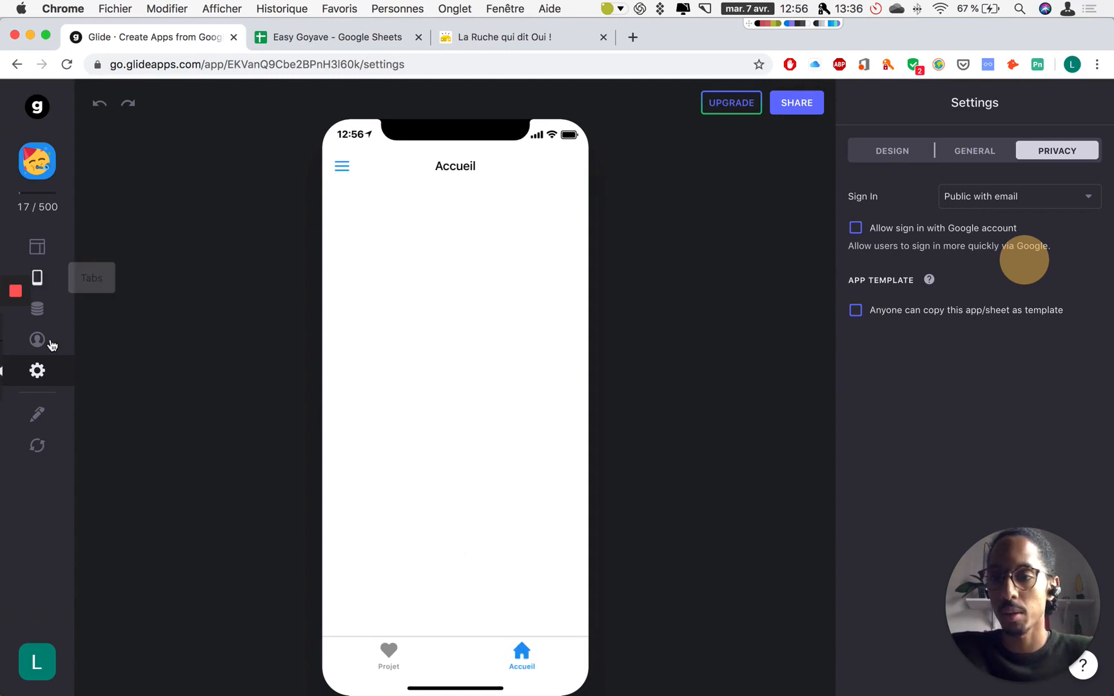
Preview the app as the first member, using their email copied from cell C2
{"action": "left_click", "coordinate": [290, 39]}
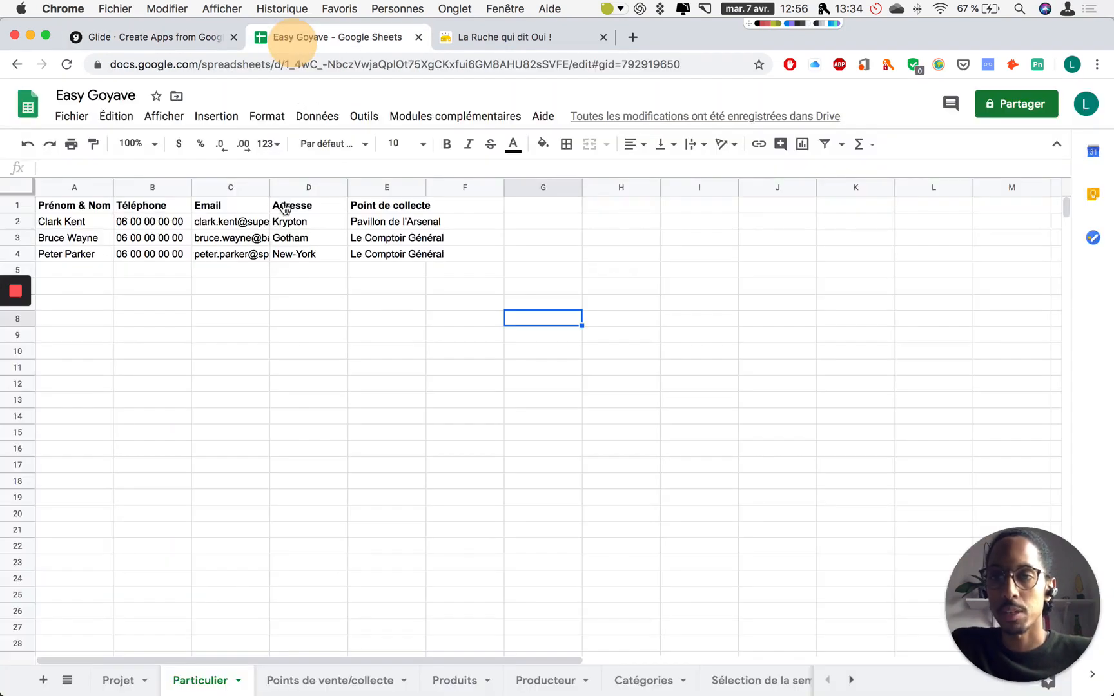
{"action": "left_click", "coordinate": [240, 223]}
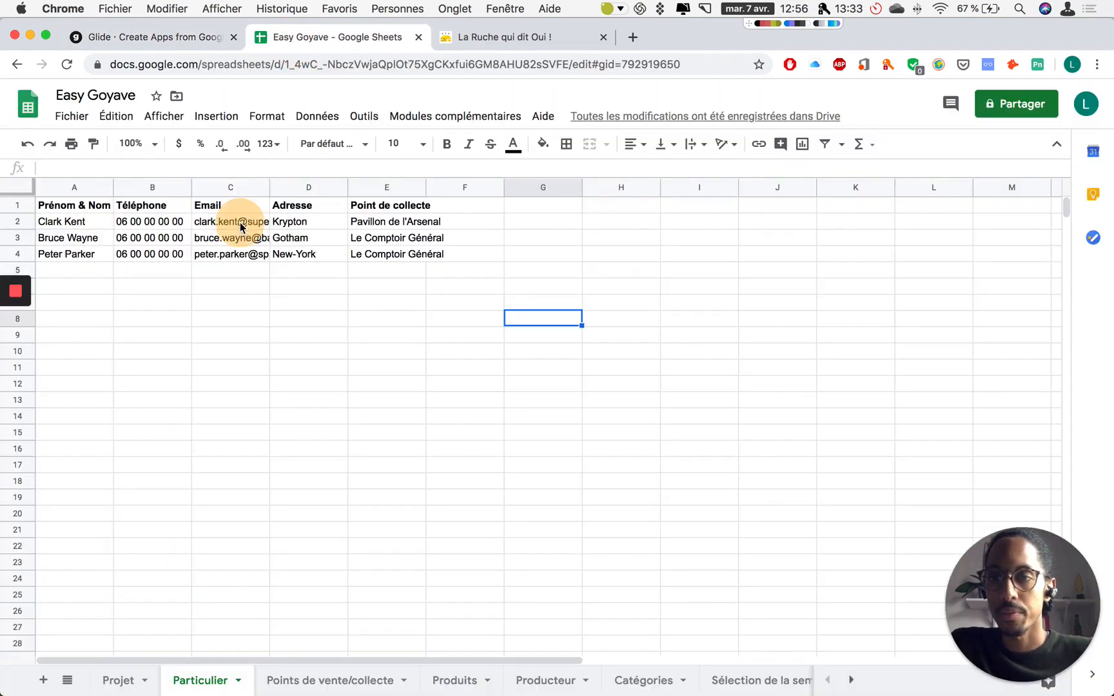
{"action": "left_click", "coordinate": [166, 40]}
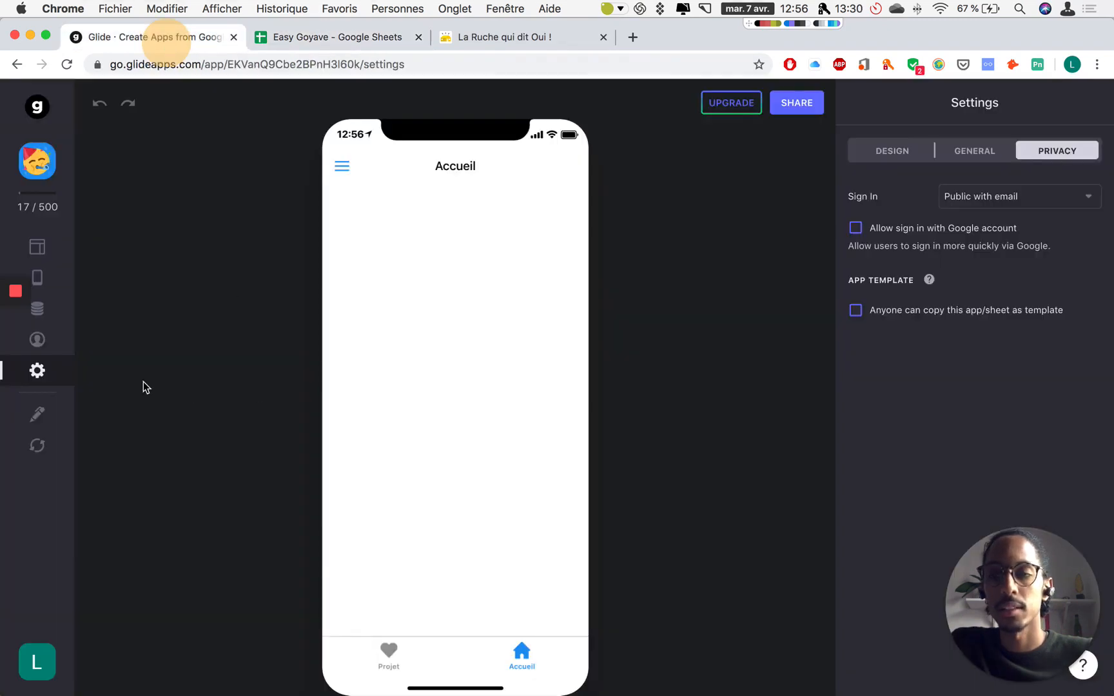
{"action": "left_click", "coordinate": [37, 338]}
{"action": "key", "text": "super+a"}
{"action": "key", "text": "super+v"}
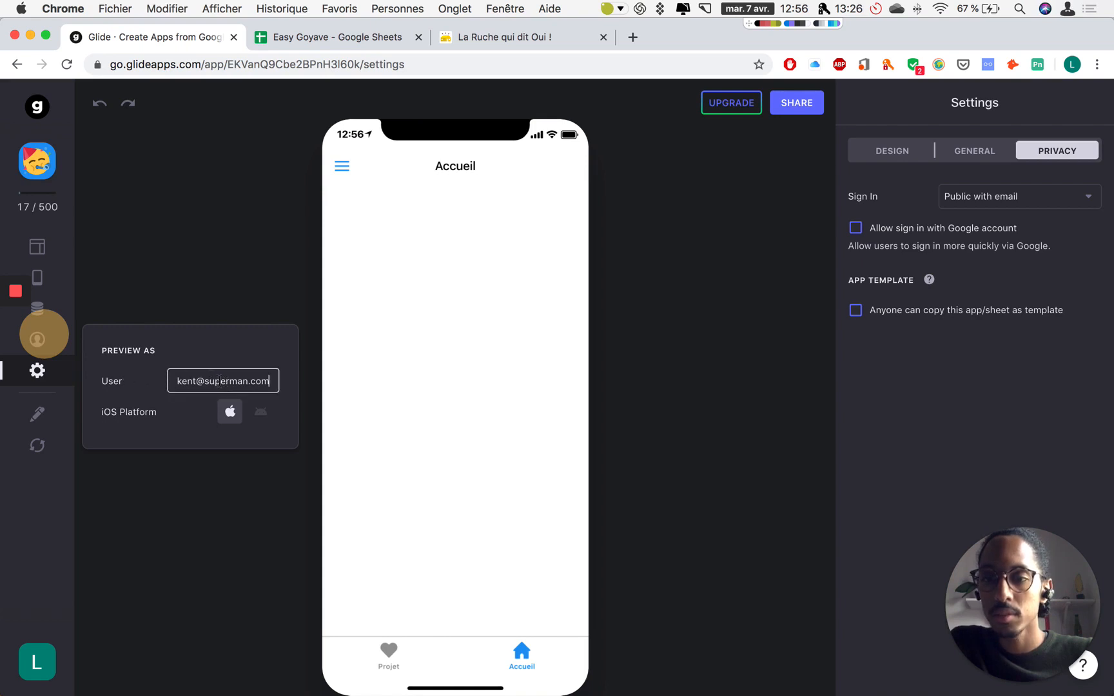
{"action": "key", "text": "Up"}
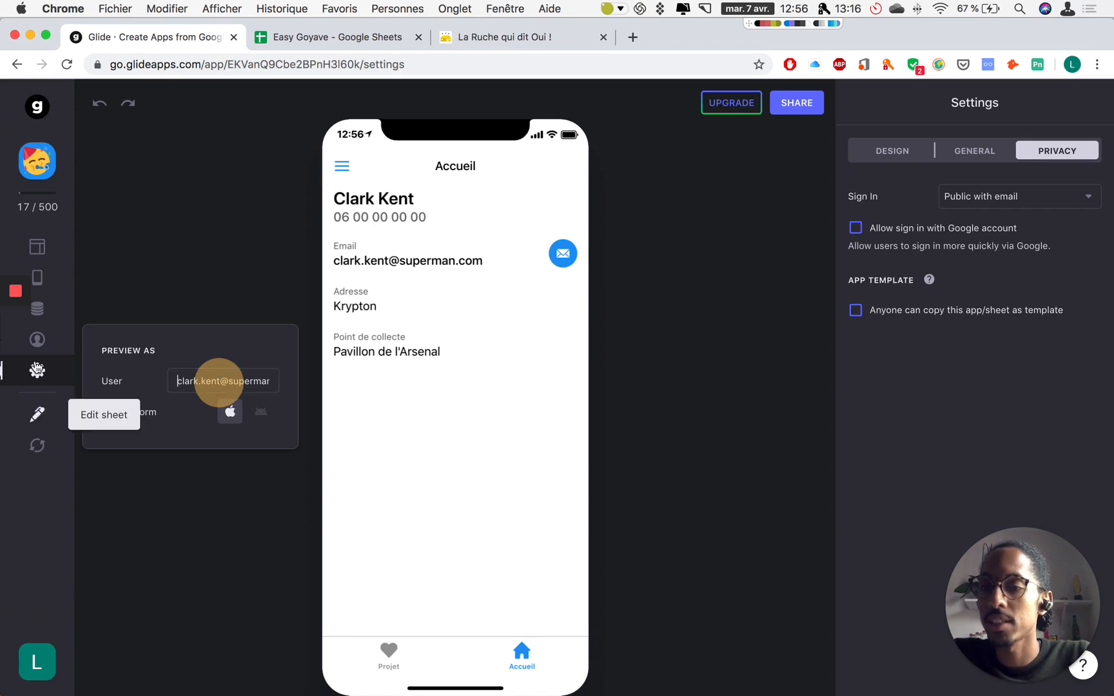
Clear the preview-as email and return to the Accueil components after checking the reference screenshots
{"action": "left_click", "coordinate": [39, 342]}
{"action": "left_click", "coordinate": [194, 380]}
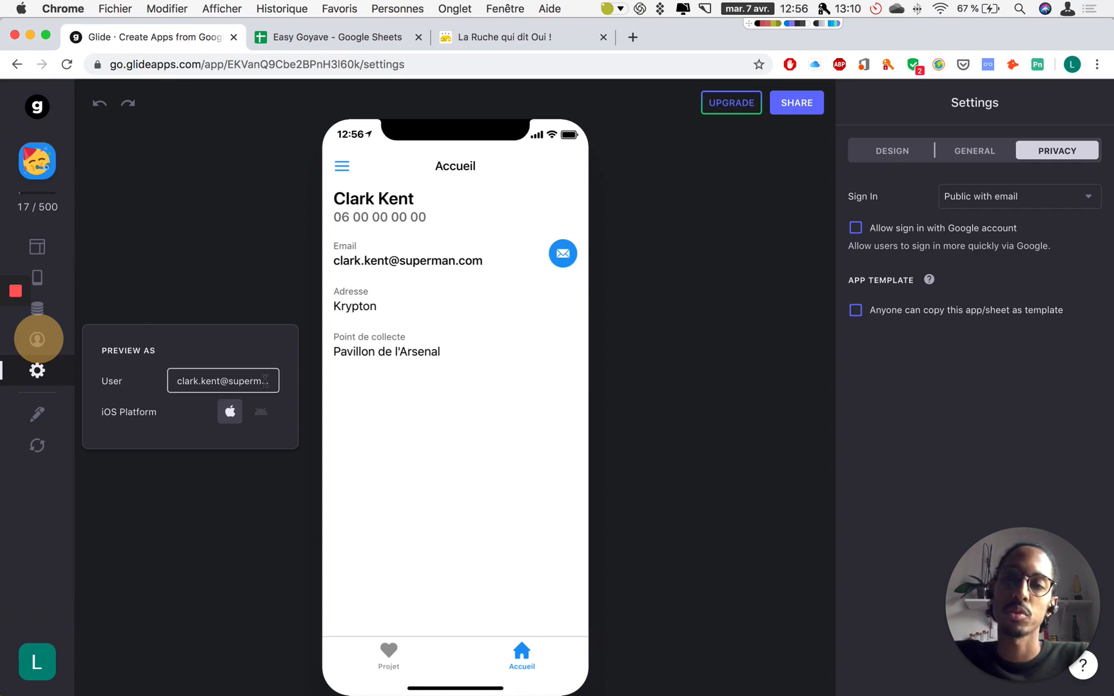
{"action": "double_click", "coordinate": [243, 380]}
{"action": "key", "text": "super+a"}
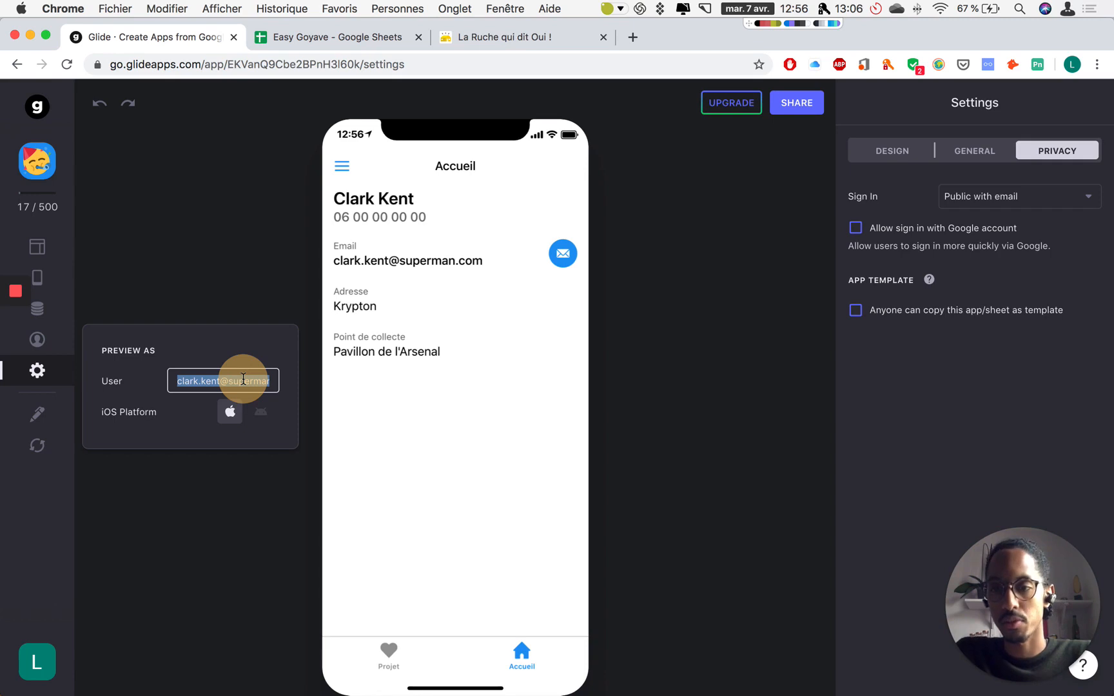
{"action": "key", "text": "BackSpace"}
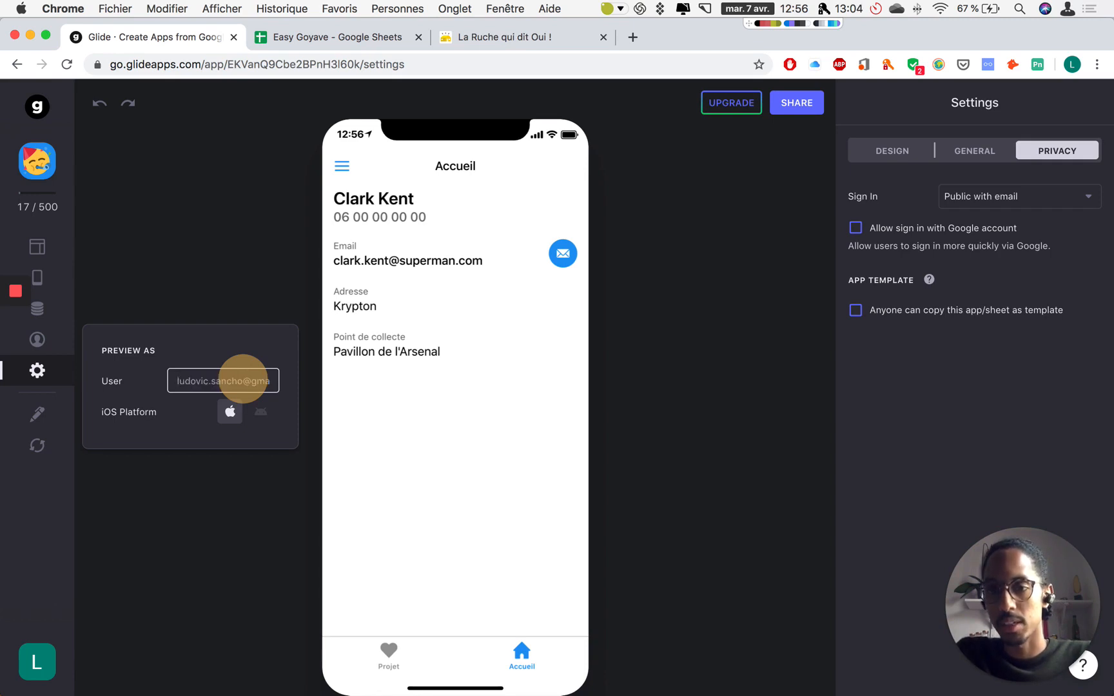
{"action": "left_click", "coordinate": [383, 404]}
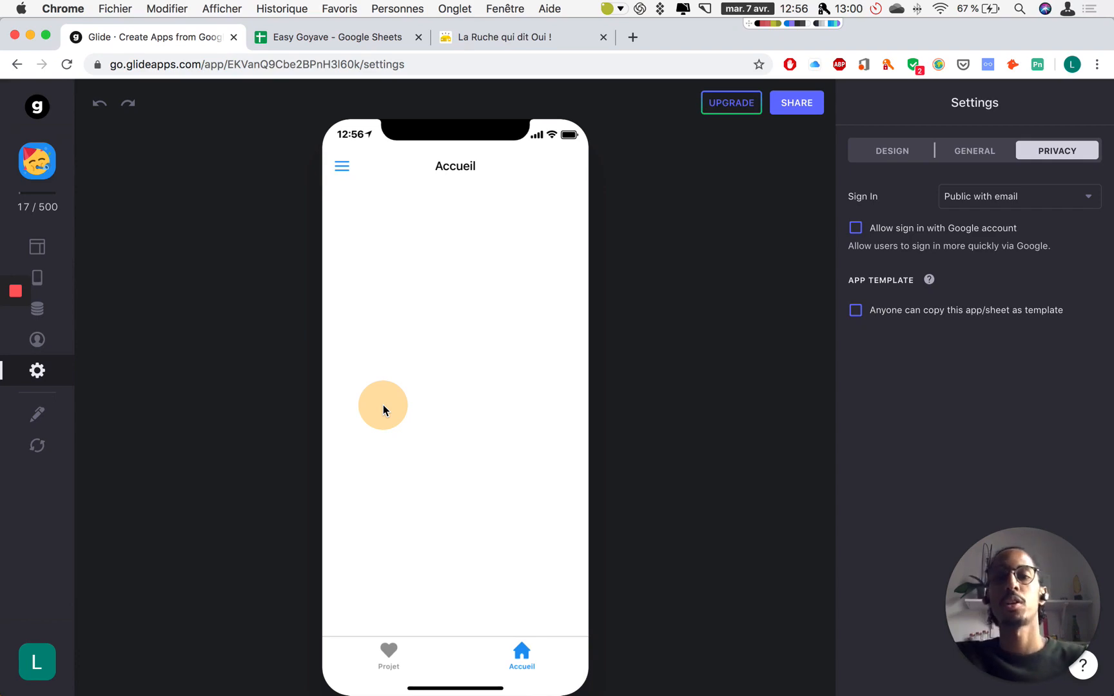
{"action": "key", "text": "ctrl+Left"}
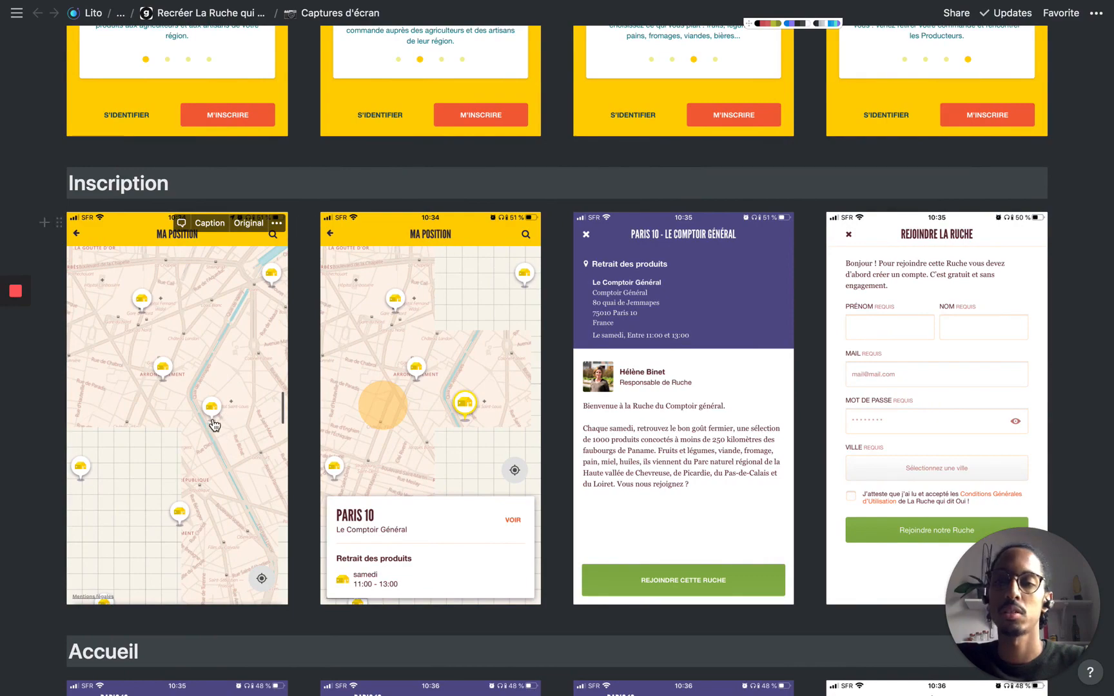
{"action": "key", "text": "ctrl+Right"}
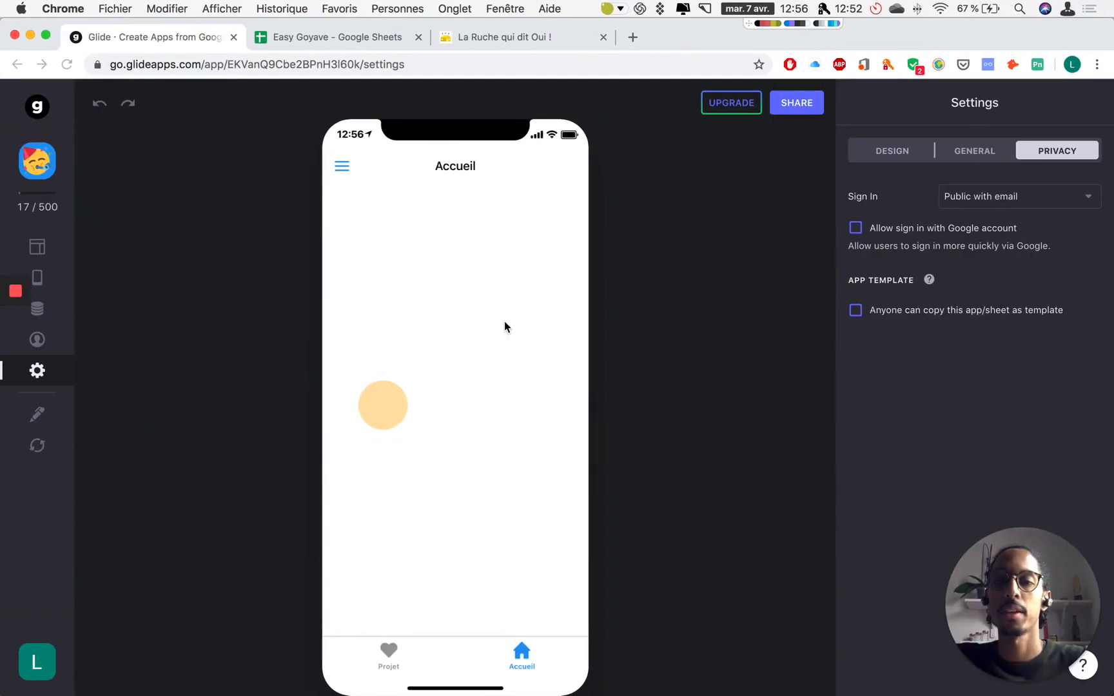
{"action": "left_click", "coordinate": [36, 247]}
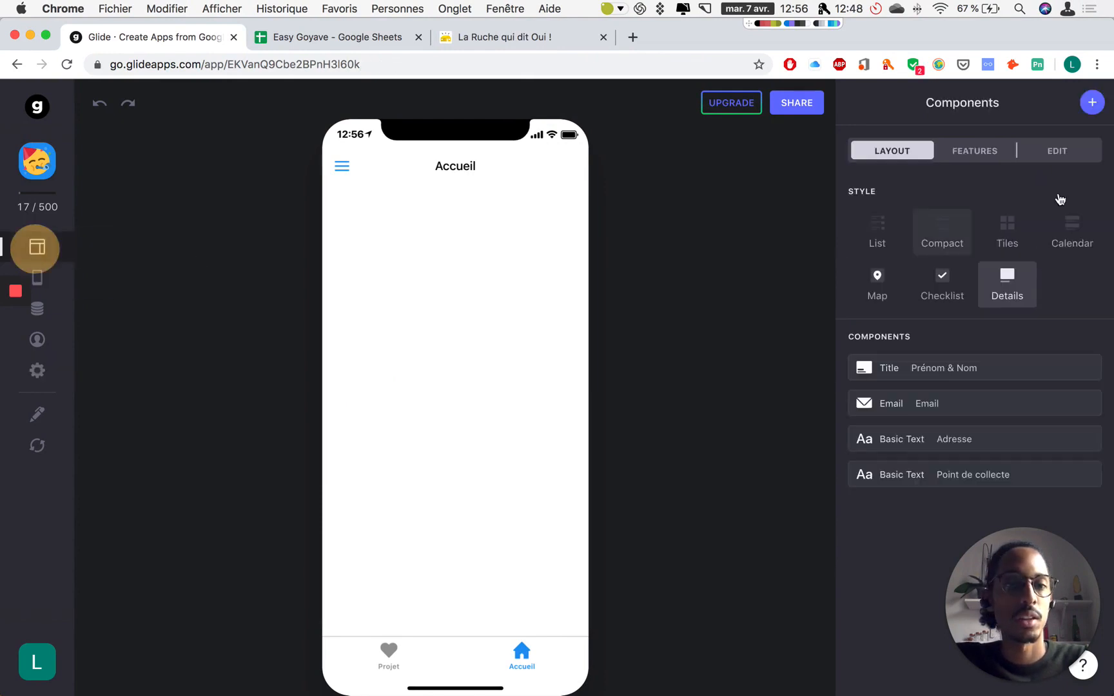
Add a Rich Text component with markdown headings '# Bienvenue' and '# sur Easy Goyave !'
{"action": "left_click", "coordinate": [1092, 105]}
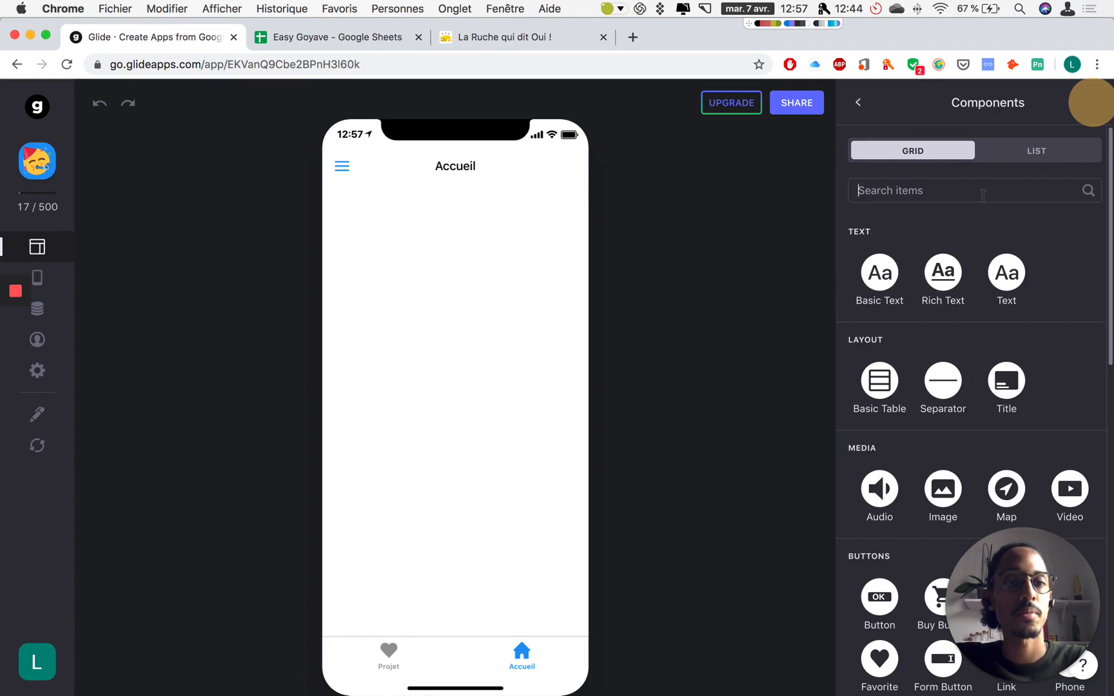
{"action": "left_click", "coordinate": [948, 269]}
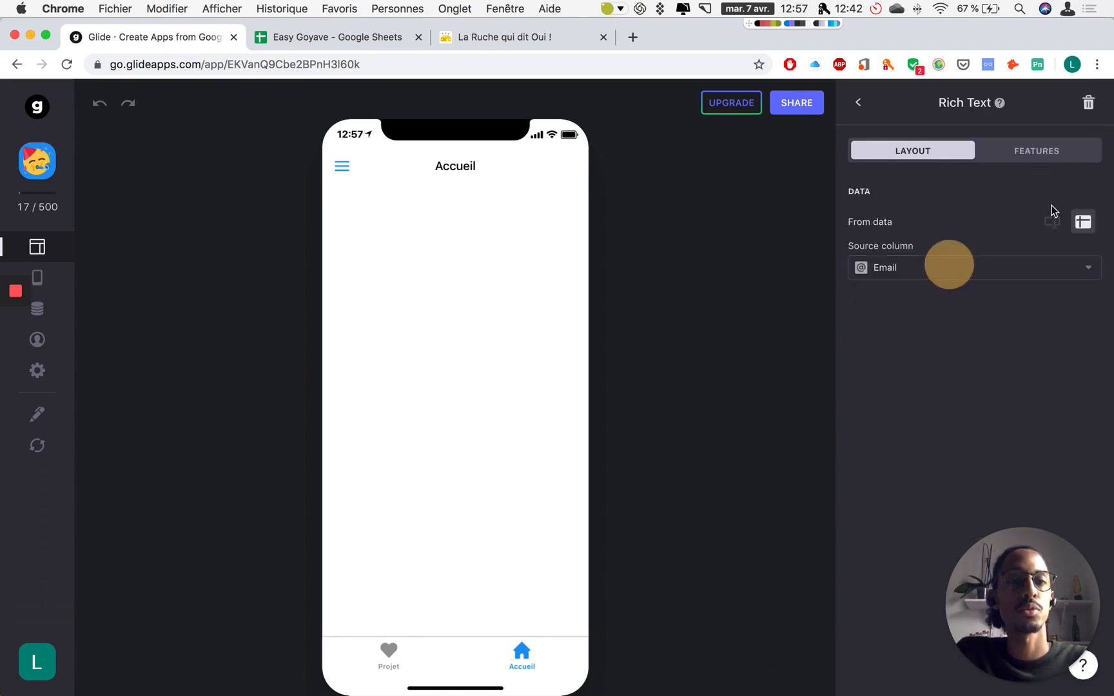
{"action": "left_click", "coordinate": [1055, 220]}
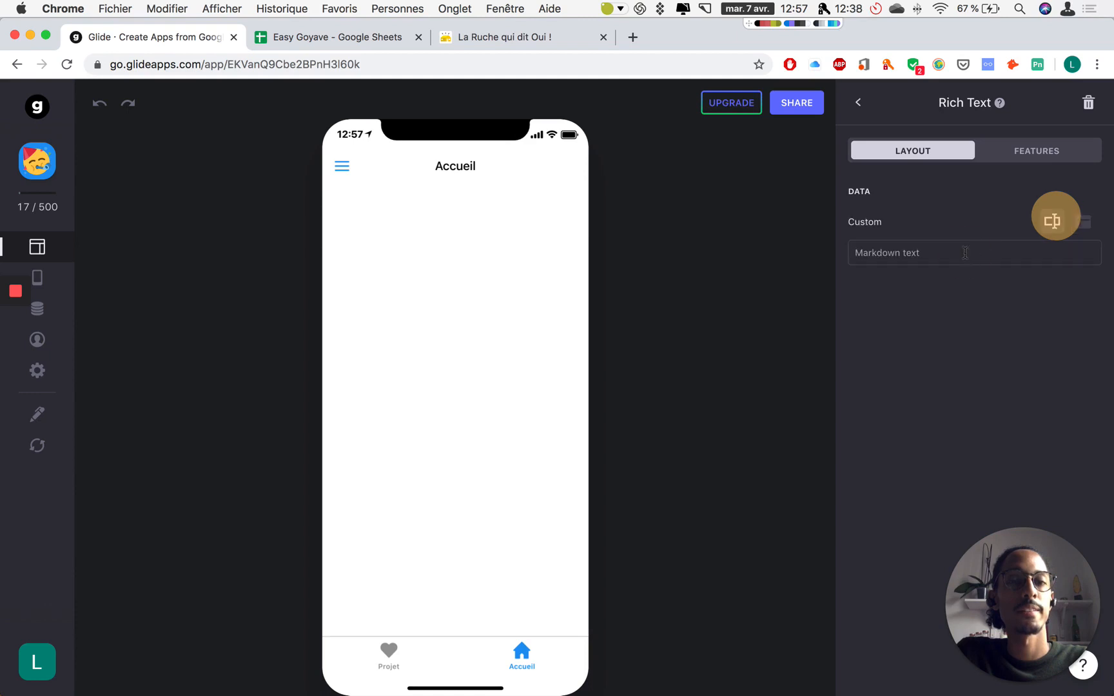
{"action": "left_click", "coordinate": [965, 252]}
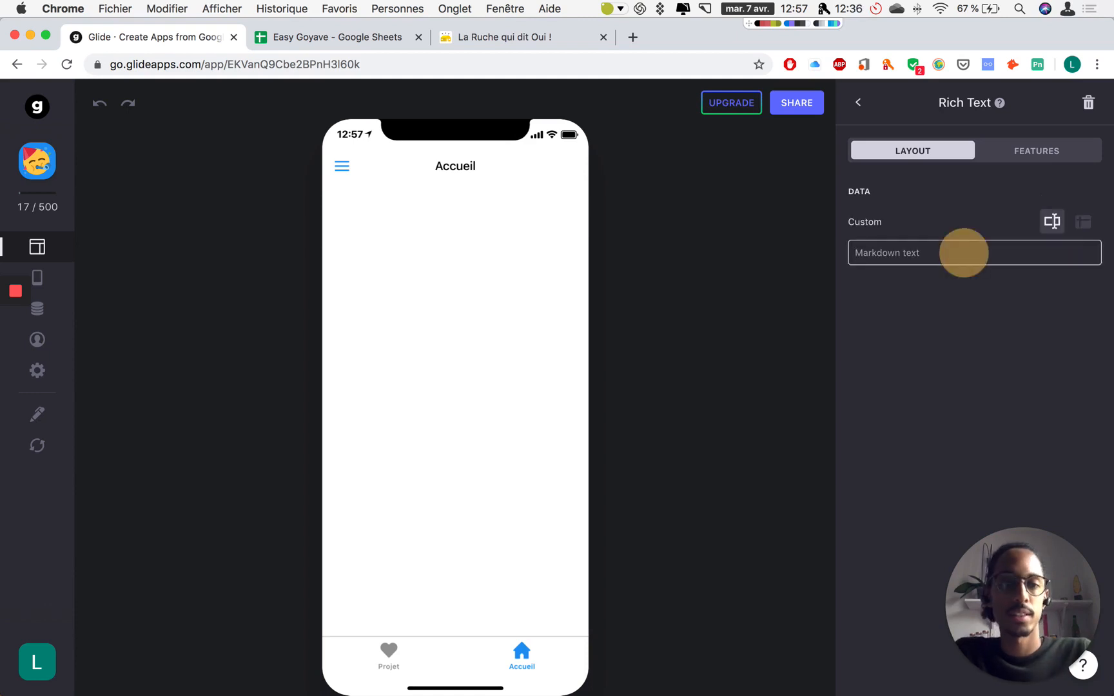
{"action": "type", "text": "# Bienvenur"}
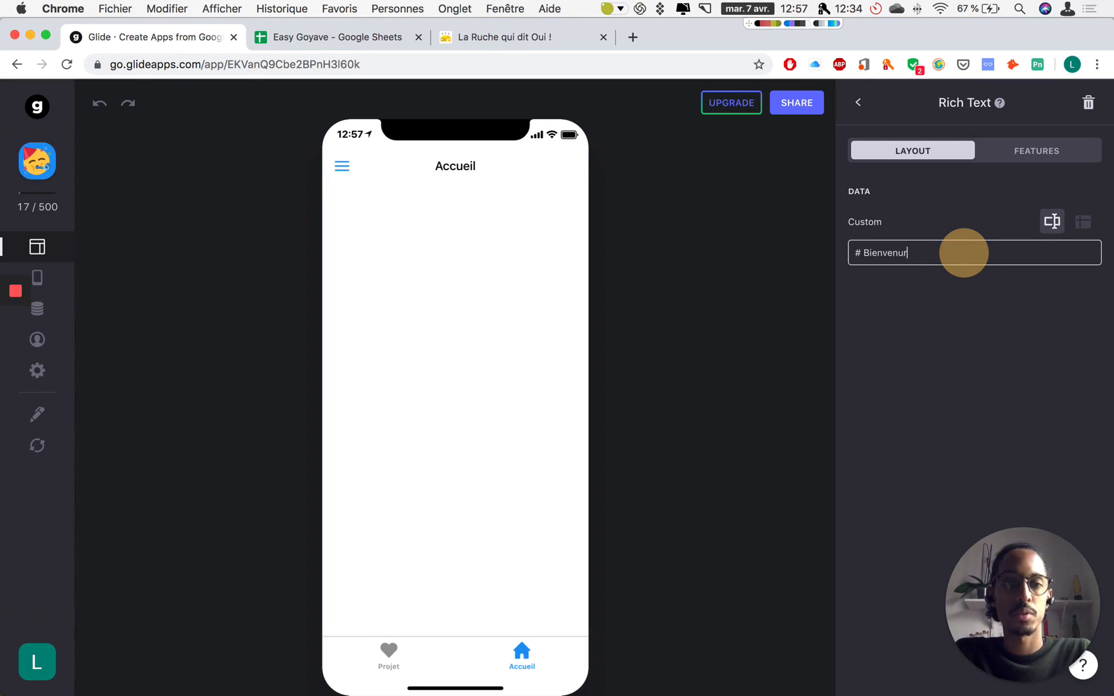
{"action": "key", "text": "BackSpace"}
{"action": "type", "text": "e"}
{"action": "key", "text": "Return"}
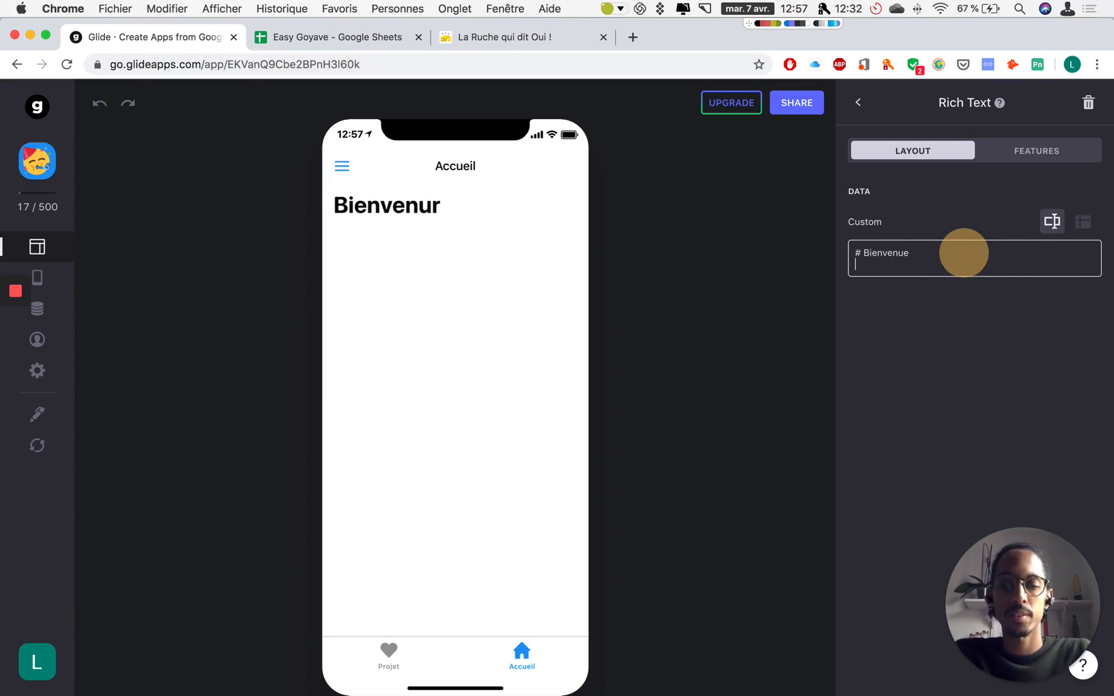
{"action": "type", "text": "# sur E"}
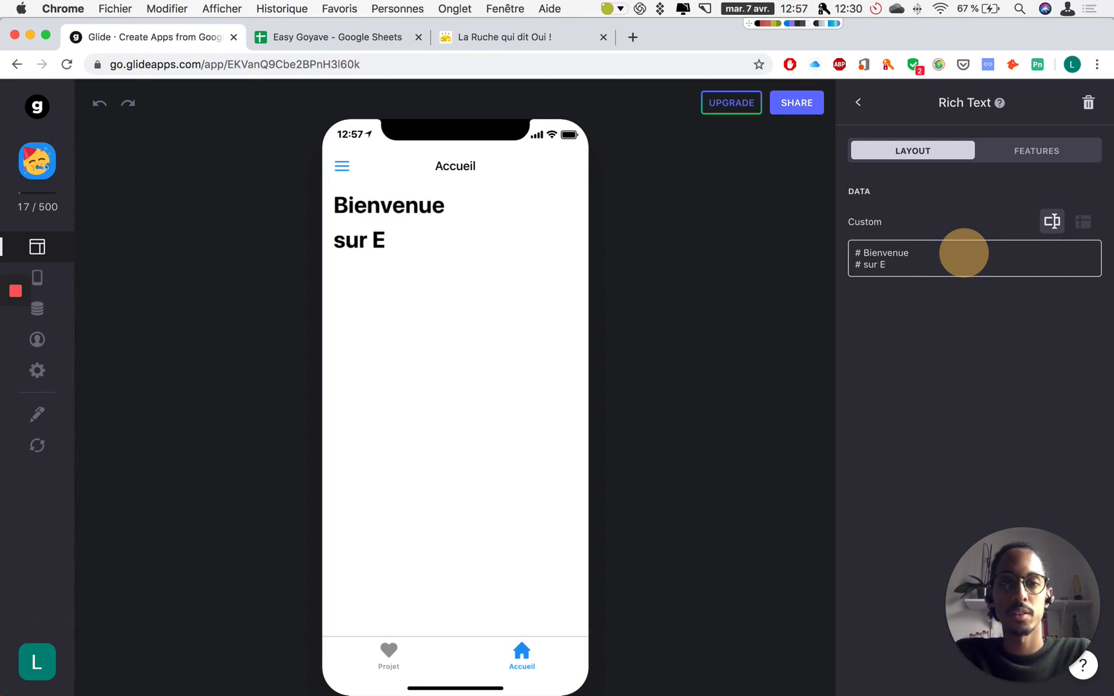
{"action": "type", "text": "asy Goyave"}
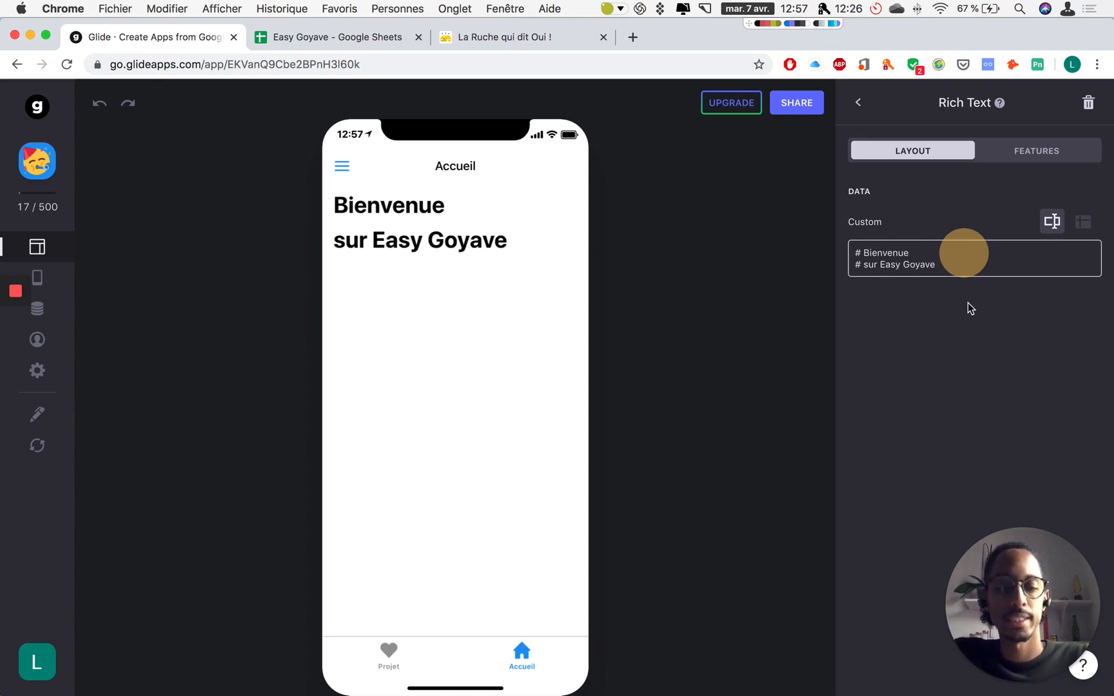
{"action": "type", "text": " !"}
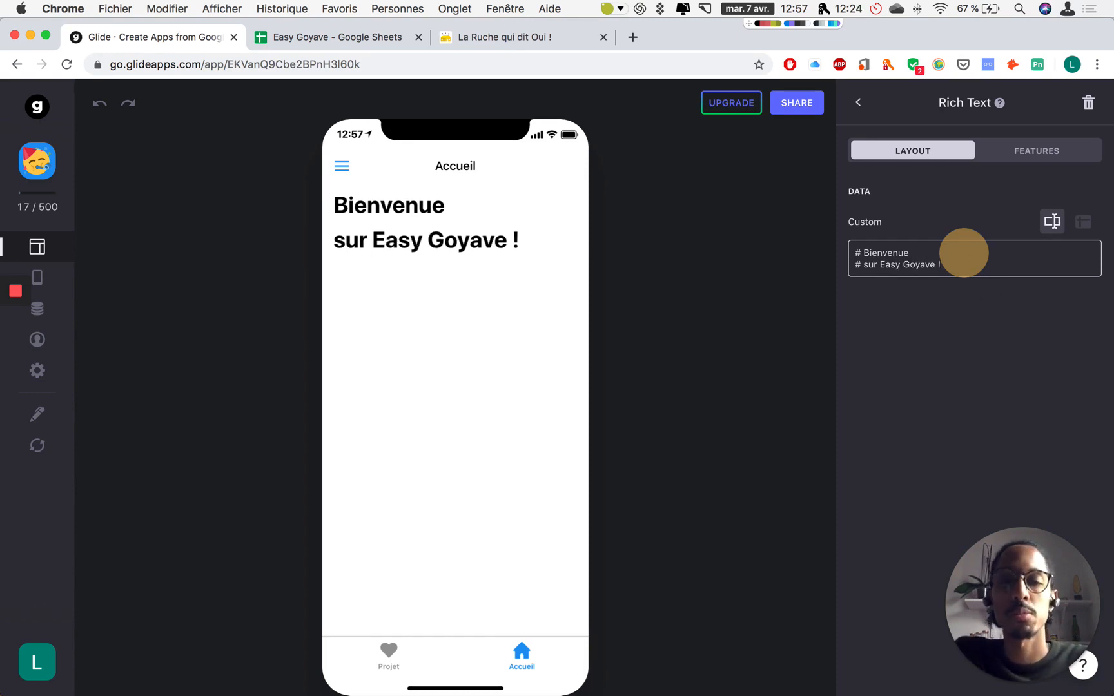
{"action": "left_click", "coordinate": [857, 103]}
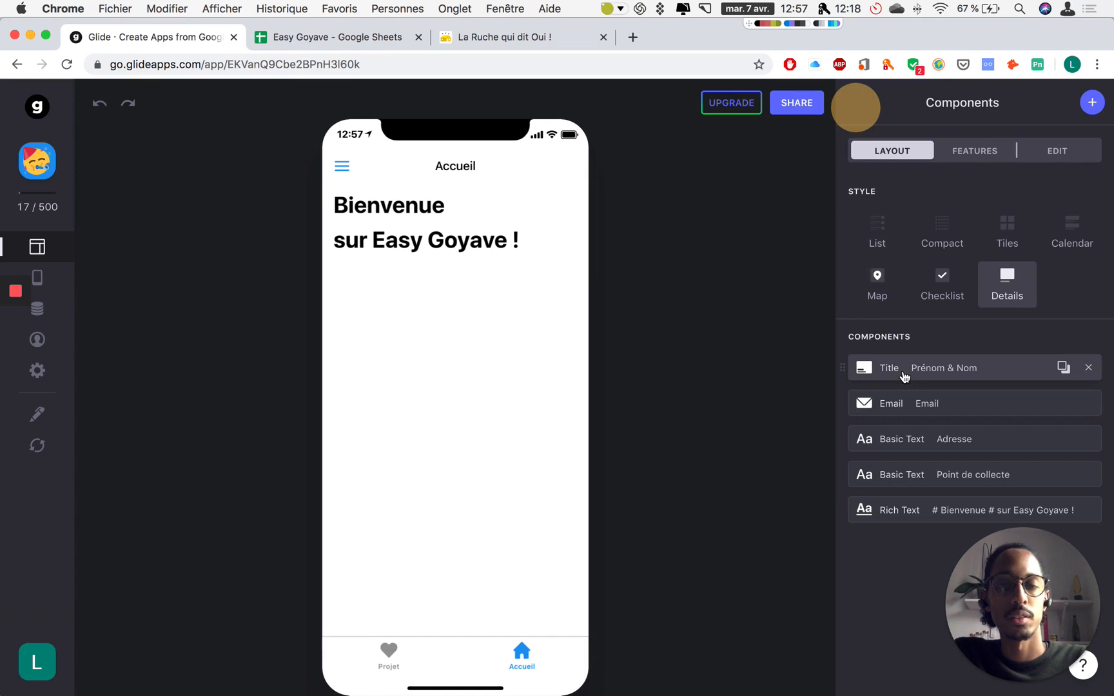
Copy the La Ruche qui dit Oui tagline ending in 'retrouve.' from the website
{"action": "left_click", "coordinate": [941, 367]}
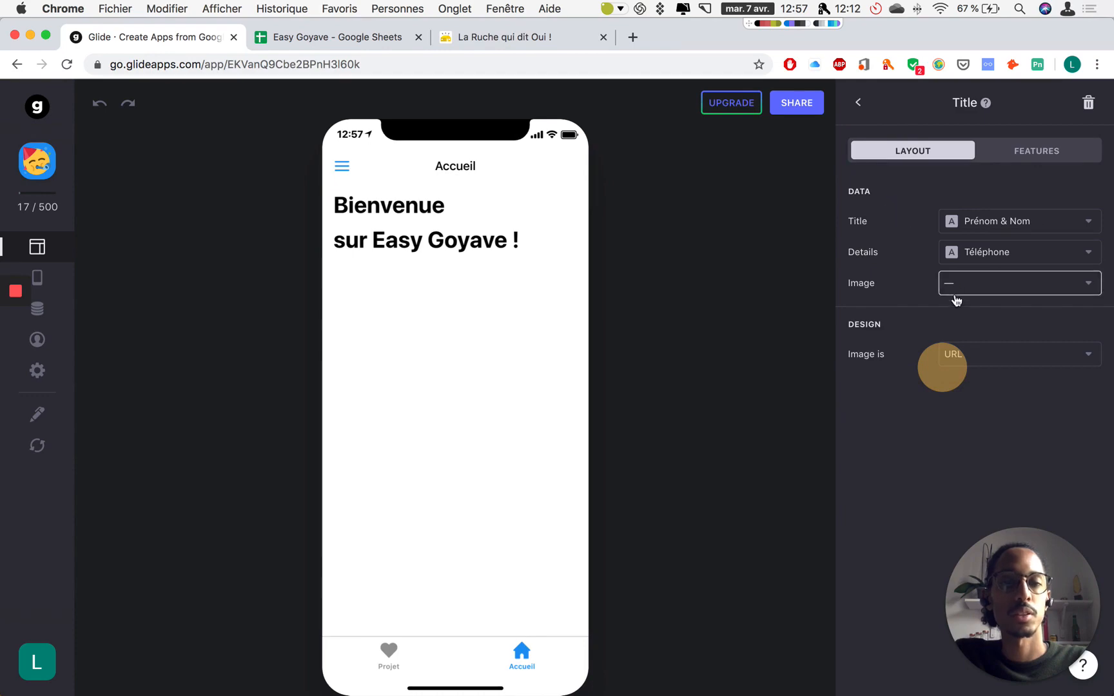
{"action": "left_click", "coordinate": [496, 32]}
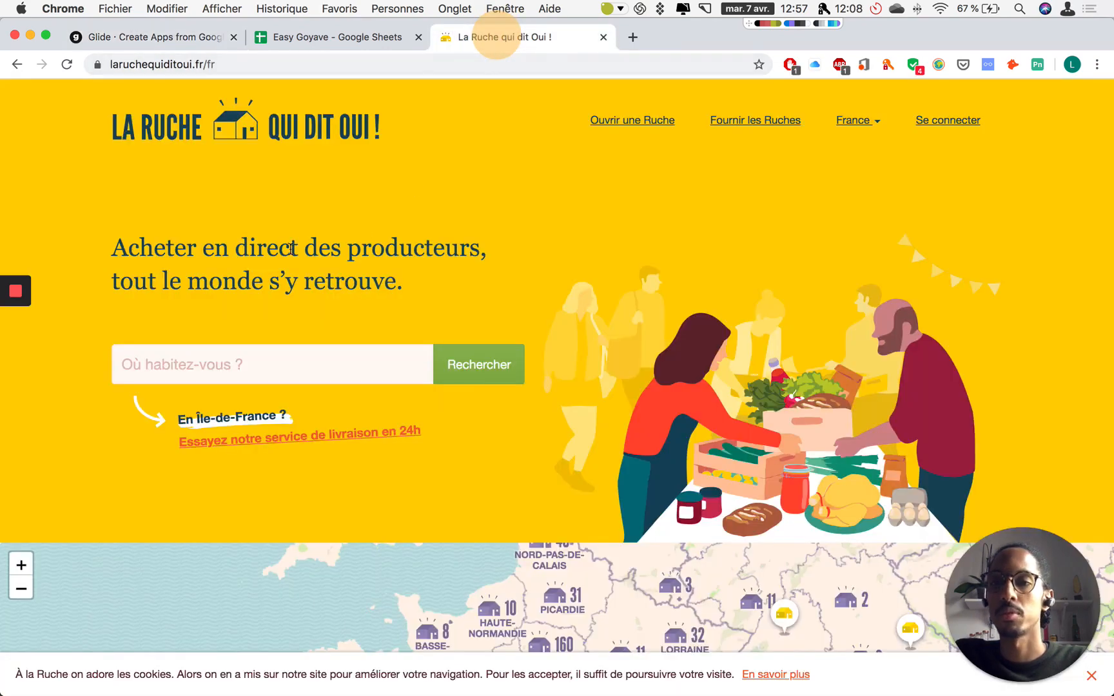
{"action": "left_click", "coordinate": [115, 246]}
{"action": "left_click_drag", "start_coordinate": [115, 247], "coordinate": [404, 286]}
{"action": "key", "text": "super+c"}
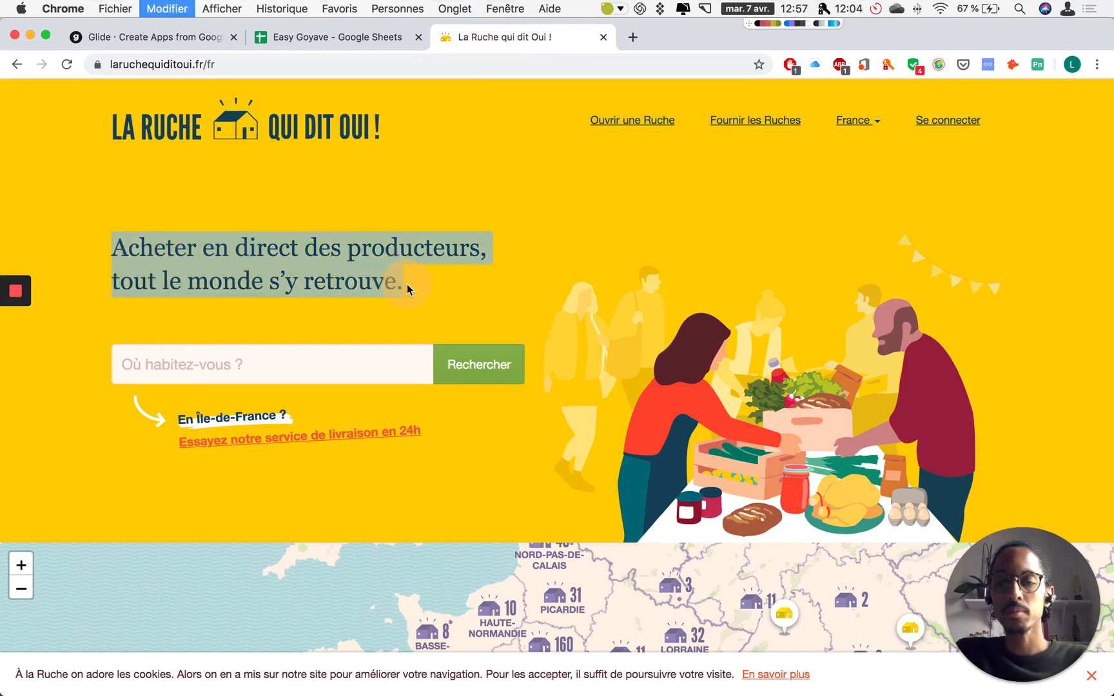
{"action": "left_click", "coordinate": [166, 38]}
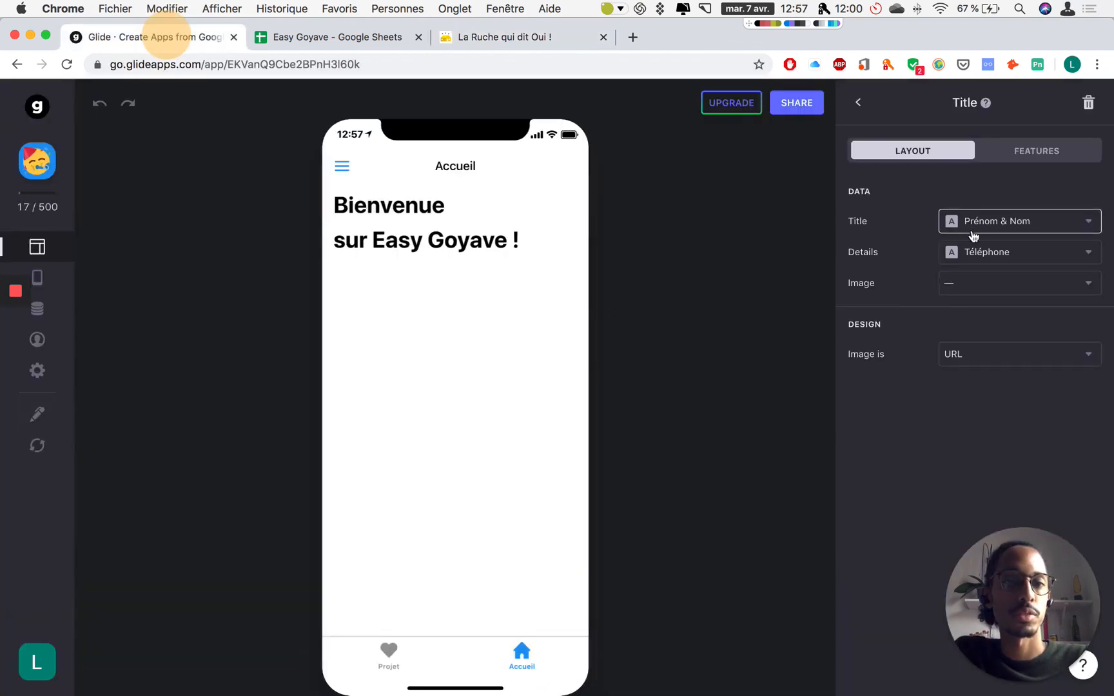
Drag the Rich Text component above the Title in the Accueil components list
{"action": "left_click", "coordinate": [852, 103]}
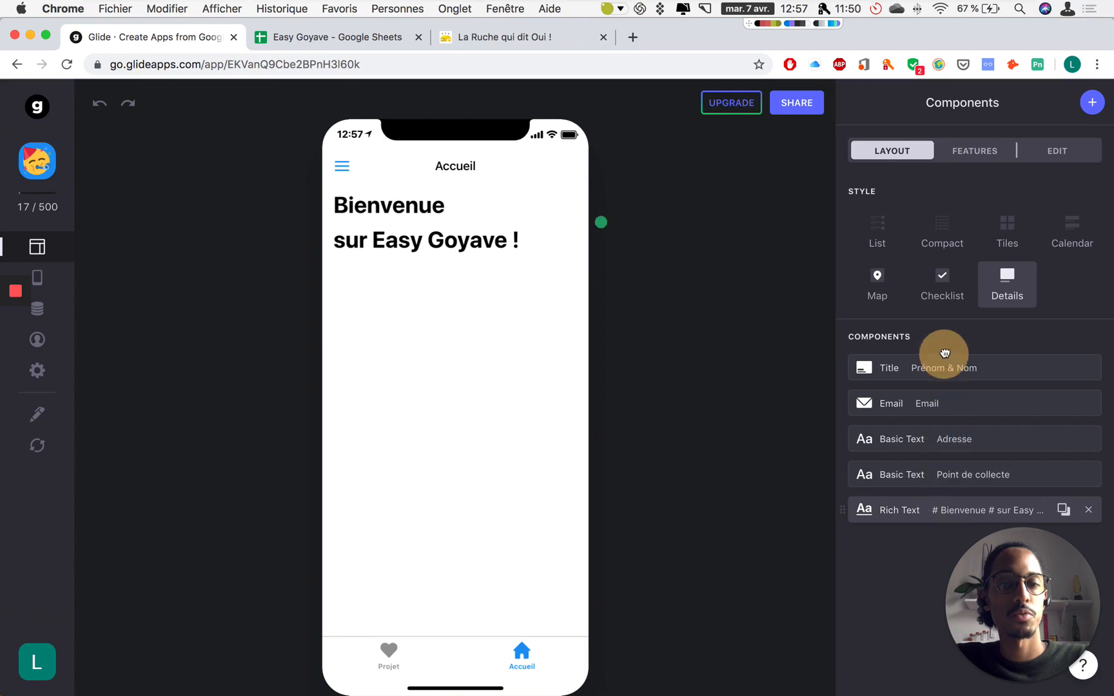
{"action": "mouse_move", "coordinate": [944, 353]}
{"action": "left_mouse_down"}
{"action": "mouse_move", "coordinate": [942, 372]}
{"action": "mouse_move", "coordinate": [940, 349]}
{"action": "left_mouse_up"}
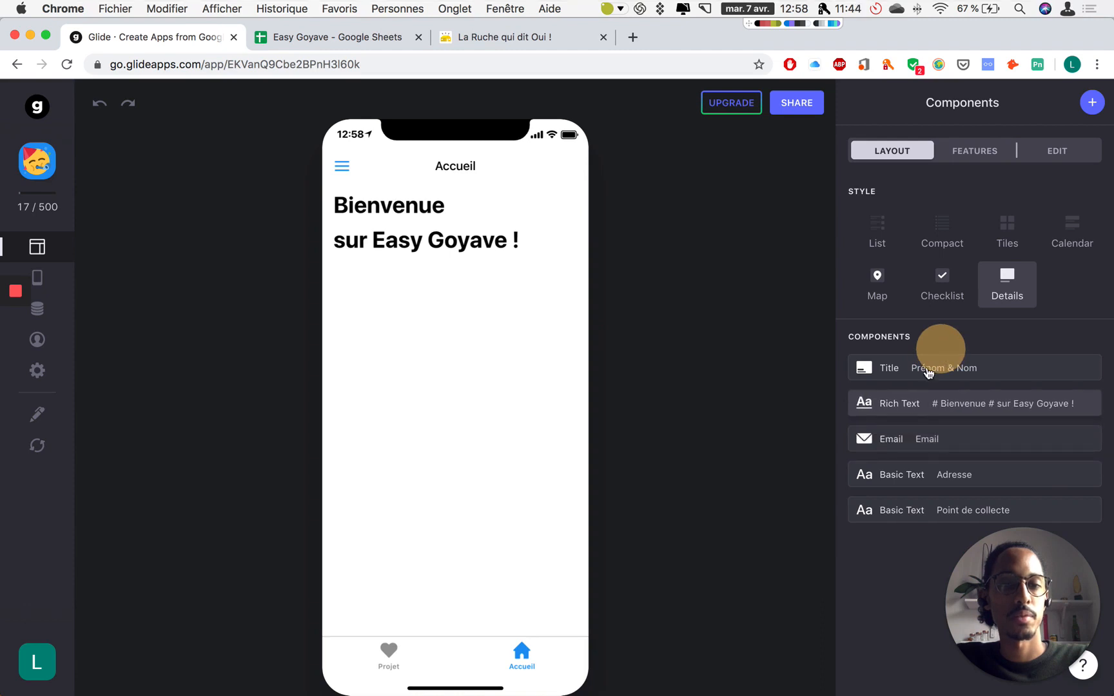
{"action": "left_click_drag", "start_coordinate": [927, 417], "coordinate": [932, 375]}
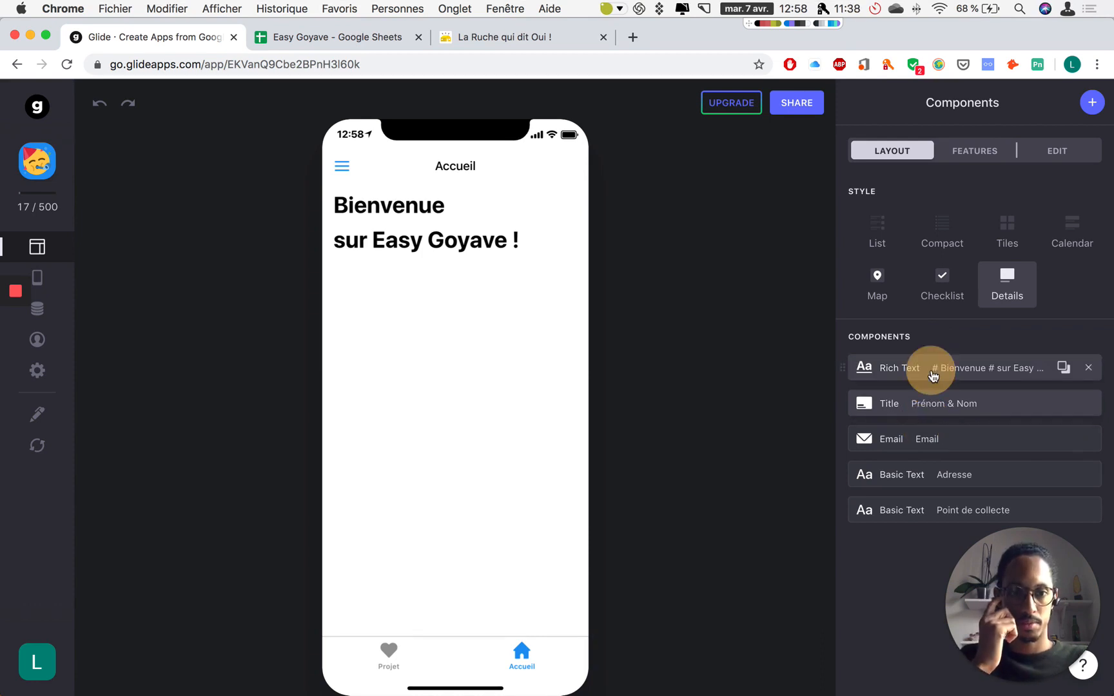
Open the welcome Rich Text settings, free system memory and close the La Ruche qui dit Oui page
{"action": "left_click", "coordinate": [932, 374]}
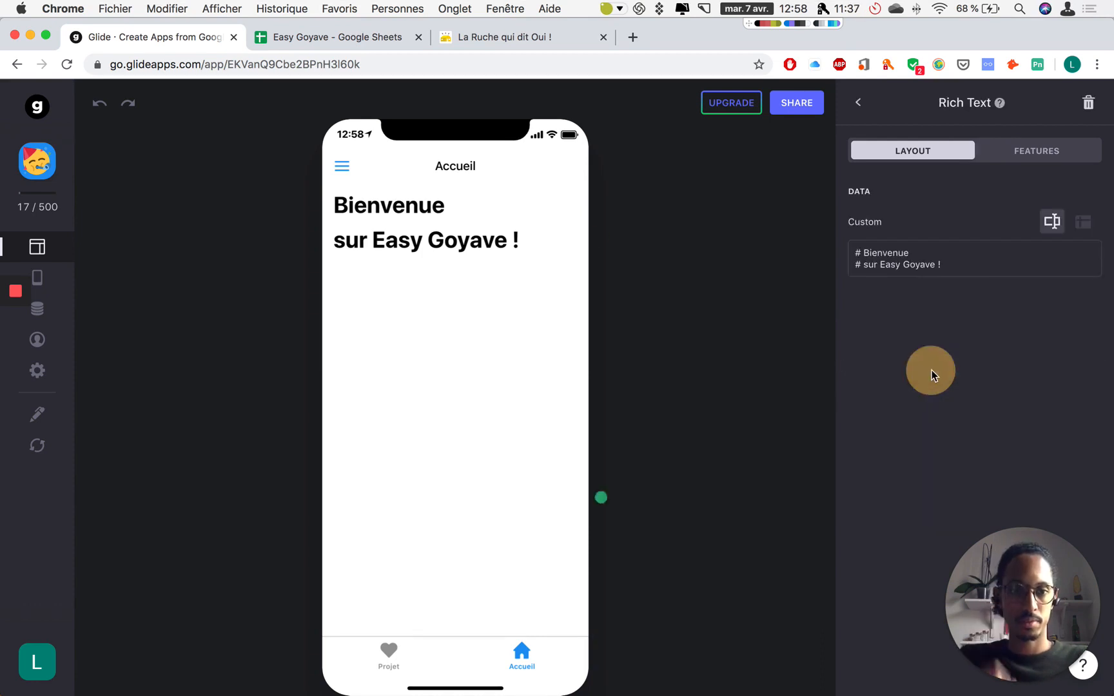
{"action": "left_click", "coordinate": [681, 9]}
{"action": "left_click", "coordinate": [911, 84]}
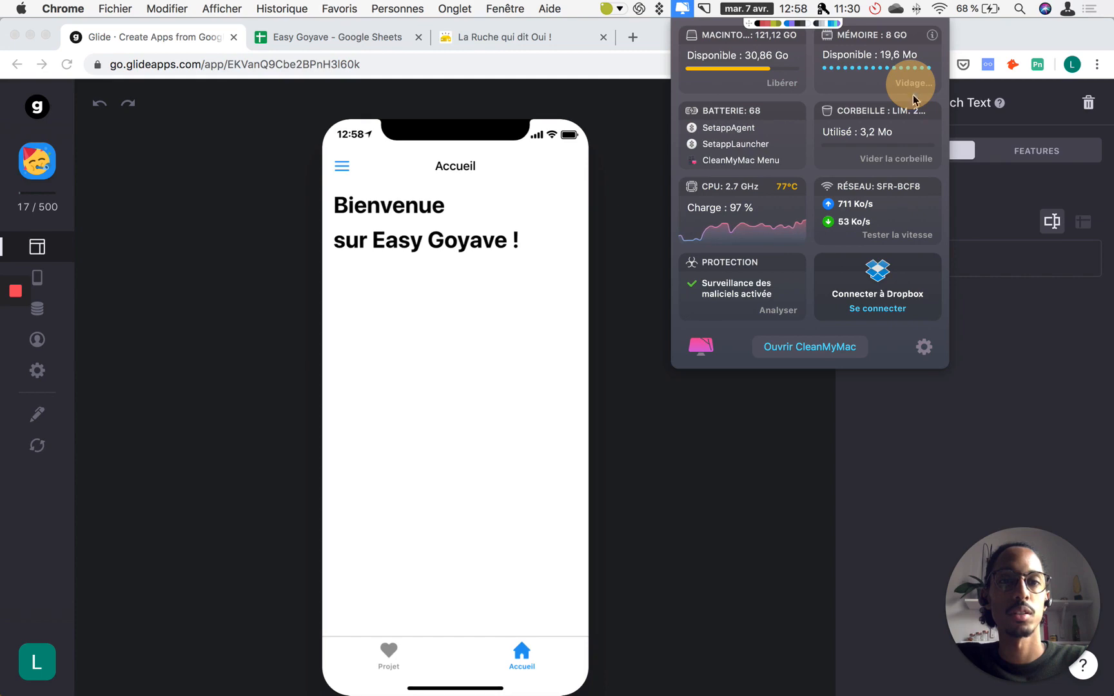
{"action": "left_click", "coordinate": [573, 36]}
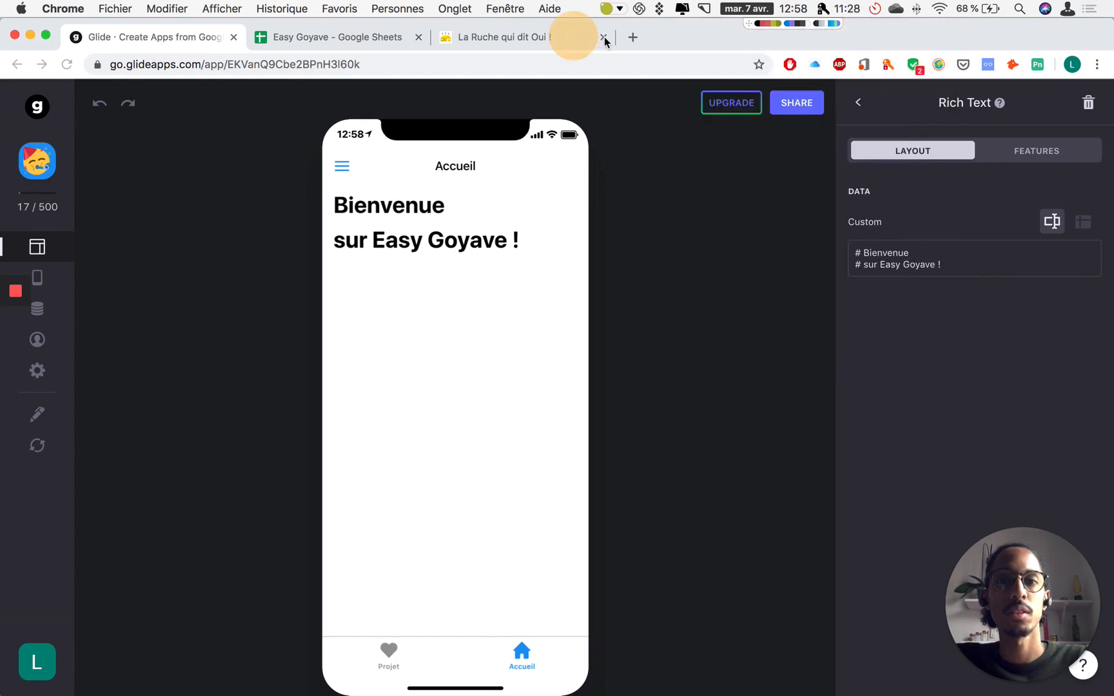
{"action": "left_click", "coordinate": [601, 37]}
{"action": "left_click", "coordinate": [604, 37]}
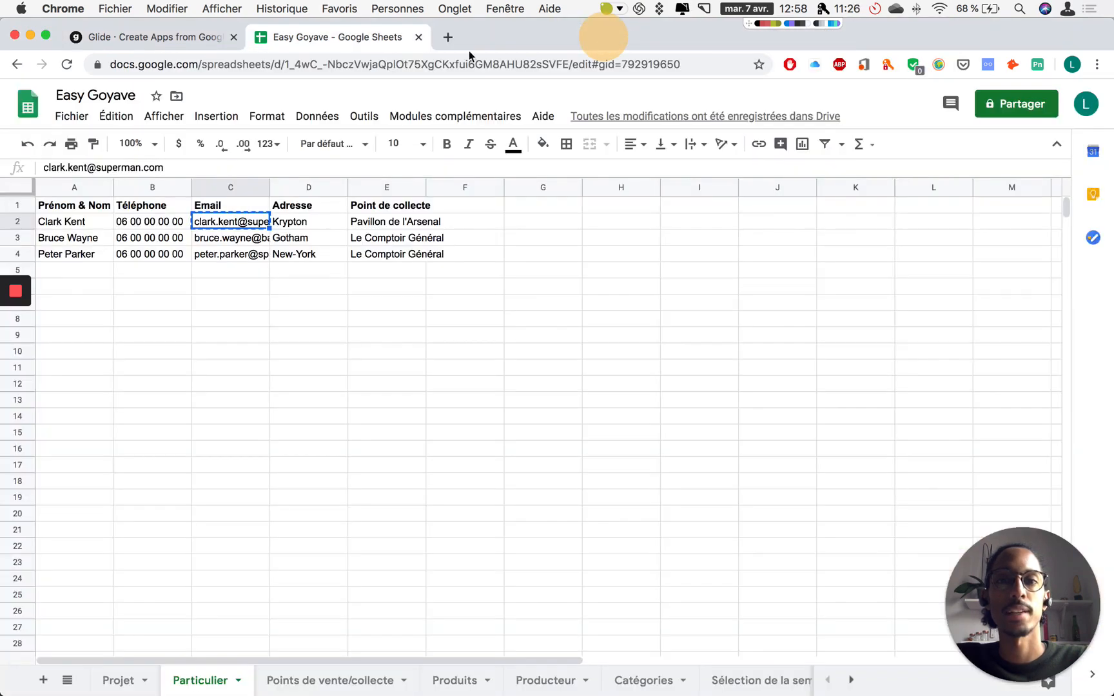
{"action": "left_click", "coordinate": [185, 43]}
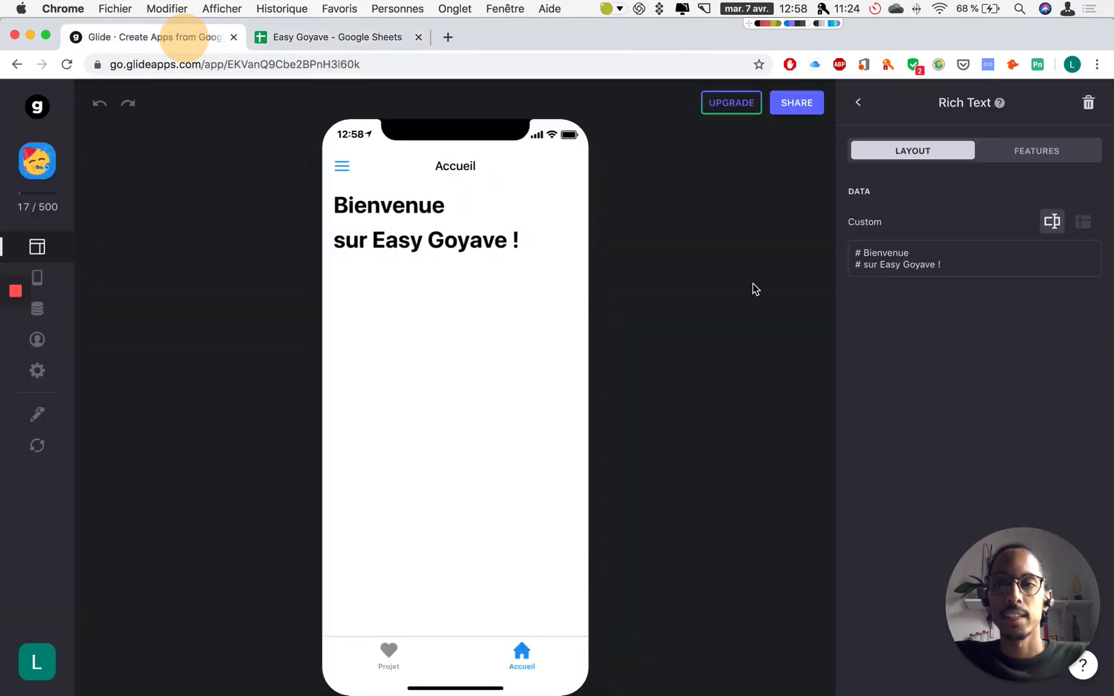
Paste the tagline under the heading and wrap it in asterisks to italicise it
{"action": "left_click", "coordinate": [963, 264]}
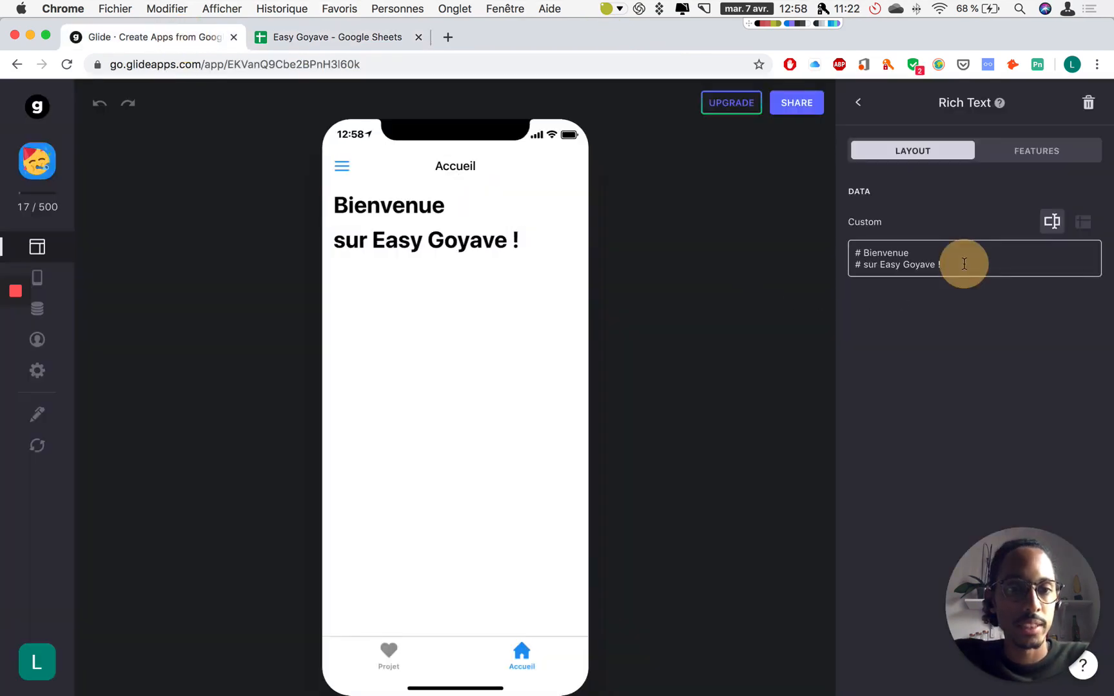
{"action": "key", "text": "Return"}
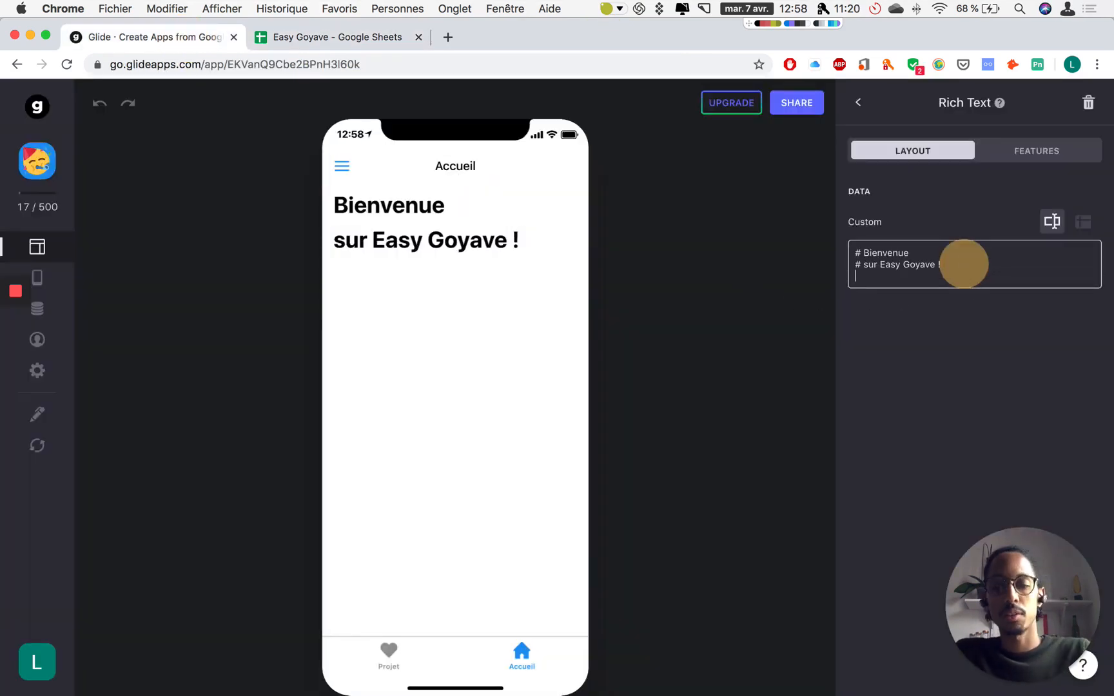
{"action": "key", "text": "super+v"}
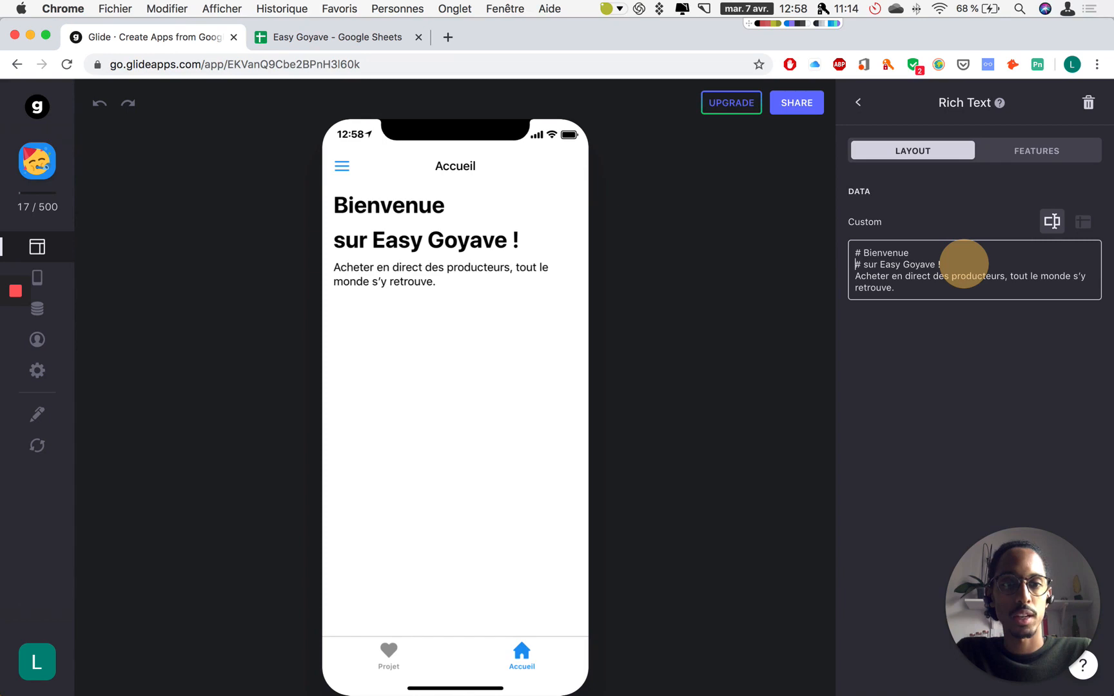
{"action": "key", "text": "Down"}
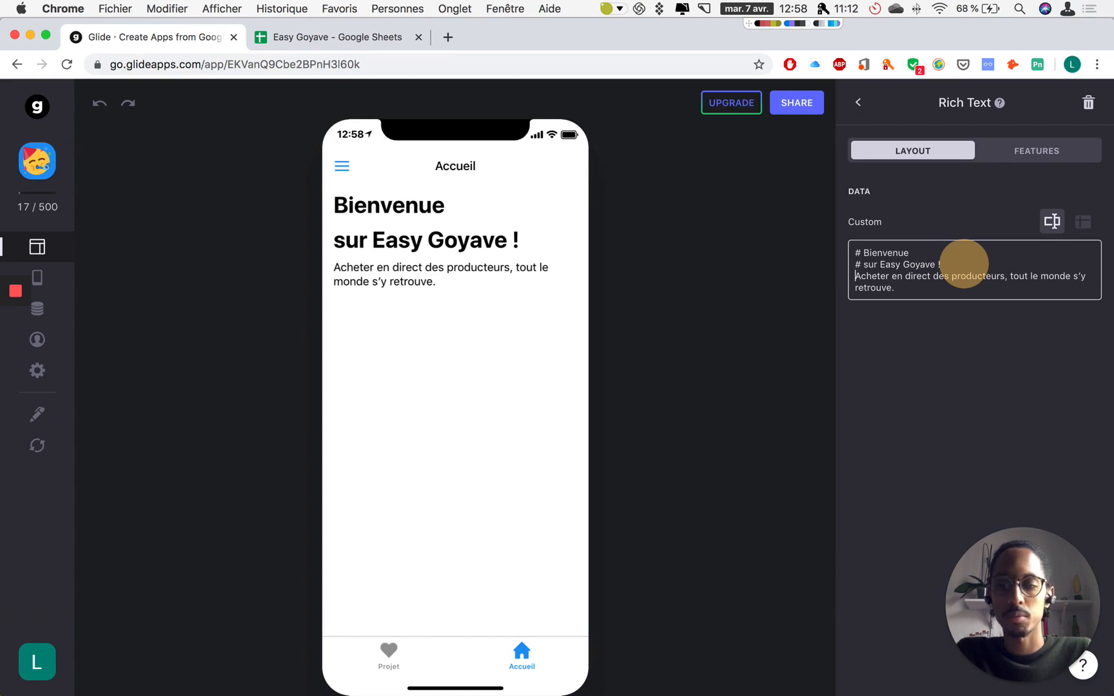
{"action": "type", "text": "*"}
{"action": "key", "text": "Down"}
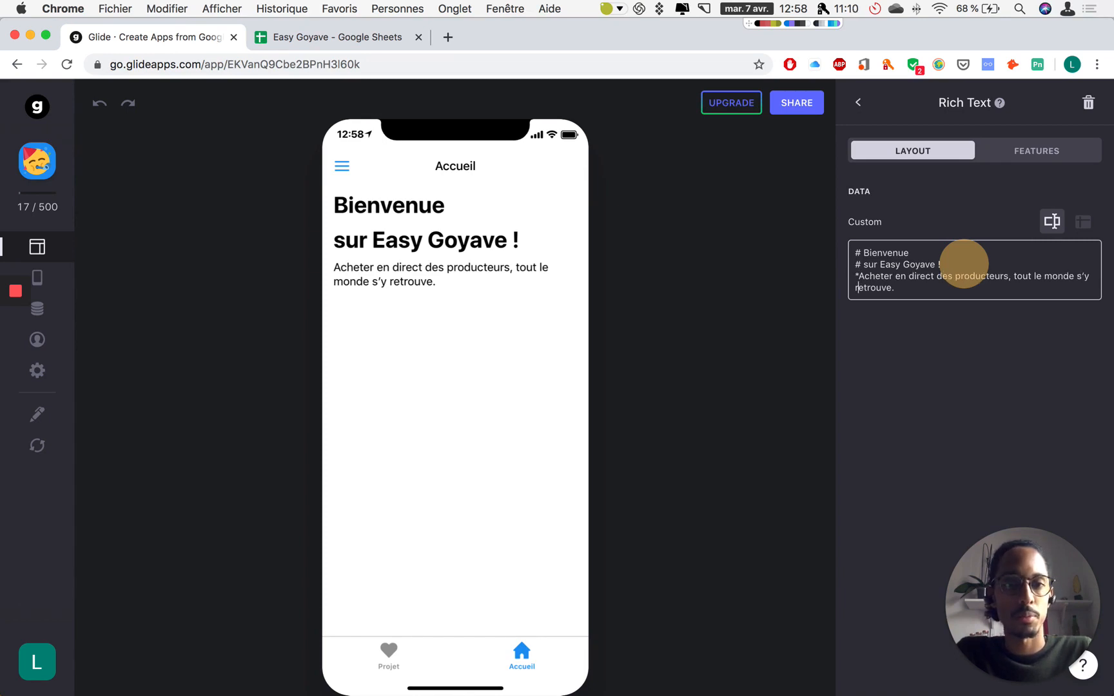
{"action": "key", "text": "End"}
{"action": "type", "text": "*"}
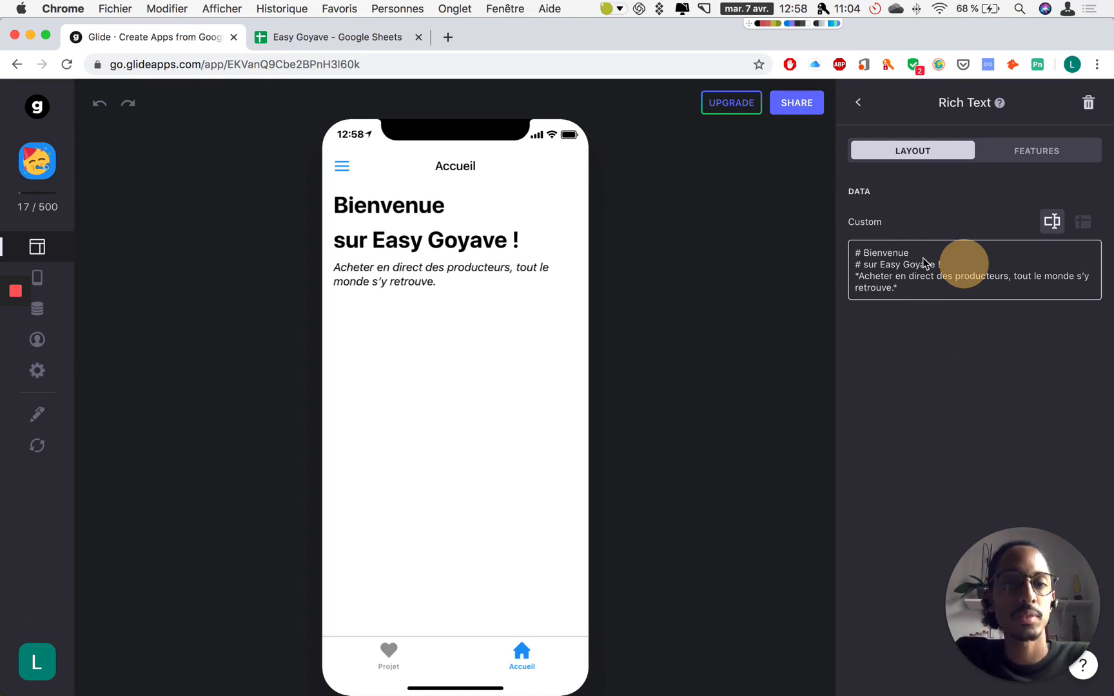
Insert a </br line break between the welcome heading and the tagline
{"action": "left_click", "coordinate": [948, 264]}
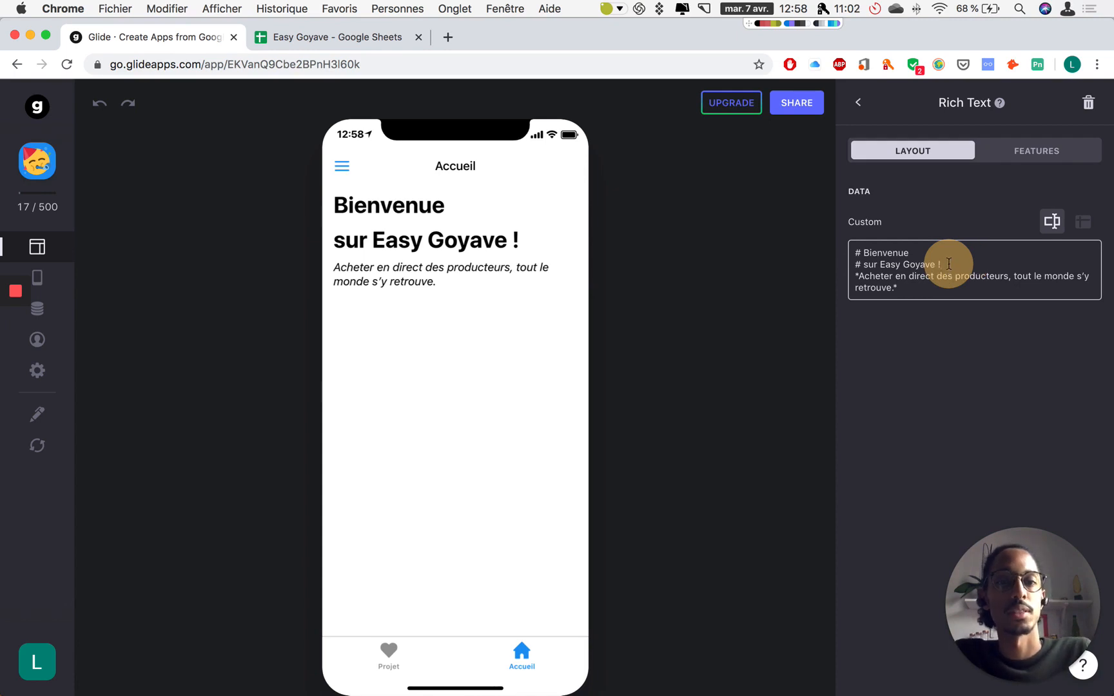
{"action": "key", "text": "Return"}
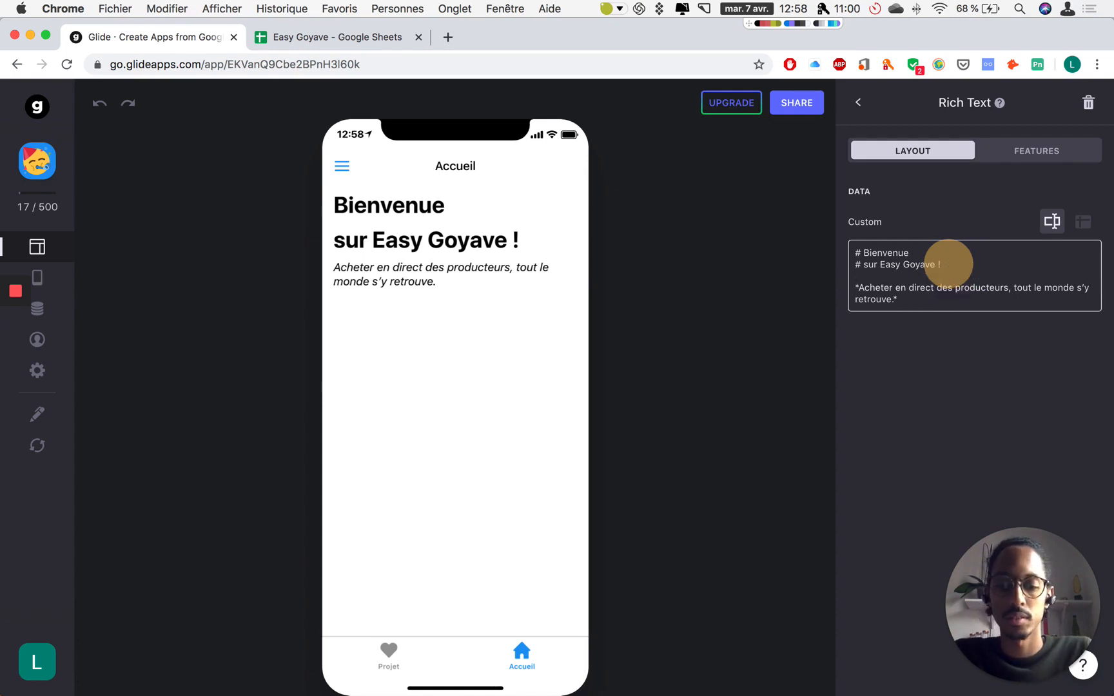
{"action": "type", "text": "</br>"}
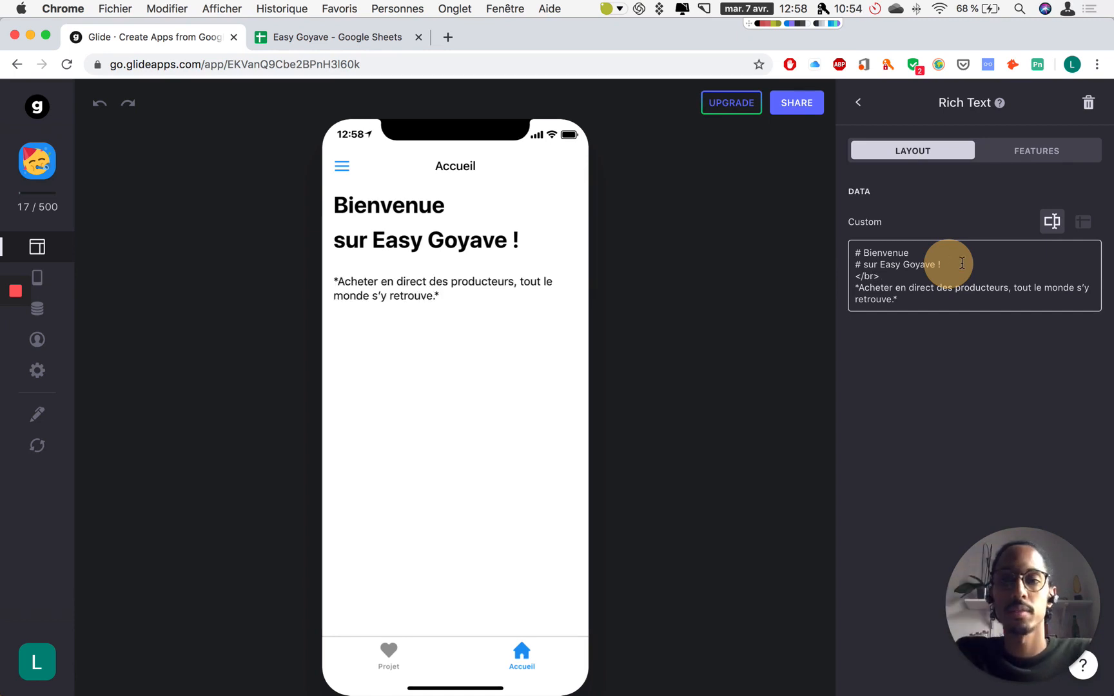
{"action": "key", "text": "Return"}
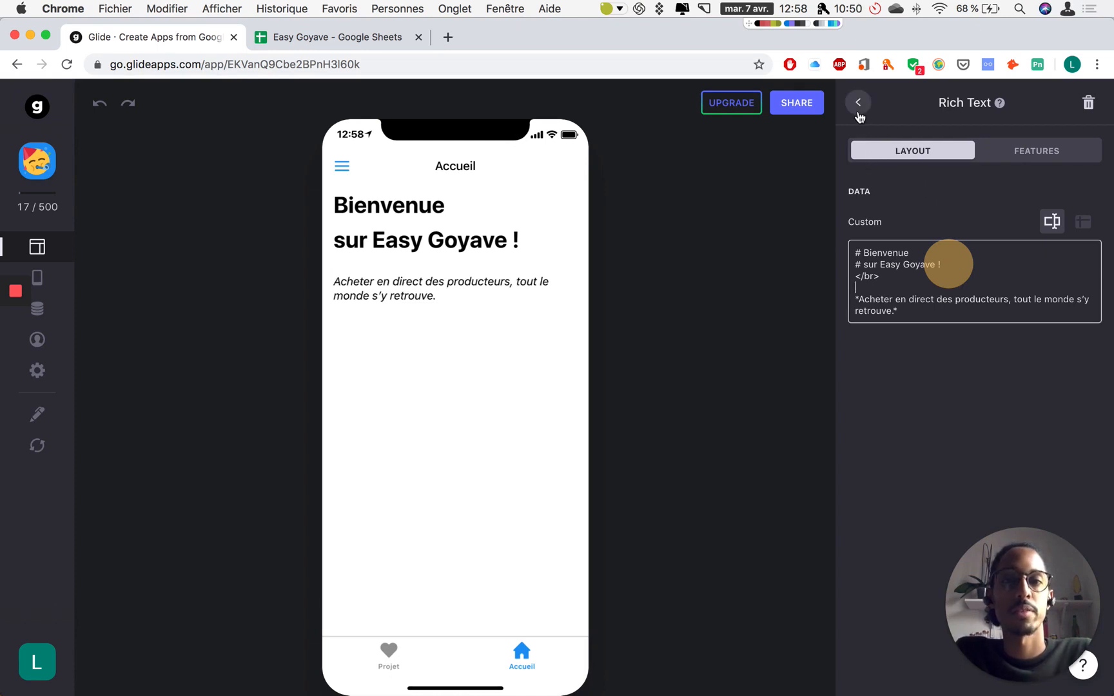
Add a '### 1. Choisis ton point de collecte' heading with a </br> below the tagline
{"action": "left_click", "coordinate": [913, 312]}
{"action": "key", "text": "Return"}
{"action": "key", "text": "Return"}
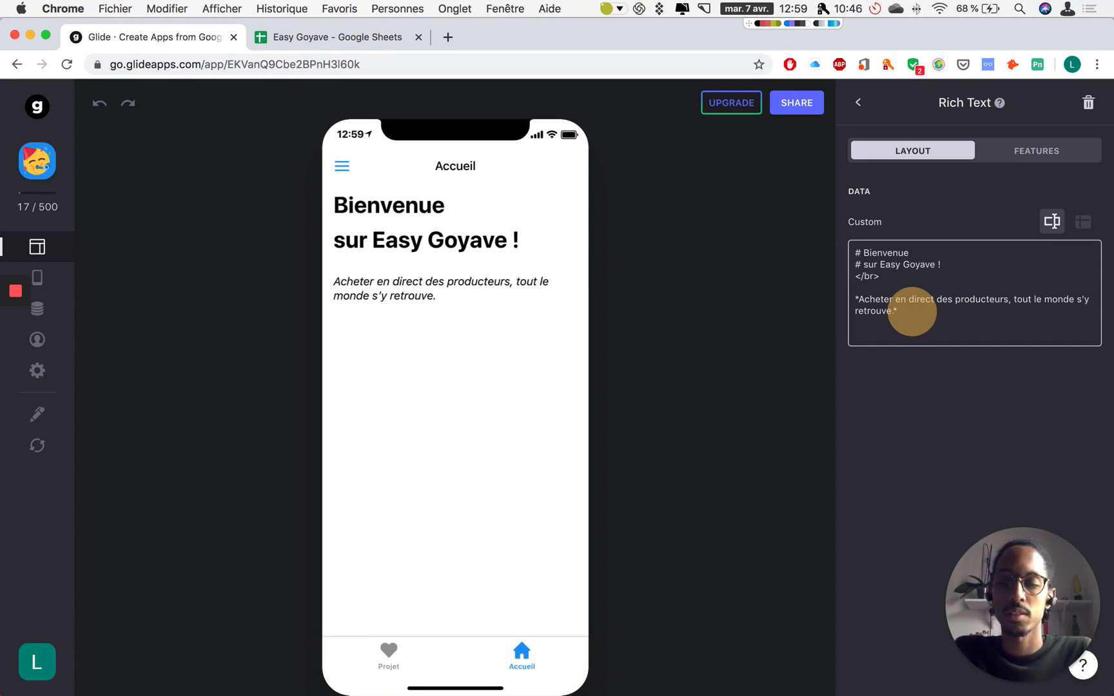
{"action": "type", "text": "###"}
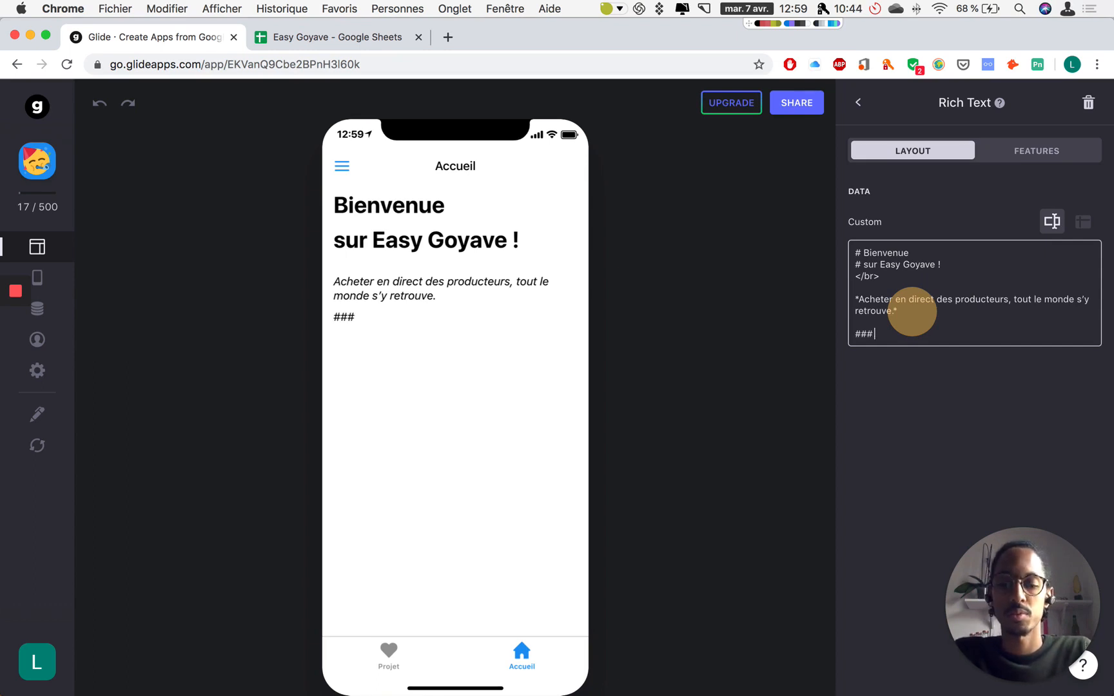
{"action": "type", "text": " 1. "}
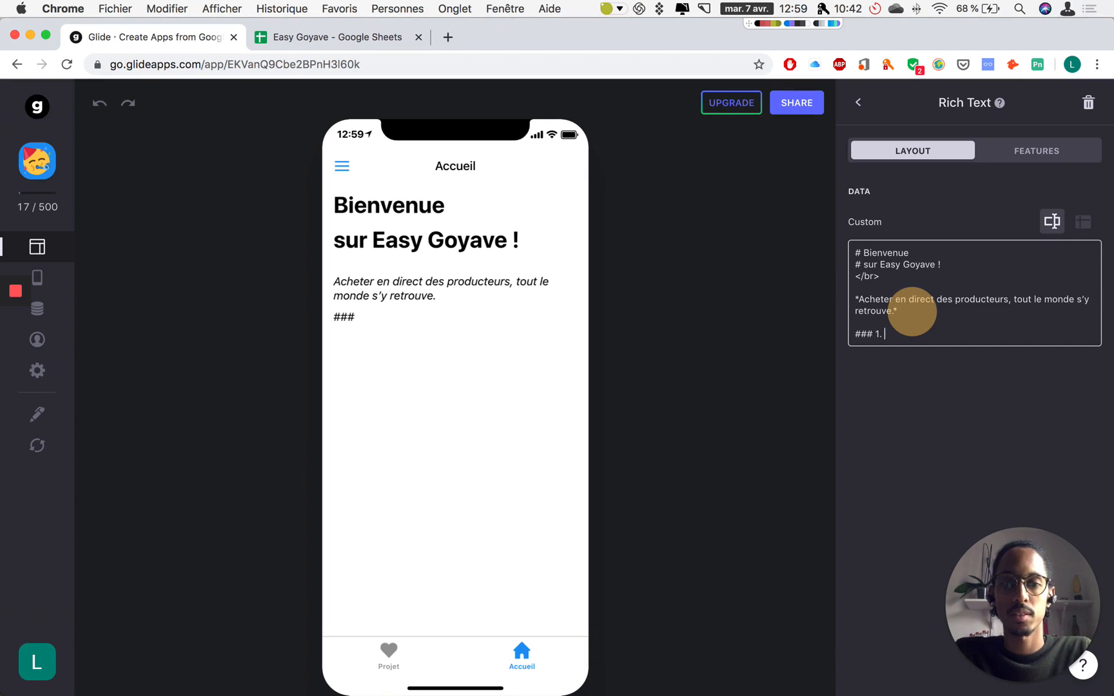
{"action": "type", "text": "Choisis ton"}
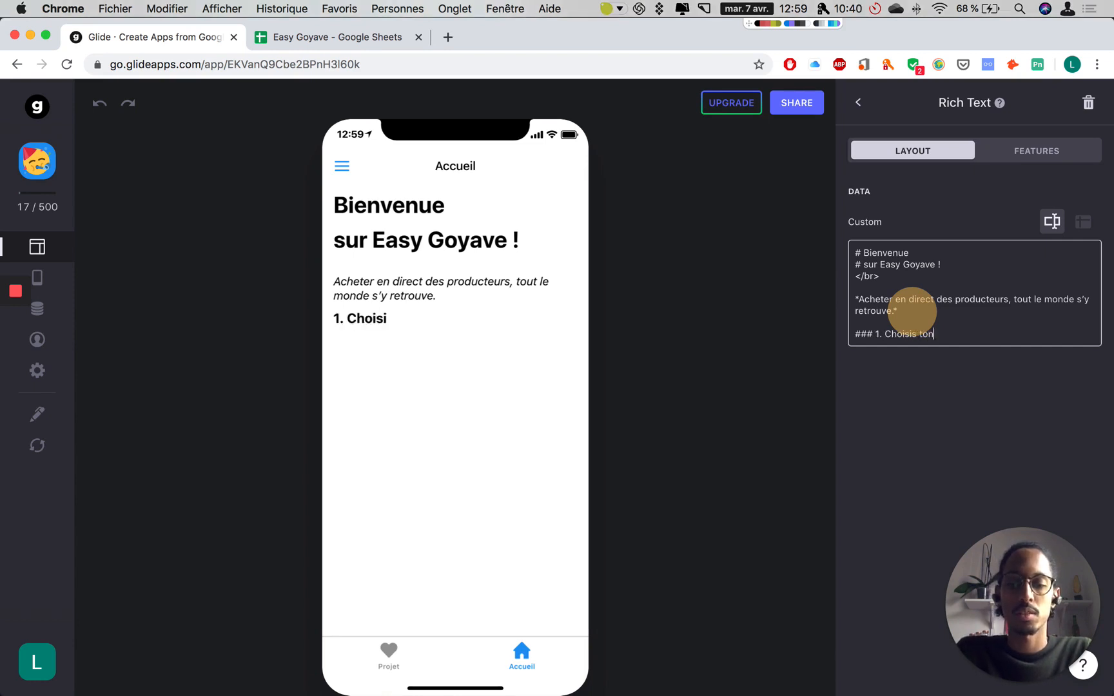
{"action": "type", "text": " point de collecte"}
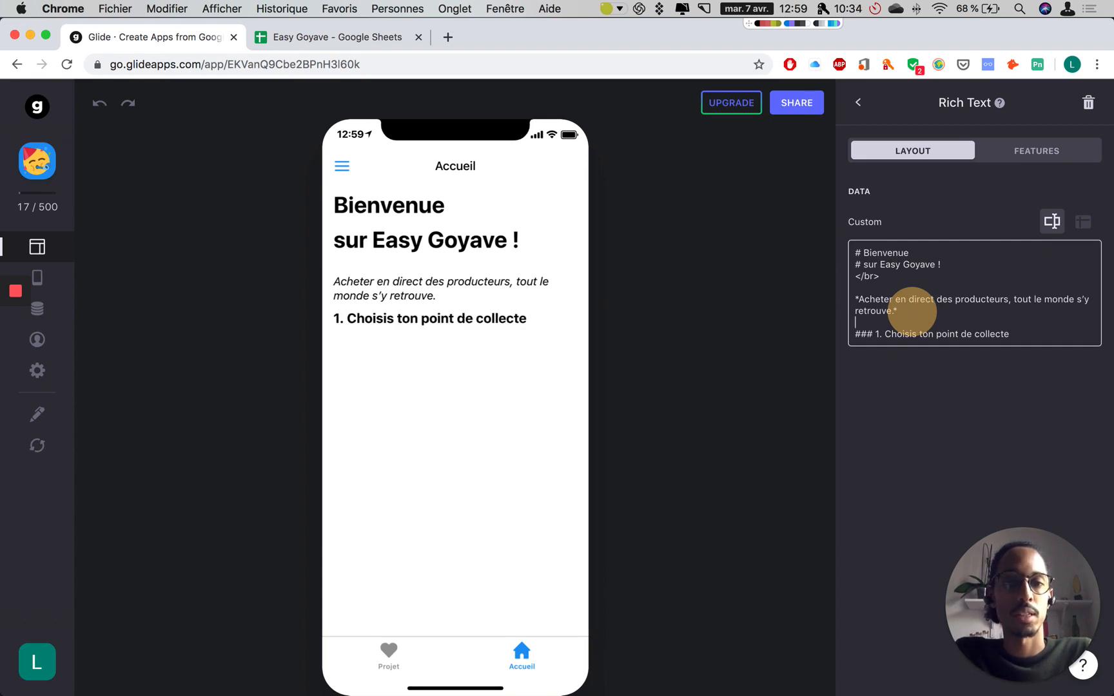
{"action": "key", "text": "Return"}
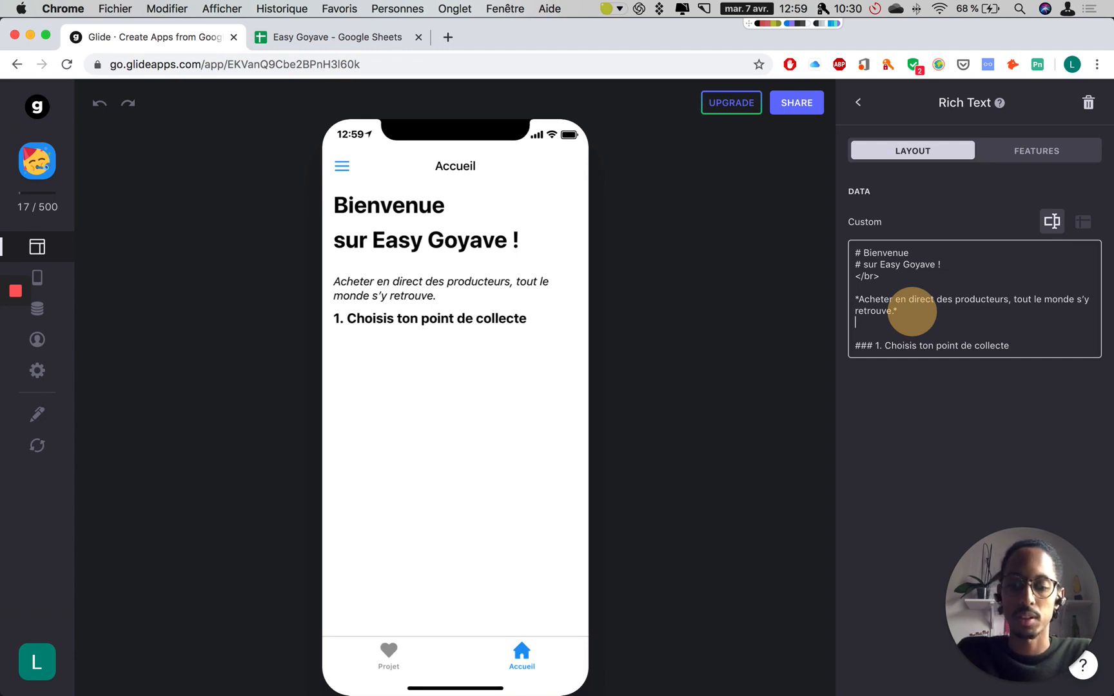
{"action": "type", "text": "</br>"}
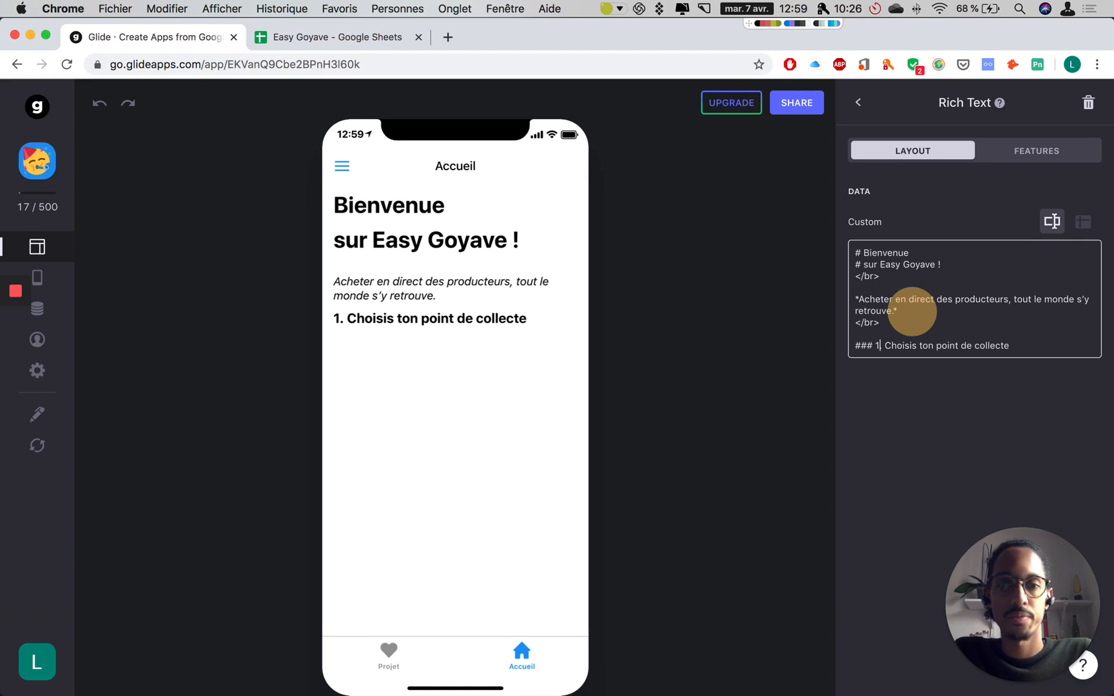
{"action": "key", "text": "Return"}
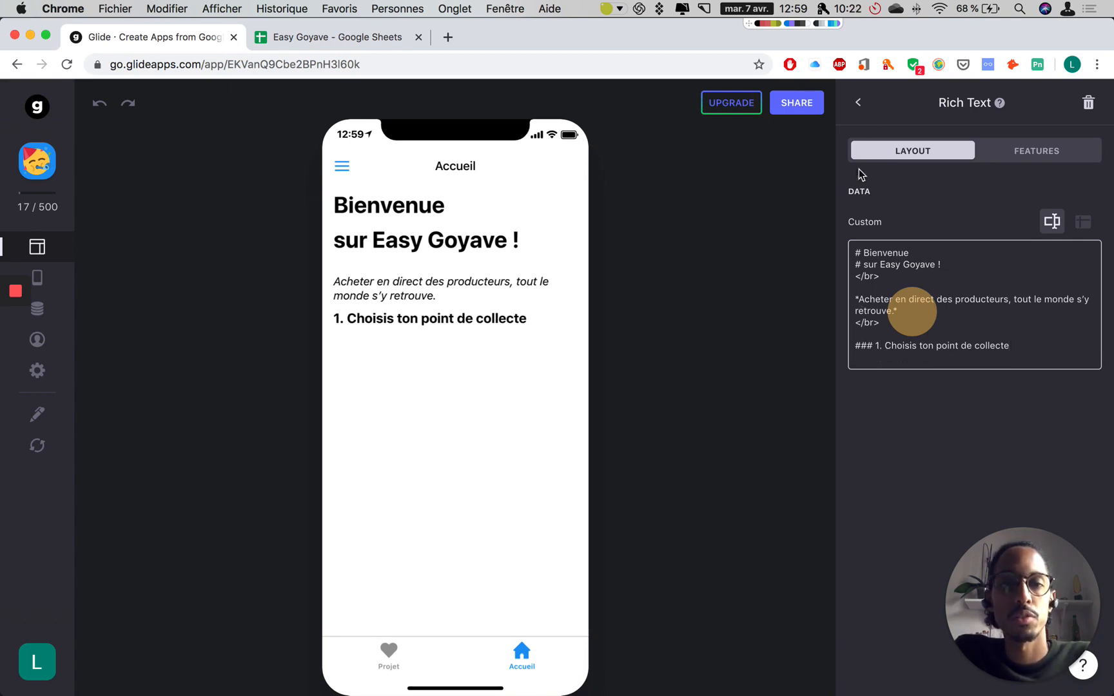
Leave the Rich Text editor and open the Particulier table in the Data editor
{"action": "left_click", "coordinate": [858, 103]}
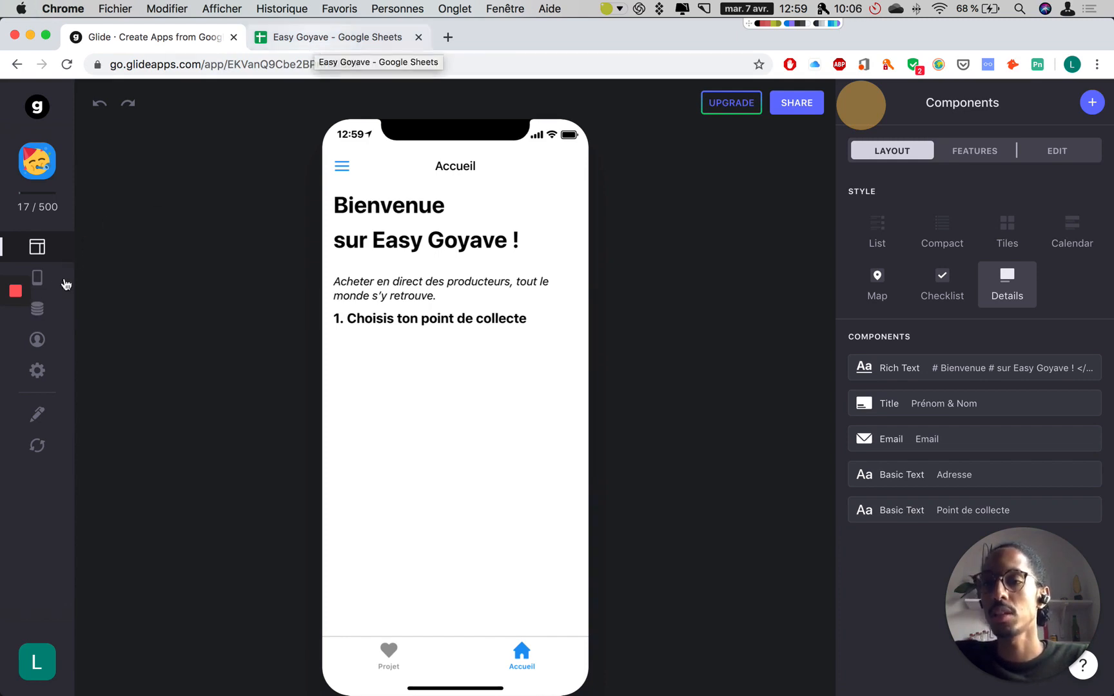
{"action": "left_click", "coordinate": [38, 311]}
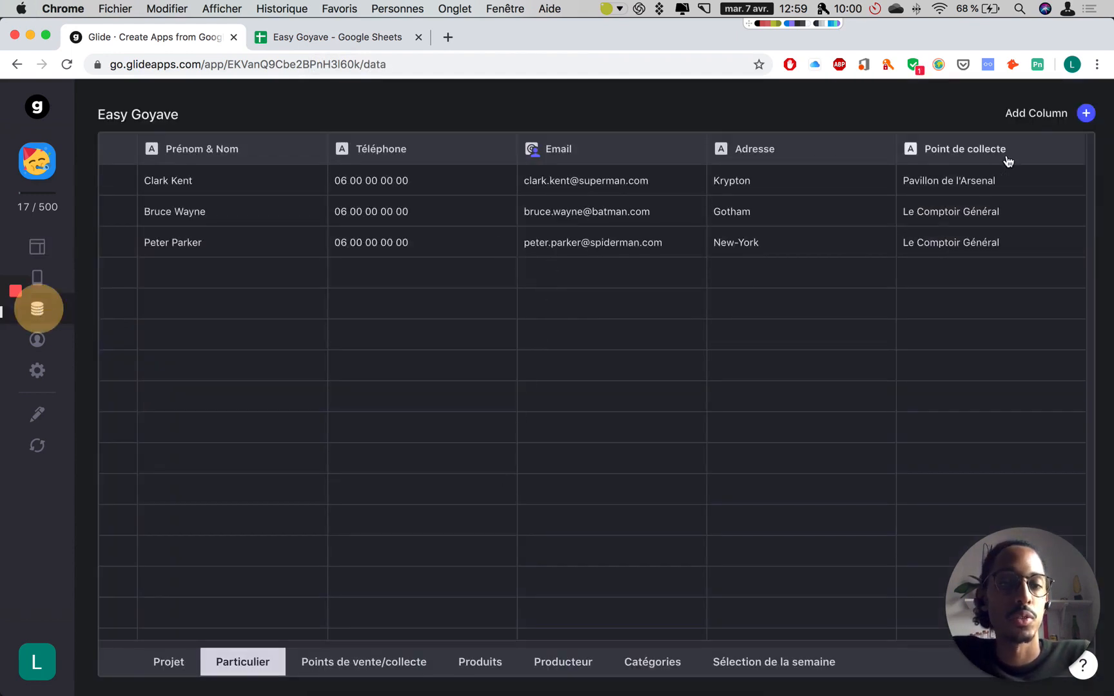
Check the Notion reference screenshots, then add a new column to the Particulier table
{"action": "key", "text": "ctrl+Left"}
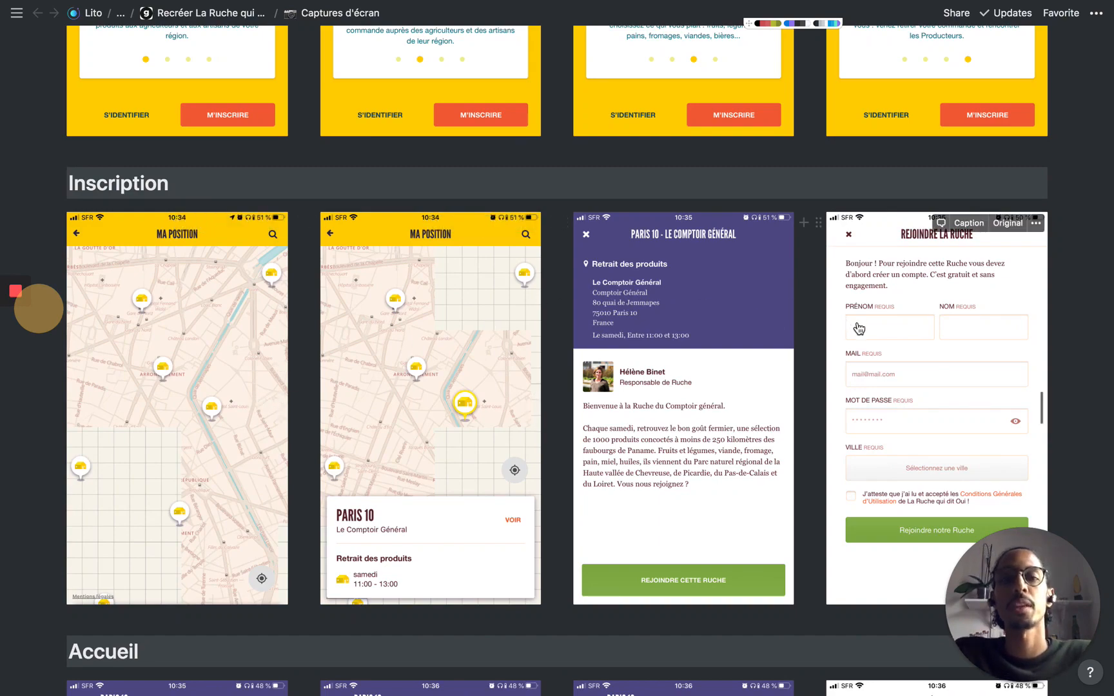
{"action": "key", "text": "ctrl+Right"}
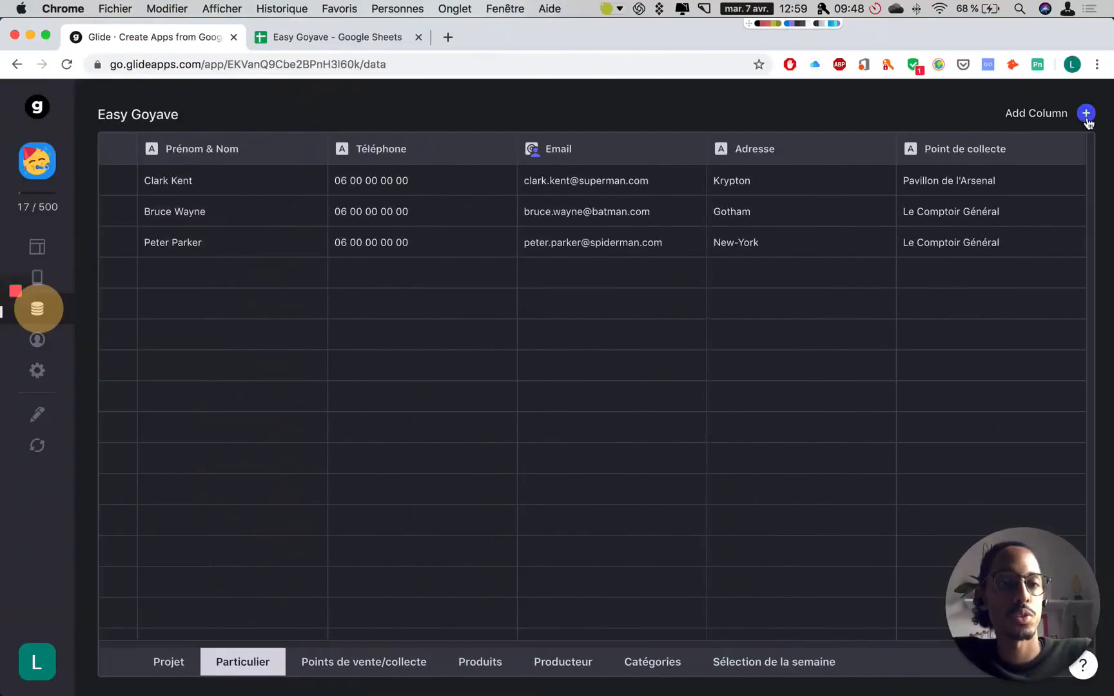
{"action": "left_click", "coordinate": [1086, 113]}
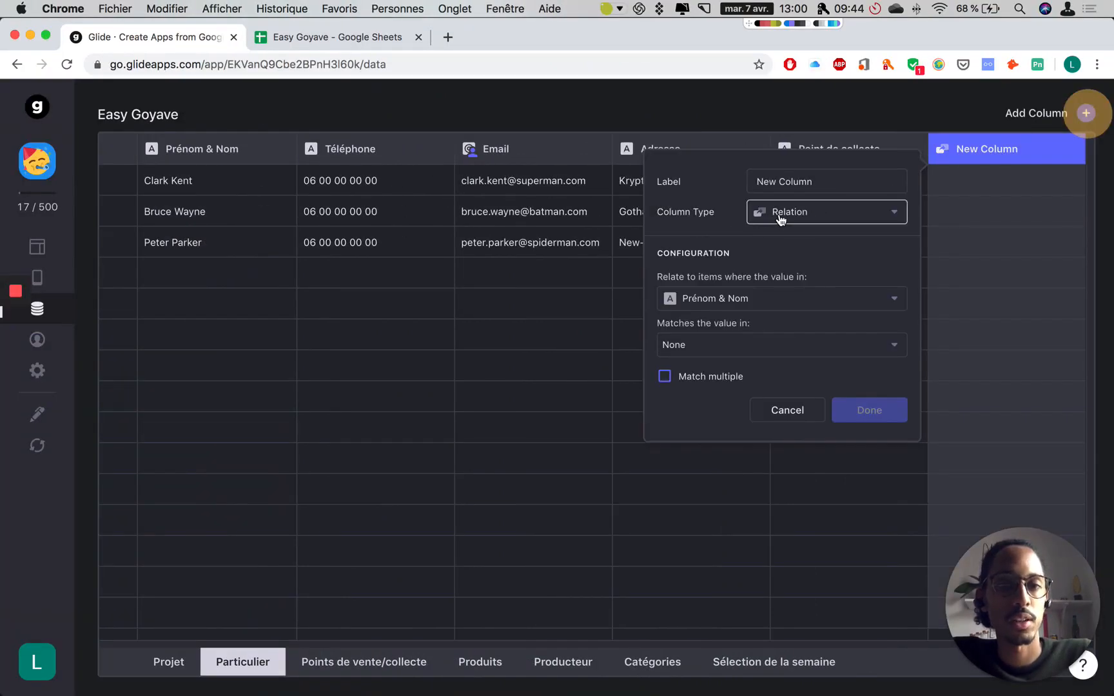
Name the new Relation column 'Particulier/Point de collecte'
{"action": "triple_click", "coordinate": [828, 182]}
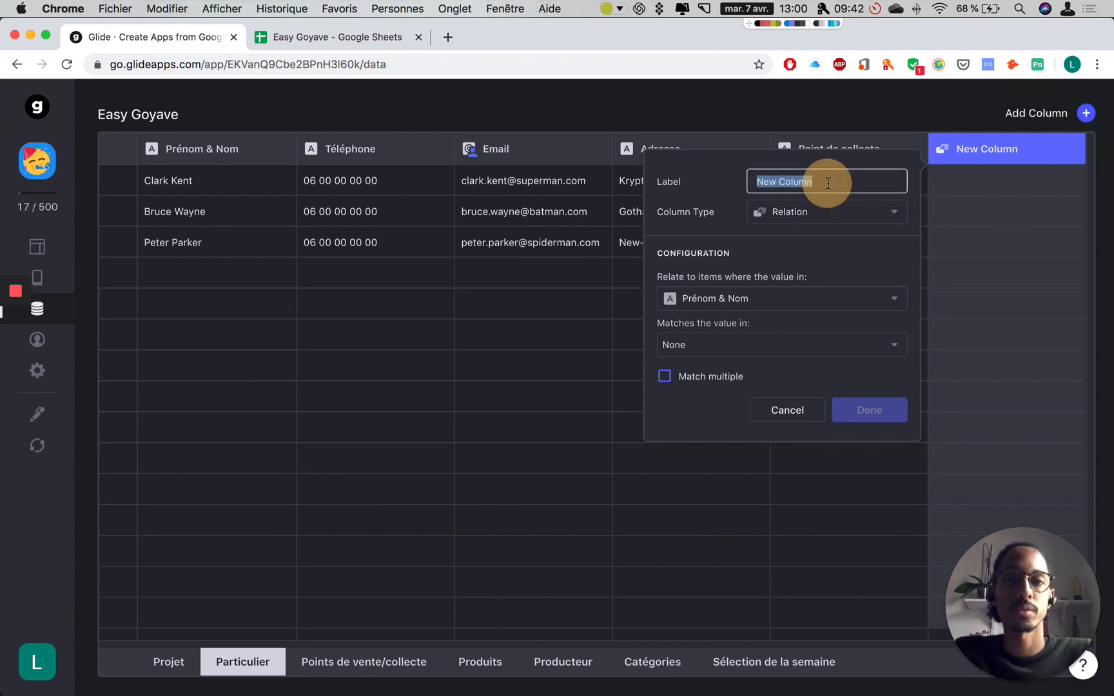
{"action": "type", "text": "P"}
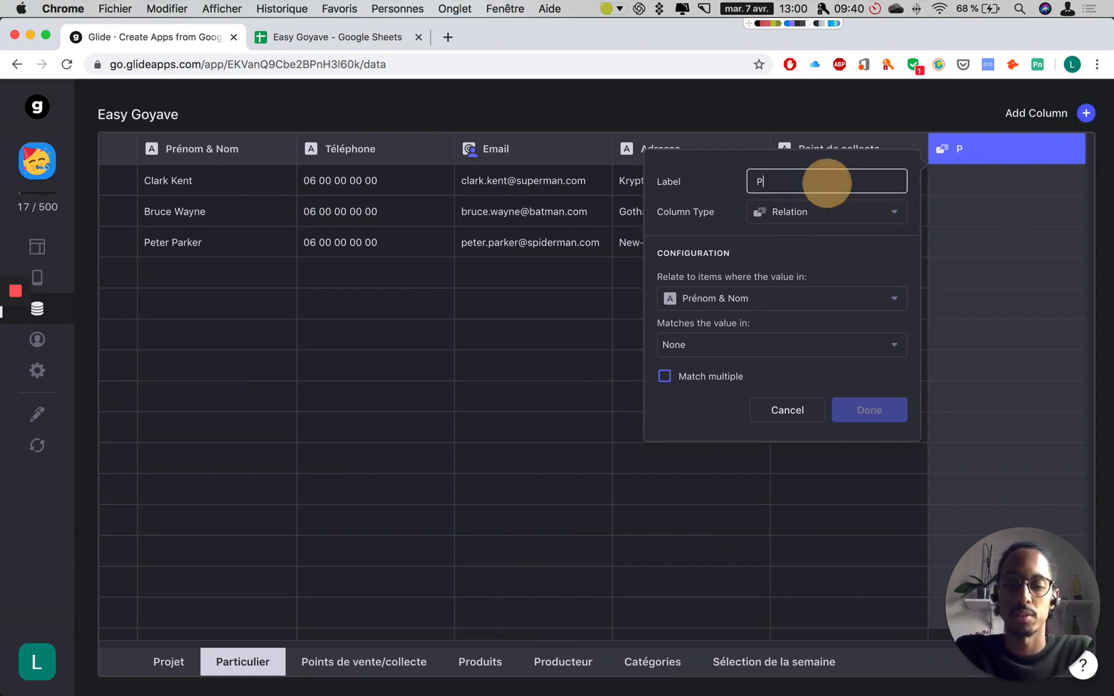
{"action": "type", "text": "articulier"}
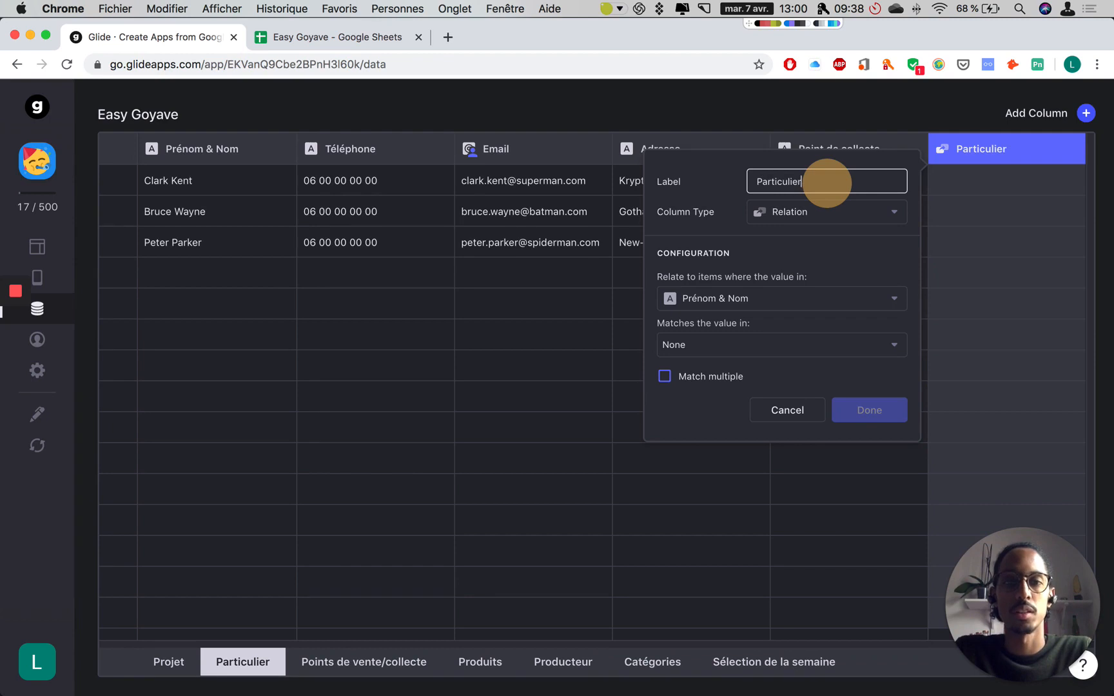
{"action": "type", "text": "/P"}
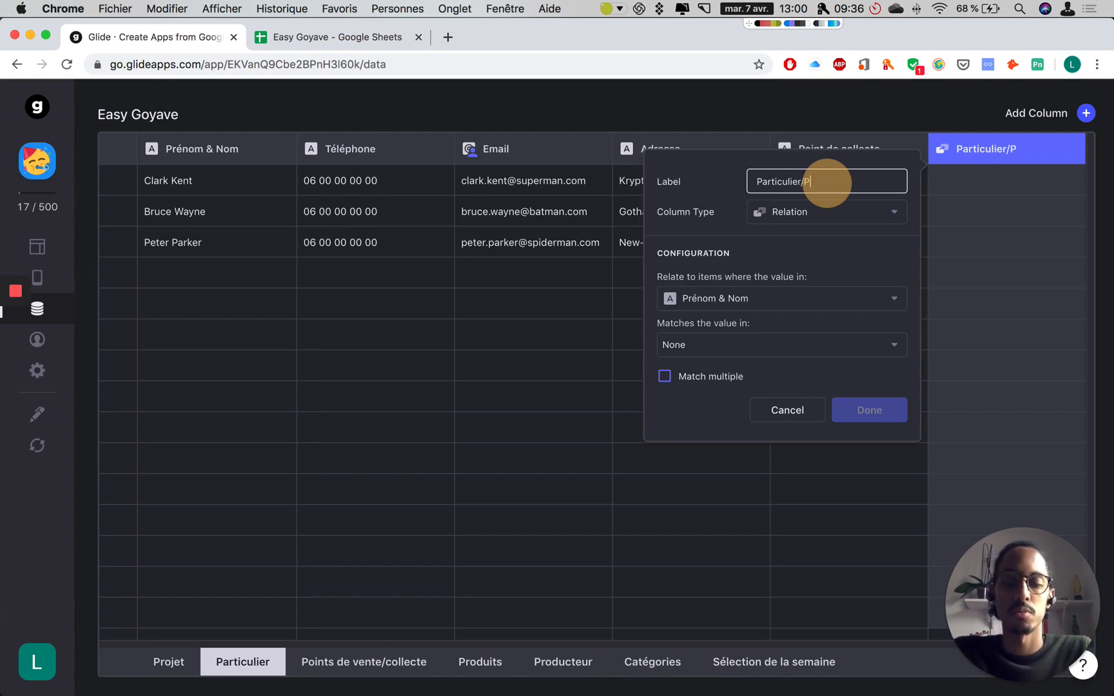
{"action": "type", "text": "oint de collecte"}
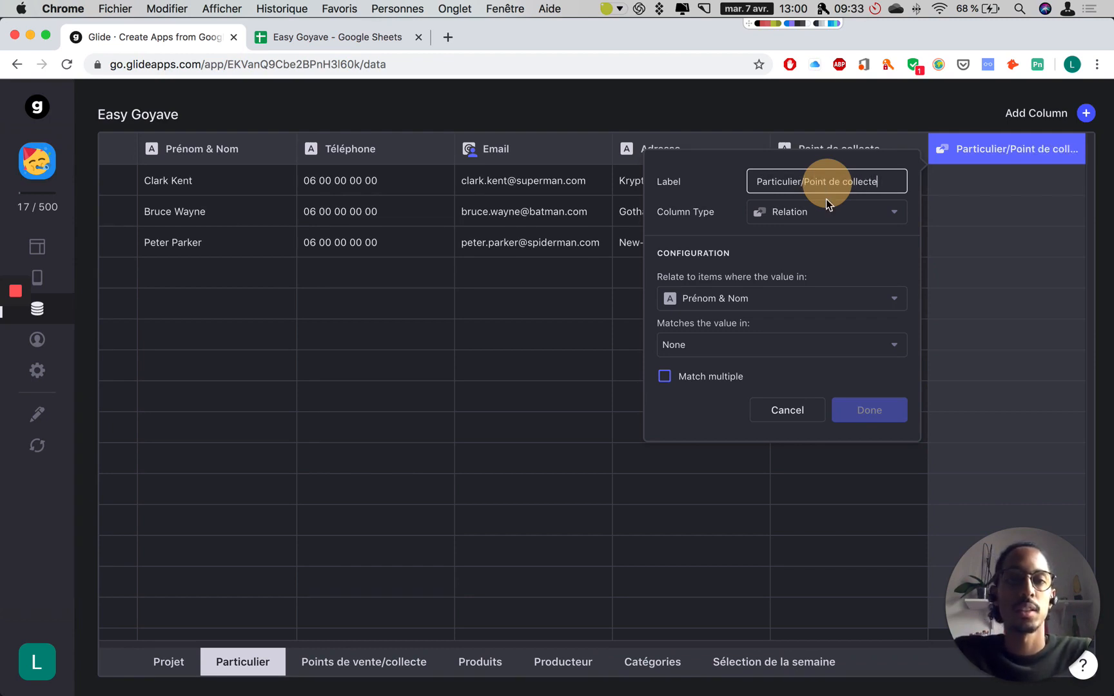
{"action": "left_click", "coordinate": [824, 253]}
{"action": "left_click", "coordinate": [824, 252]}
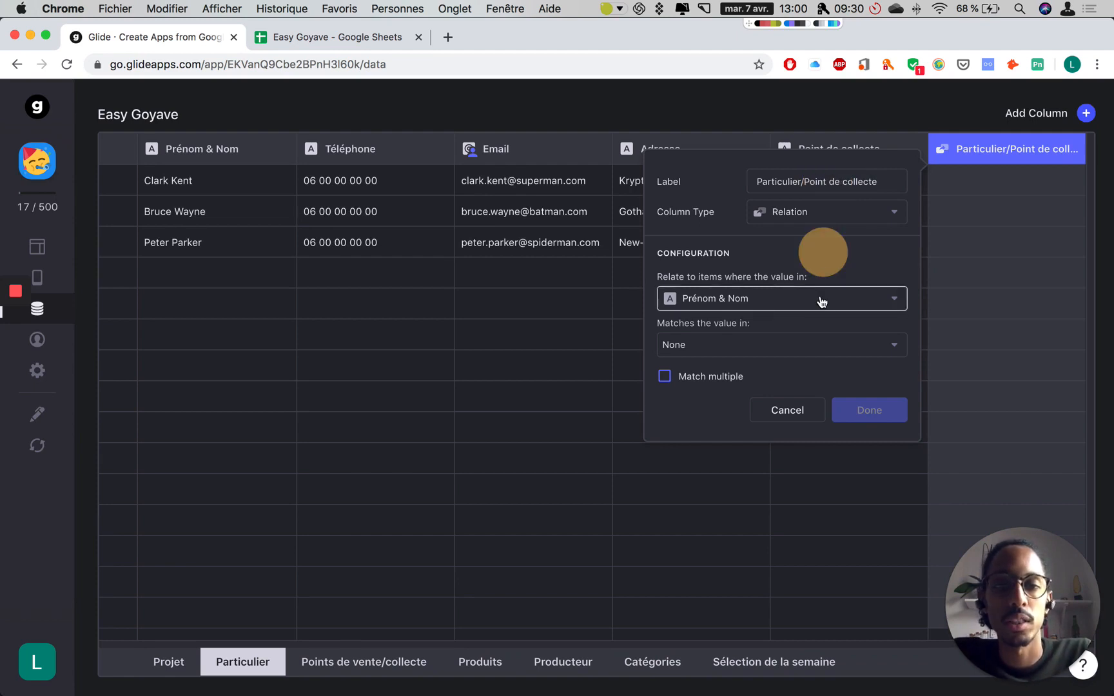
Relate the Point de collecte column to Nom in Points de vente/collecte and confirm
{"action": "left_click", "coordinate": [790, 301]}
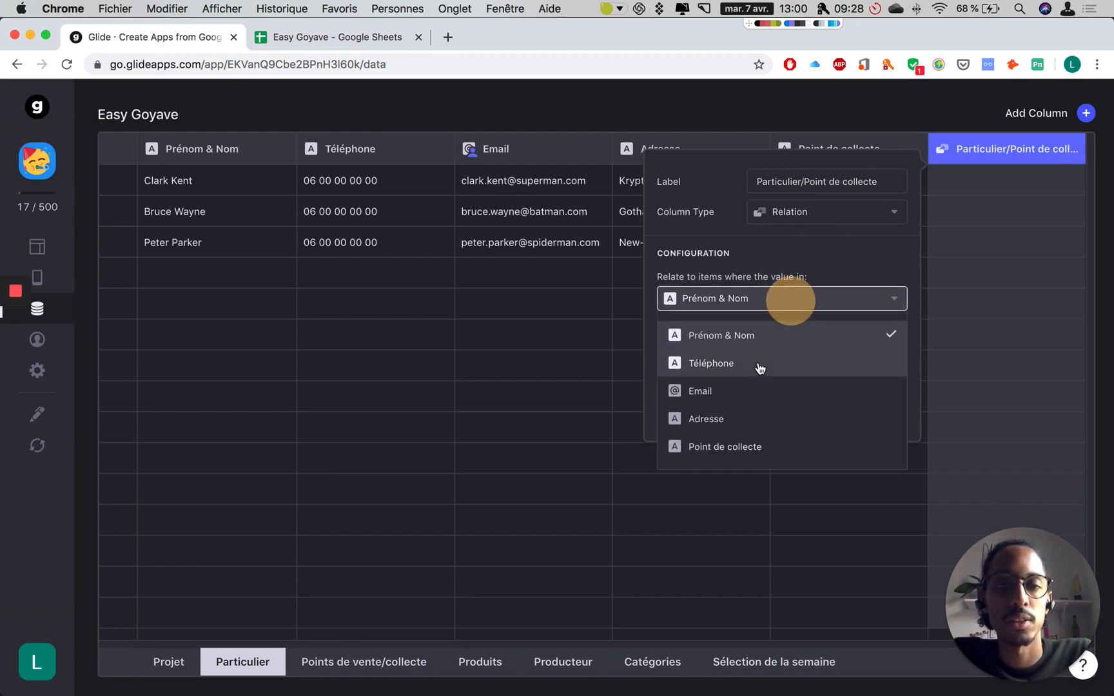
{"action": "left_click", "coordinate": [742, 449]}
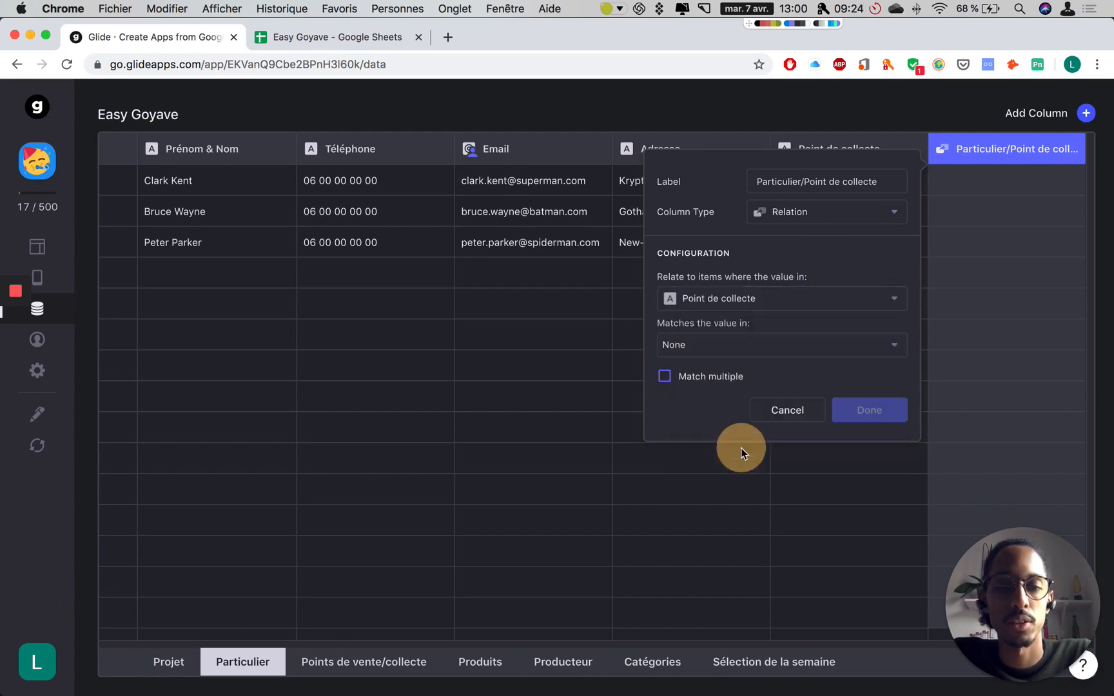
{"action": "left_click", "coordinate": [736, 351]}
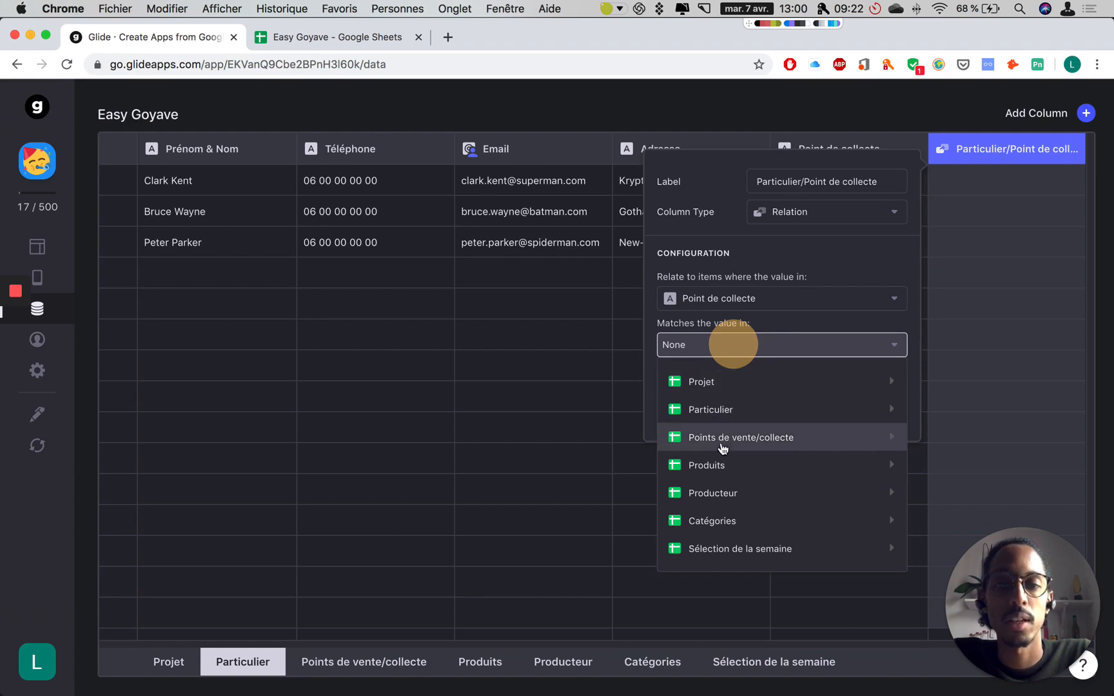
{"action": "mouse_move", "coordinate": [721, 450]}
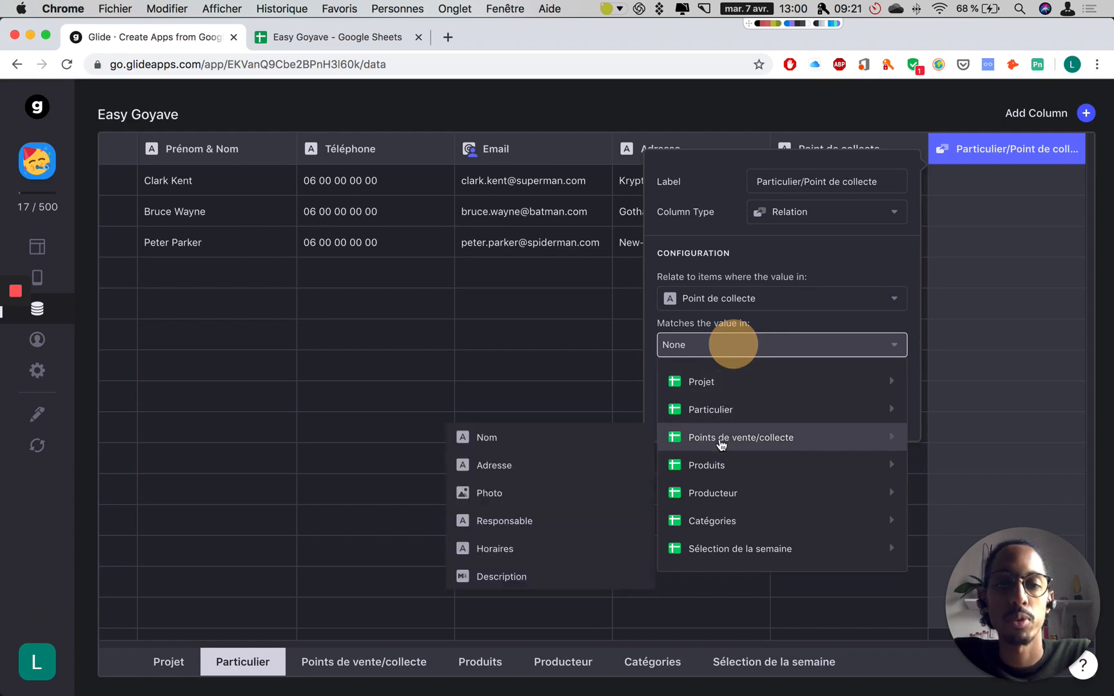
{"action": "left_click", "coordinate": [560, 440]}
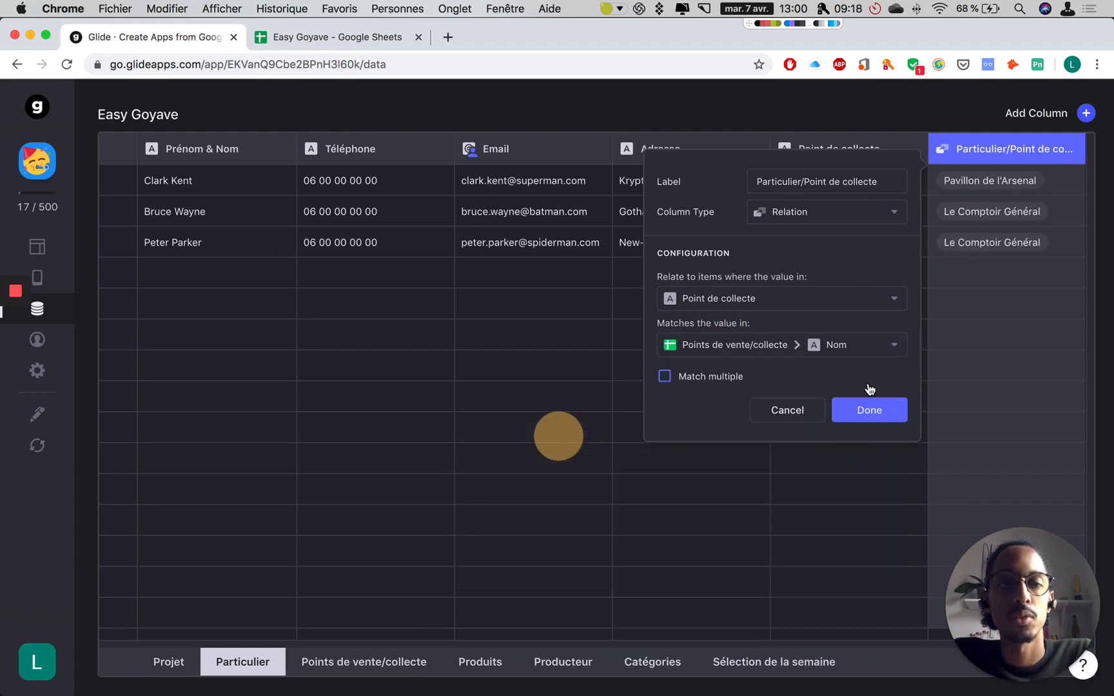
{"action": "left_click", "coordinate": [871, 411]}
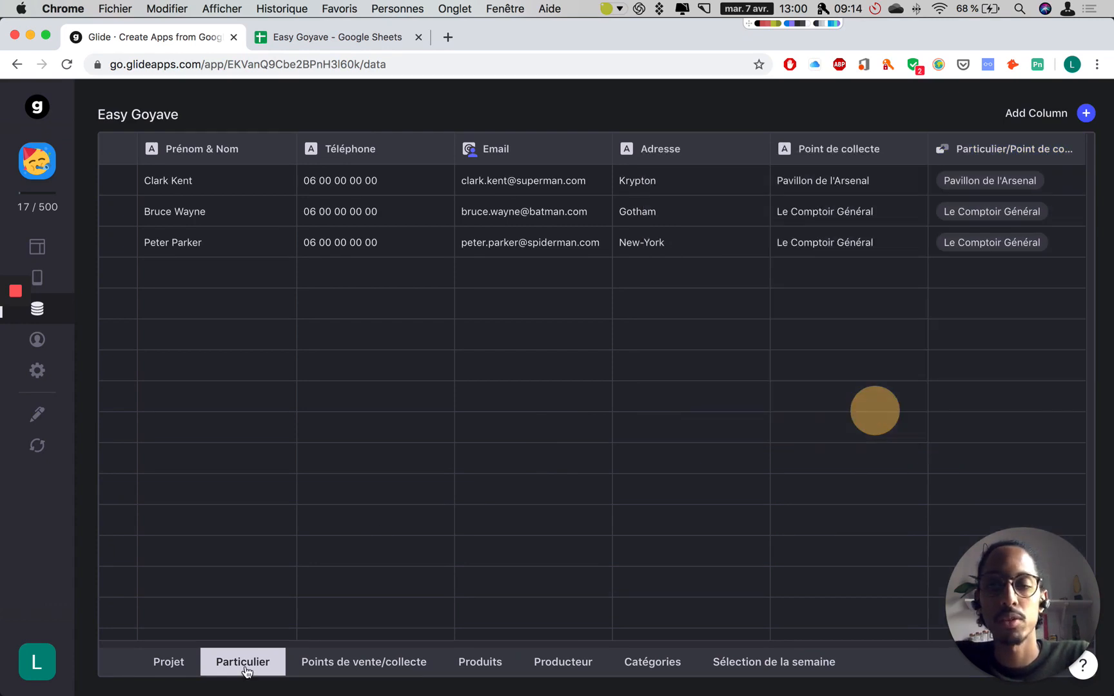
Review the Points de vente/collecte sheet, then go back to Particulier and the layout editor
{"action": "left_click", "coordinate": [354, 668]}
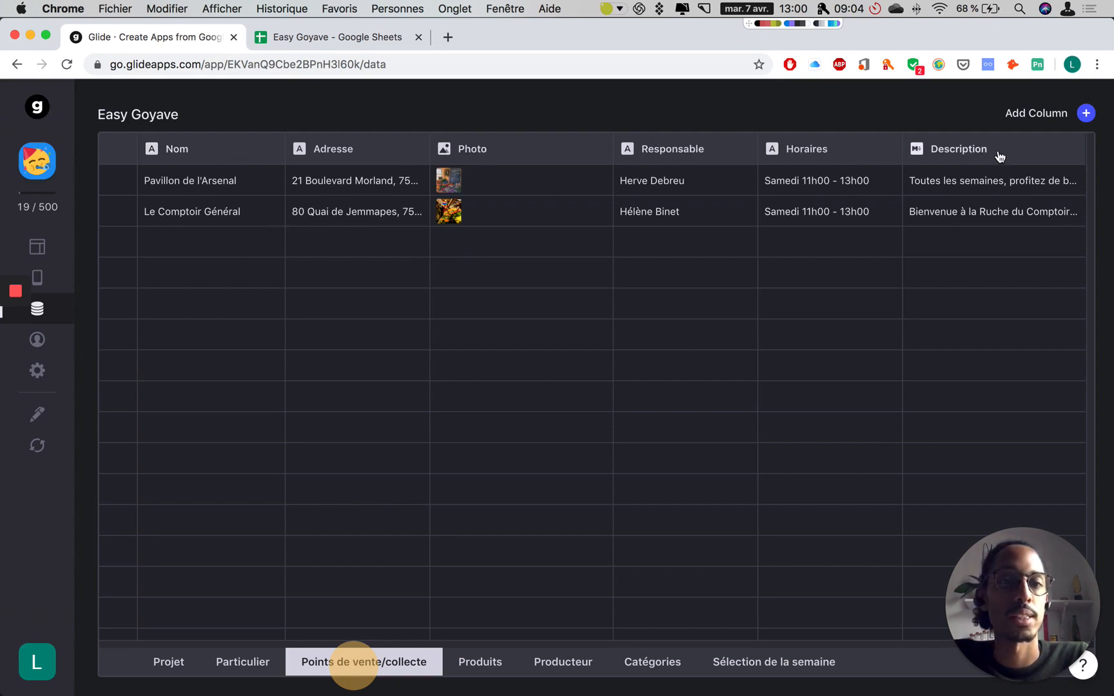
{"action": "left_click", "coordinate": [243, 664]}
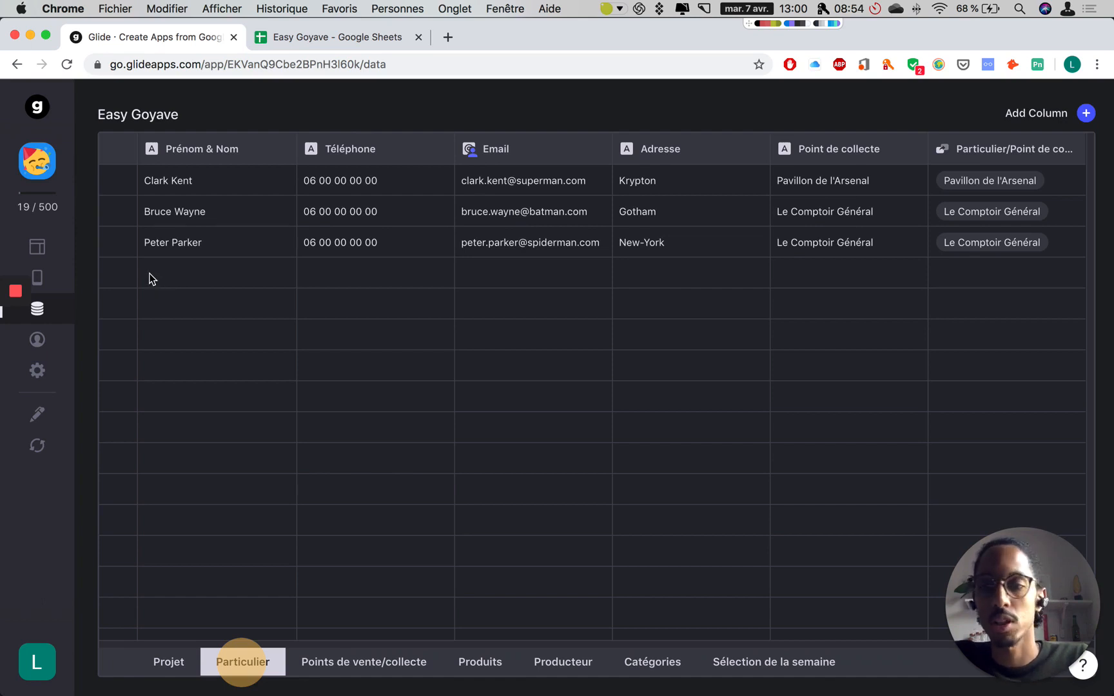
{"action": "left_click", "coordinate": [37, 250]}
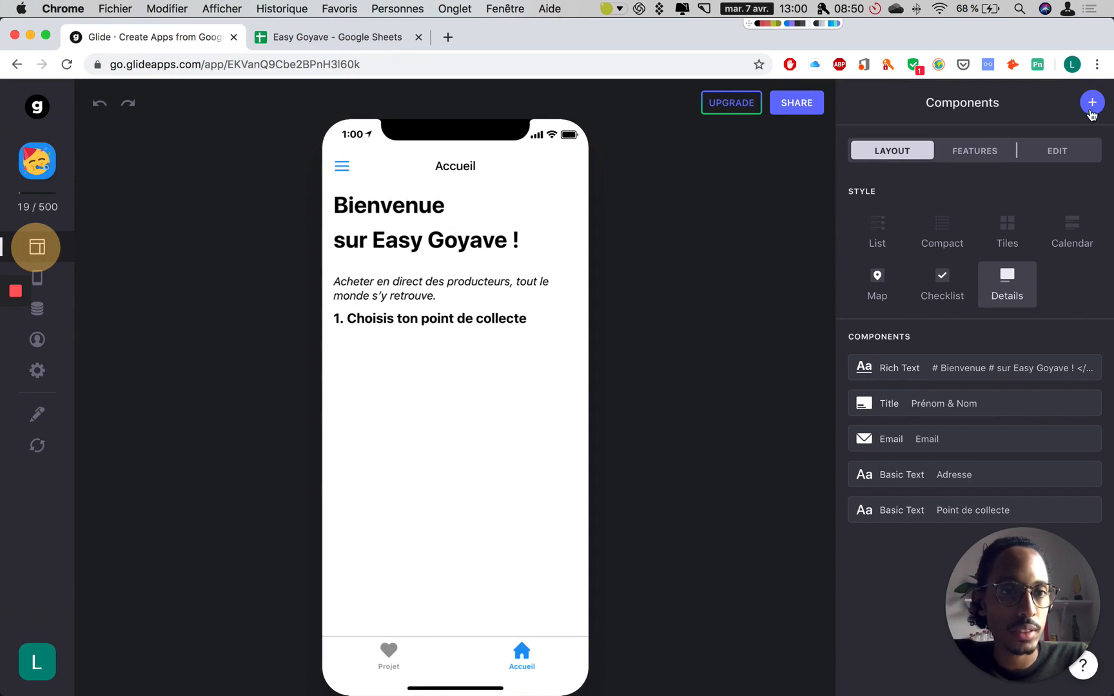
Add a Relation component to Accueil using the Particulier/Point de collecte column
{"action": "left_click", "coordinate": [1090, 108]}
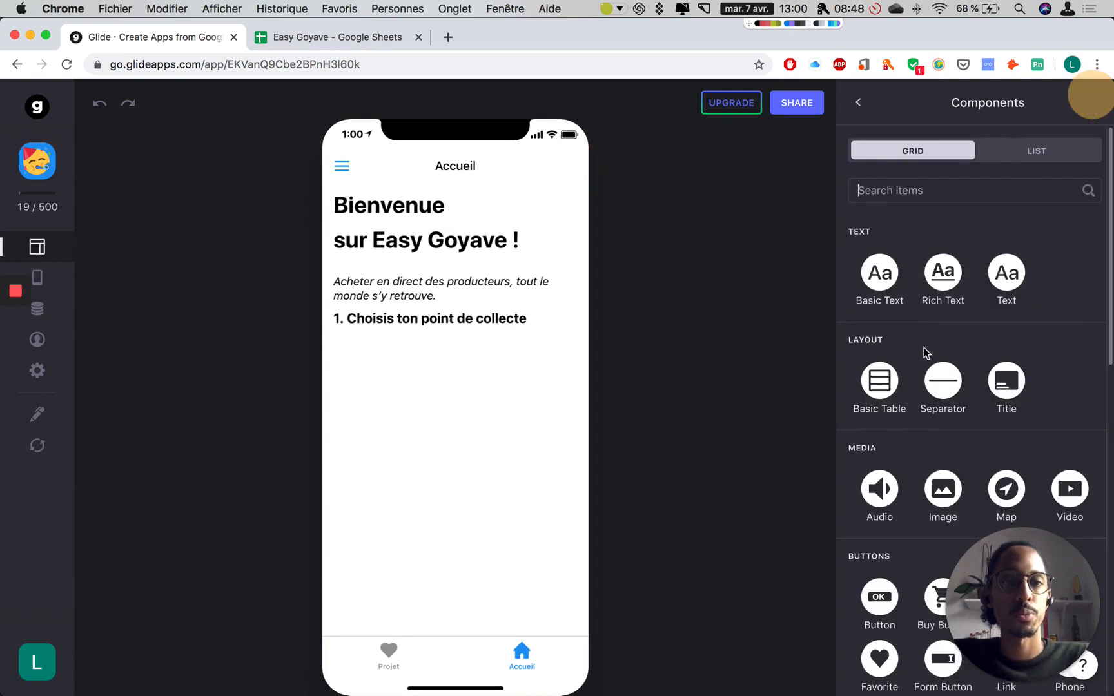
{"action": "type", "text": "rela"}
{"action": "left_click", "coordinate": [880, 278]}
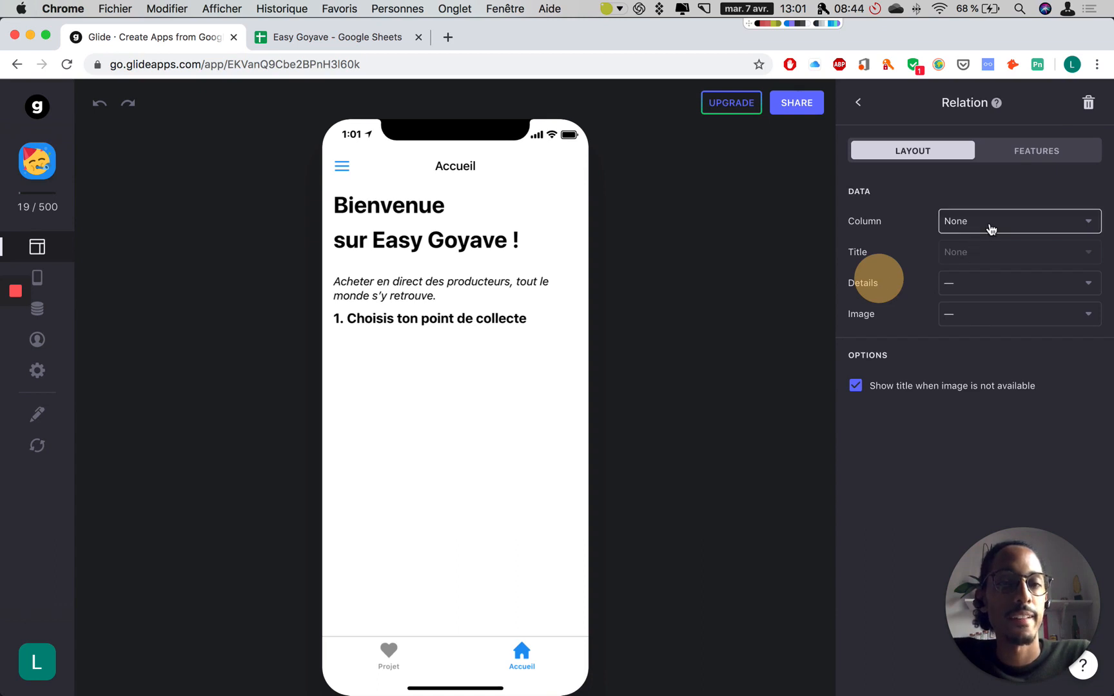
{"action": "left_click", "coordinate": [990, 225]}
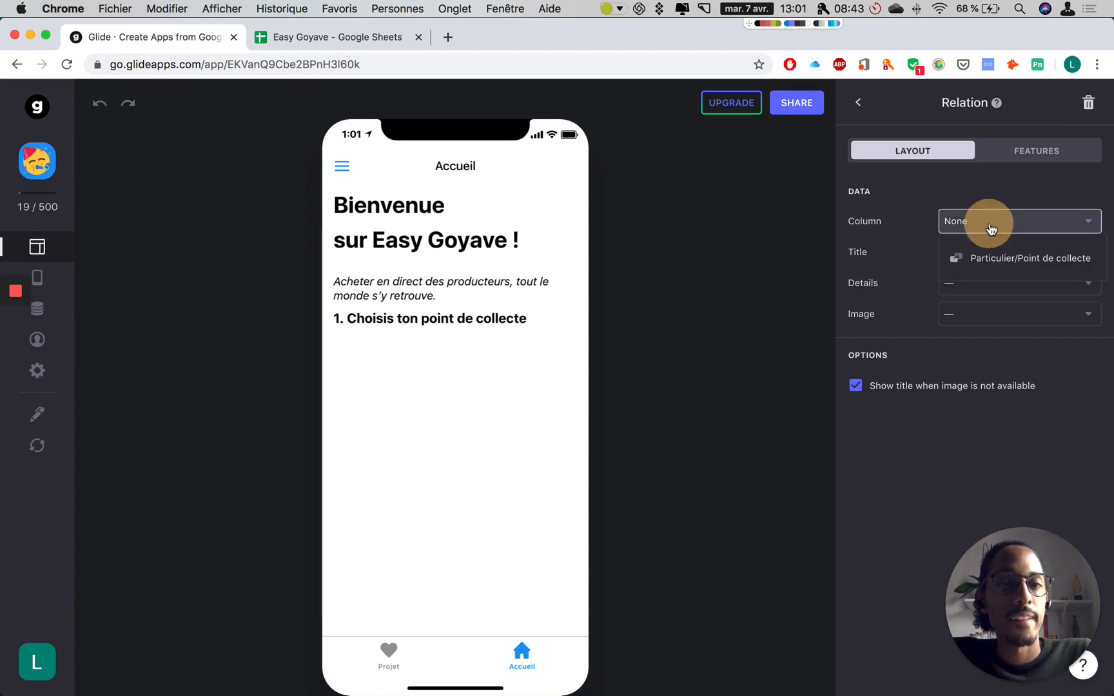
{"action": "left_click", "coordinate": [1000, 261]}
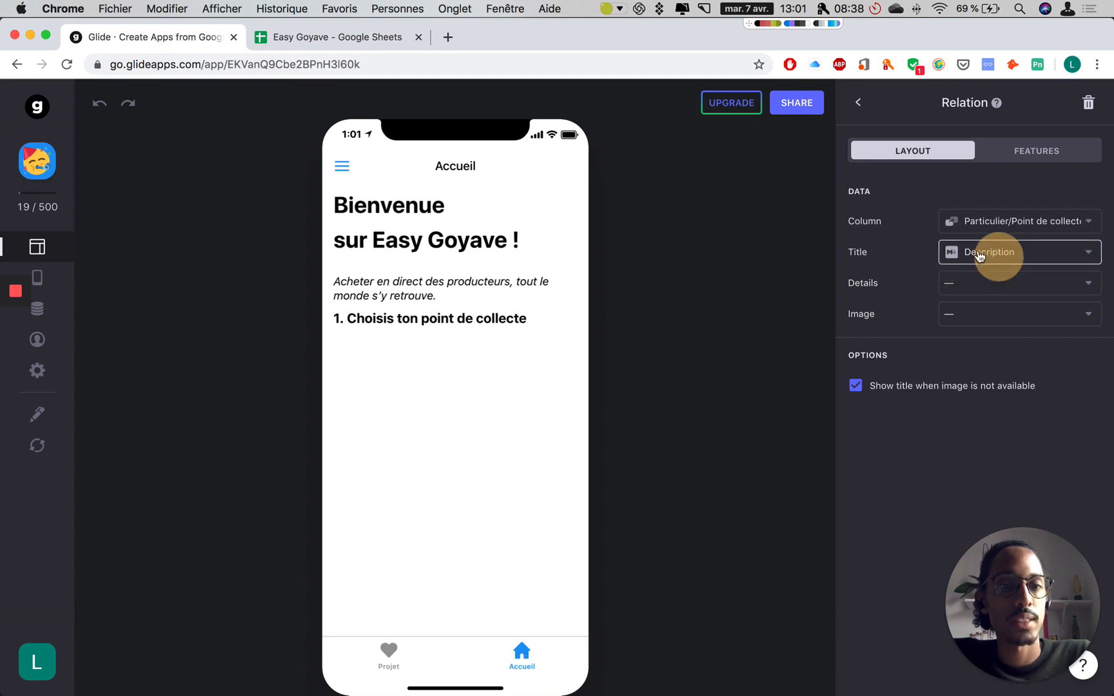
Set the relation's title to Nom, details to Adresse and image to Photo
{"action": "left_click", "coordinate": [979, 255]}
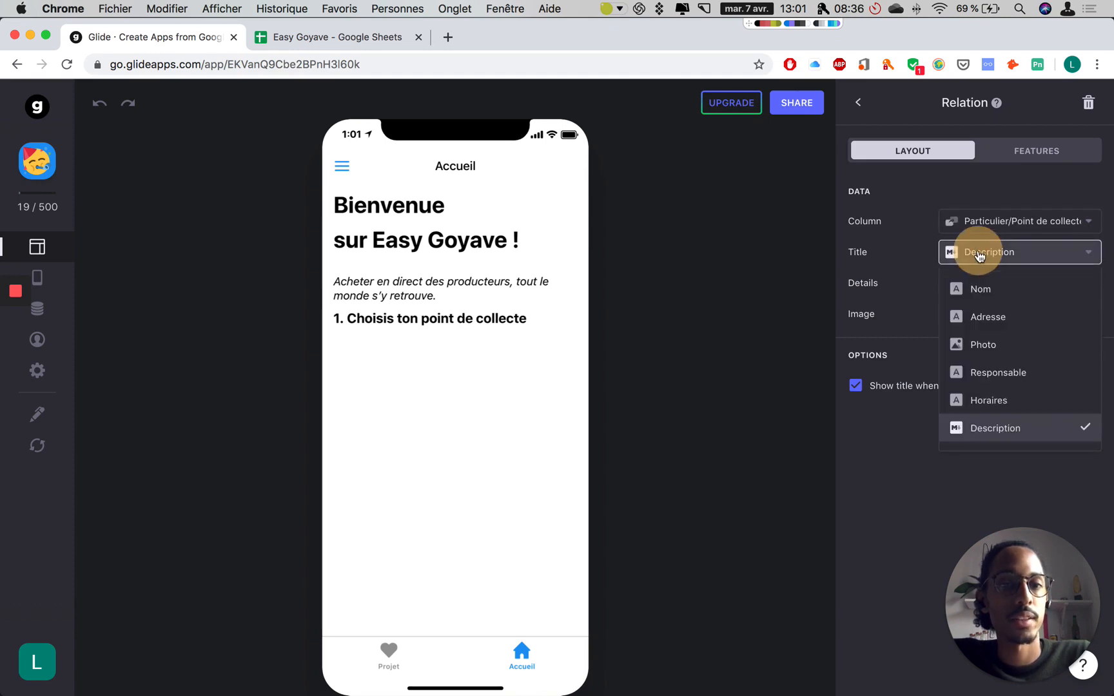
{"action": "left_click", "coordinate": [979, 289]}
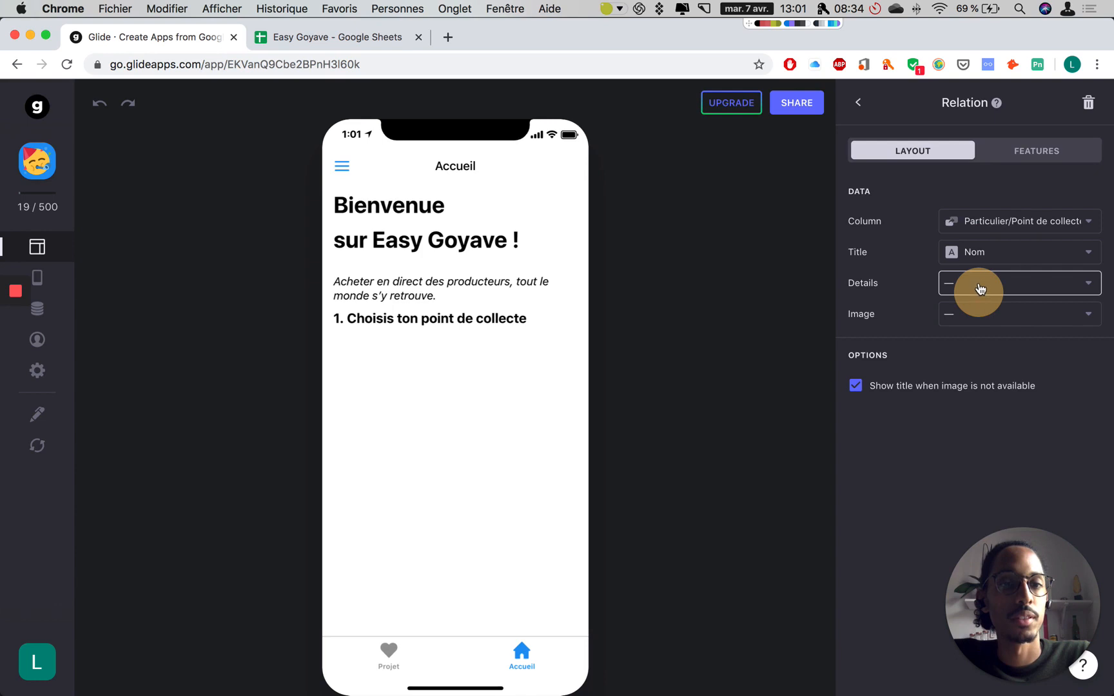
{"action": "left_click", "coordinate": [978, 287]}
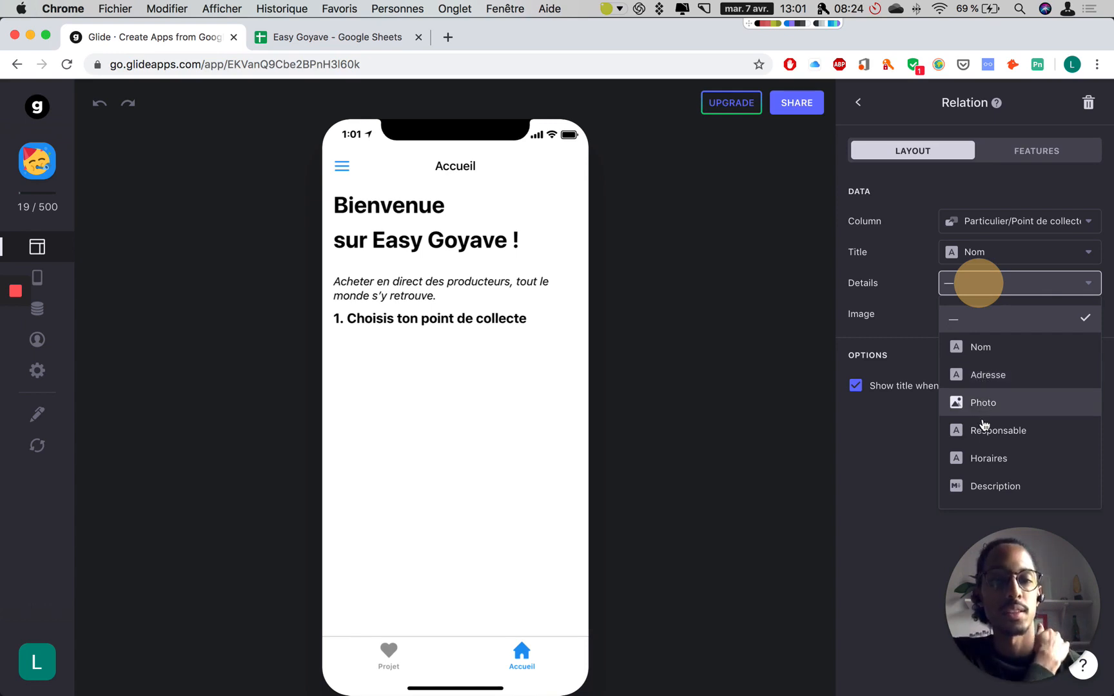
{"action": "left_click", "coordinate": [984, 374]}
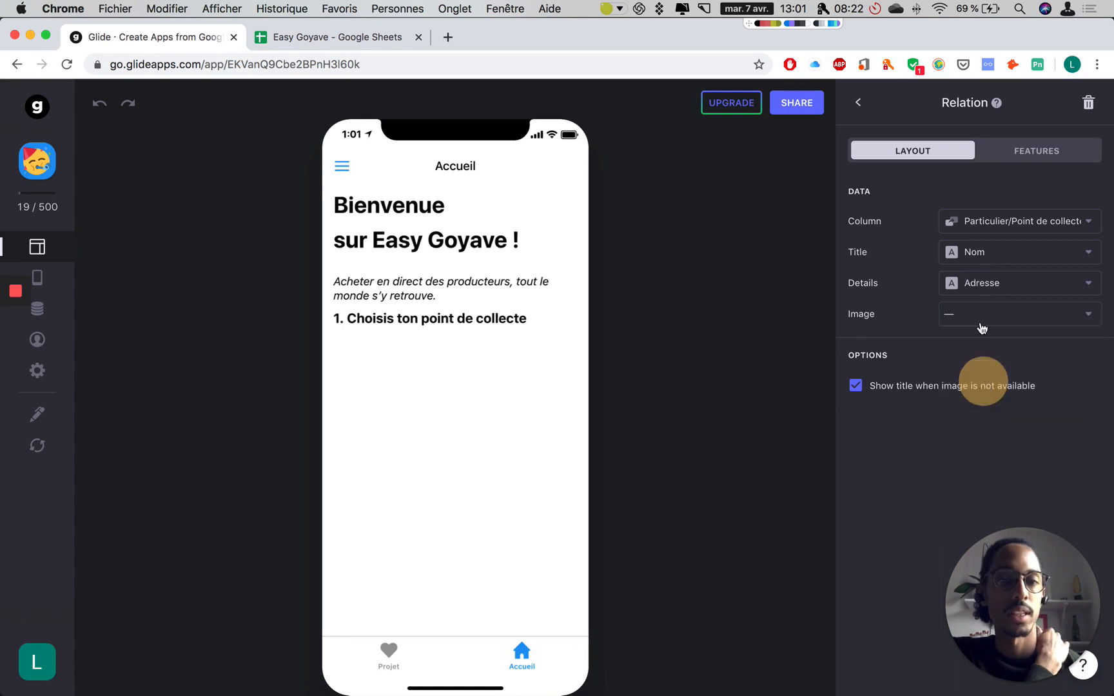
{"action": "left_click", "coordinate": [980, 317]}
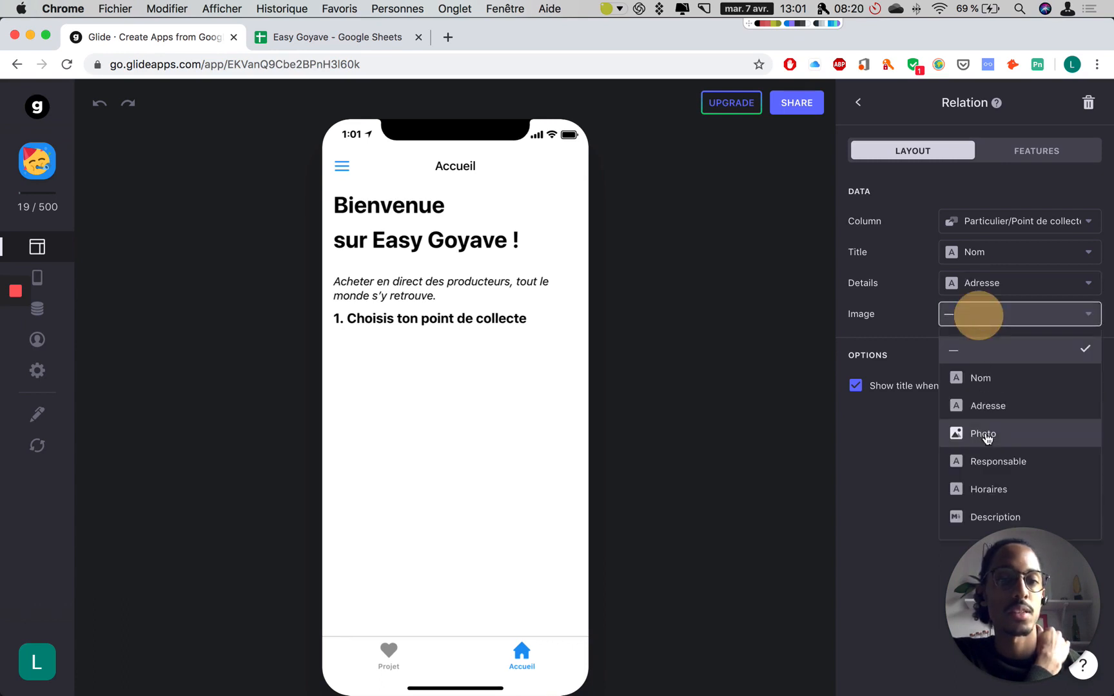
{"action": "left_click", "coordinate": [984, 437]}
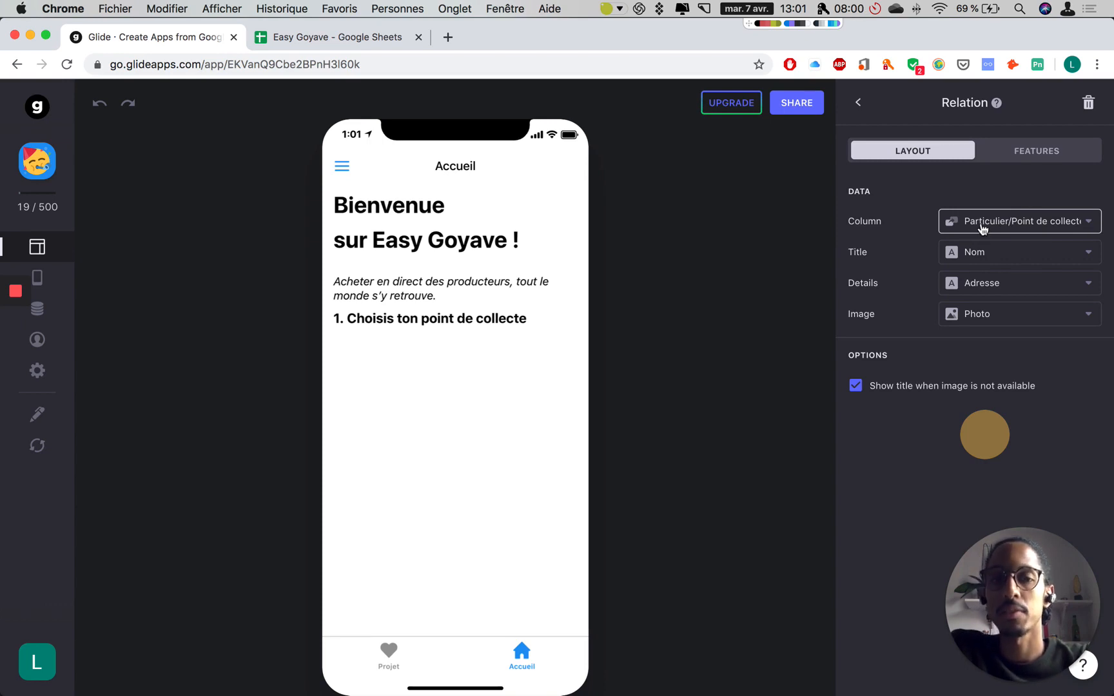
{"action": "left_click", "coordinate": [303, 44]}
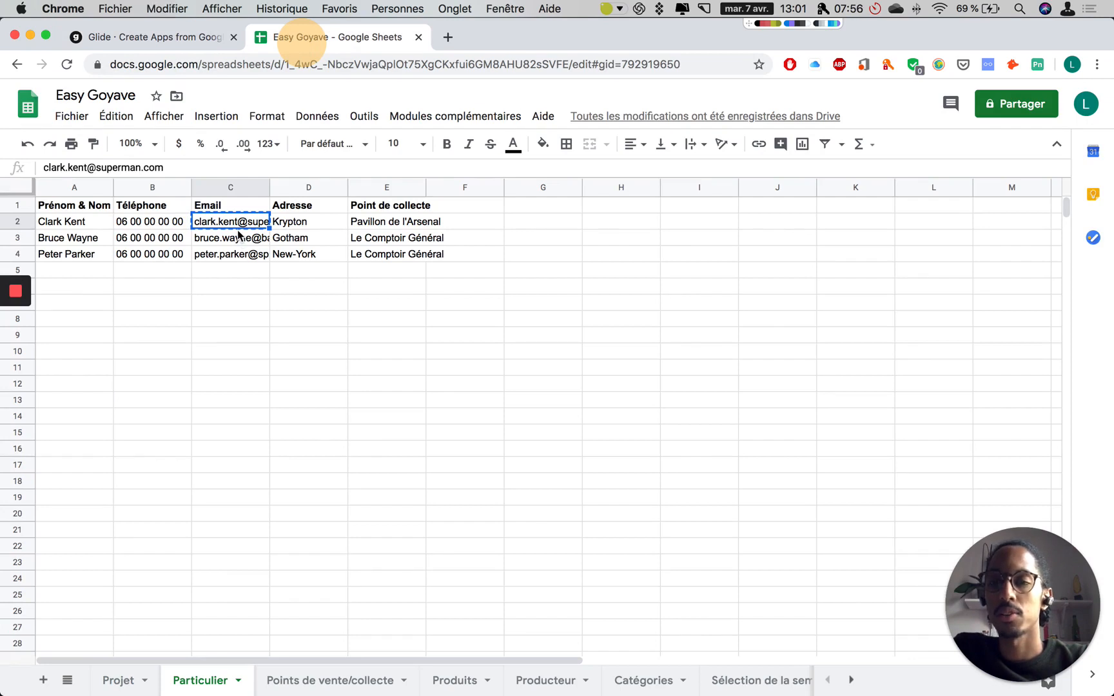
{"action": "left_click", "coordinate": [183, 41]}
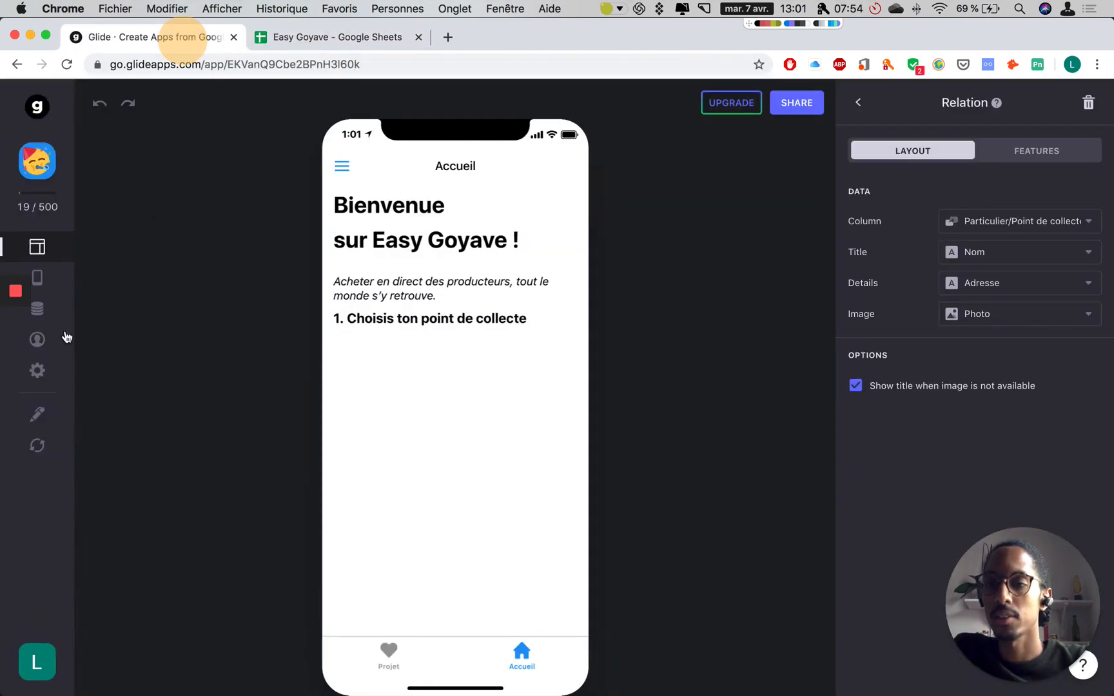
{"action": "left_click", "coordinate": [37, 339]}
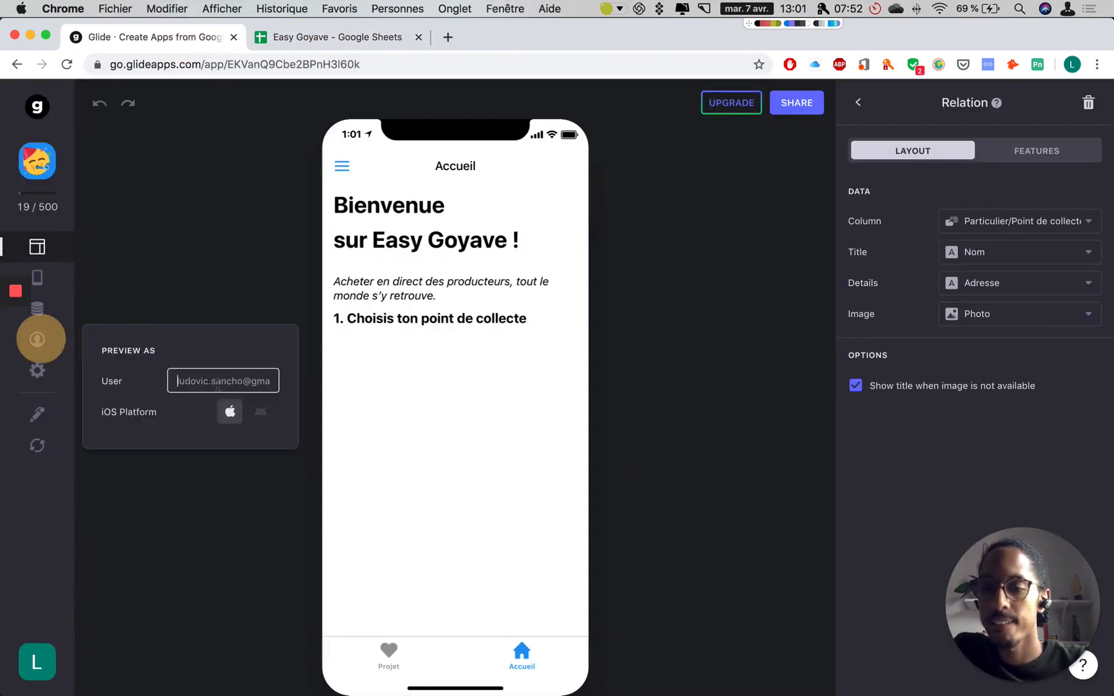
{"action": "key", "text": "super+v"}
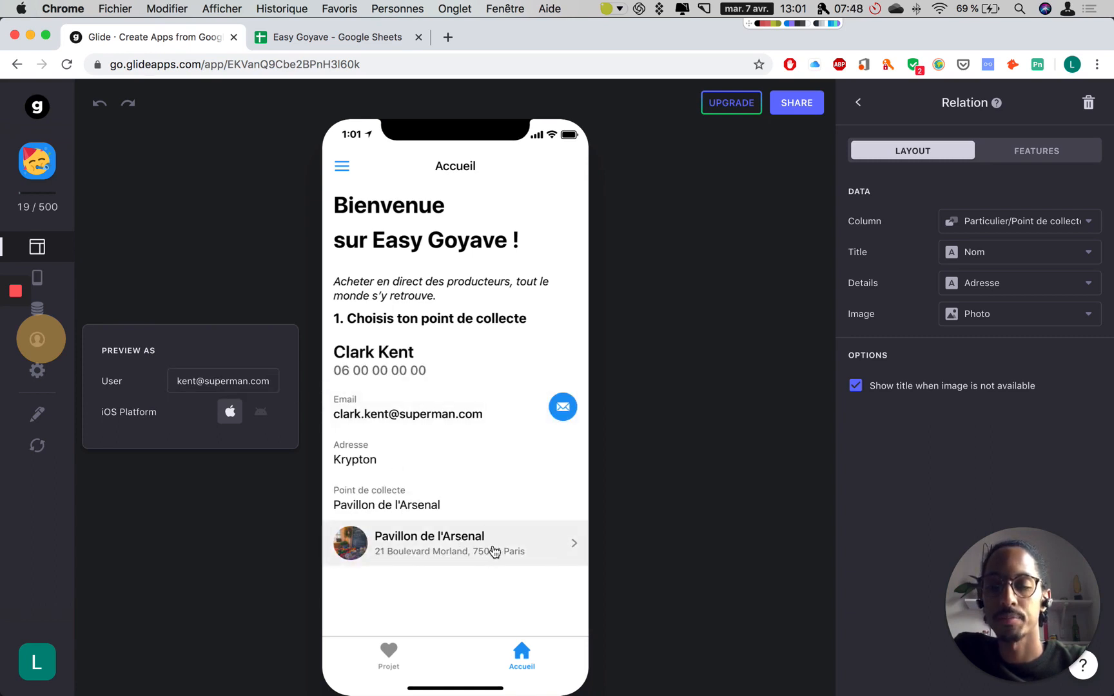
{"action": "triple_click", "coordinate": [245, 380]}
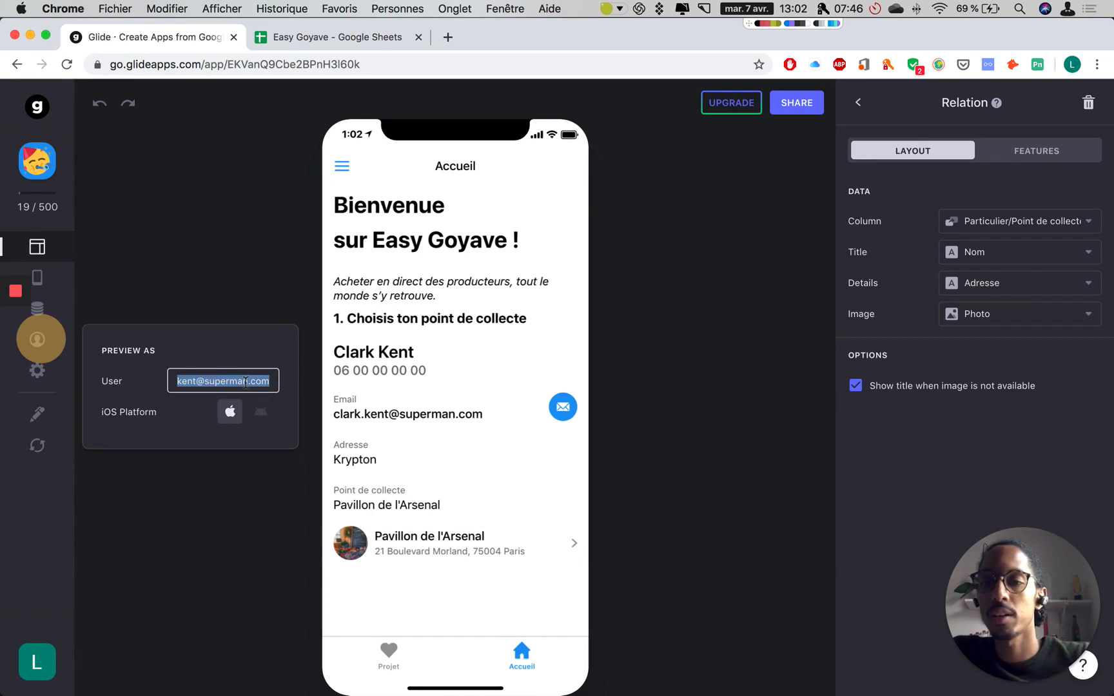
{"action": "key", "text": "BackSpace"}
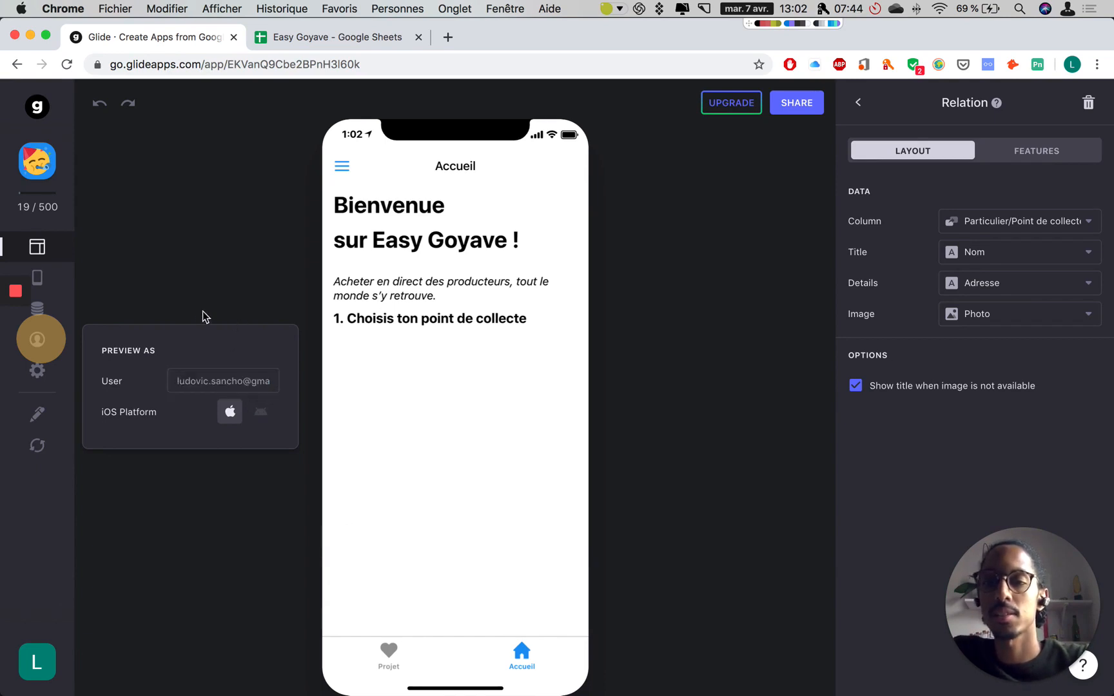
{"action": "left_click", "coordinate": [196, 307]}
{"action": "left_click", "coordinate": [861, 103]}
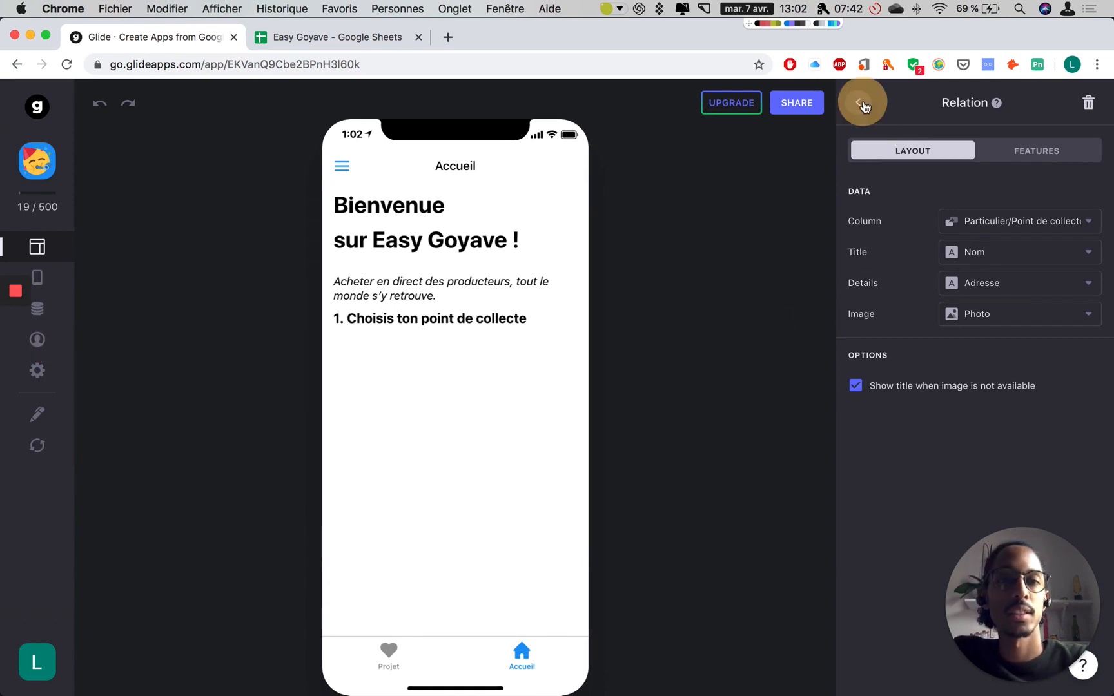
Add an Inline List sourced from Points de vente/collecte, with each item titled by Nom
{"action": "left_click", "coordinate": [1090, 103]}
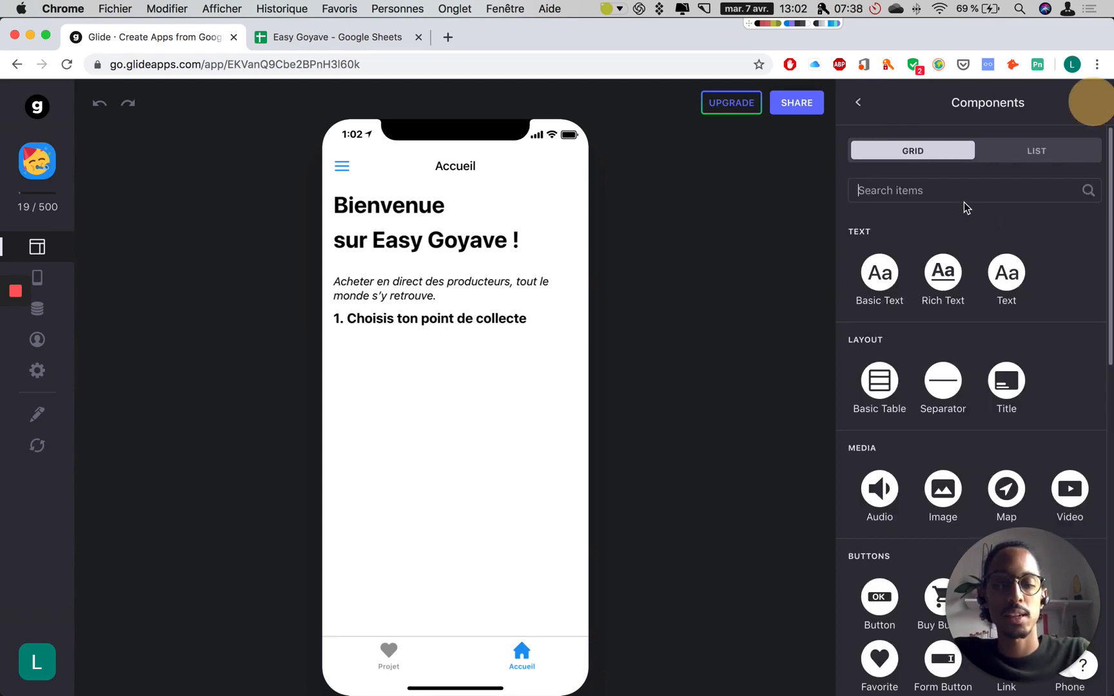
{"action": "type", "text": "lis"}
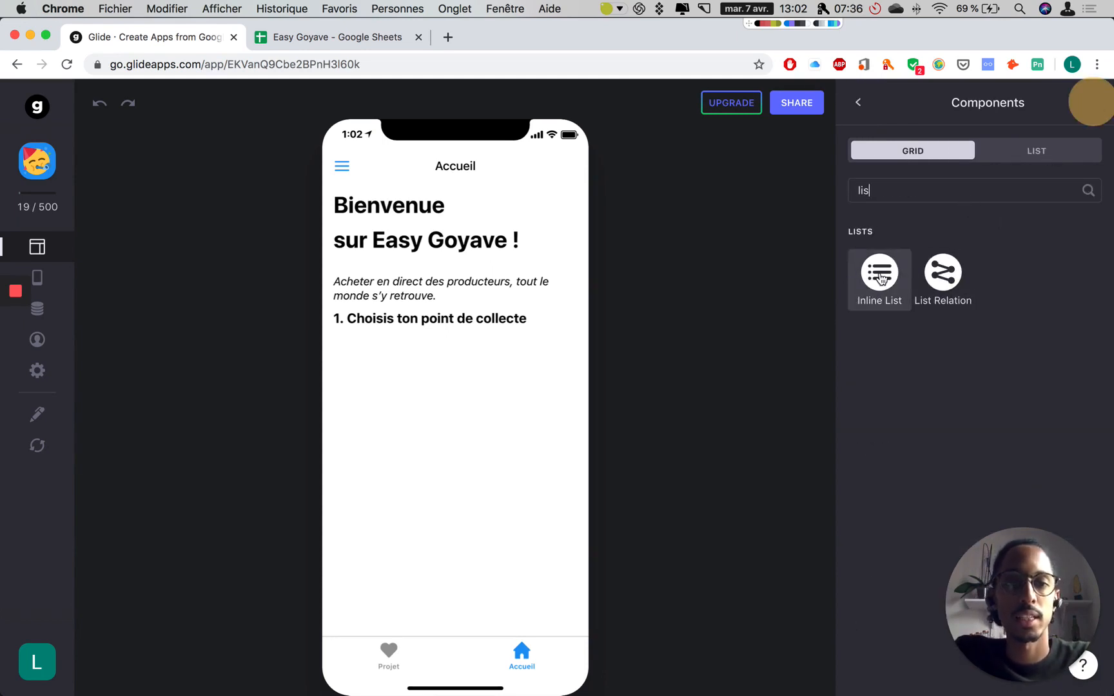
{"action": "left_click", "coordinate": [879, 276]}
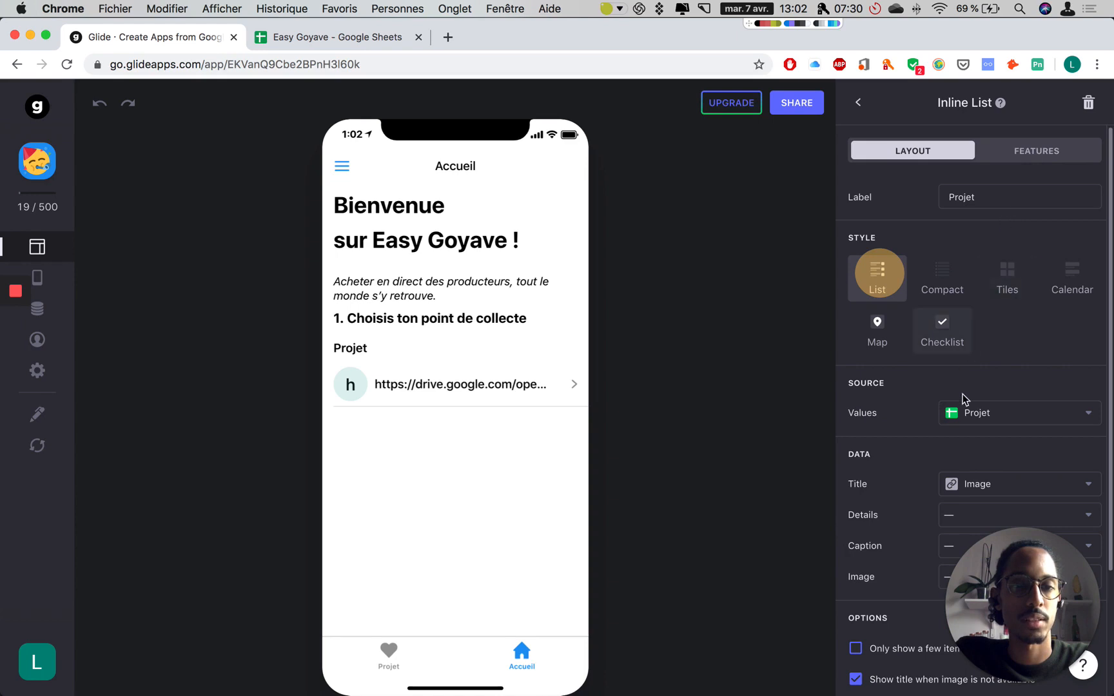
{"action": "left_click", "coordinate": [998, 417]}
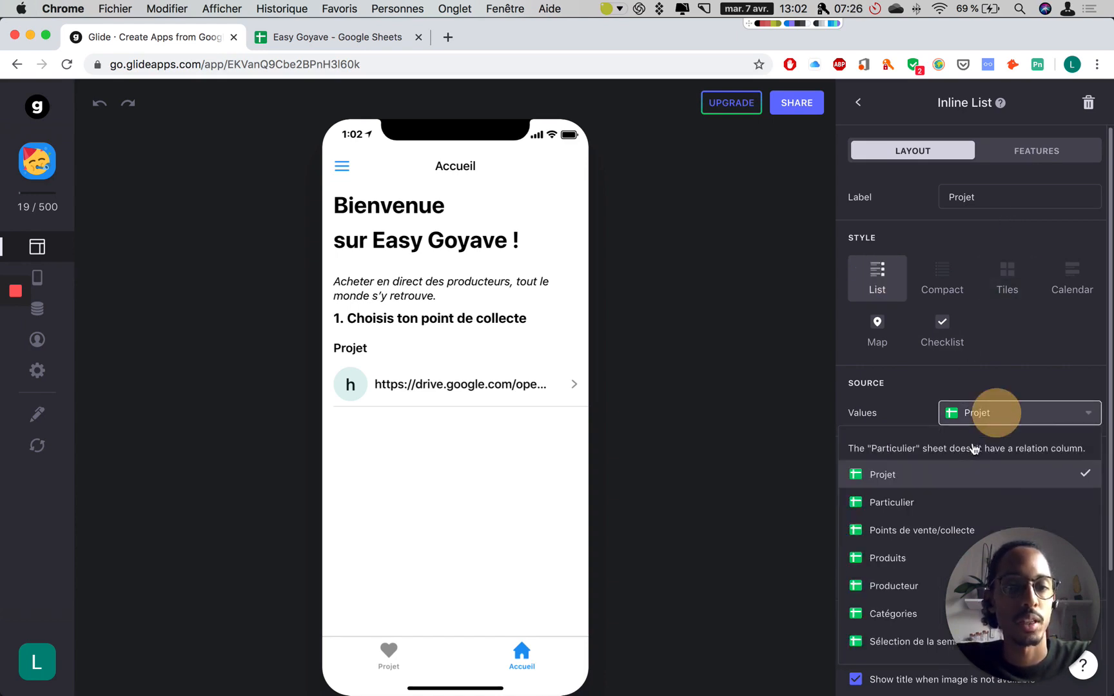
{"action": "left_click", "coordinate": [911, 532]}
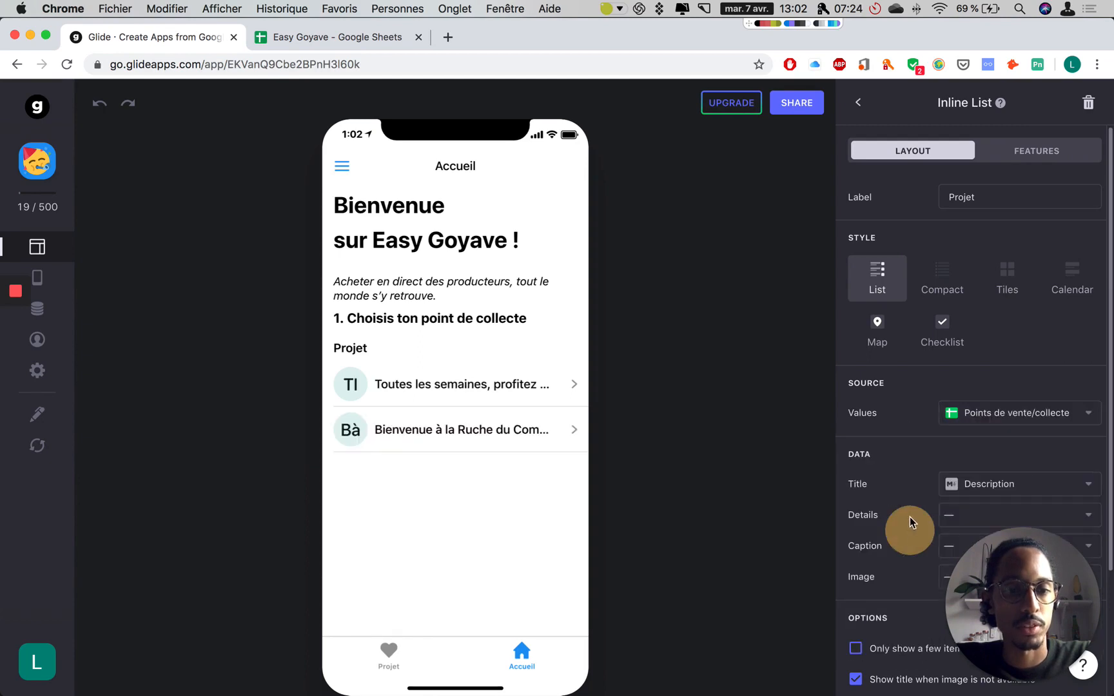
{"action": "left_click", "coordinate": [999, 484]}
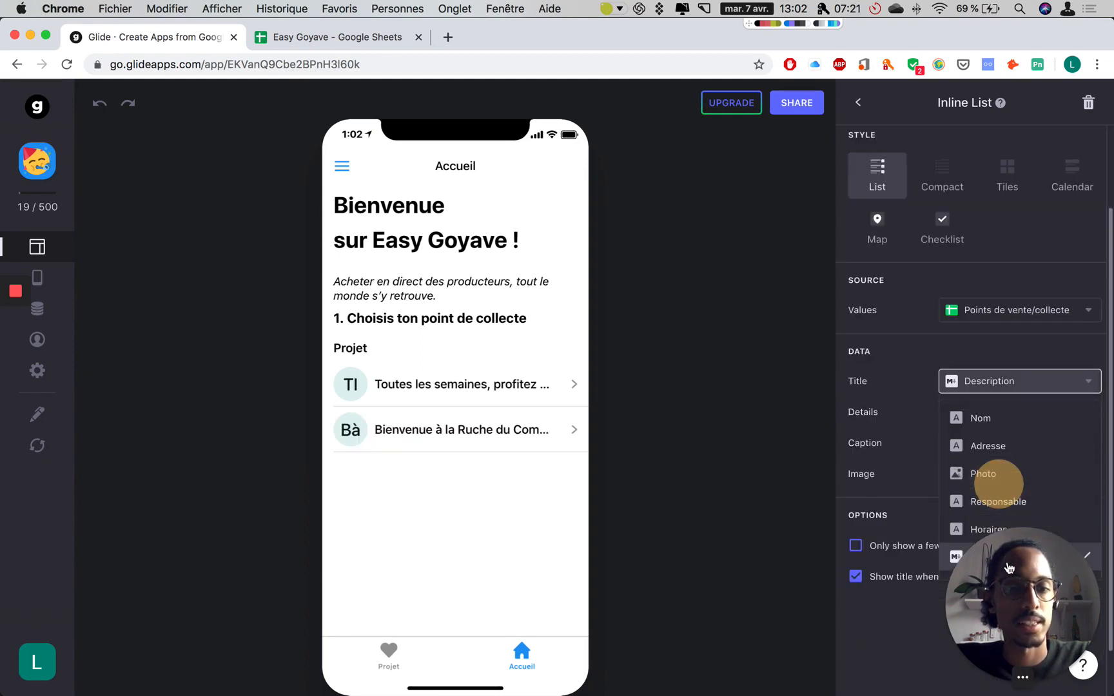
{"action": "left_click", "coordinate": [989, 424]}
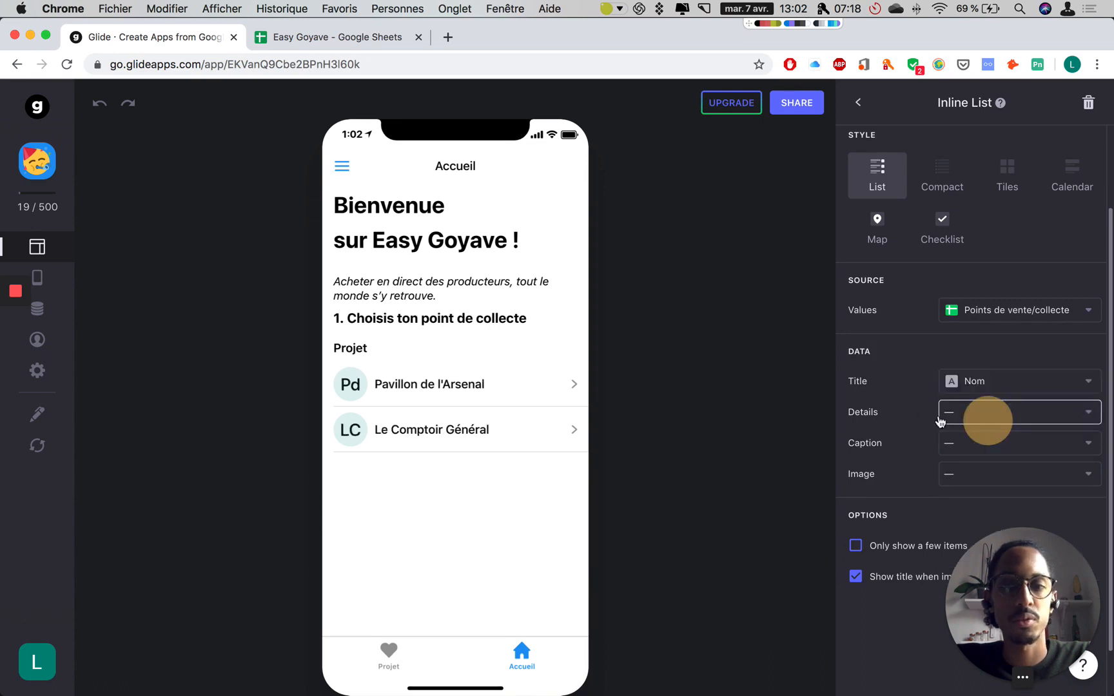
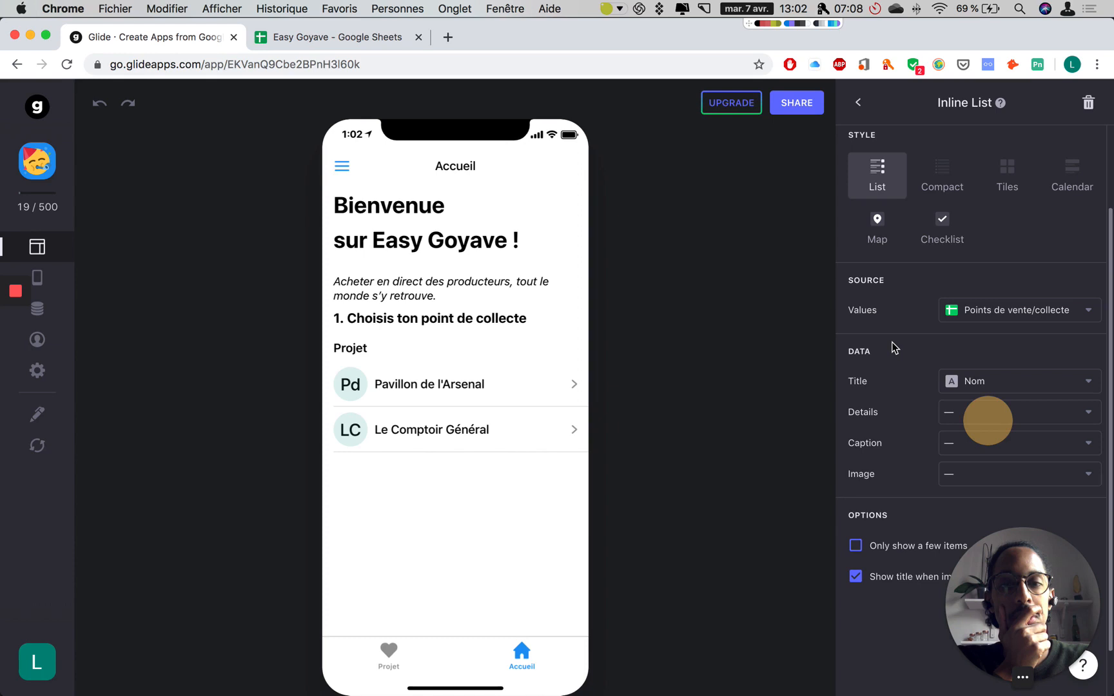
Add a List Relation to Accueil with values from Points de vente/collecte, then return to My Apps
{"action": "left_click", "coordinate": [858, 102]}
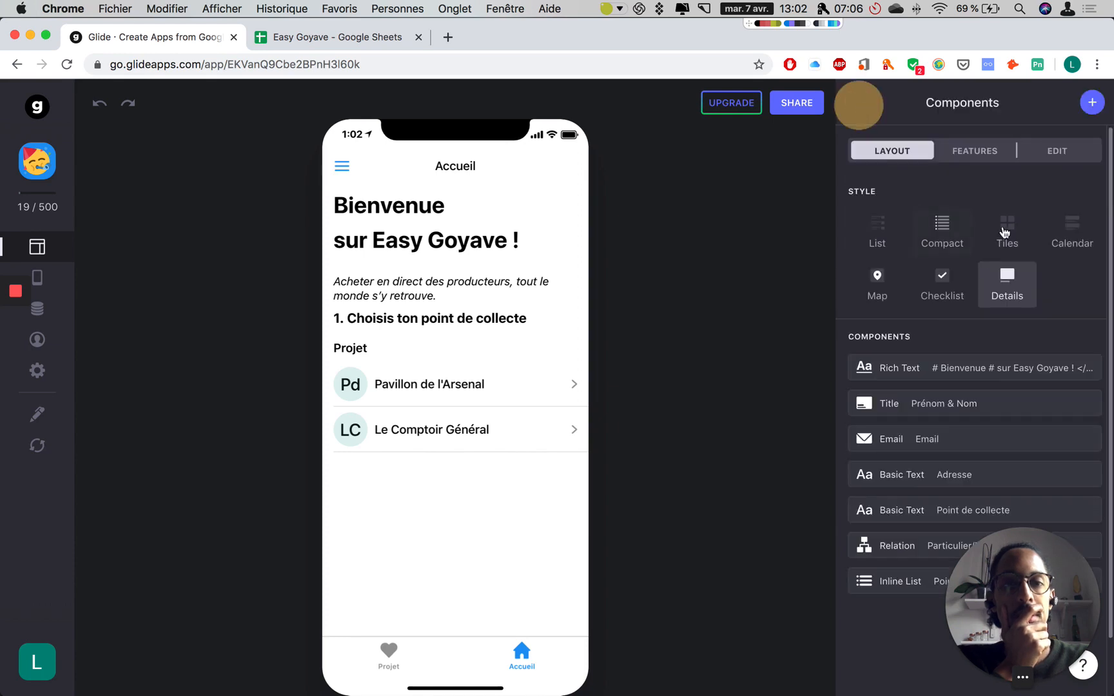
{"action": "left_click", "coordinate": [1094, 104]}
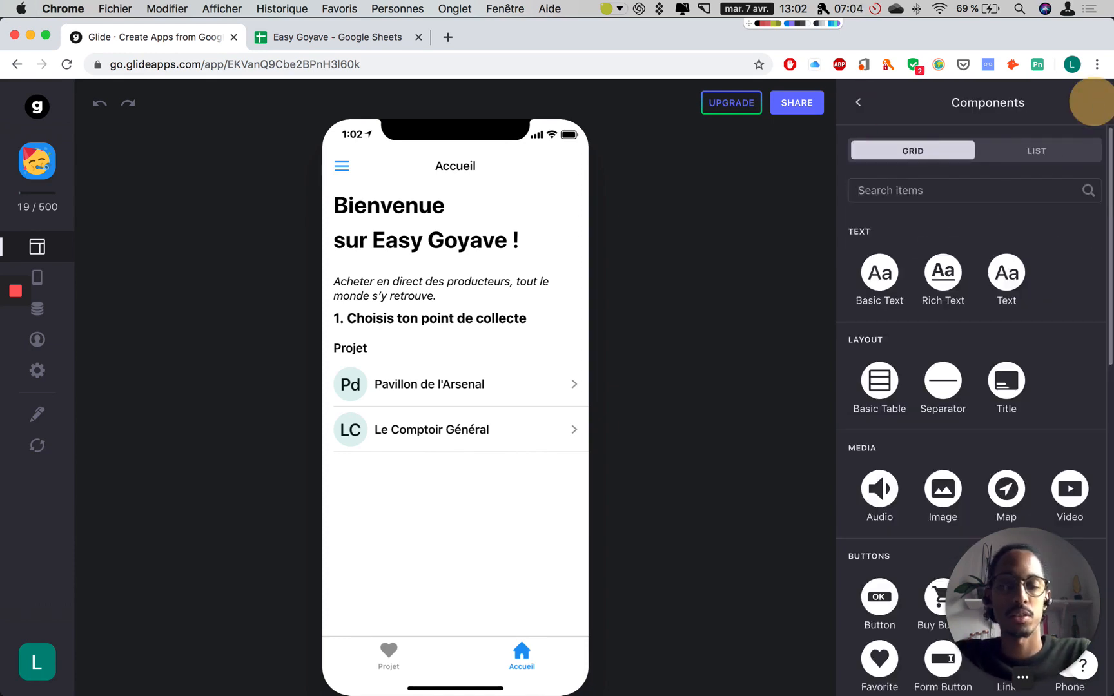
{"action": "type", "text": "list"}
{"action": "left_click", "coordinate": [947, 269]}
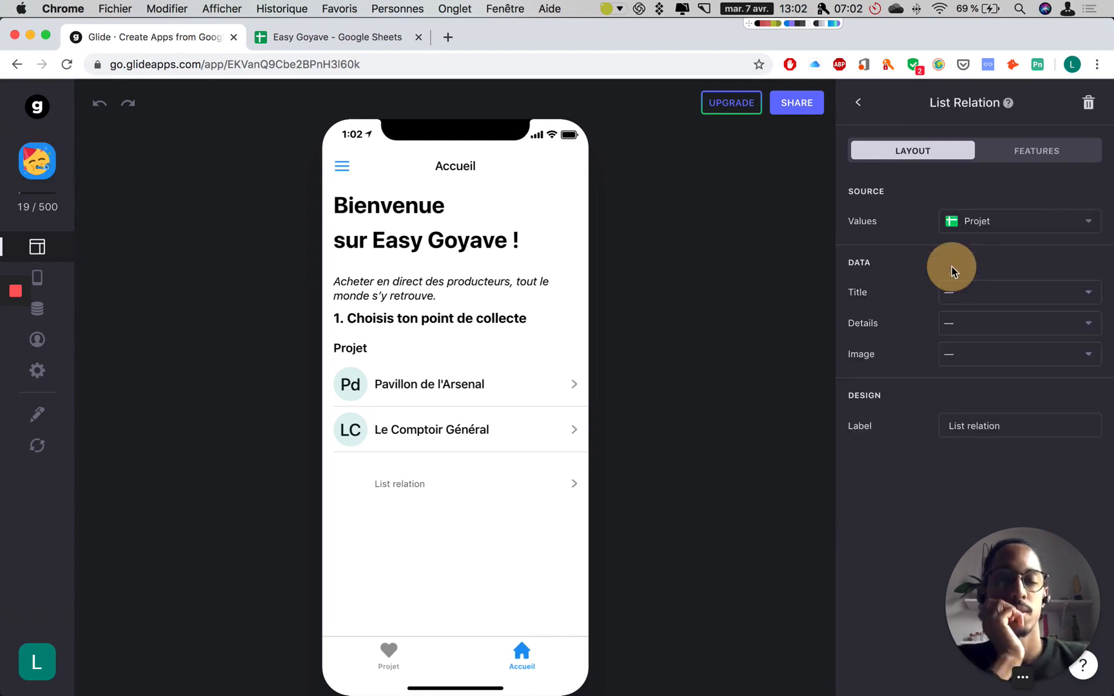
{"action": "left_click", "coordinate": [989, 225]}
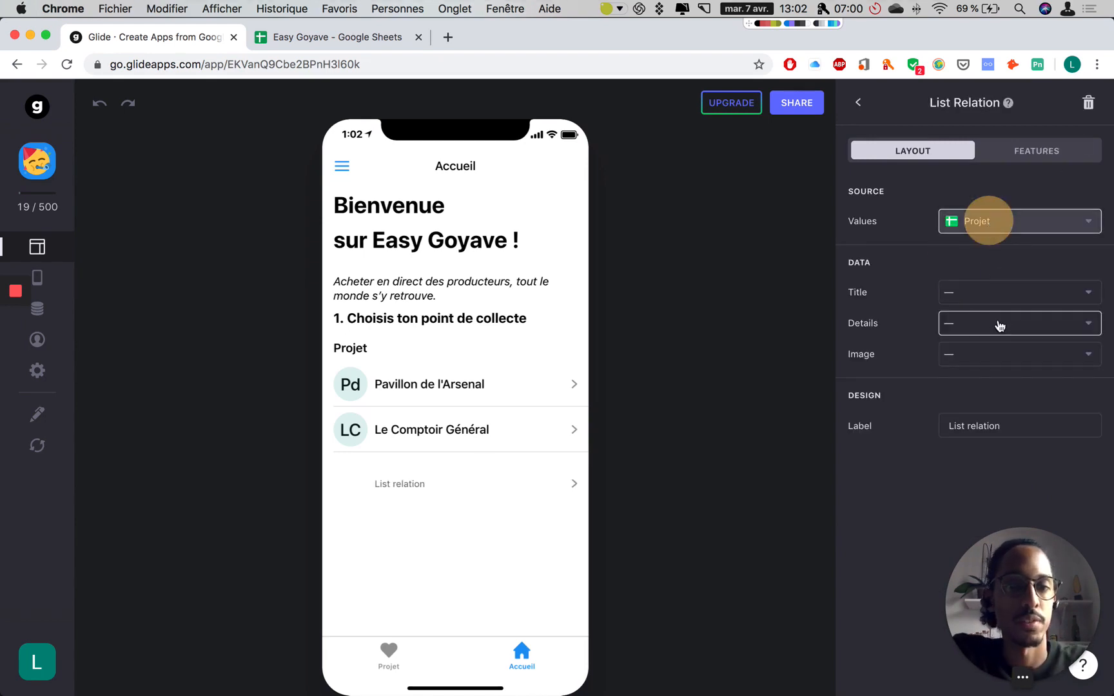
{"action": "left_click", "coordinate": [985, 338]}
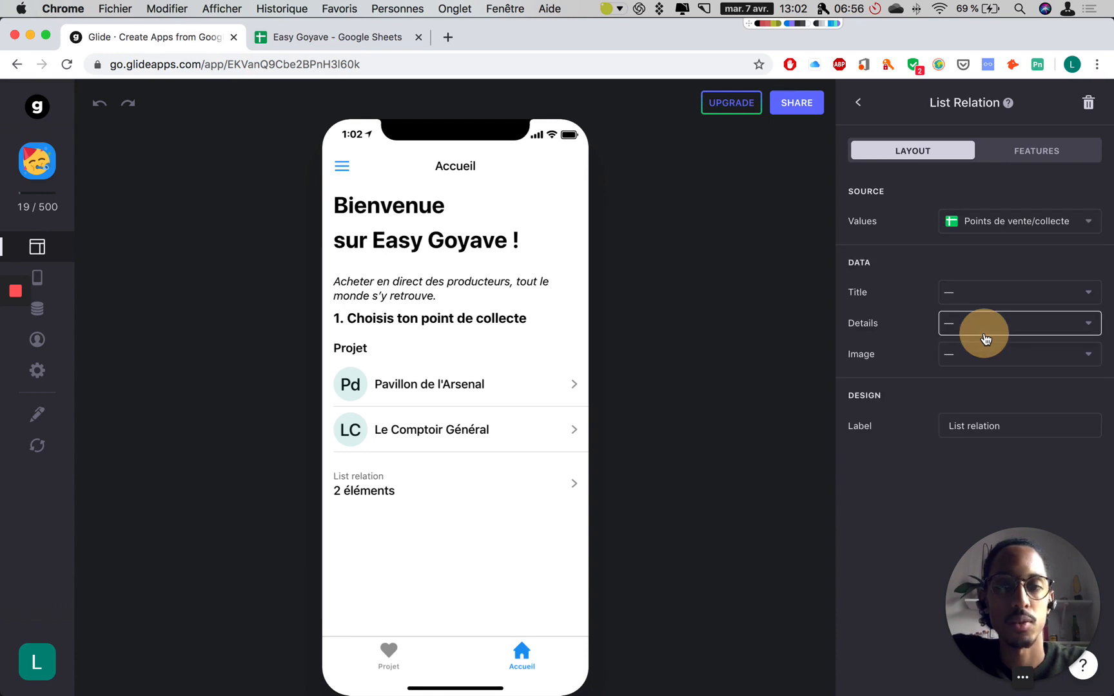
{"action": "left_click", "coordinate": [37, 111]}
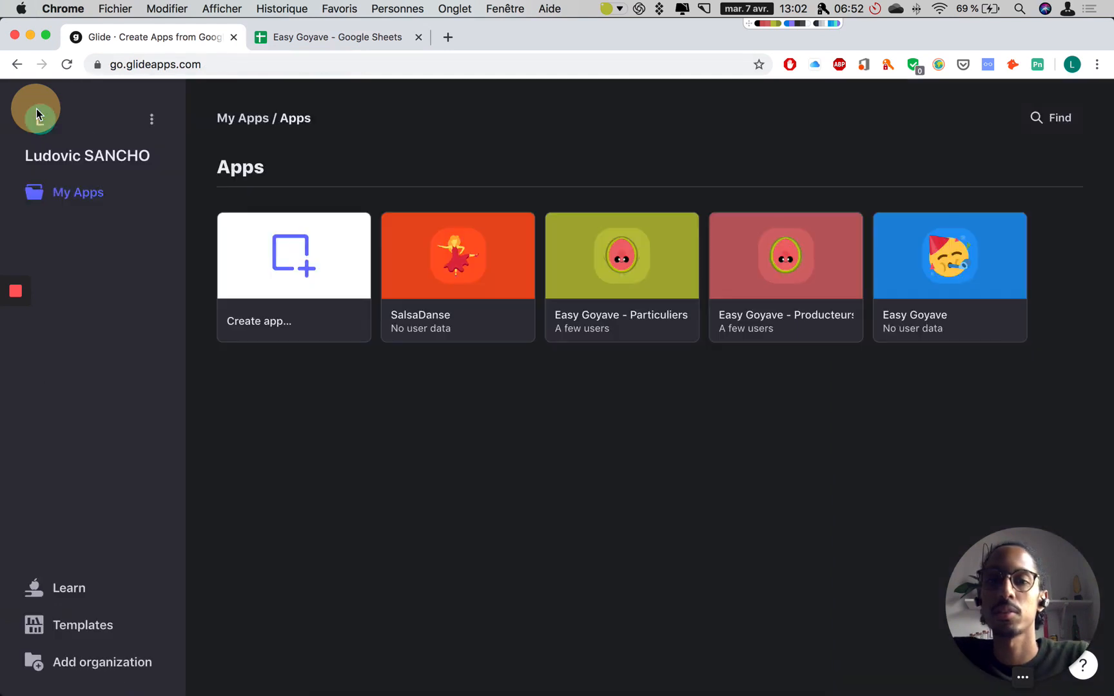
Glance at Easy Goyave - Particuliers, then reopen Easy Goyave on its Accueil screen
{"action": "mouse_move", "coordinate": [562, 233]}
{"action": "left_click", "coordinate": [616, 258]}
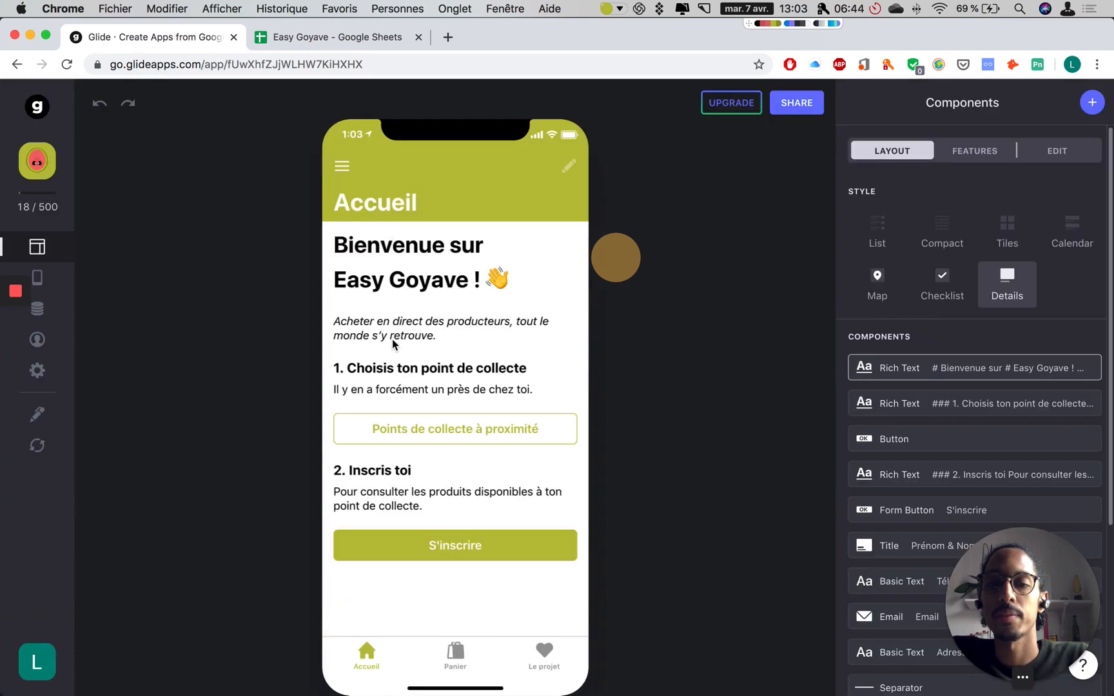
{"action": "left_click", "coordinate": [38, 112]}
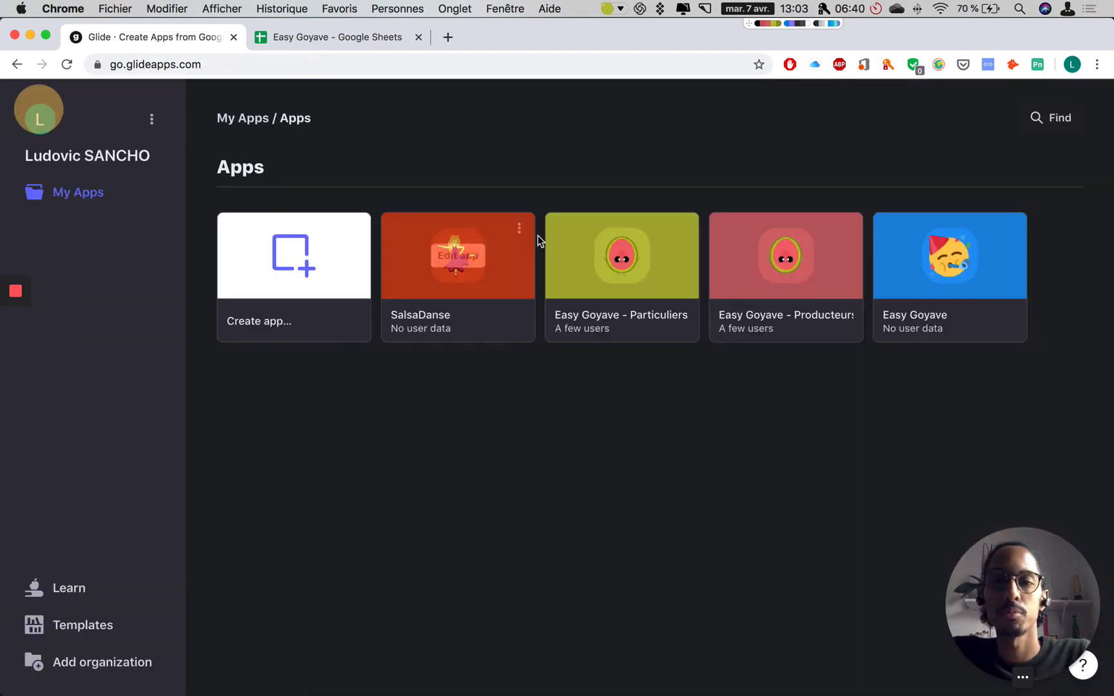
{"action": "left_click", "coordinate": [945, 270]}
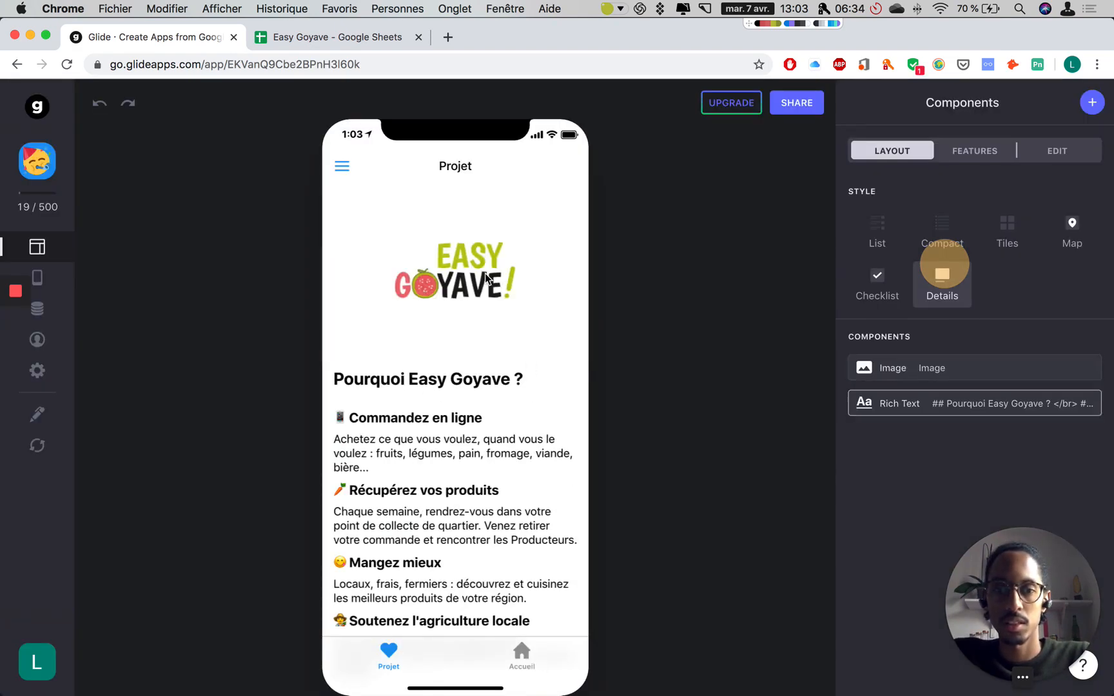
{"action": "left_click", "coordinate": [522, 652]}
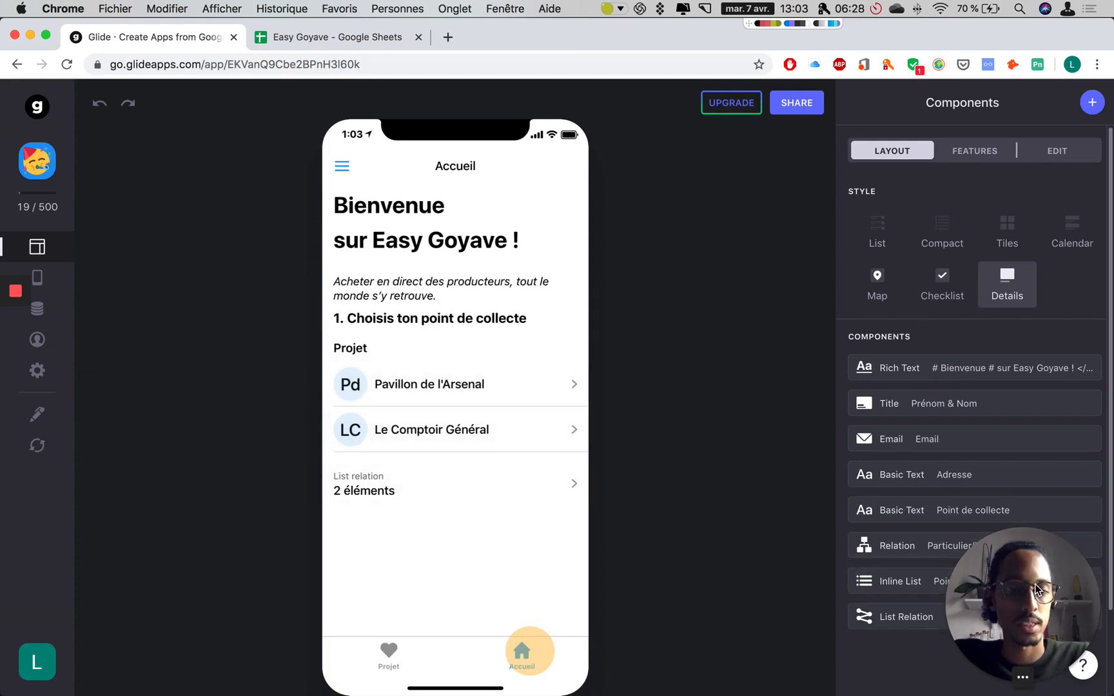
Delete the List Relation and the Points de vente/collecte Inline List from Accueil
{"action": "left_click_drag", "start_coordinate": [1035, 584], "coordinate": [150, 587]}
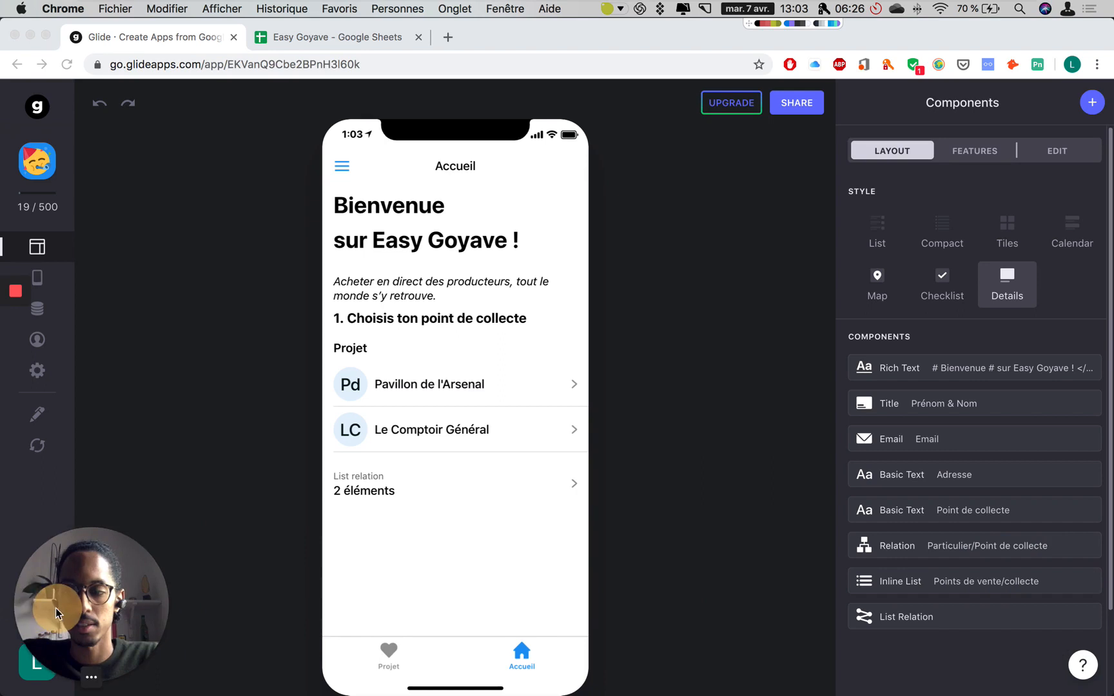
{"action": "left_click", "coordinate": [1087, 589]}
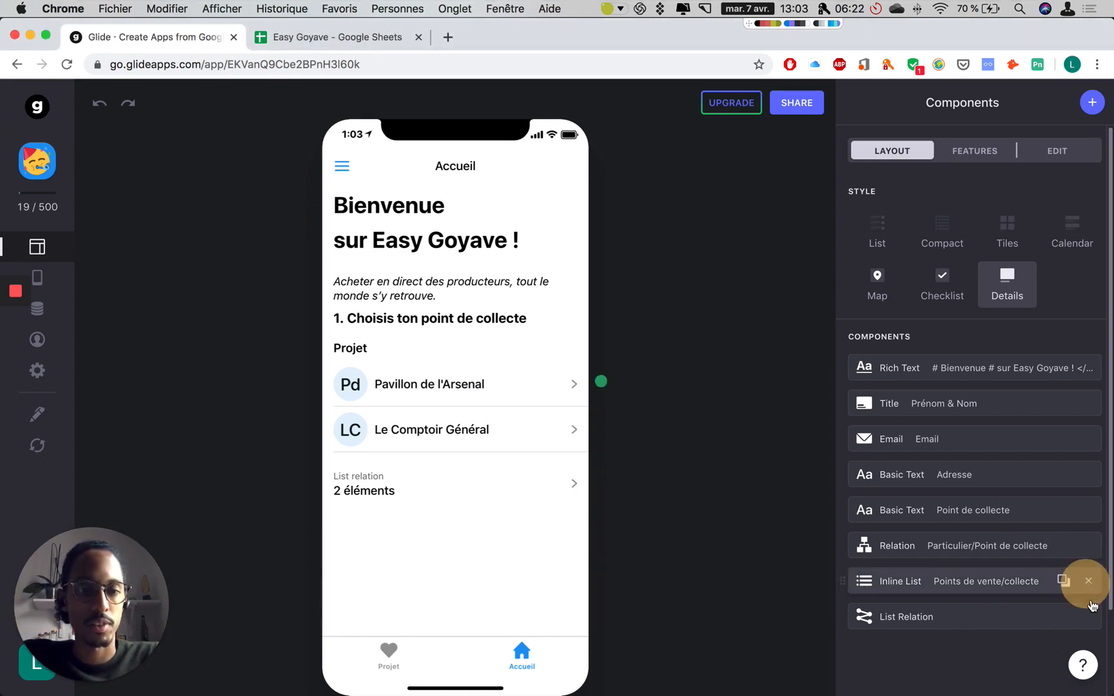
{"action": "left_click", "coordinate": [1088, 616]}
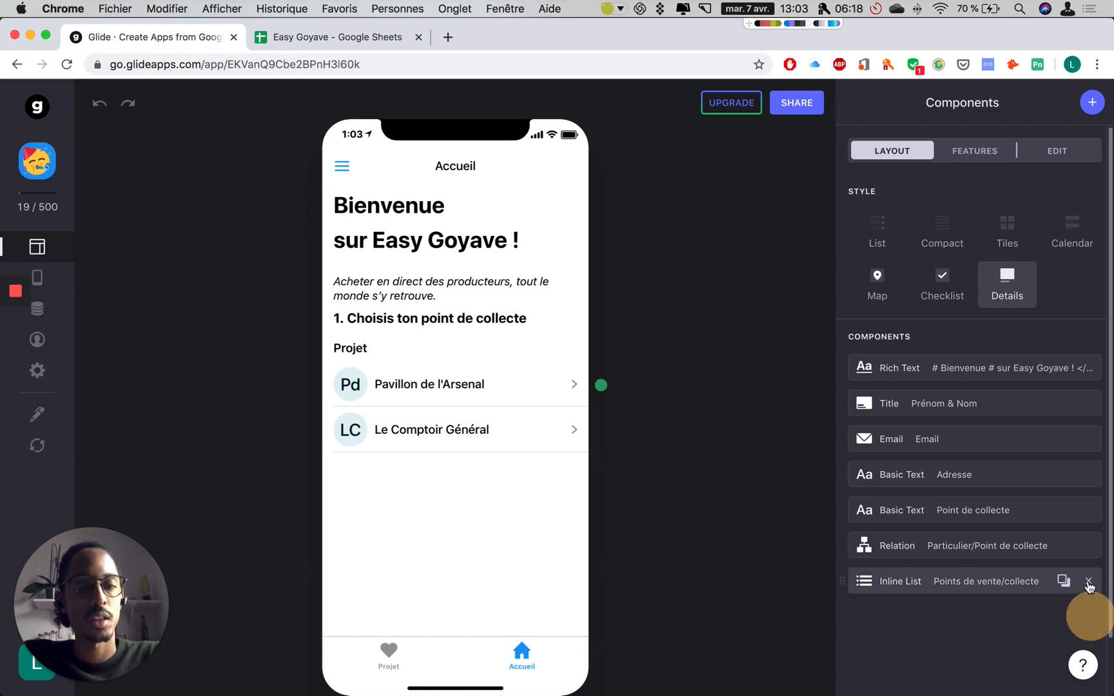
{"action": "left_click", "coordinate": [1088, 584]}
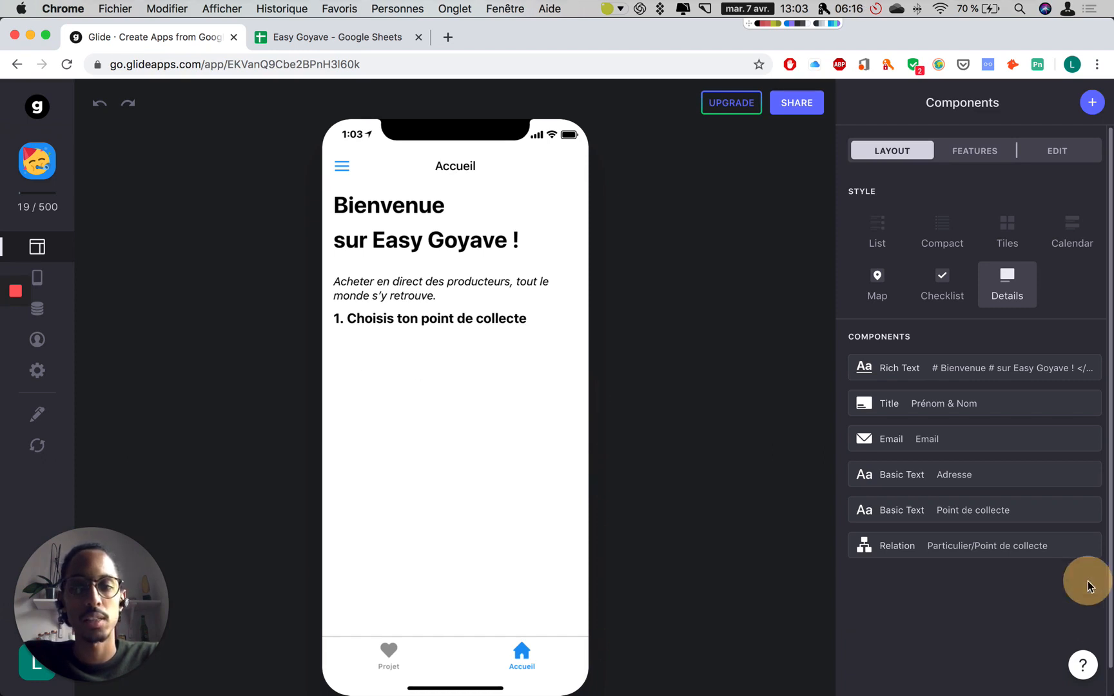
Add a Button to Accueil labelled 'Points de collecte'
{"action": "left_click", "coordinate": [1089, 104]}
{"action": "type", "text": "butt"}
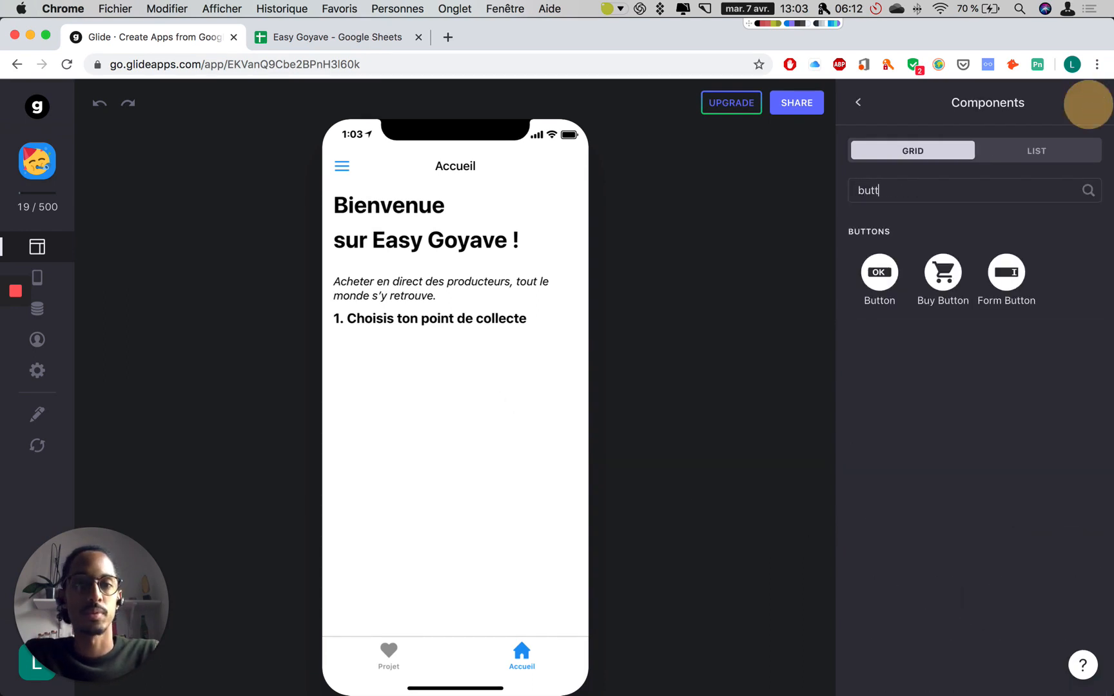
{"action": "left_click", "coordinate": [888, 273]}
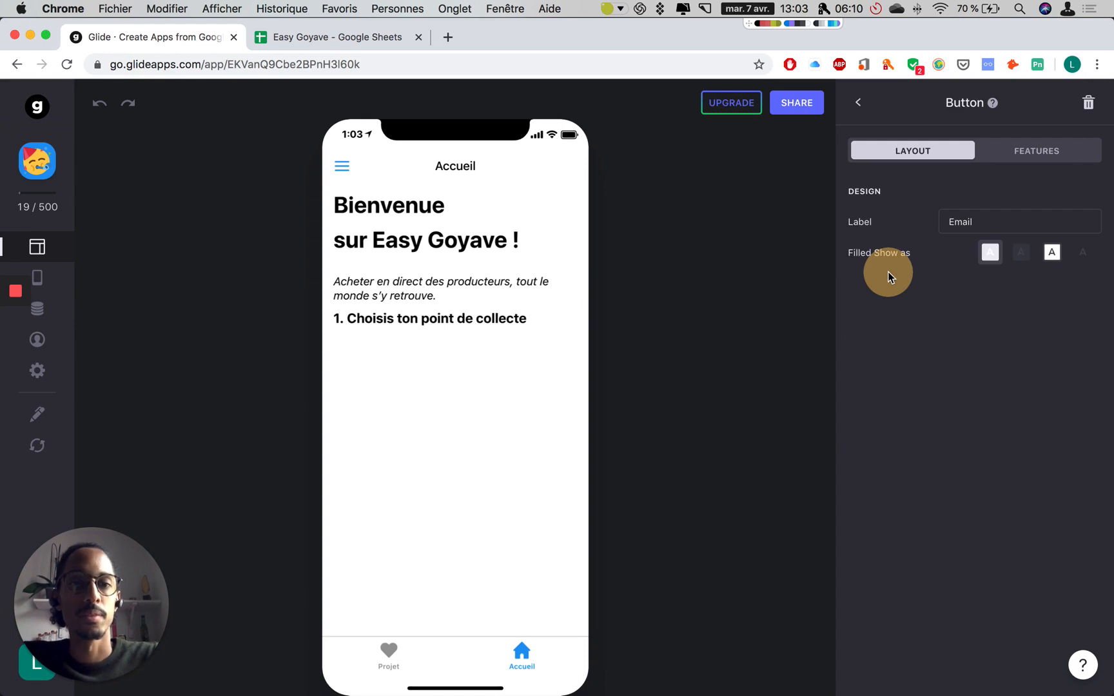
{"action": "double_click", "coordinate": [996, 220]}
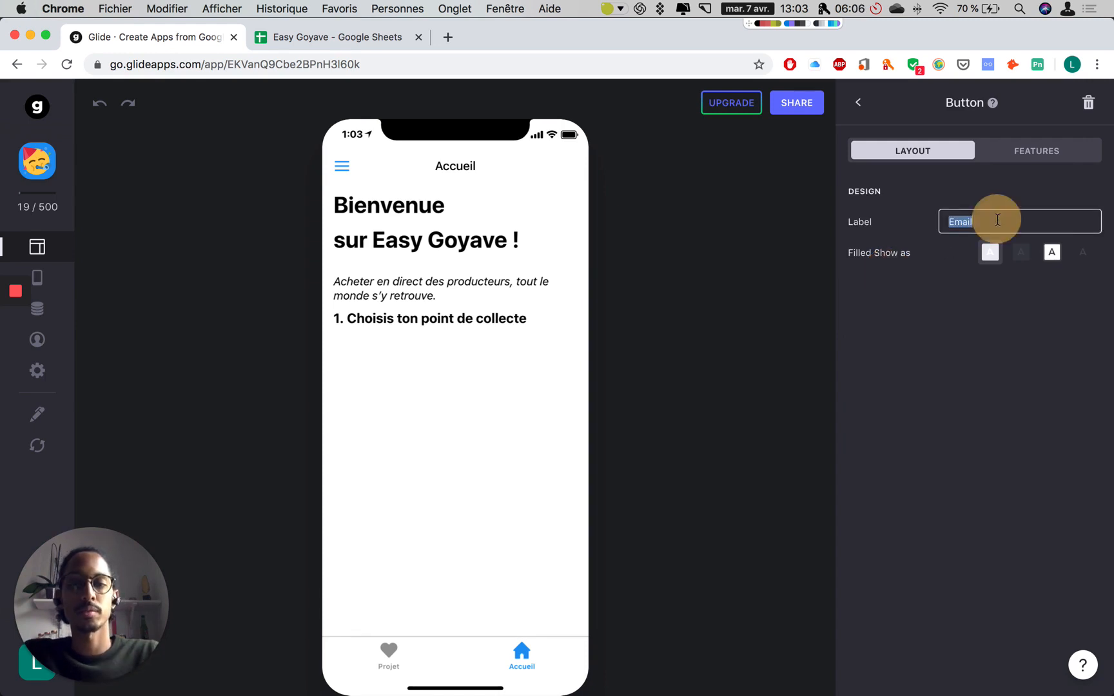
{"action": "type", "text": "Point"}
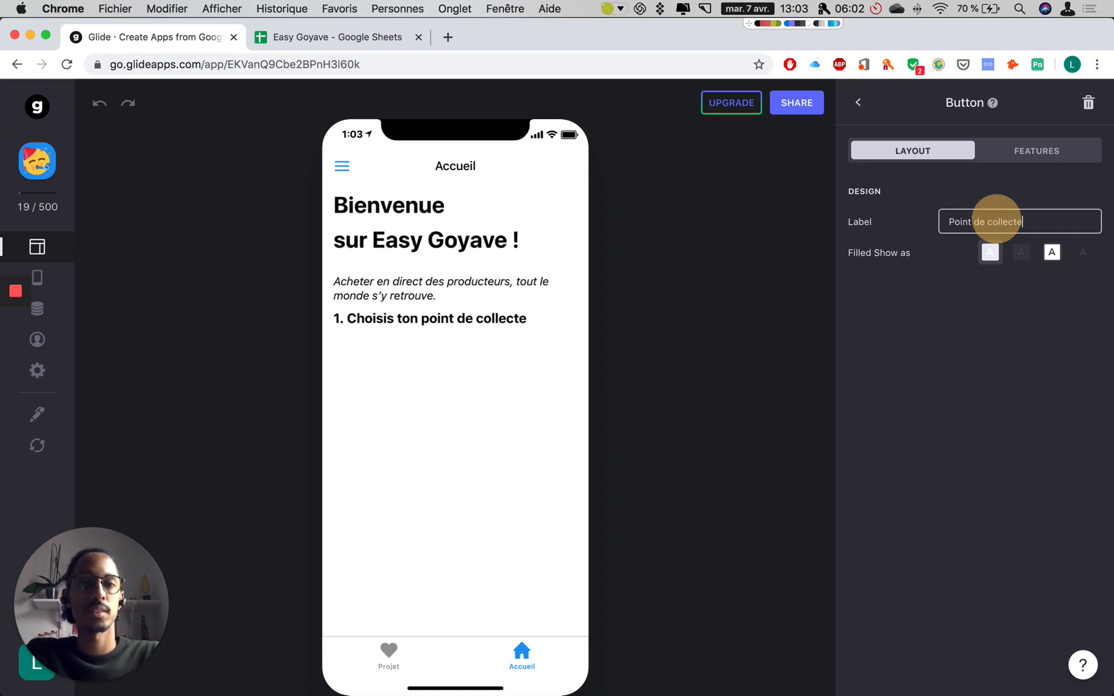
{"action": "type", "text": "s"}
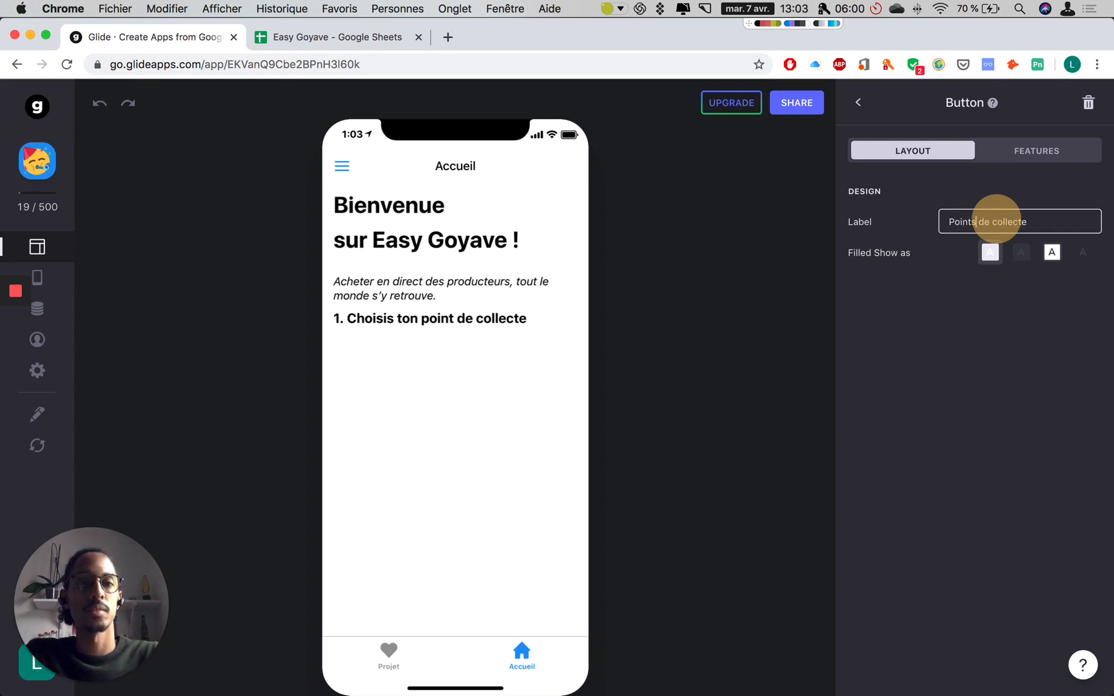
{"action": "left_click", "coordinate": [1031, 153]}
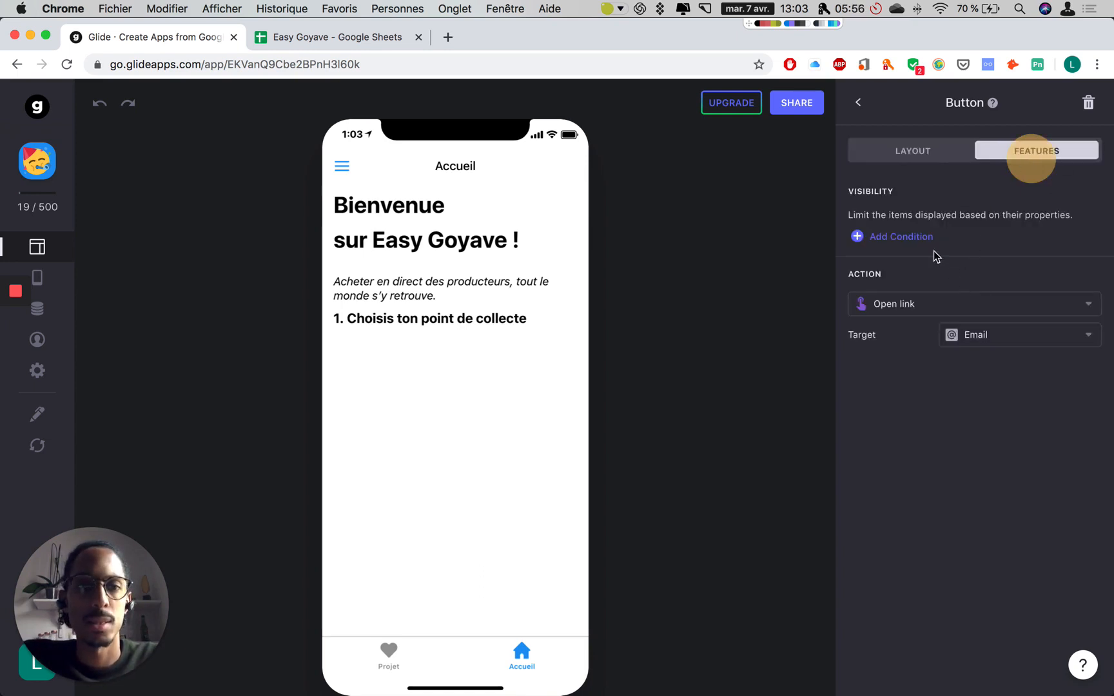
Set the button's action to Link to screen
{"action": "left_click", "coordinate": [990, 339]}
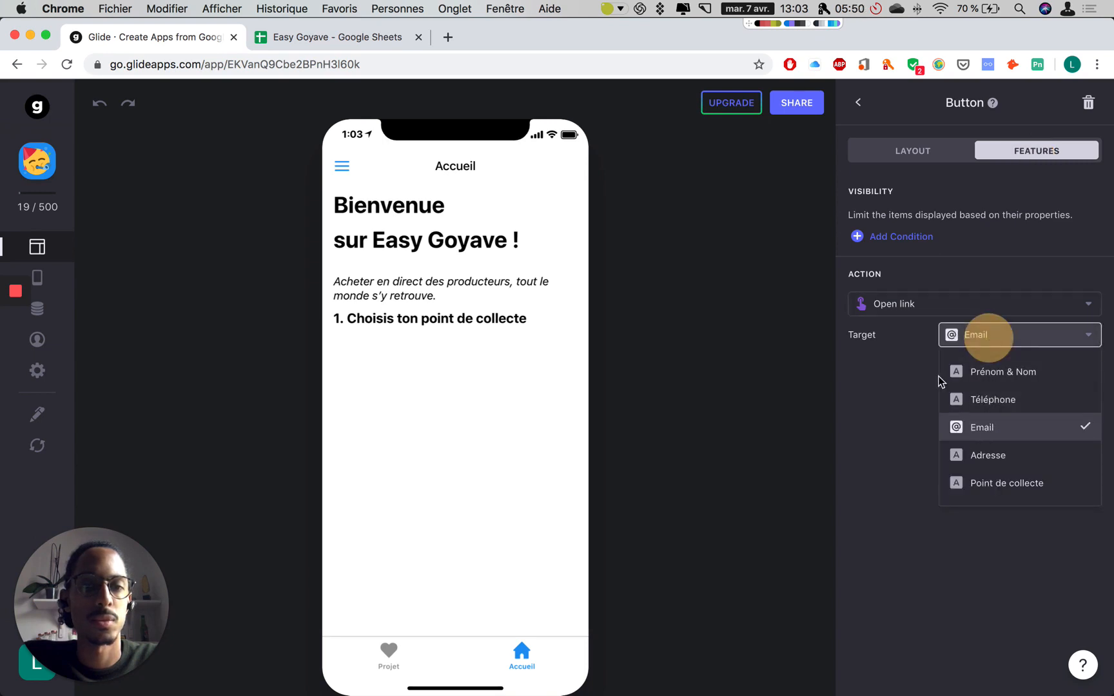
{"action": "left_click", "coordinate": [920, 295]}
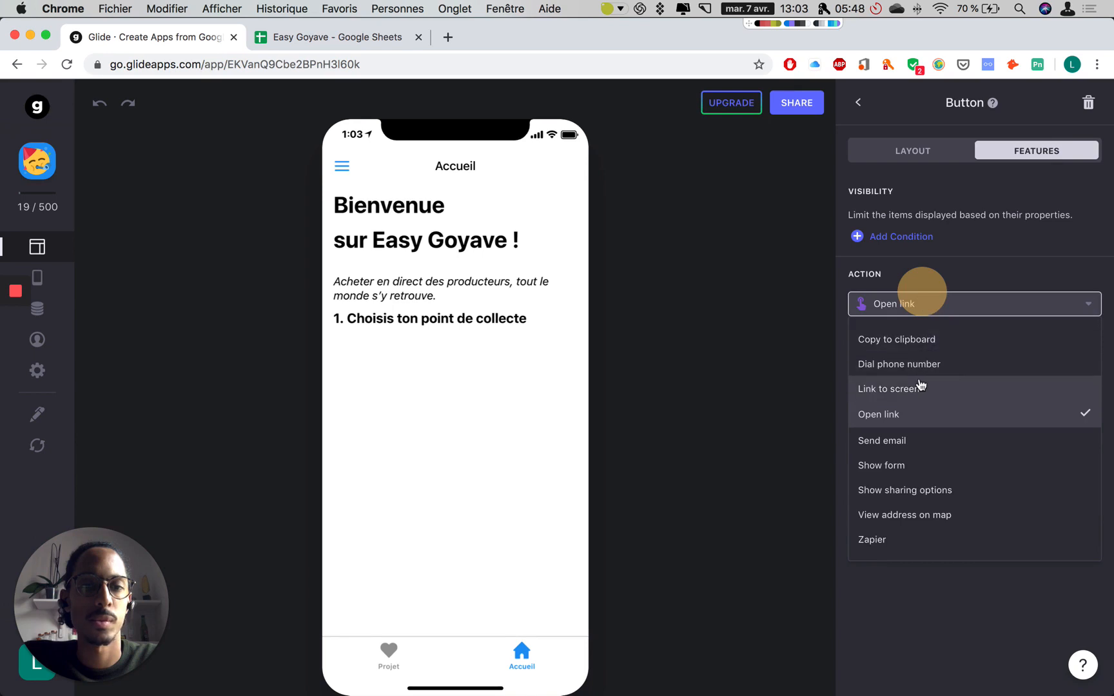
{"action": "left_click", "coordinate": [920, 389]}
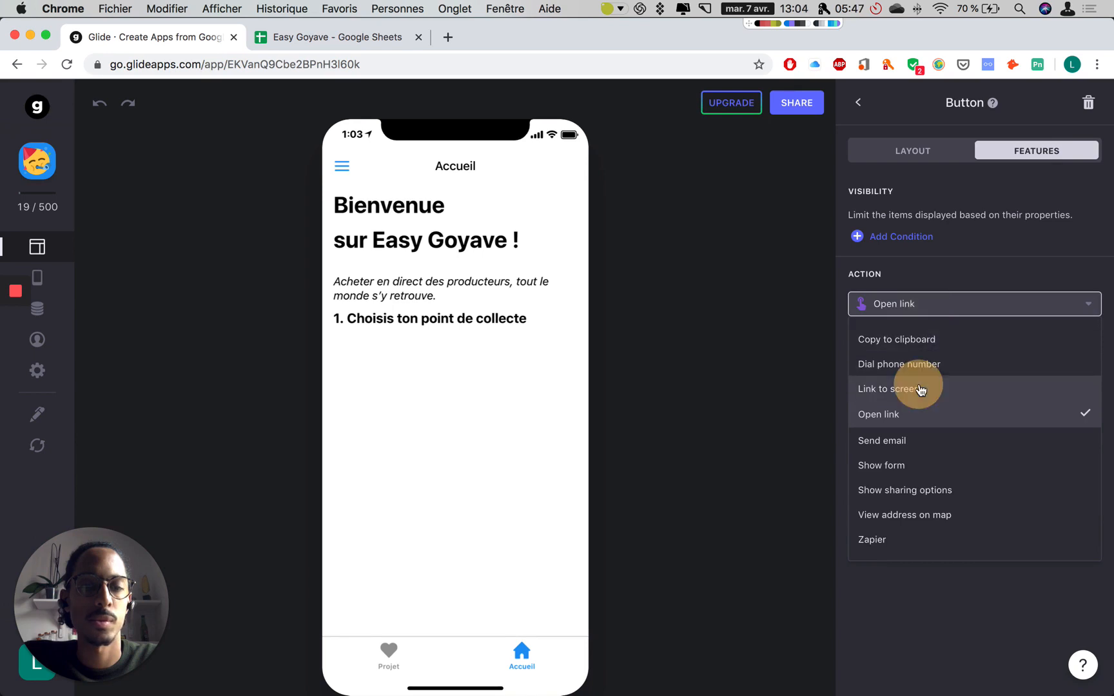
{"action": "left_click", "coordinate": [918, 303]}
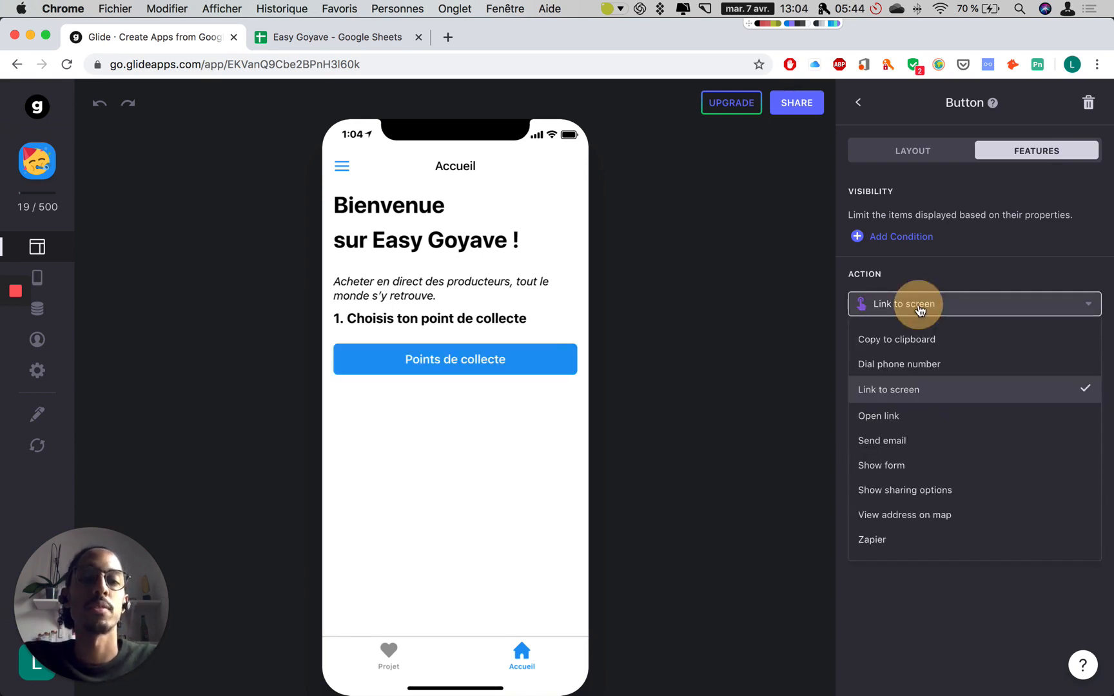
{"action": "left_click", "coordinate": [891, 420]}
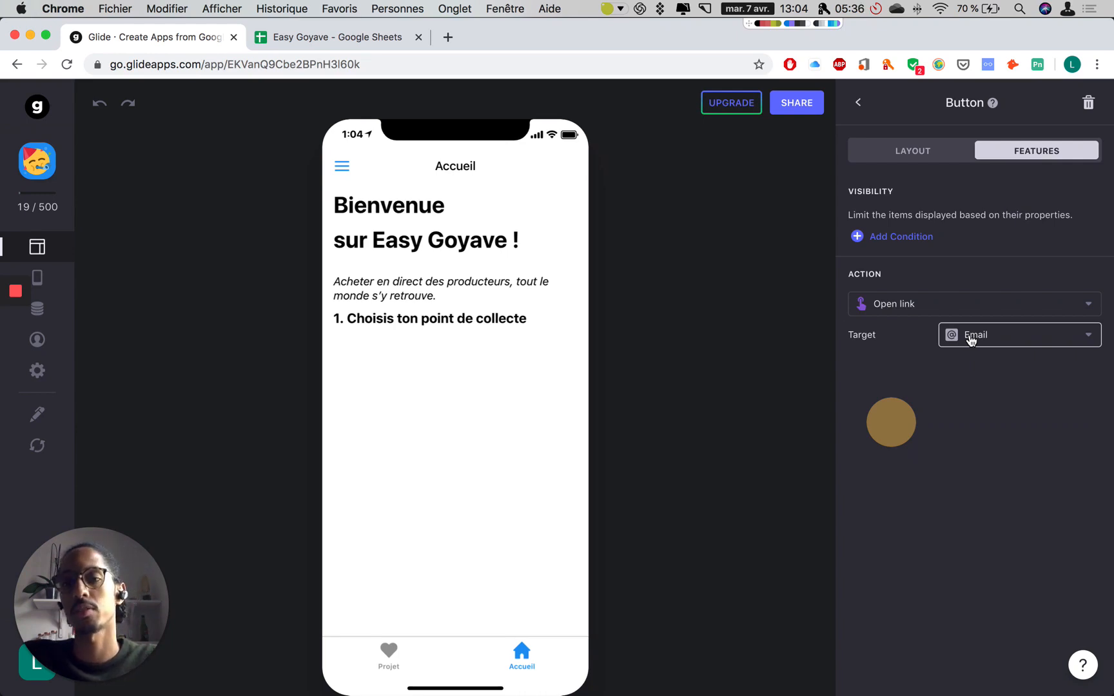
{"action": "left_click", "coordinate": [933, 308]}
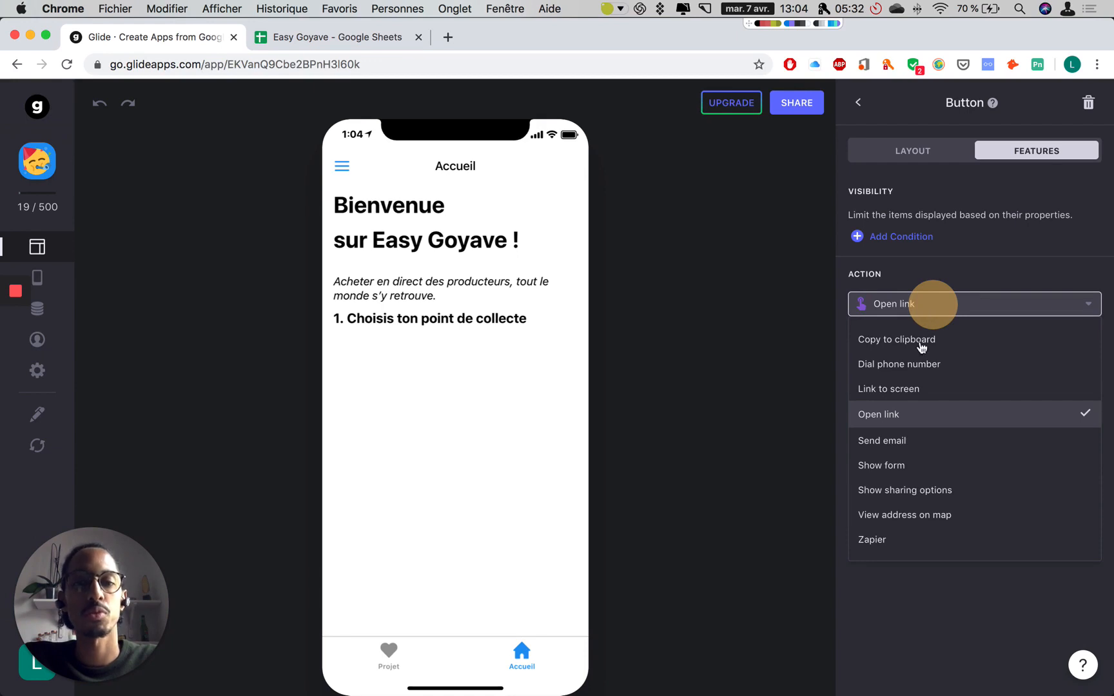
{"action": "left_click", "coordinate": [910, 389]}
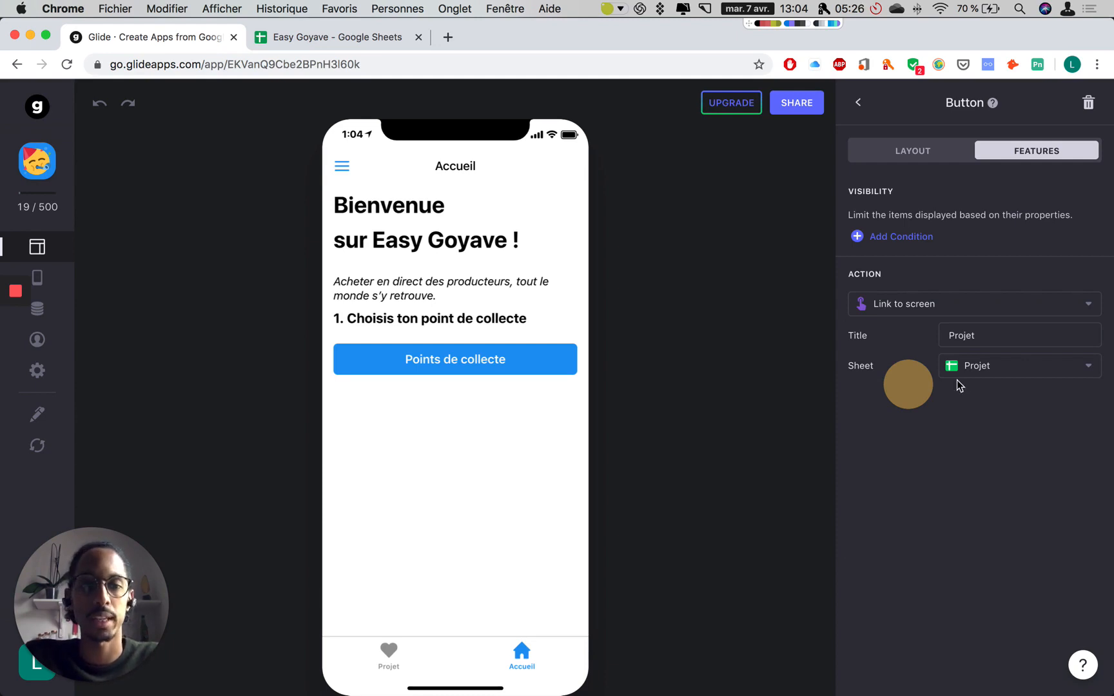
Have the linked screen show Points de vente/collecte, titled 'Points de collecte'
{"action": "left_click", "coordinate": [991, 368]}
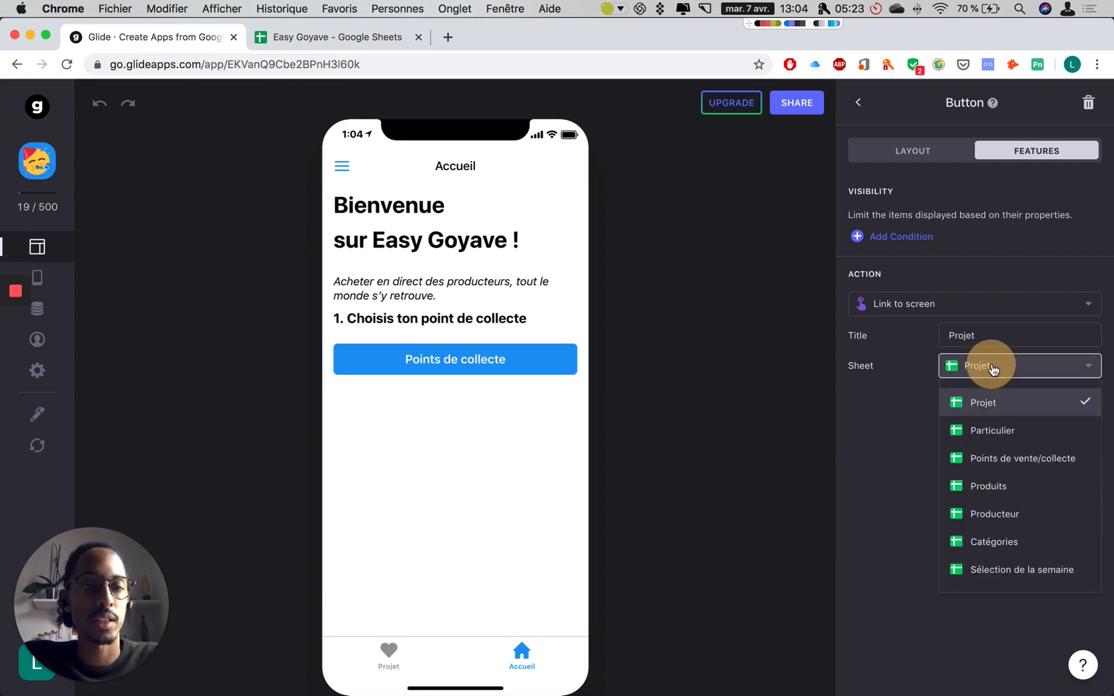
{"action": "left_click", "coordinate": [997, 457]}
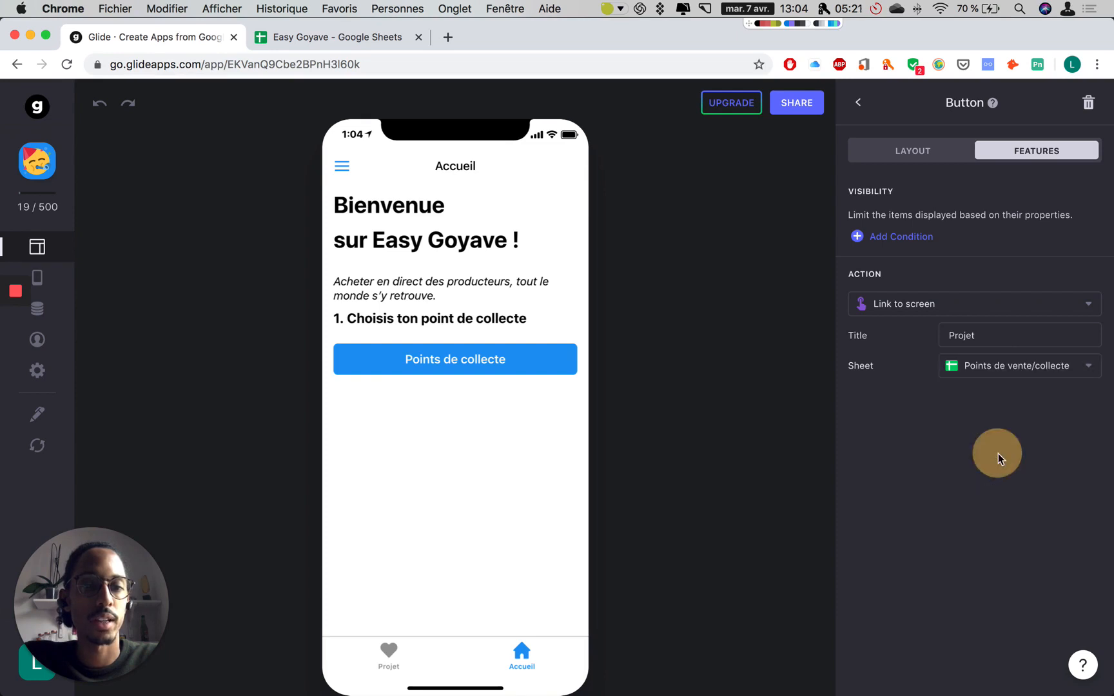
{"action": "double_click", "coordinate": [980, 336]}
{"action": "left_click", "coordinate": [971, 335]}
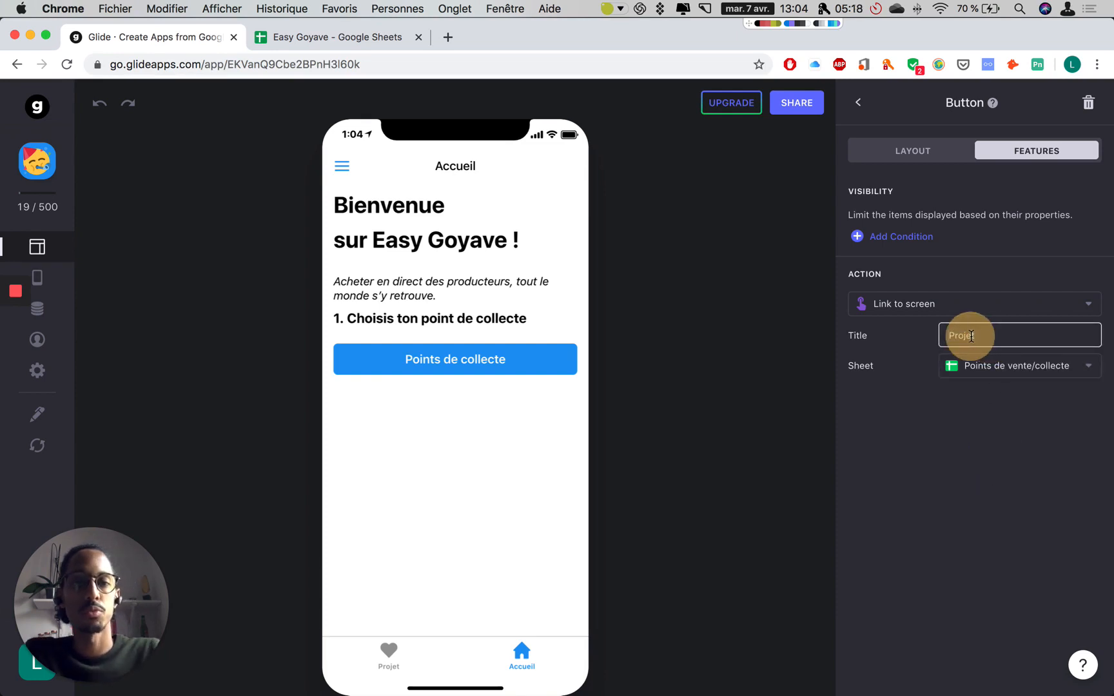
{"action": "double_click", "coordinate": [971, 336]}
{"action": "type", "text": "Points d"}
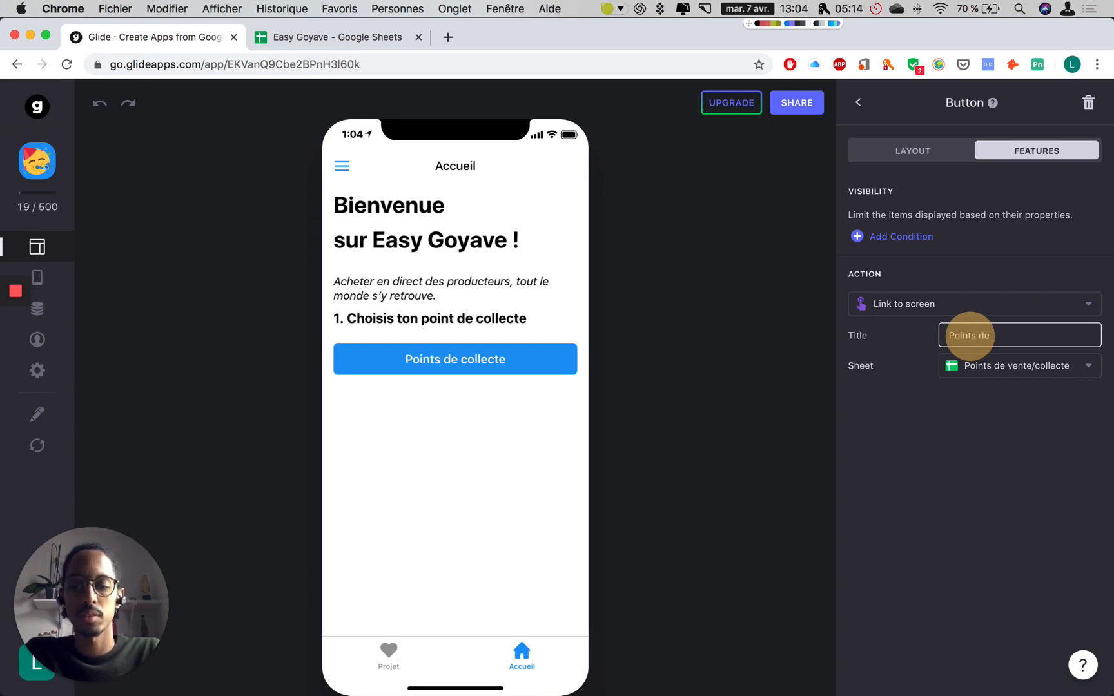
{"action": "type", "text": "e colle"}
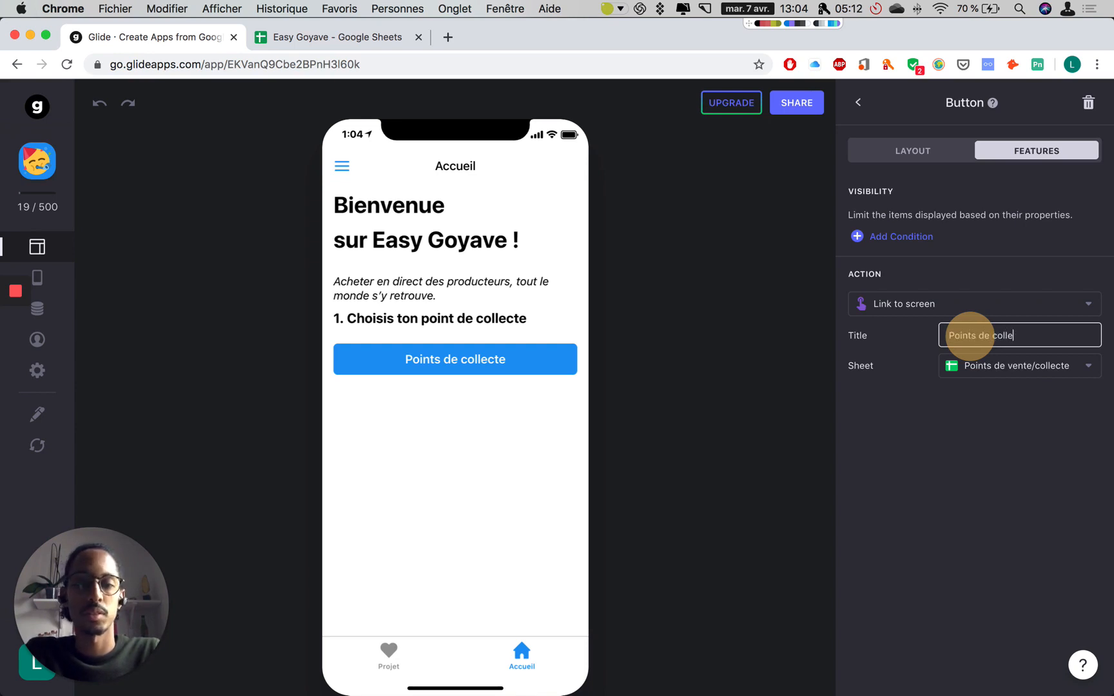
{"action": "type", "text": "te"}
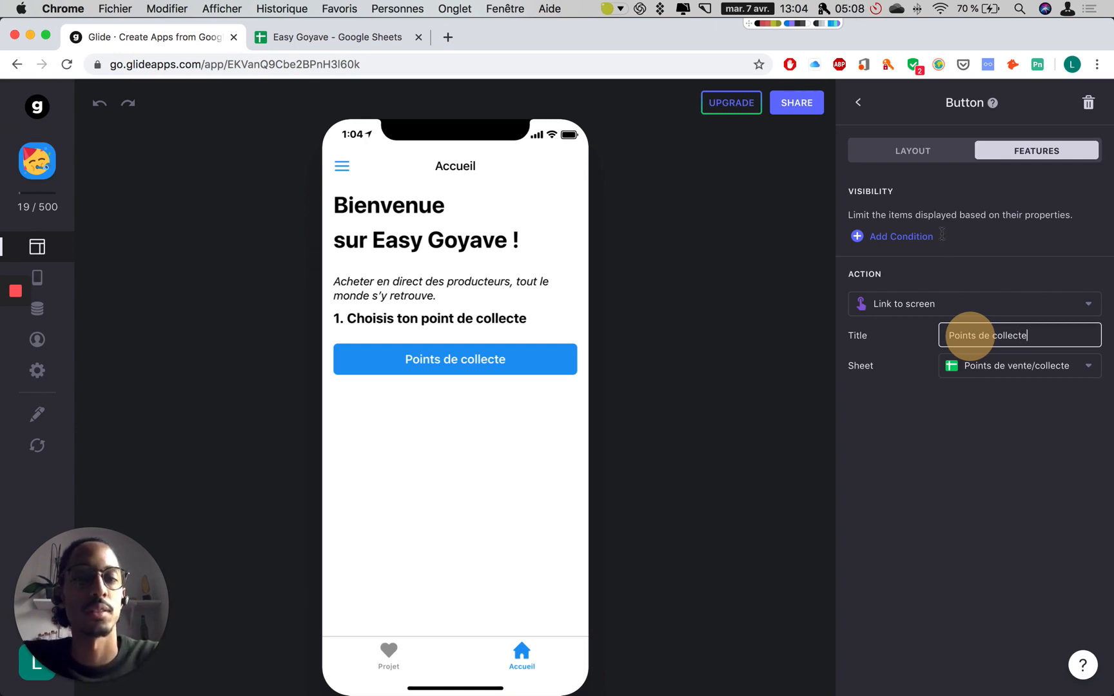
{"action": "left_click", "coordinate": [911, 155]}
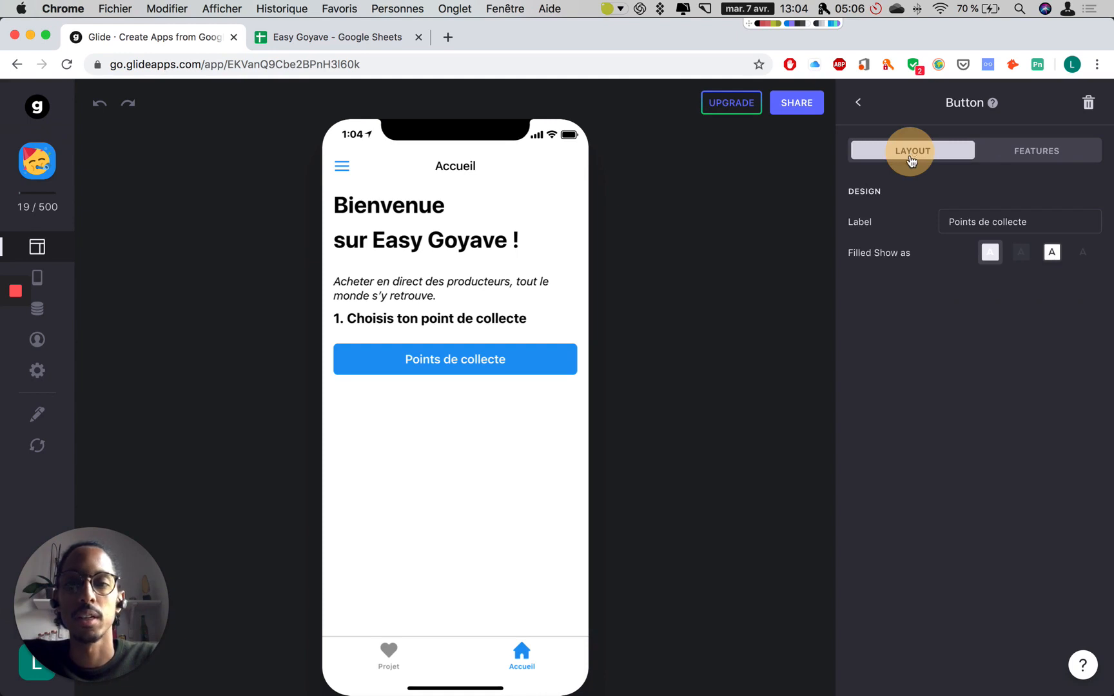
Upload logo-particuliers.png as the app icon
{"action": "left_click", "coordinate": [39, 170]}
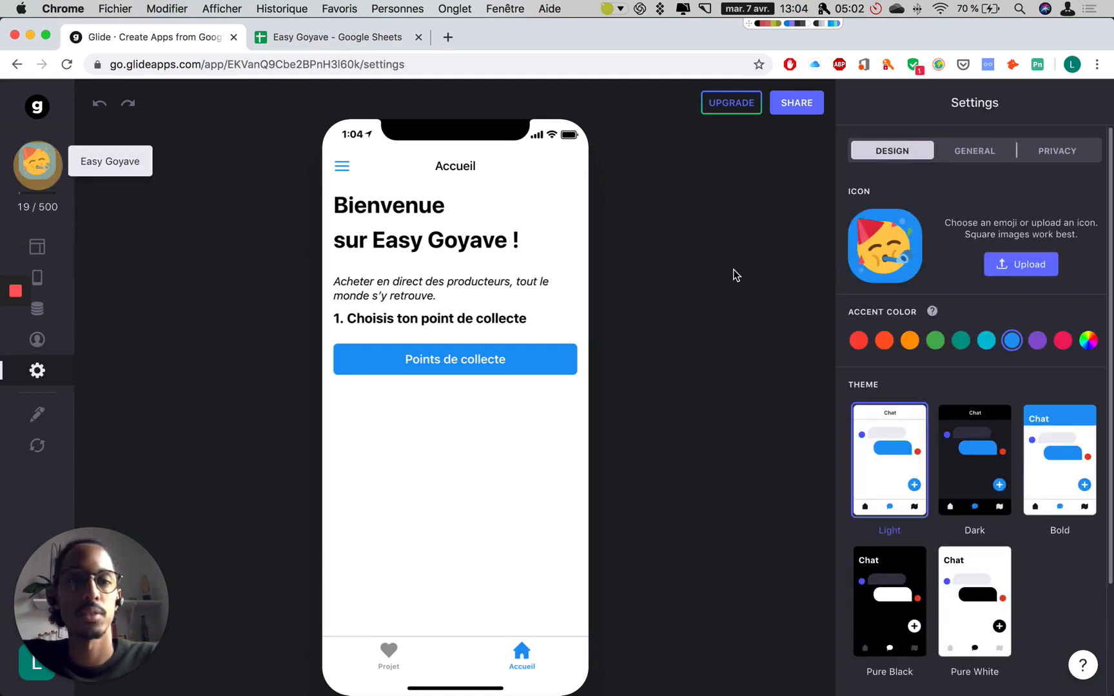
{"action": "left_click", "coordinate": [888, 250]}
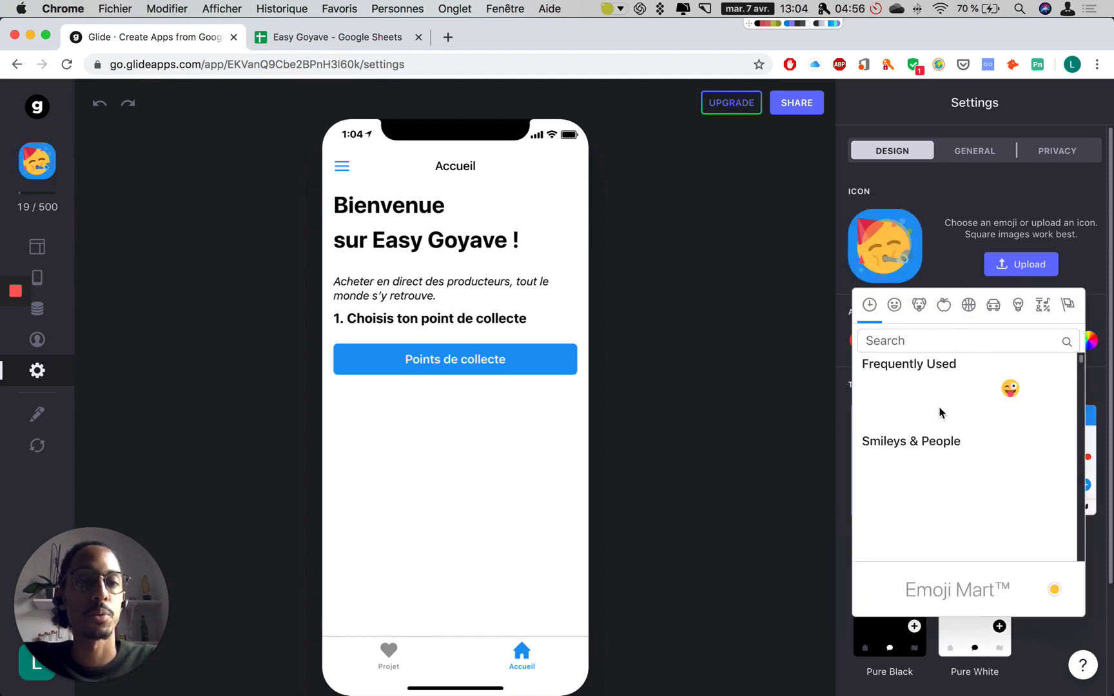
{"action": "left_click", "coordinate": [1040, 224]}
{"action": "left_click", "coordinate": [1029, 266]}
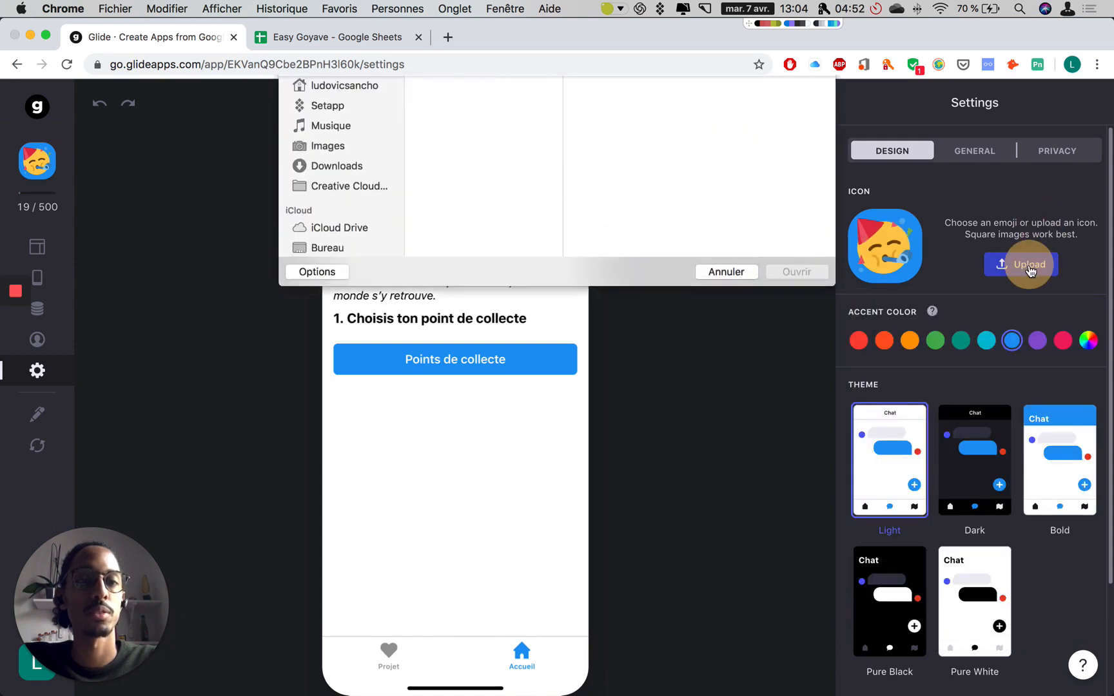
{"action": "left_click", "coordinate": [466, 188]}
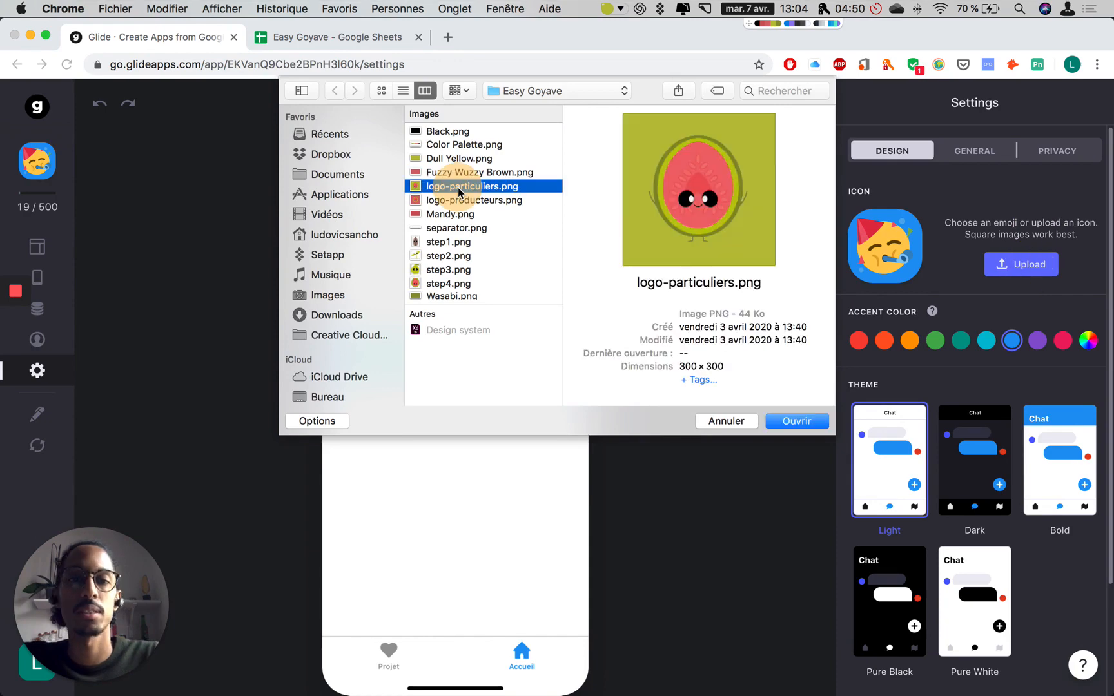
{"action": "left_click", "coordinate": [798, 420]}
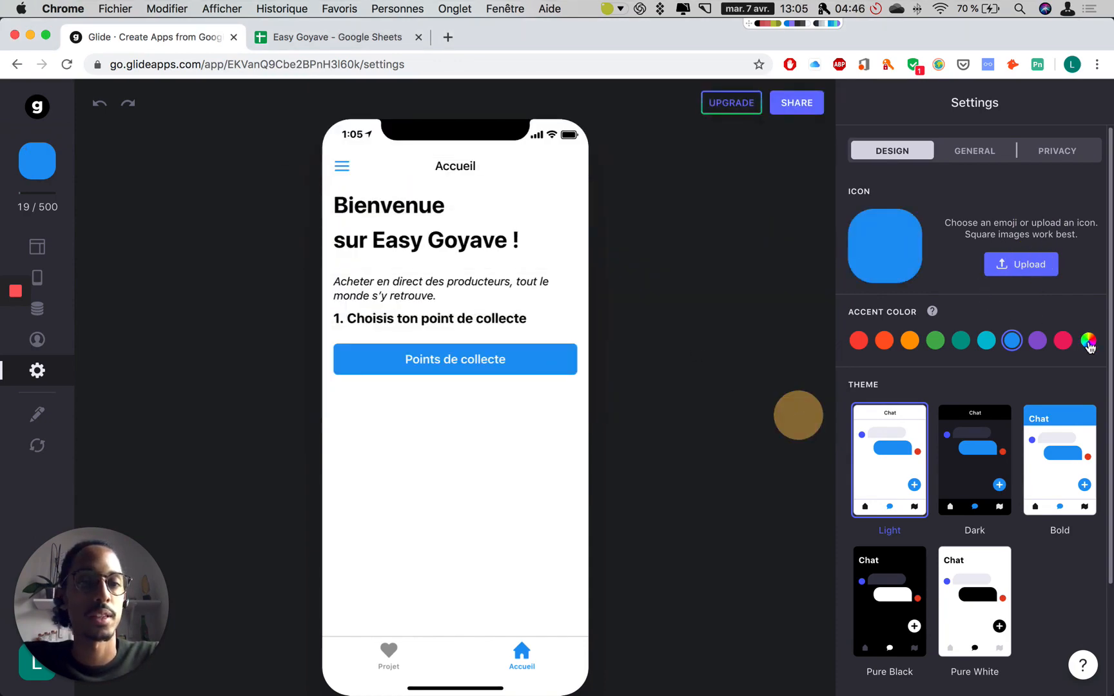
Set a custom accent colour of #bbc03b
{"action": "left_click", "coordinate": [767, 26]}
{"action": "left_click", "coordinate": [776, 118]}
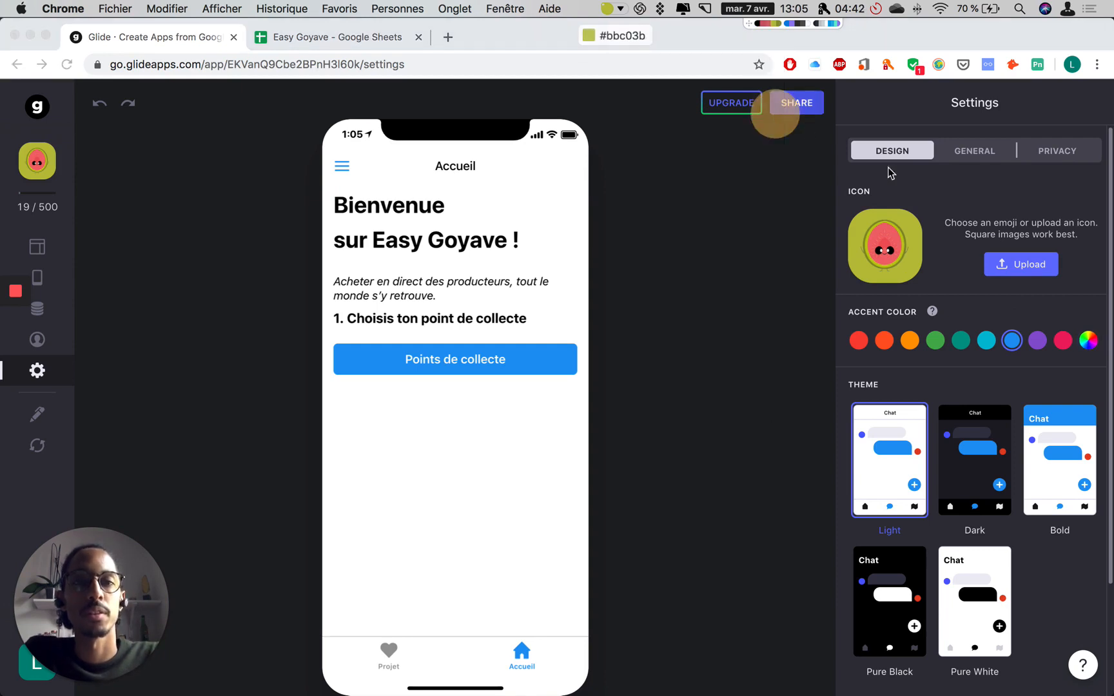
{"action": "left_click", "coordinate": [1087, 339]}
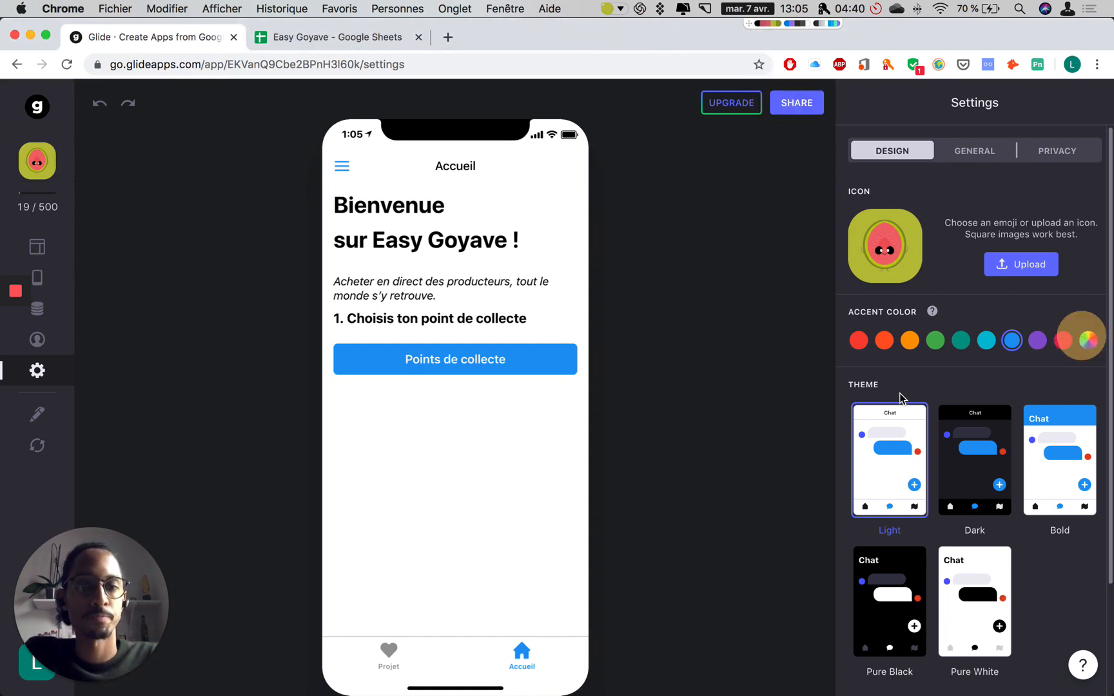
{"action": "left_click", "coordinate": [1089, 345]}
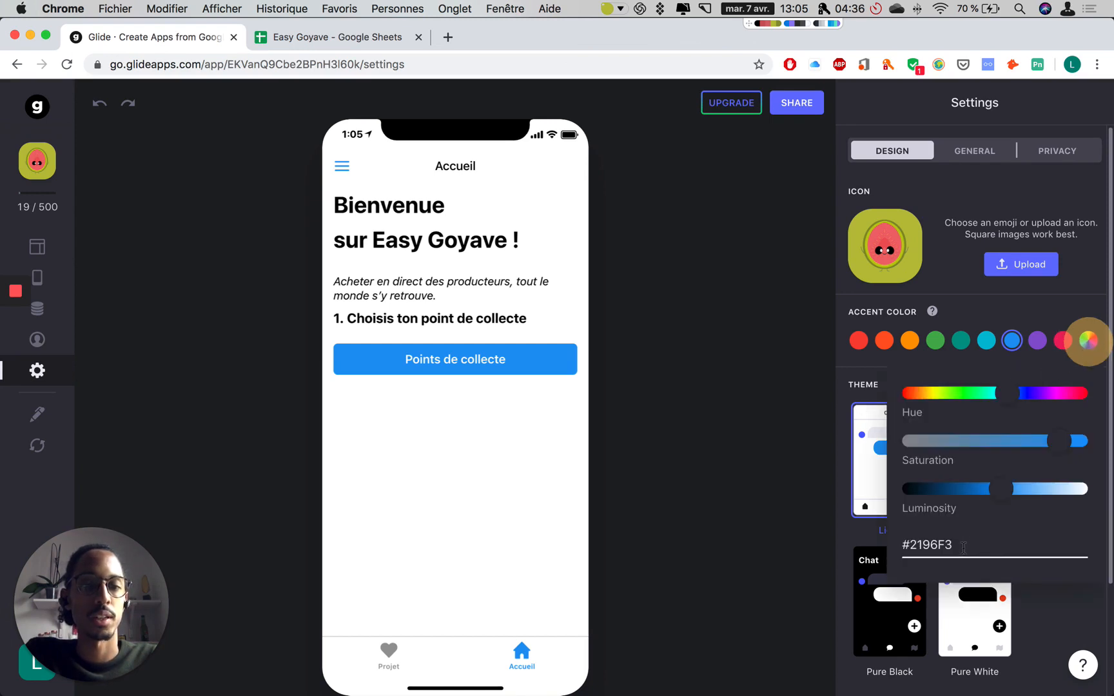
{"action": "double_click", "coordinate": [962, 545]}
{"action": "type", "text": "#bbc03b"}
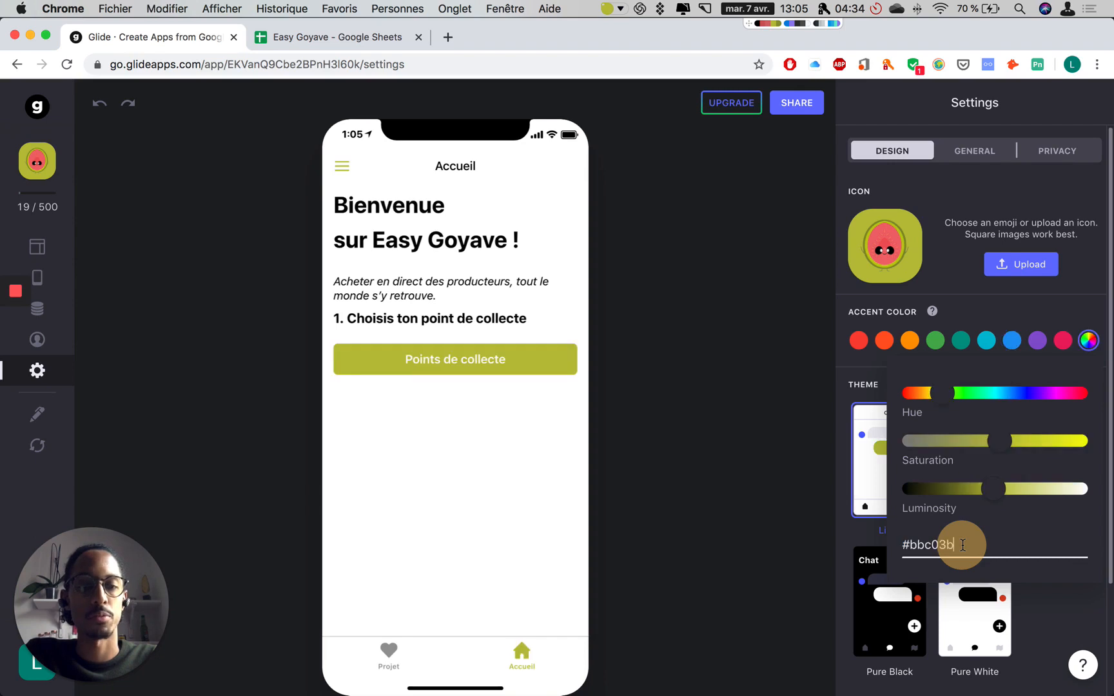
{"action": "left_click", "coordinate": [955, 230]}
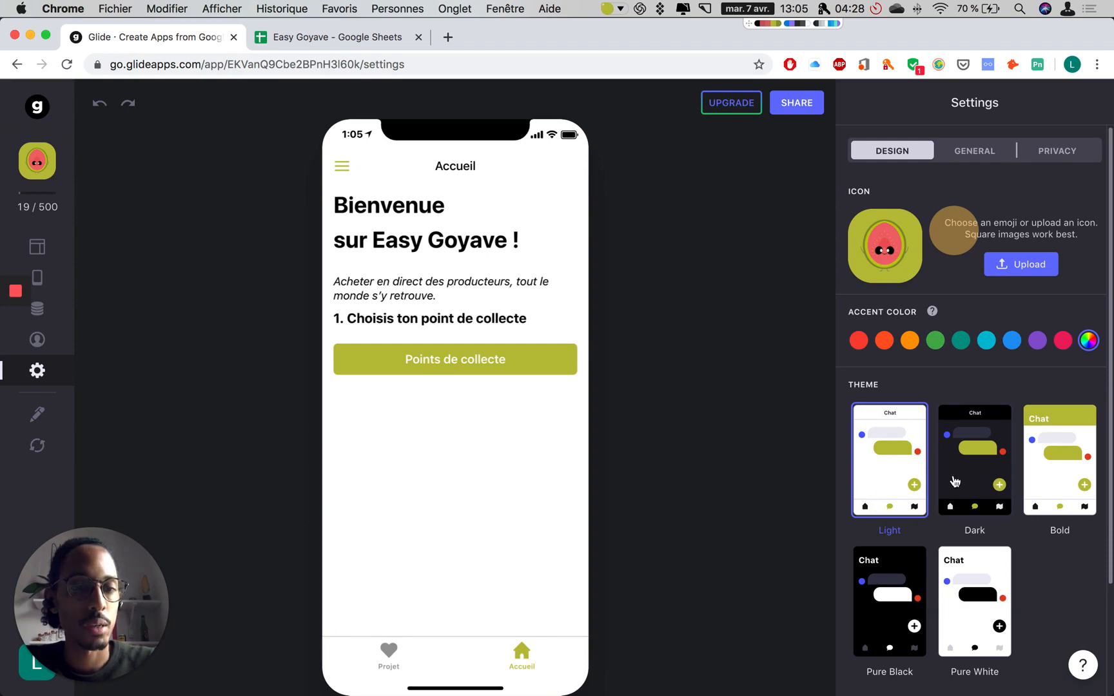
Choose the Bold theme for the app
{"action": "left_click", "coordinate": [976, 480]}
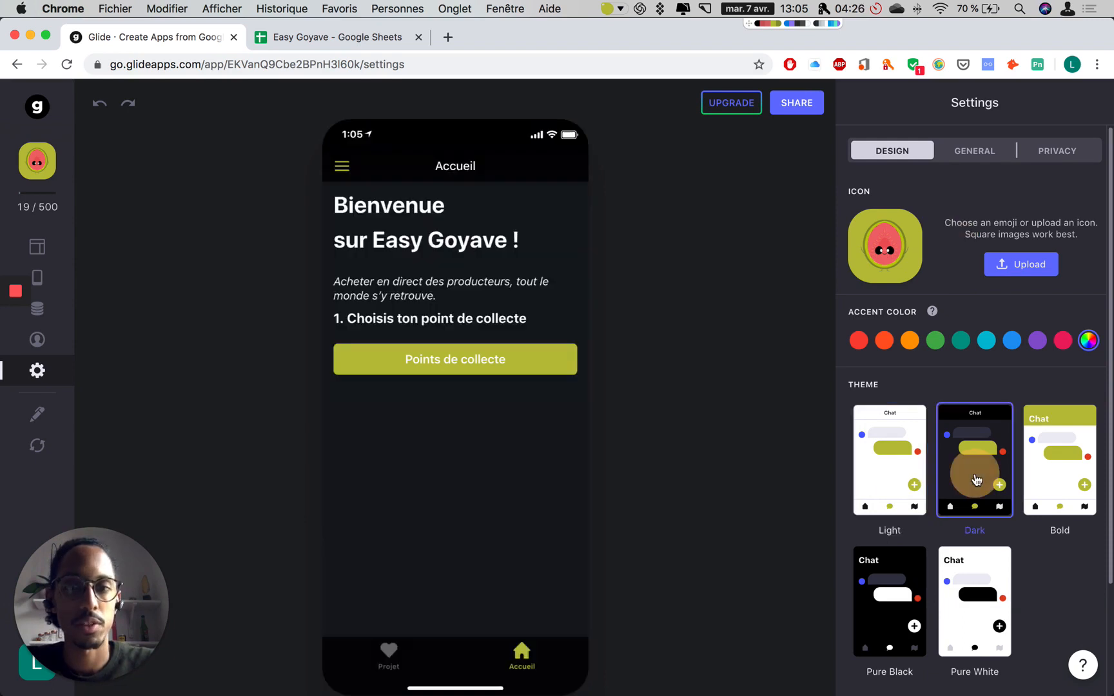
{"action": "left_click", "coordinate": [1055, 475]}
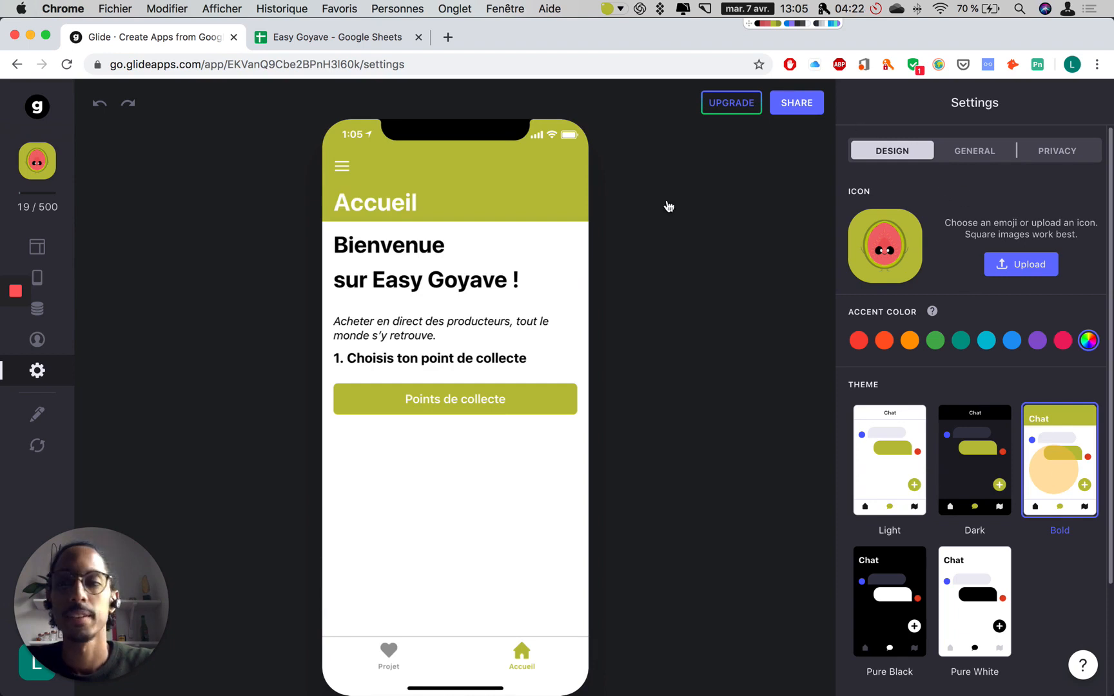
{"action": "left_click", "coordinate": [39, 251]}
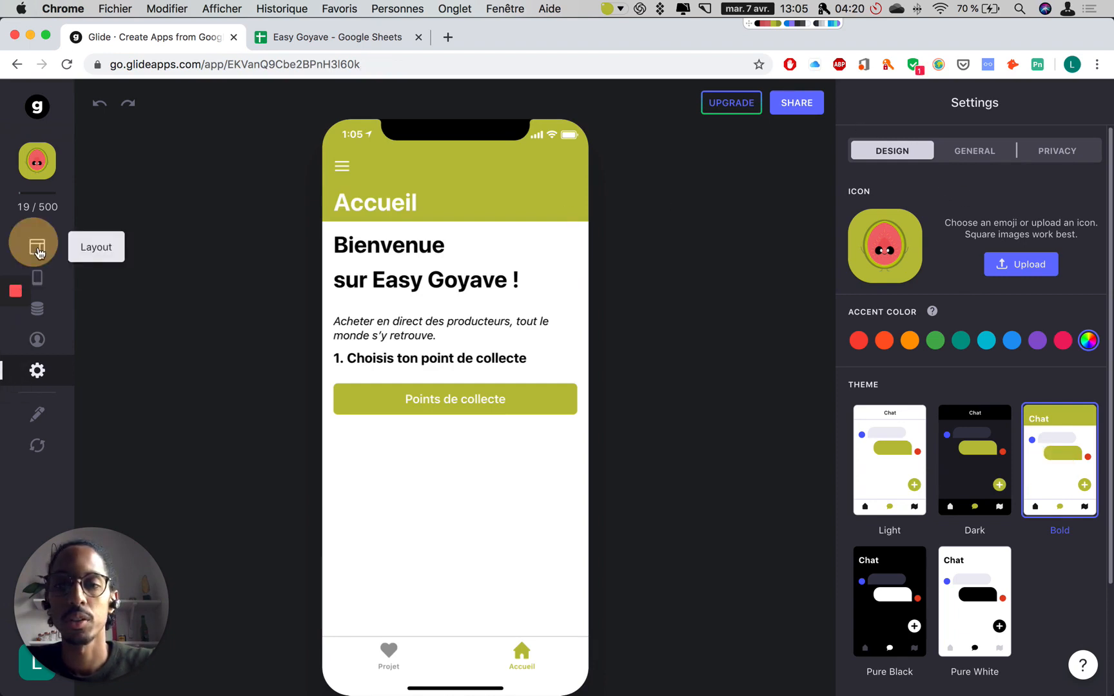
Open the Points de collecte screen in the preview and set its style to Map
{"action": "left_click", "coordinate": [488, 404]}
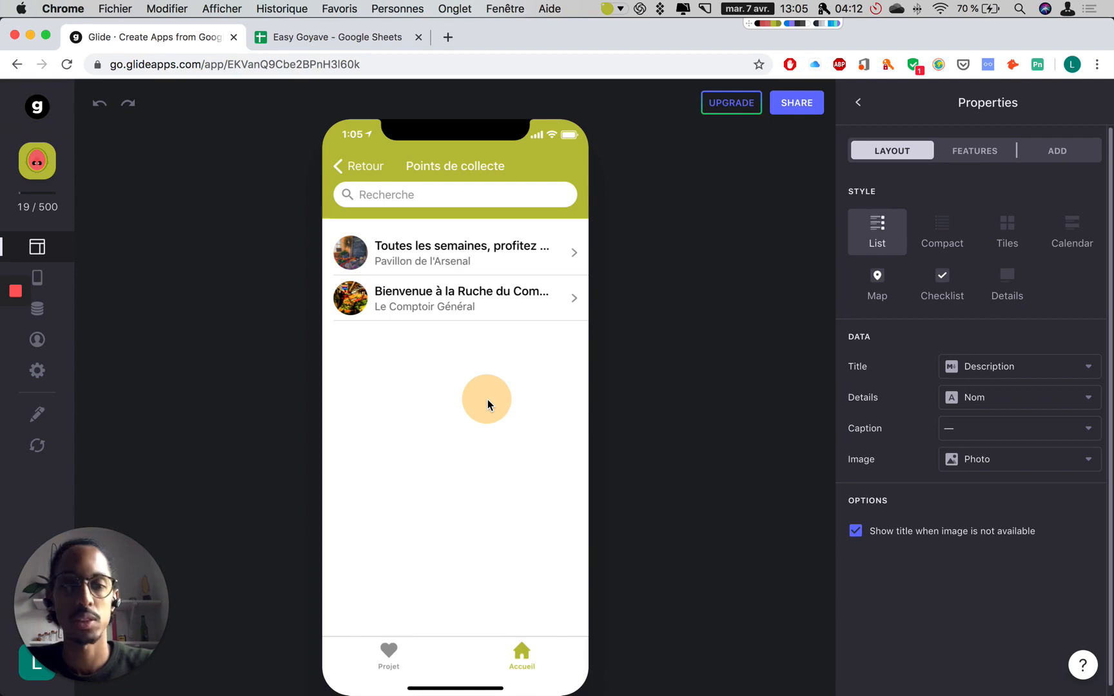
{"action": "left_click", "coordinate": [877, 300]}
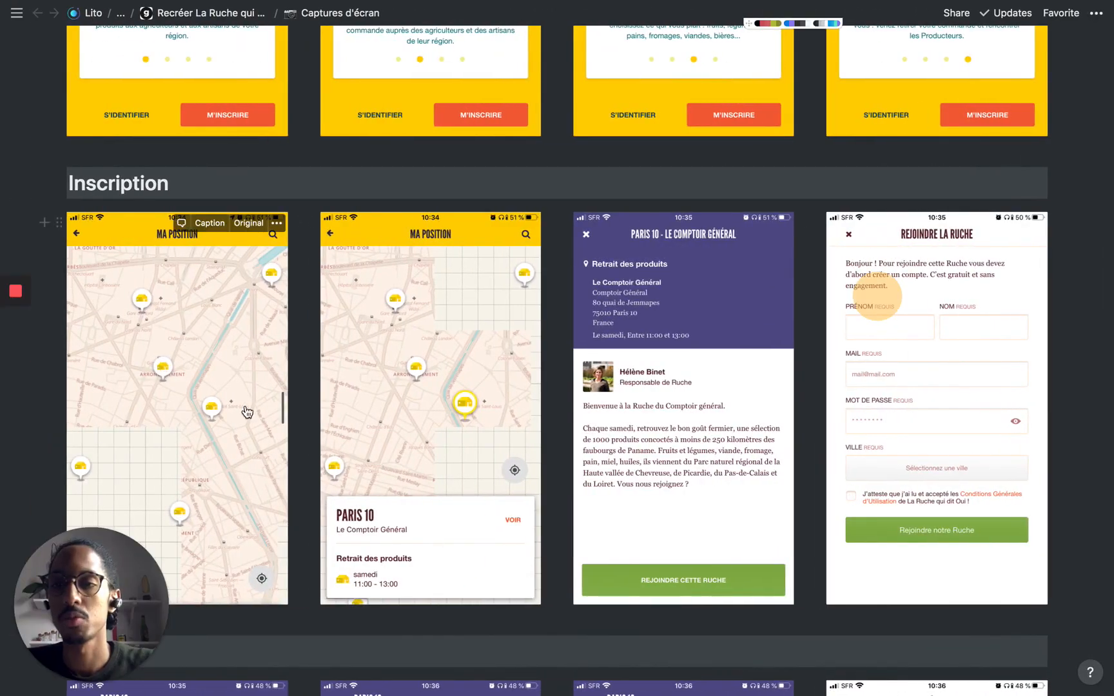
{"action": "scroll", "coordinate": [247, 413], "scroll_direction": "down", "scroll_amount": 2}
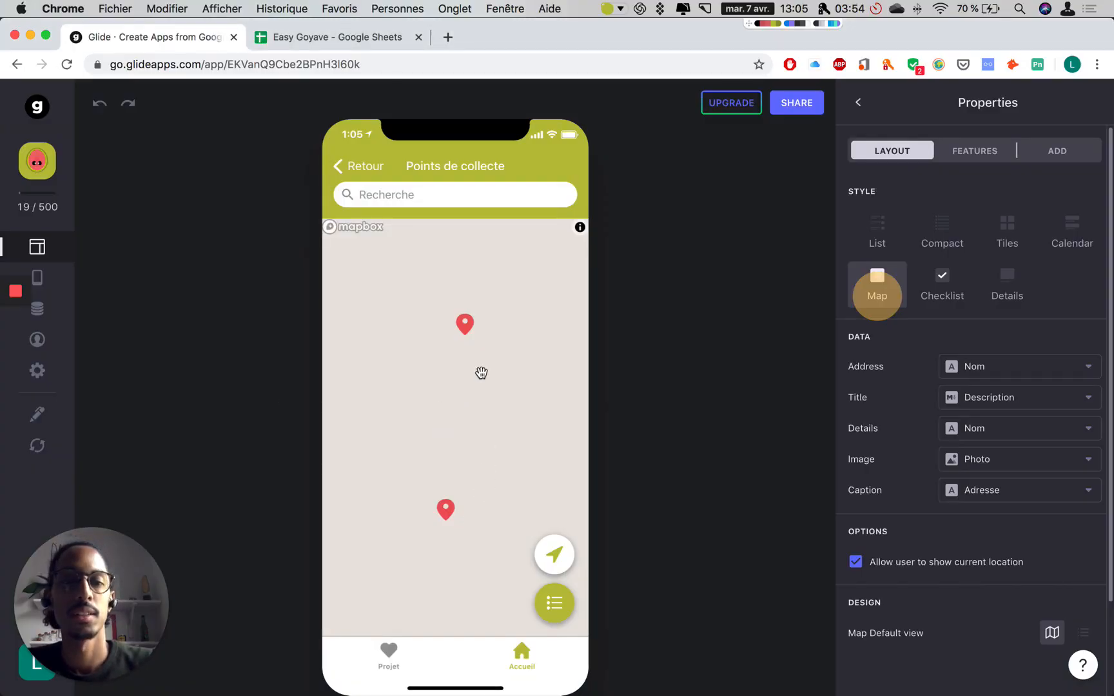
Place map pins by Adresse, with Nom as card title, Adresse as details and Horaires as caption
{"action": "left_click", "coordinate": [987, 369]}
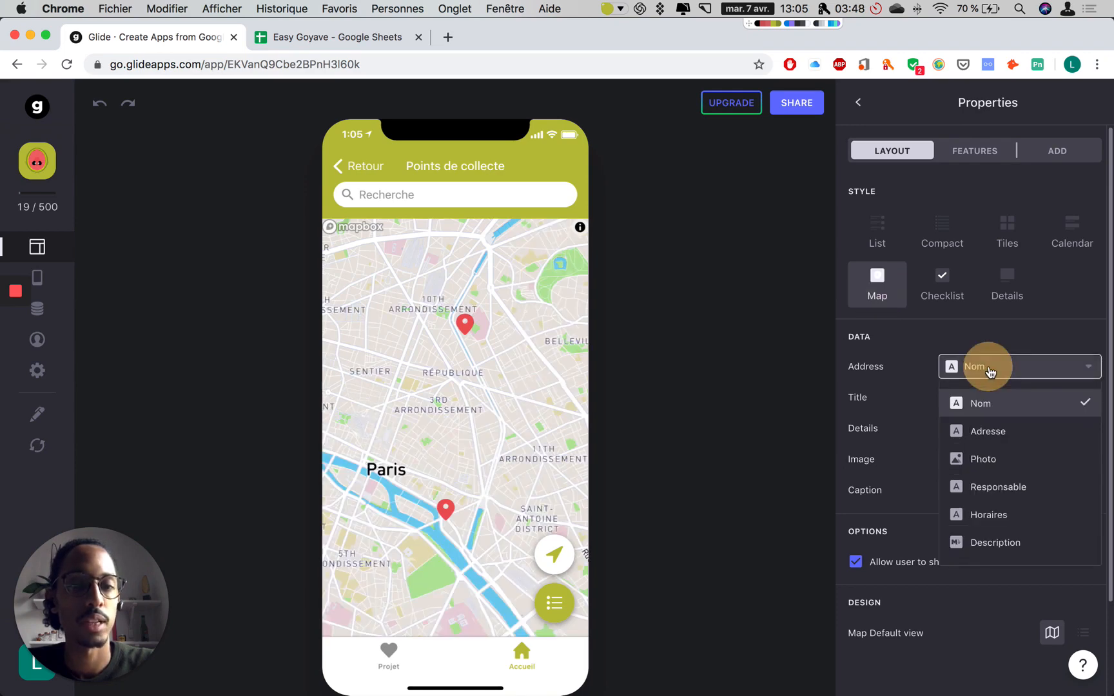
{"action": "left_click", "coordinate": [988, 431]}
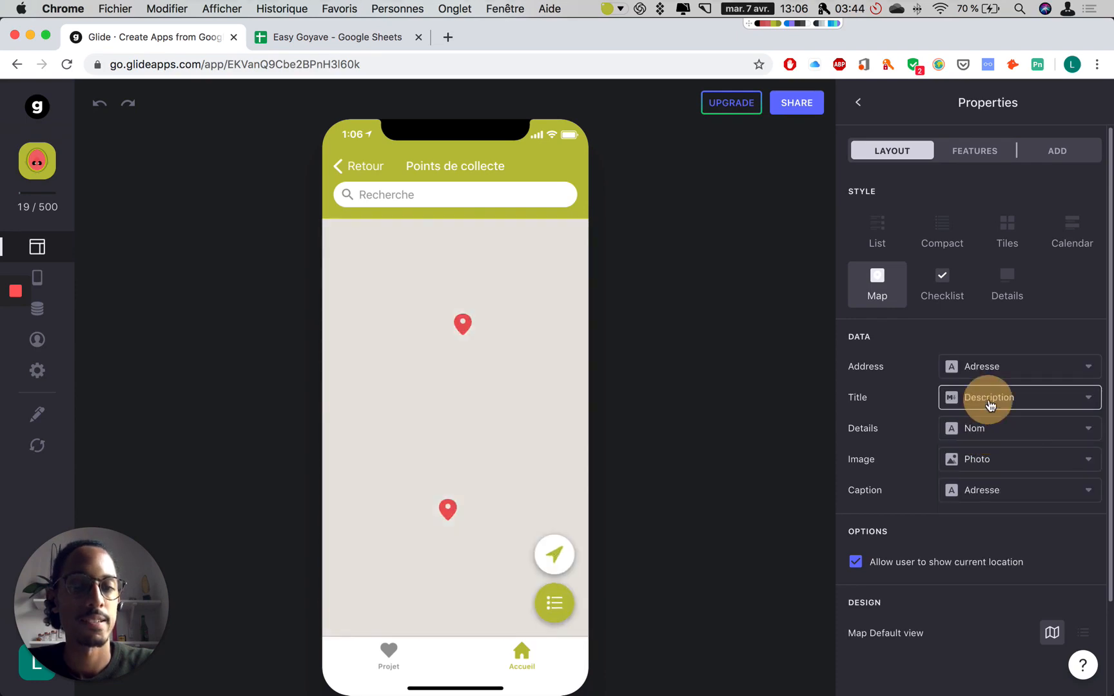
{"action": "left_click", "coordinate": [990, 404]}
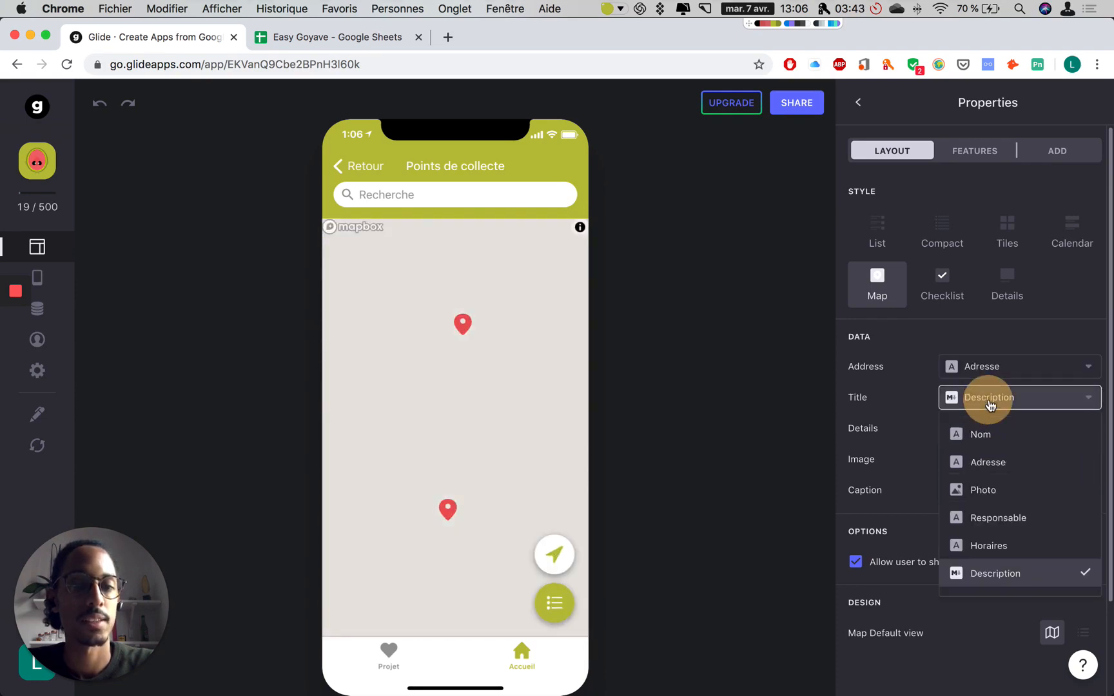
{"action": "left_click", "coordinate": [982, 436]}
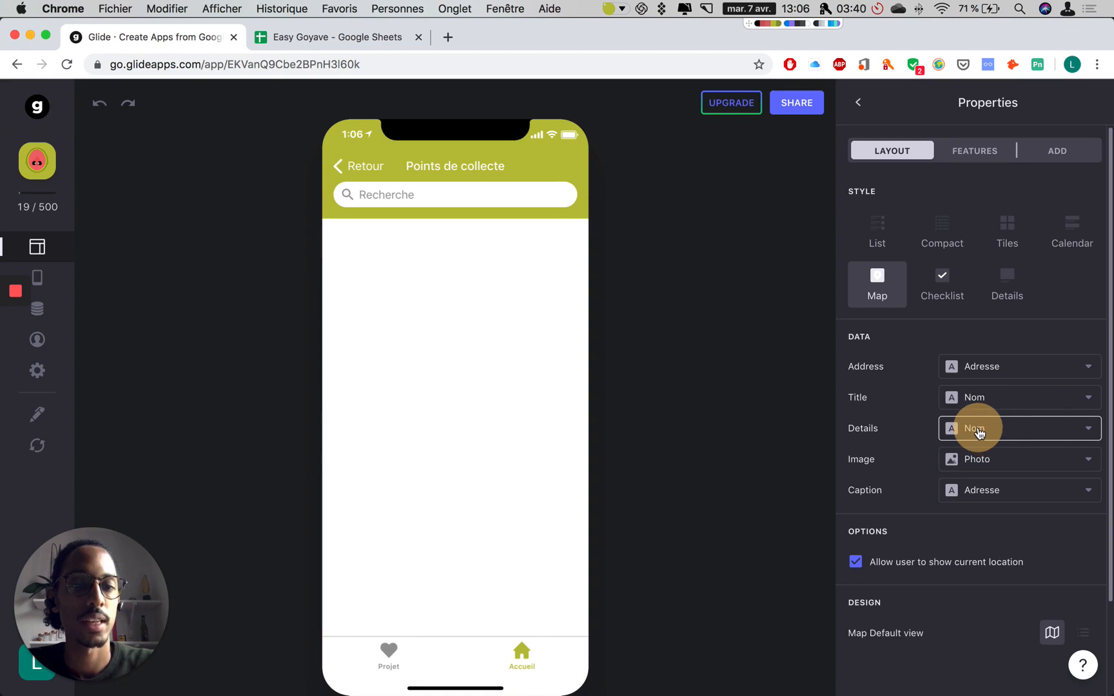
{"action": "left_click", "coordinate": [978, 430]}
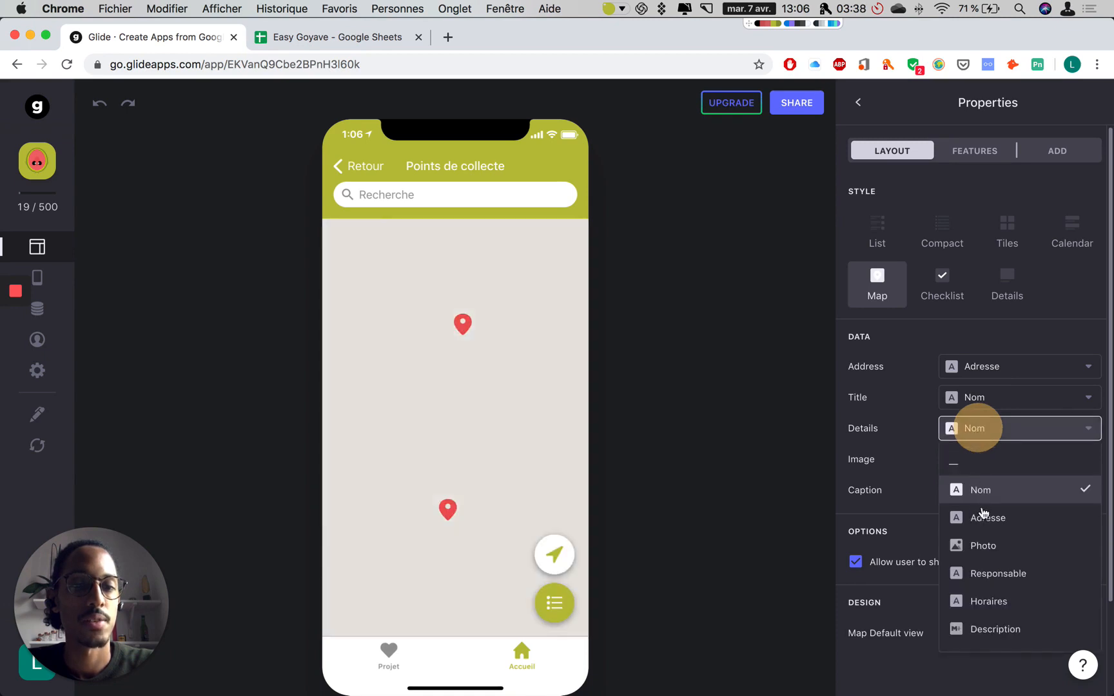
{"action": "left_click", "coordinate": [984, 520]}
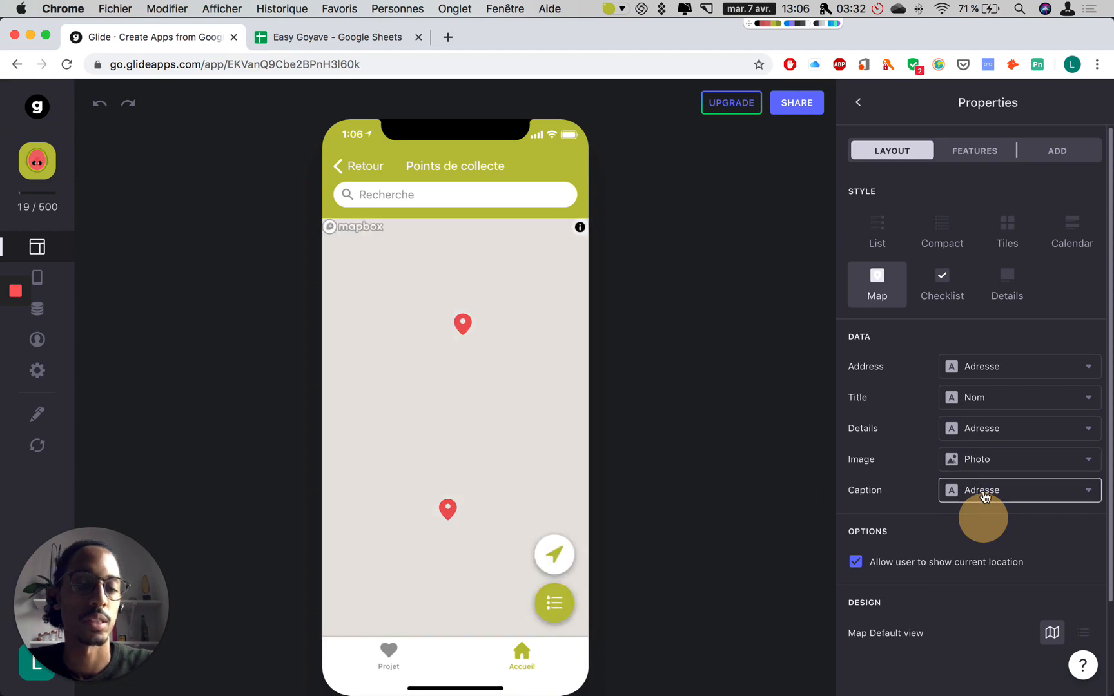
{"action": "left_click", "coordinate": [984, 495]}
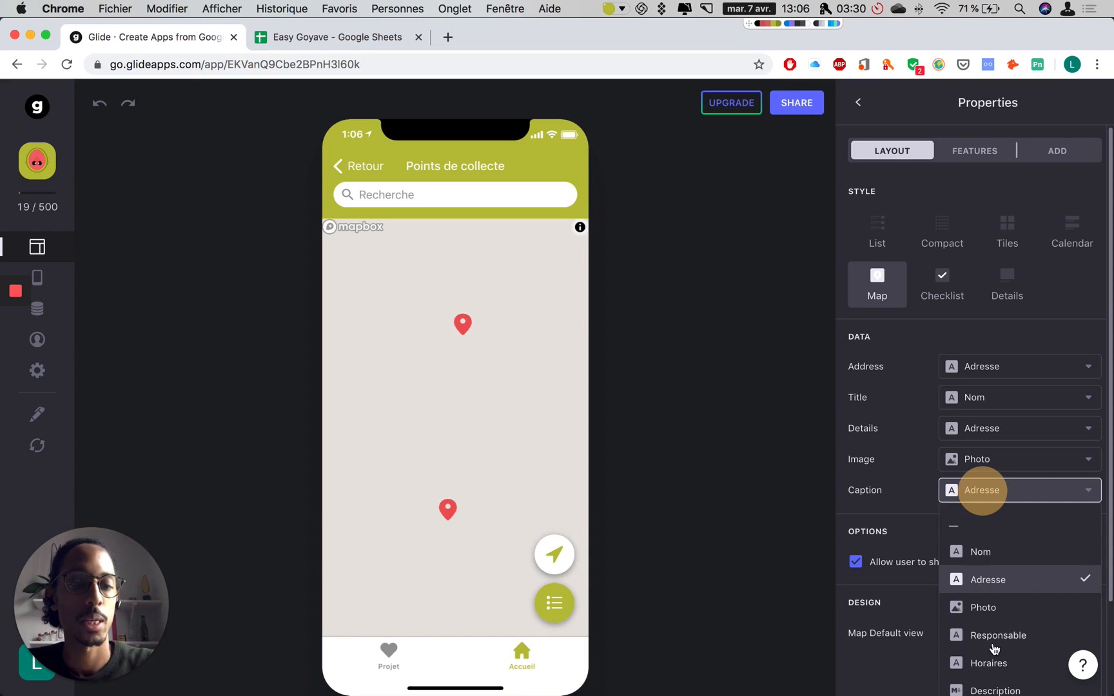
{"action": "scroll", "coordinate": [994, 648], "scroll_direction": "down", "scroll_amount": 2}
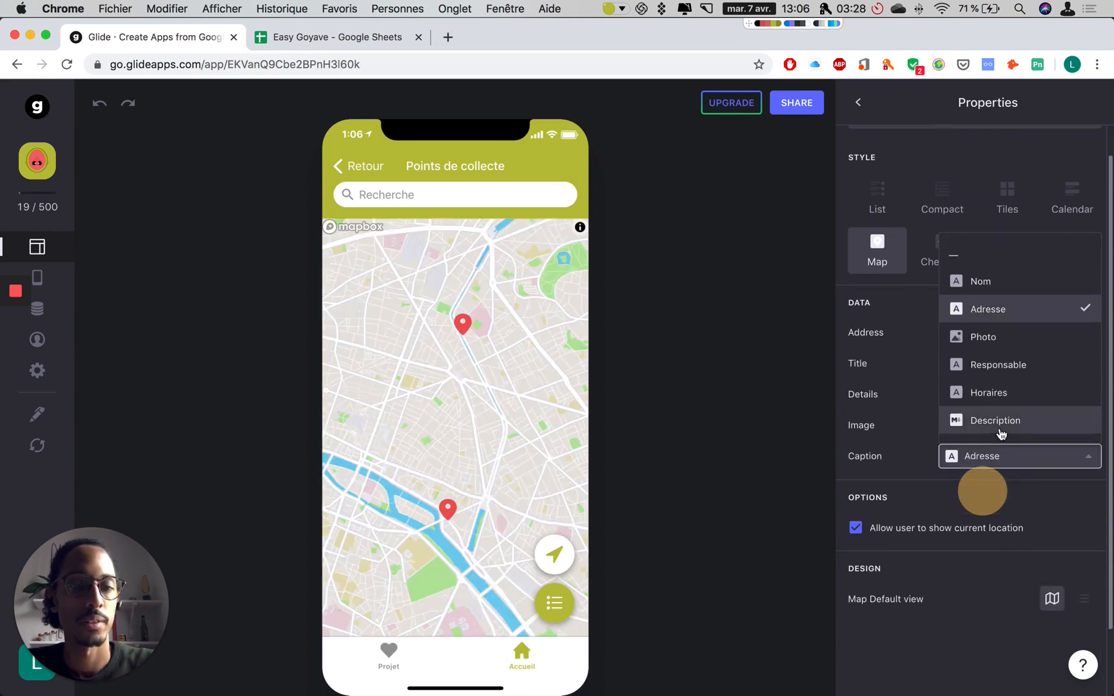
{"action": "left_click", "coordinate": [995, 393]}
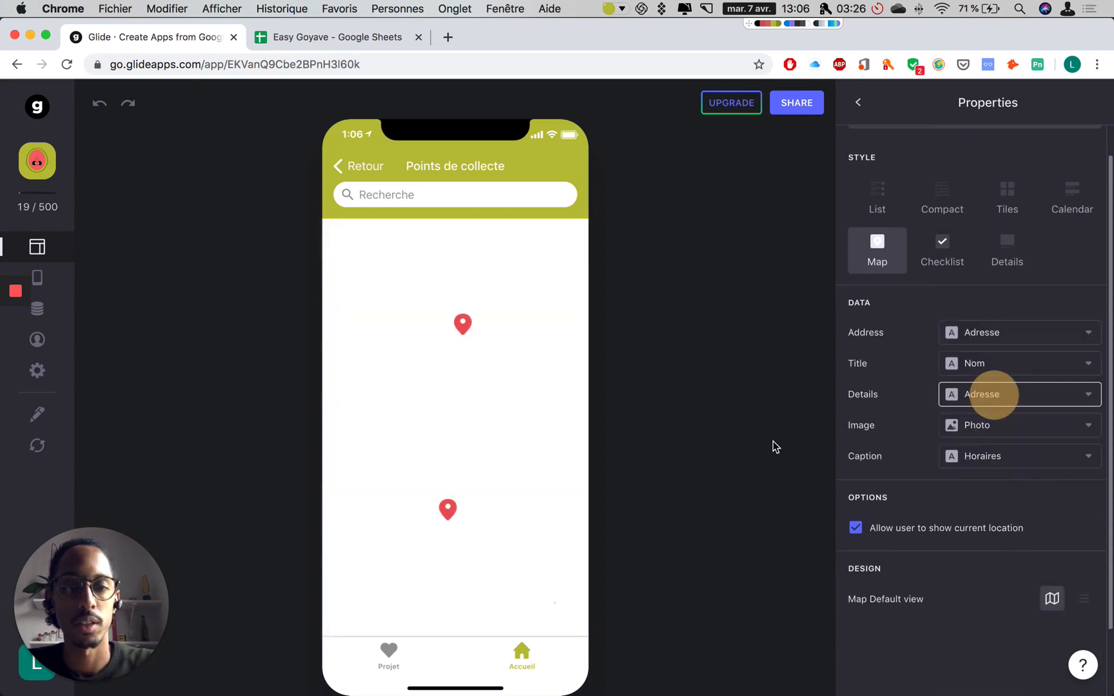
{"action": "left_click", "coordinate": [448, 509]}
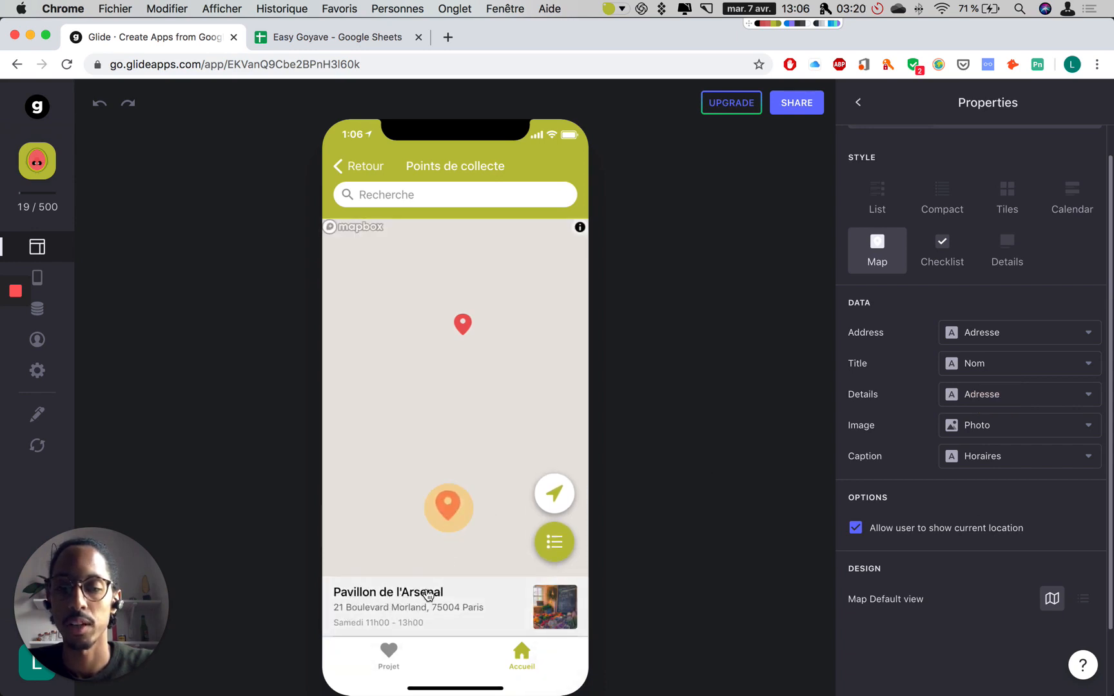
{"action": "key", "text": "ctrl+Left"}
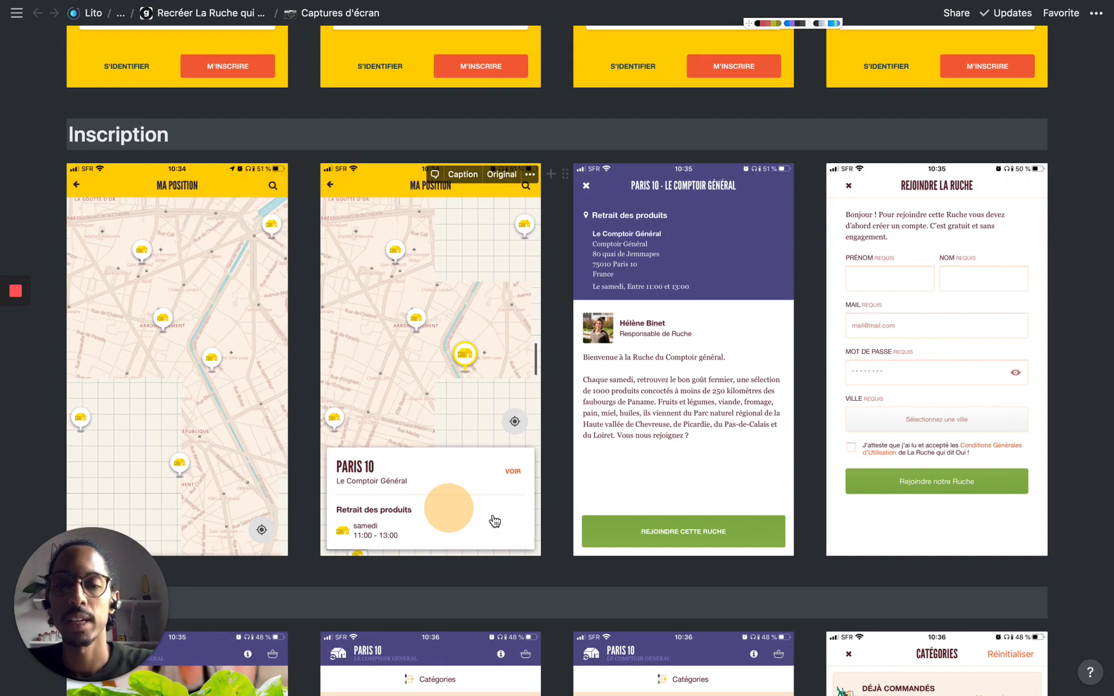
Switch the collection points preview to map view and open Pavillon de l'Arsenal's card
{"action": "key", "text": "ctrl+Right"}
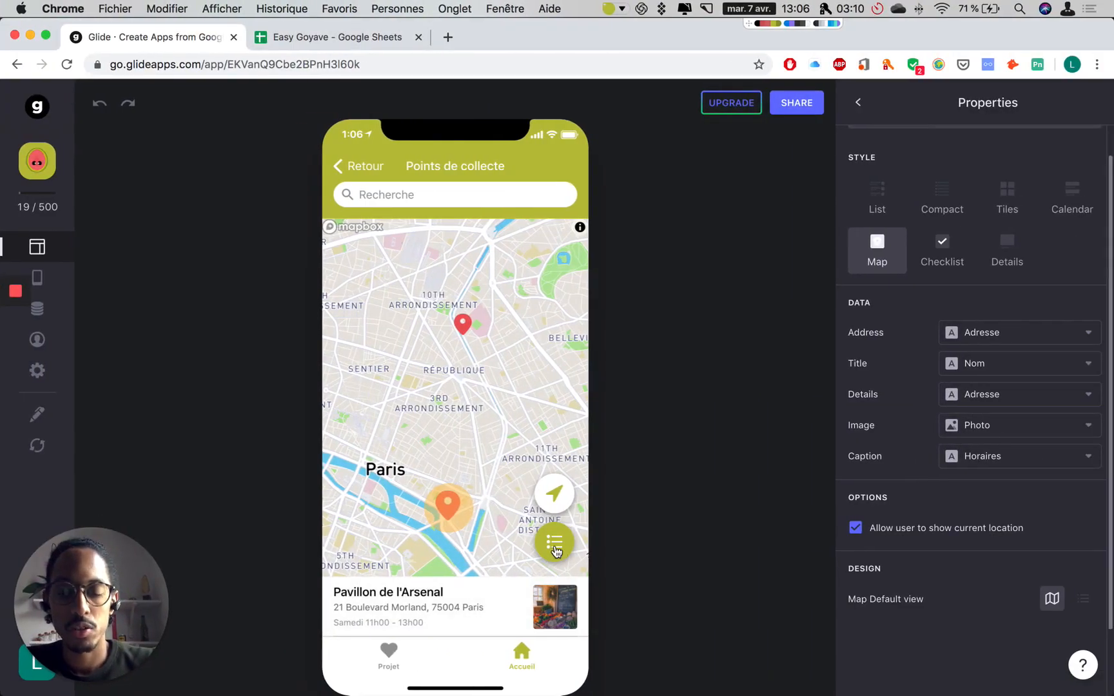
{"action": "left_click", "coordinate": [554, 547]}
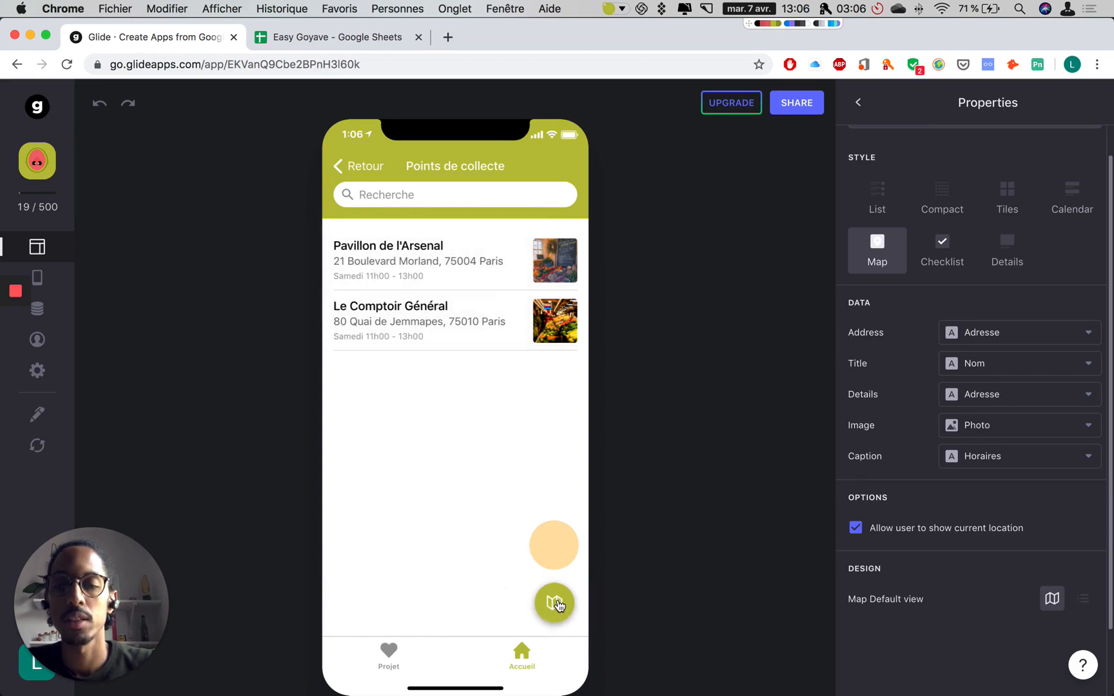
{"action": "key", "text": "ctrl+Left"}
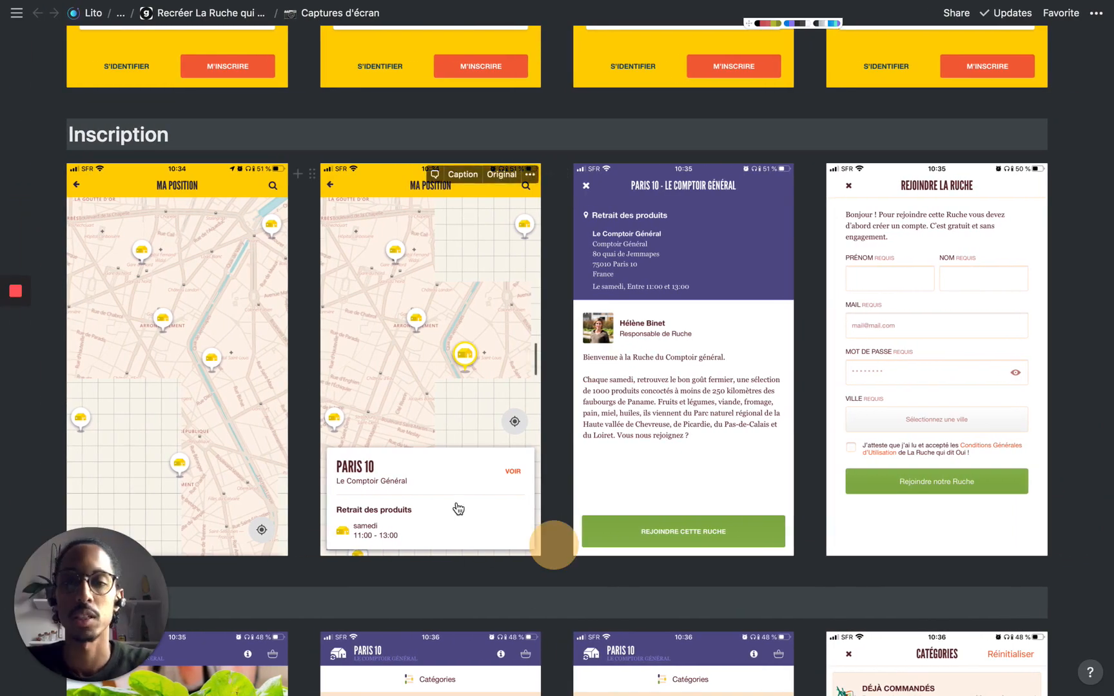
{"action": "key", "text": "ctrl+Right"}
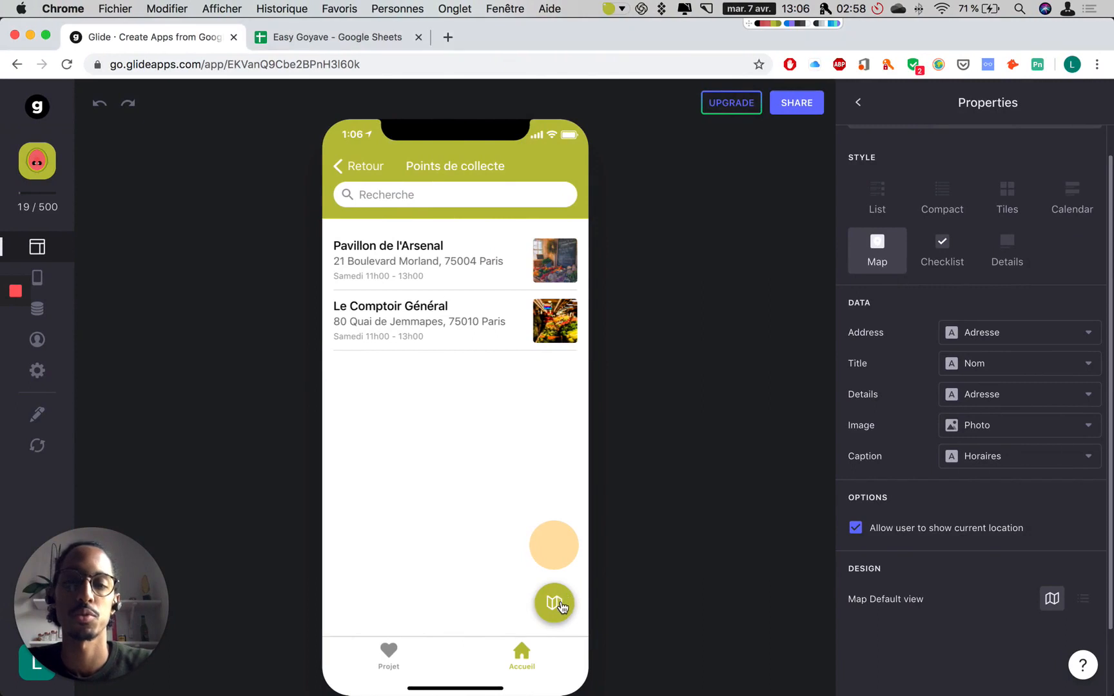
{"action": "left_click", "coordinate": [559, 604]}
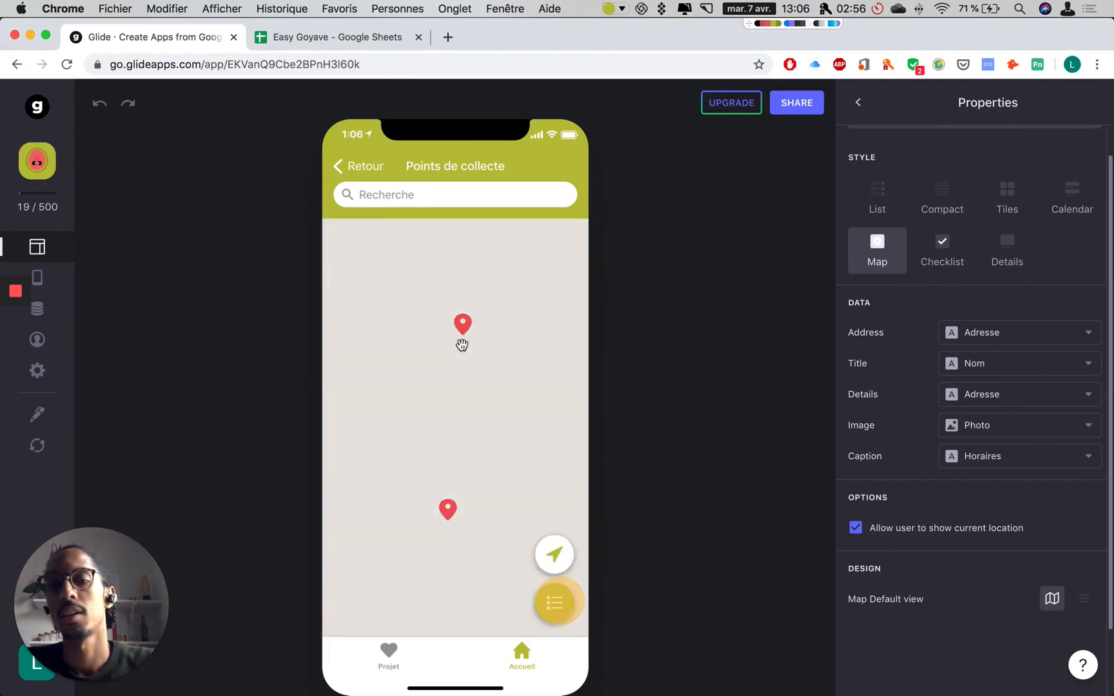
{"action": "left_click", "coordinate": [454, 518]}
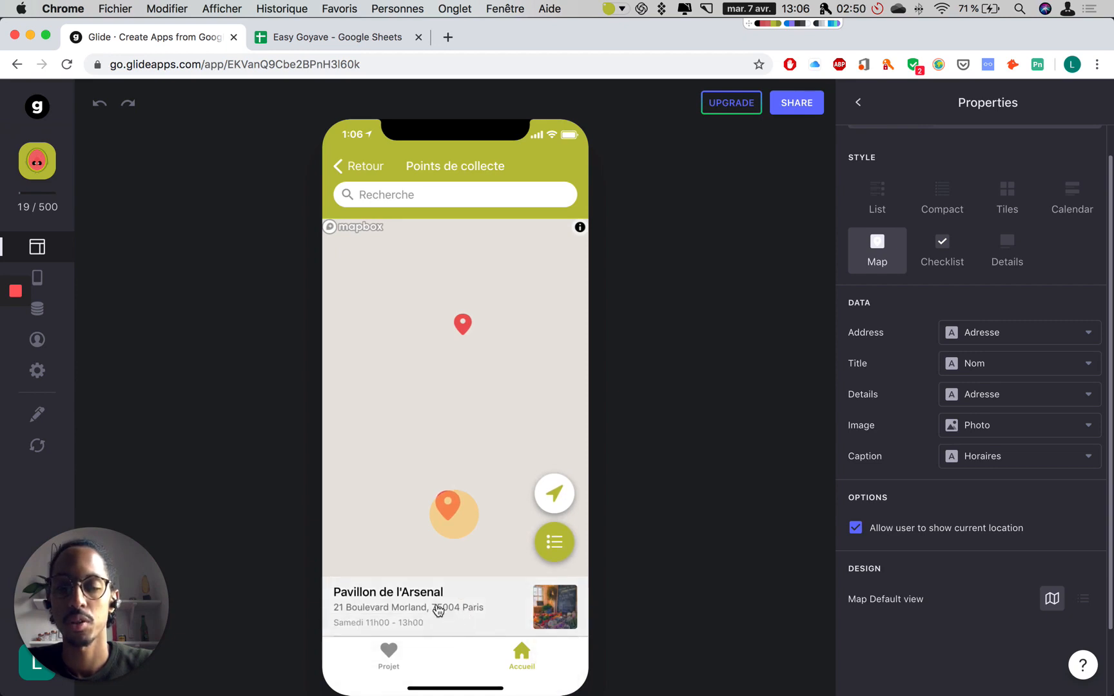
{"action": "left_click", "coordinate": [437, 607]}
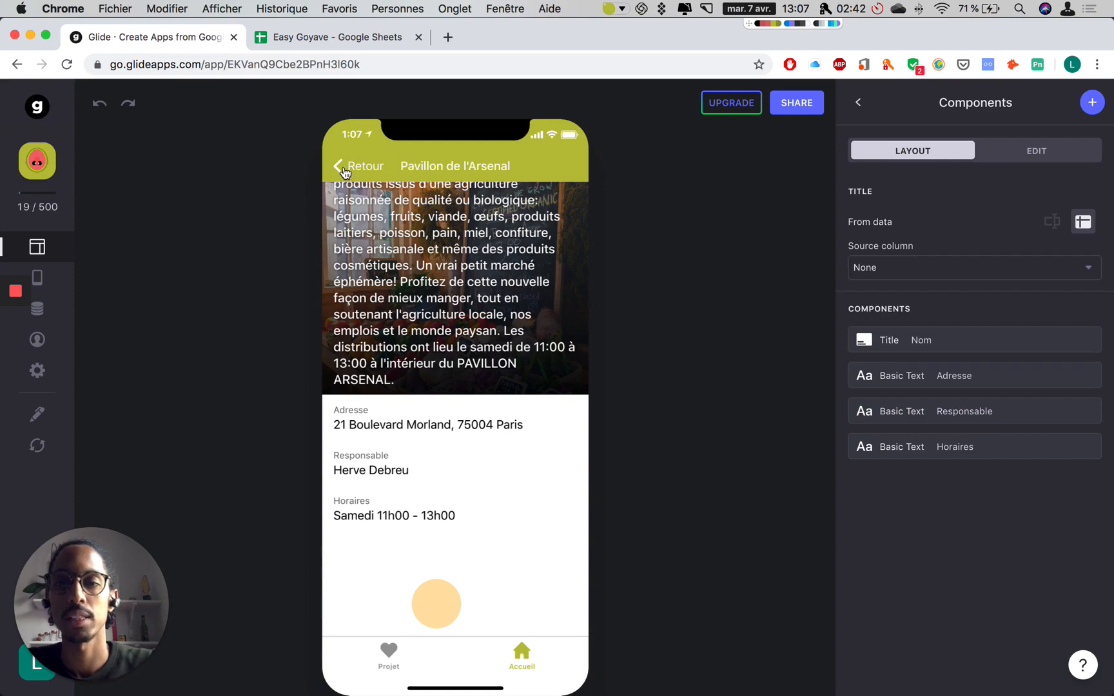
Keep Nom as the Title component's title and show Adresse as its details
{"action": "key", "text": "ctrl+Left"}
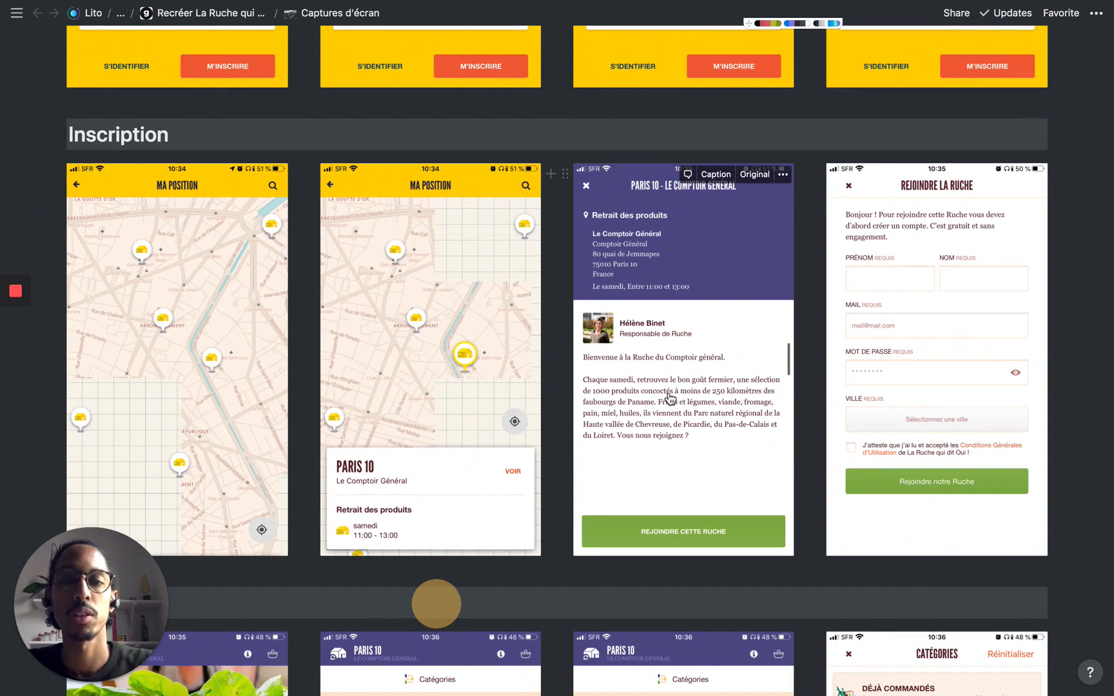
{"action": "key", "text": "ctrl+Right"}
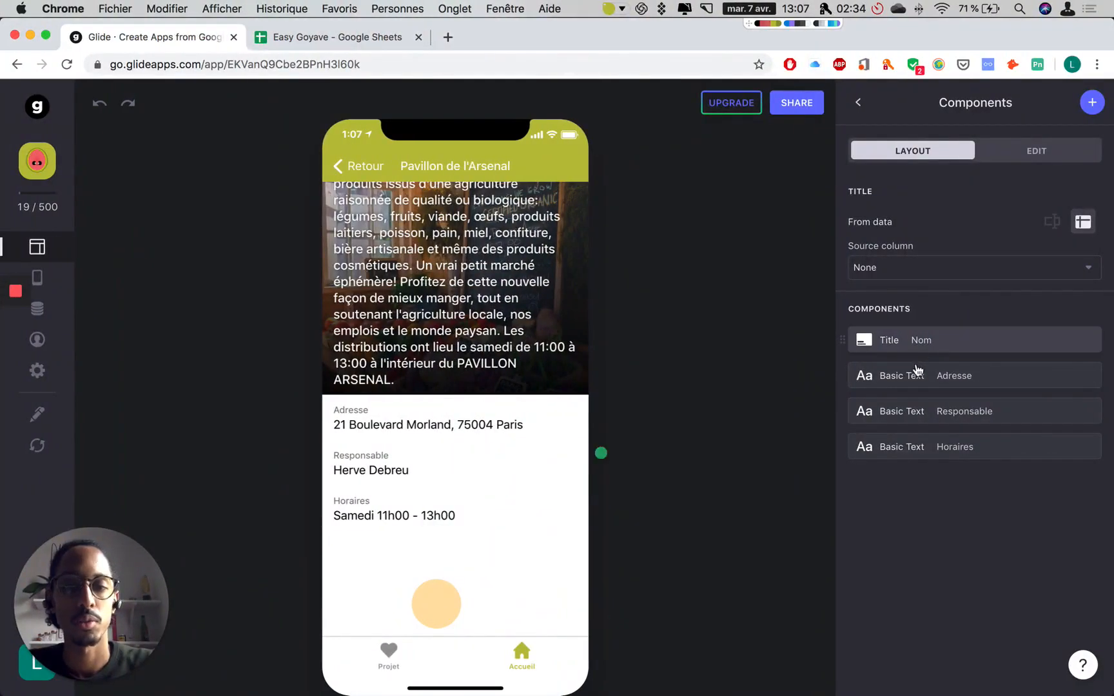
{"action": "left_click", "coordinate": [933, 341]}
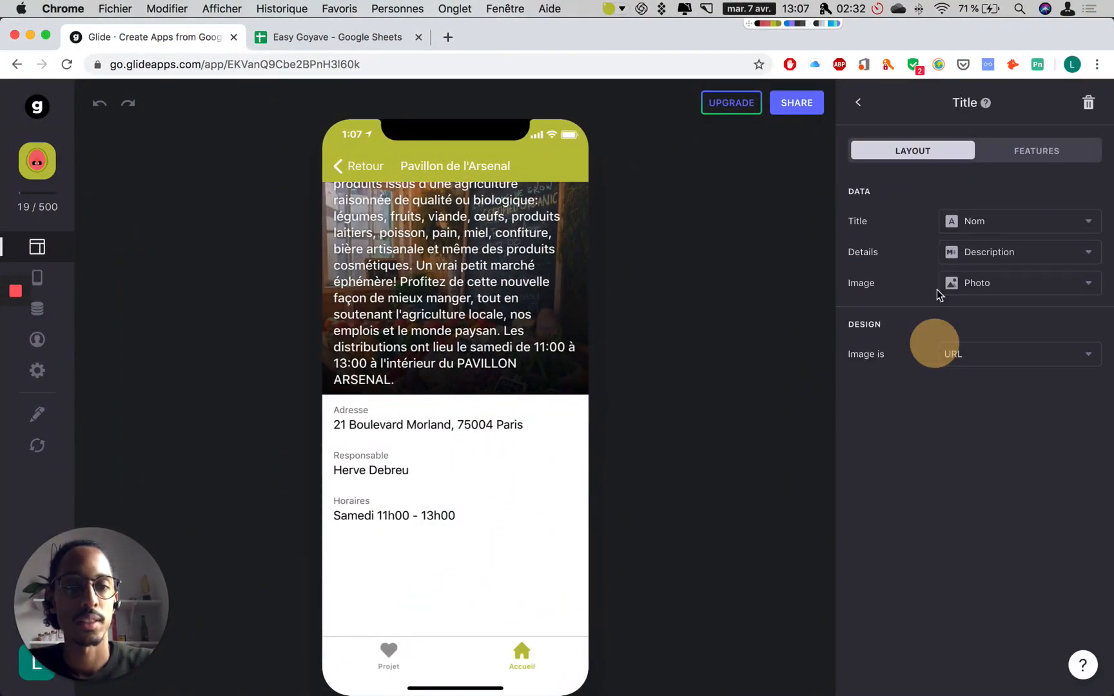
{"action": "left_click", "coordinate": [993, 220]}
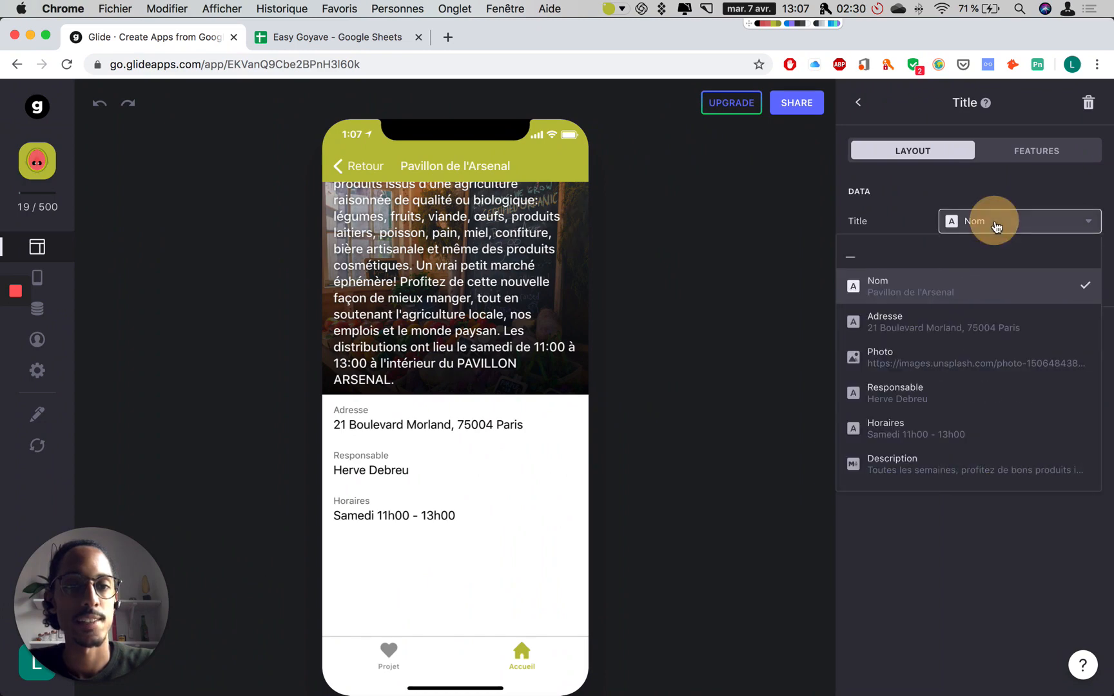
{"action": "left_click", "coordinate": [917, 292]}
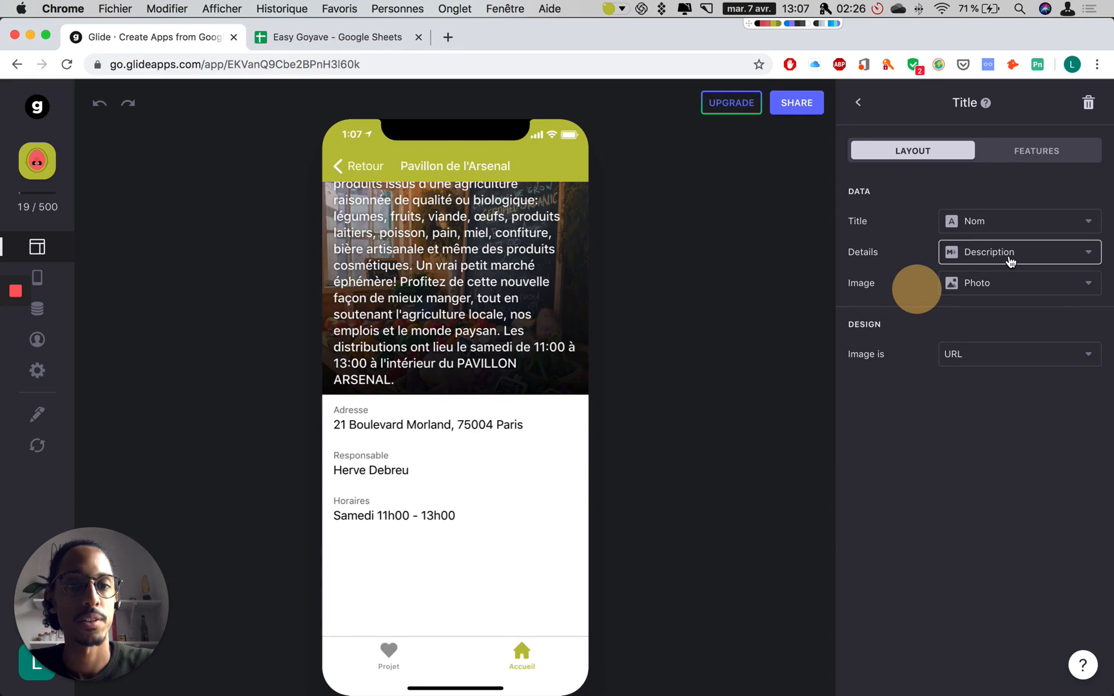
{"action": "left_click", "coordinate": [995, 288]}
{"action": "left_click", "coordinate": [998, 249]}
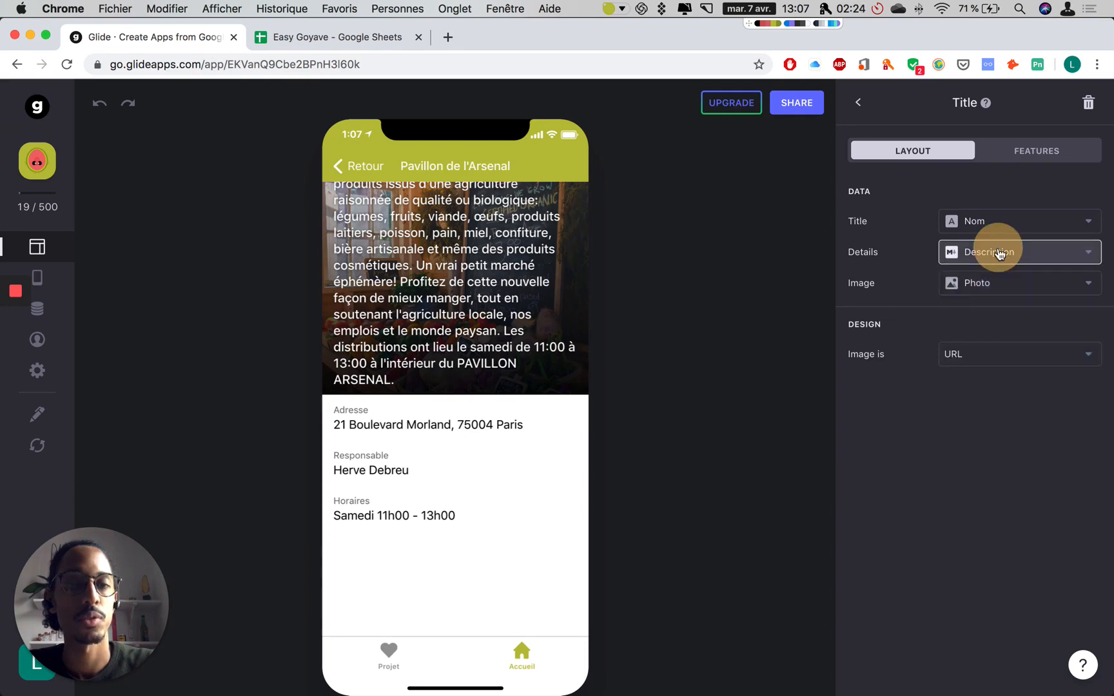
{"action": "left_click", "coordinate": [932, 351]}
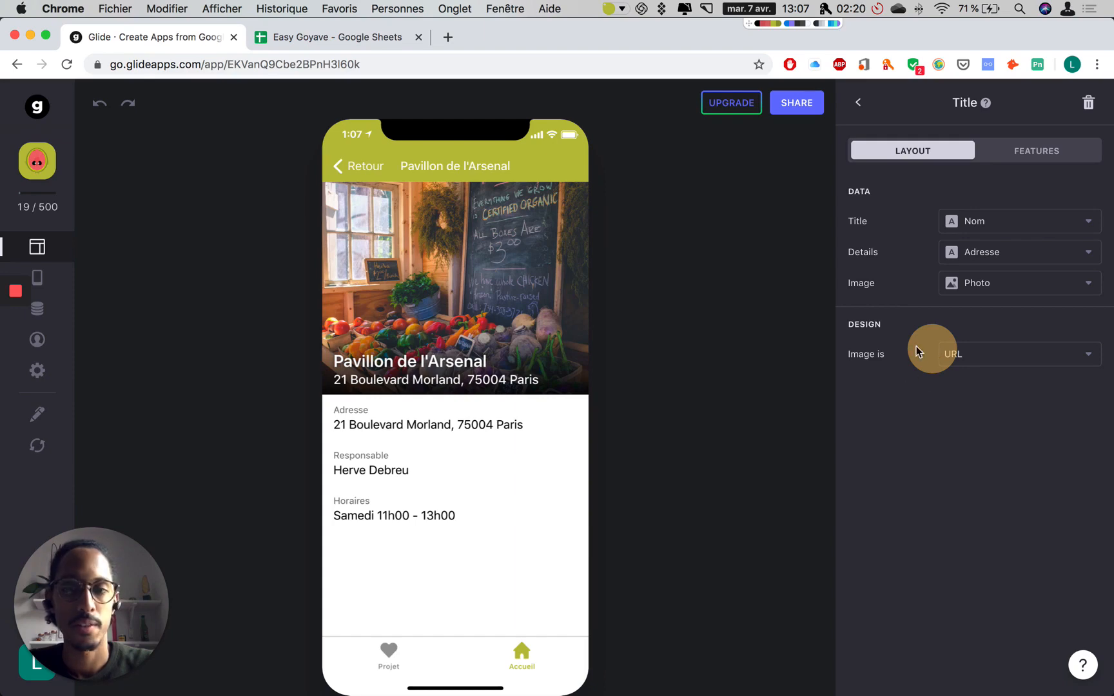
Delete the separate Adresse text component from the detail screen
{"action": "left_click", "coordinate": [858, 101]}
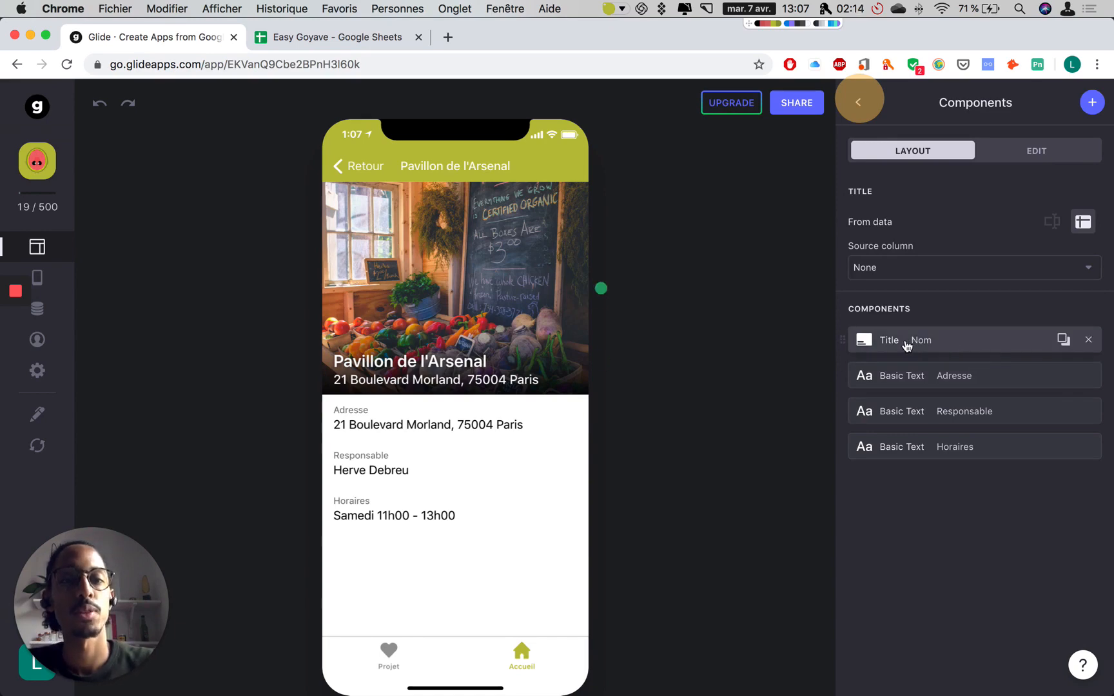
{"action": "left_click", "coordinate": [939, 339]}
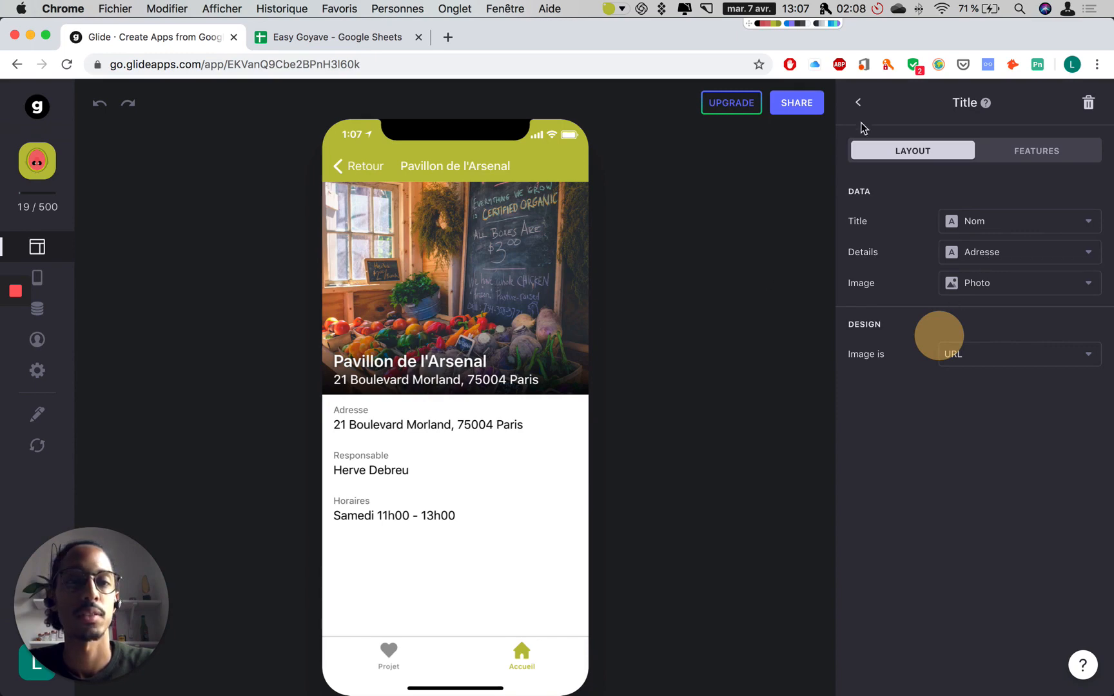
{"action": "left_click", "coordinate": [858, 105]}
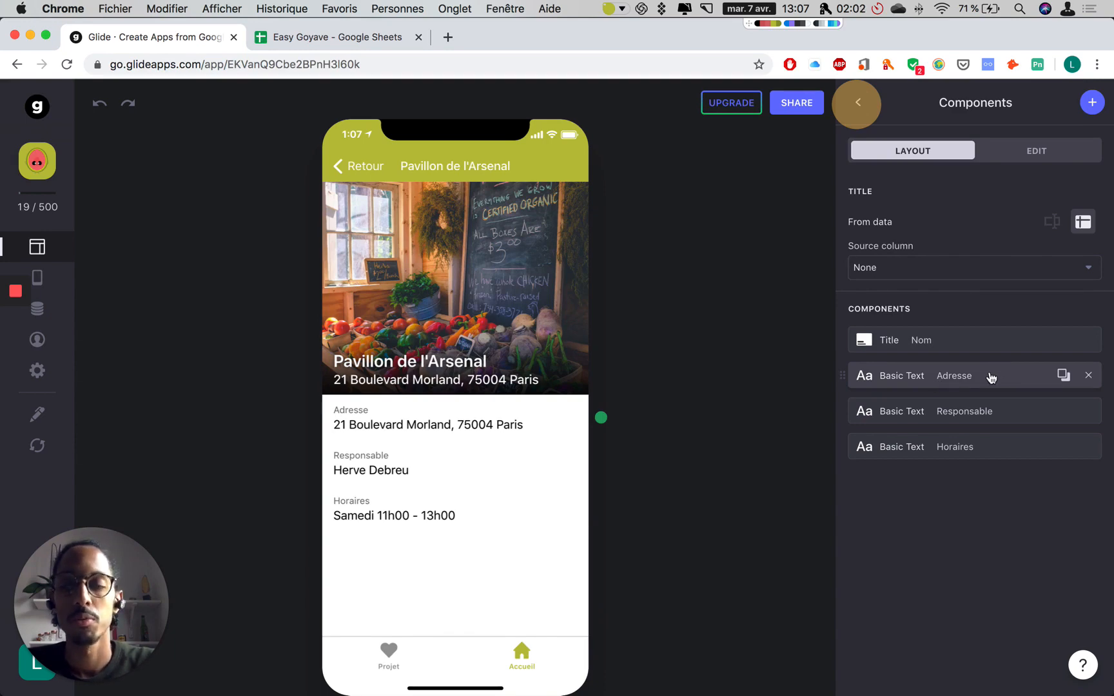
{"action": "left_click", "coordinate": [1088, 375]}
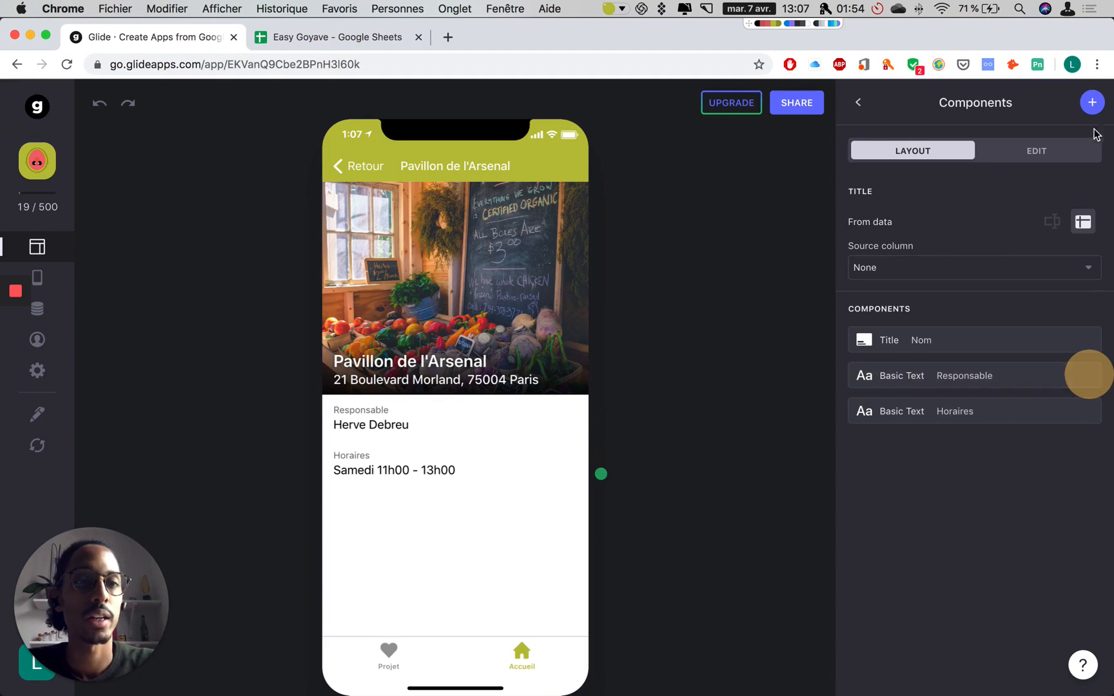
Add a Basic Text component bound to the Description column below Horaires on the detail screen
{"action": "left_click", "coordinate": [1094, 105]}
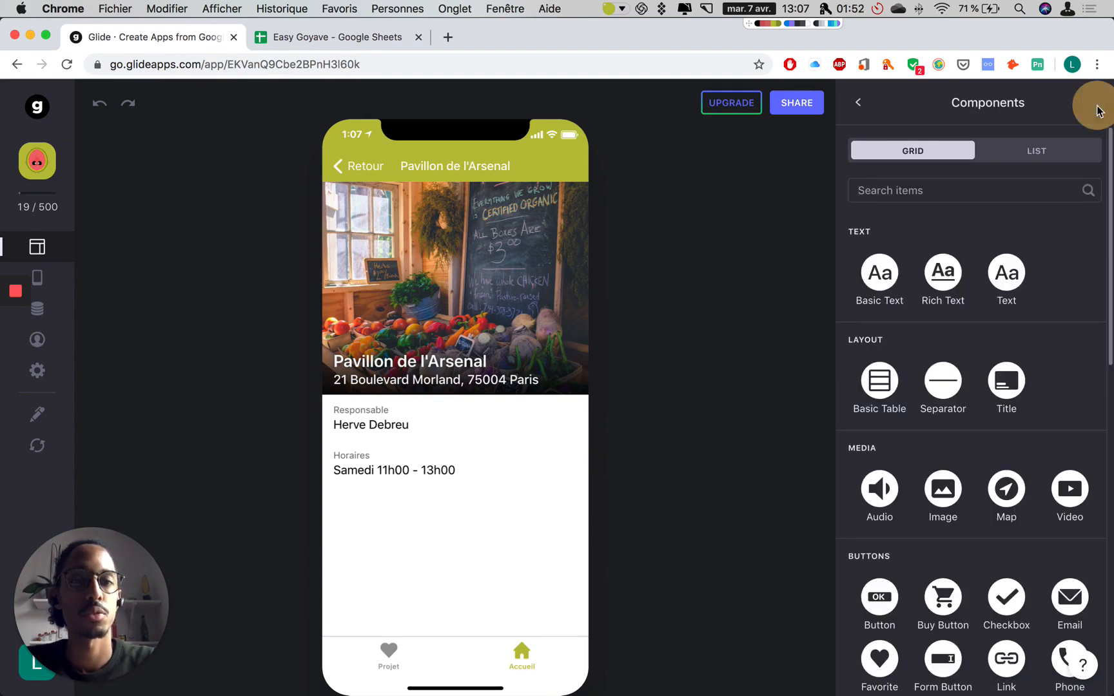
{"action": "left_click", "coordinate": [879, 274]}
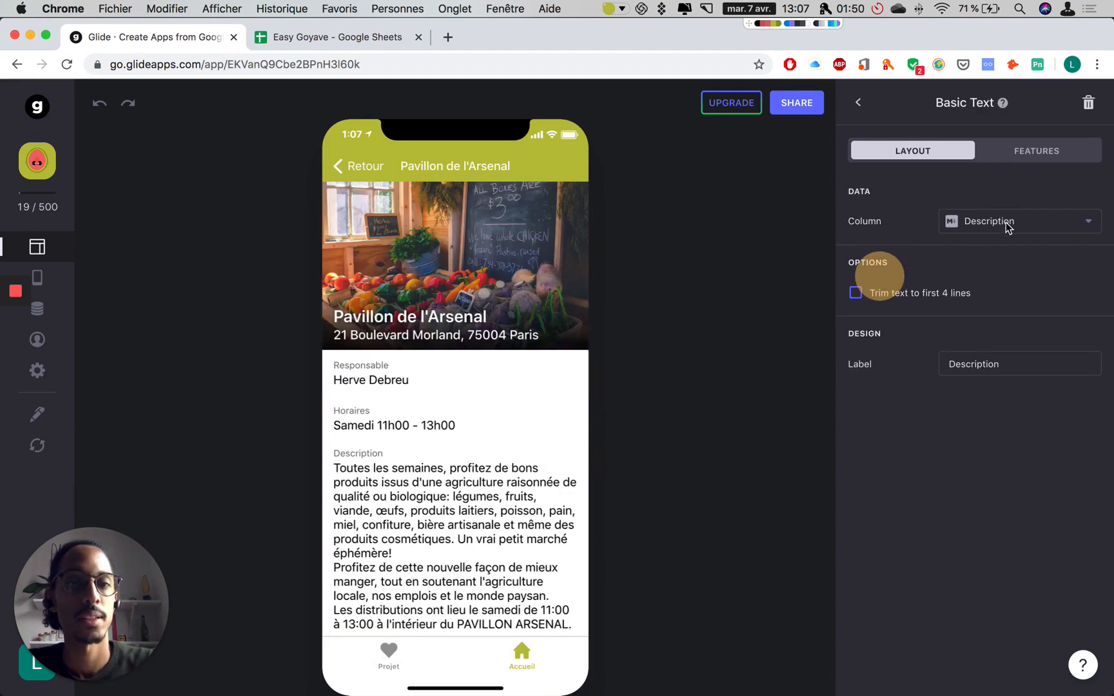
{"action": "left_click", "coordinate": [1004, 221]}
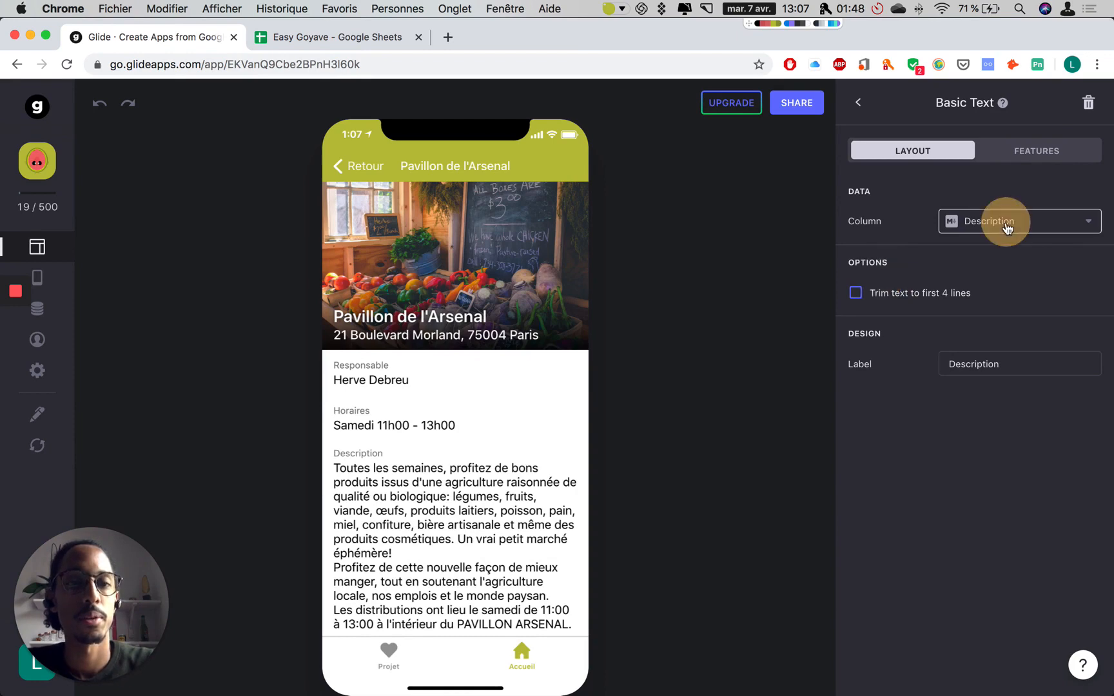
{"action": "left_click", "coordinate": [1004, 221]}
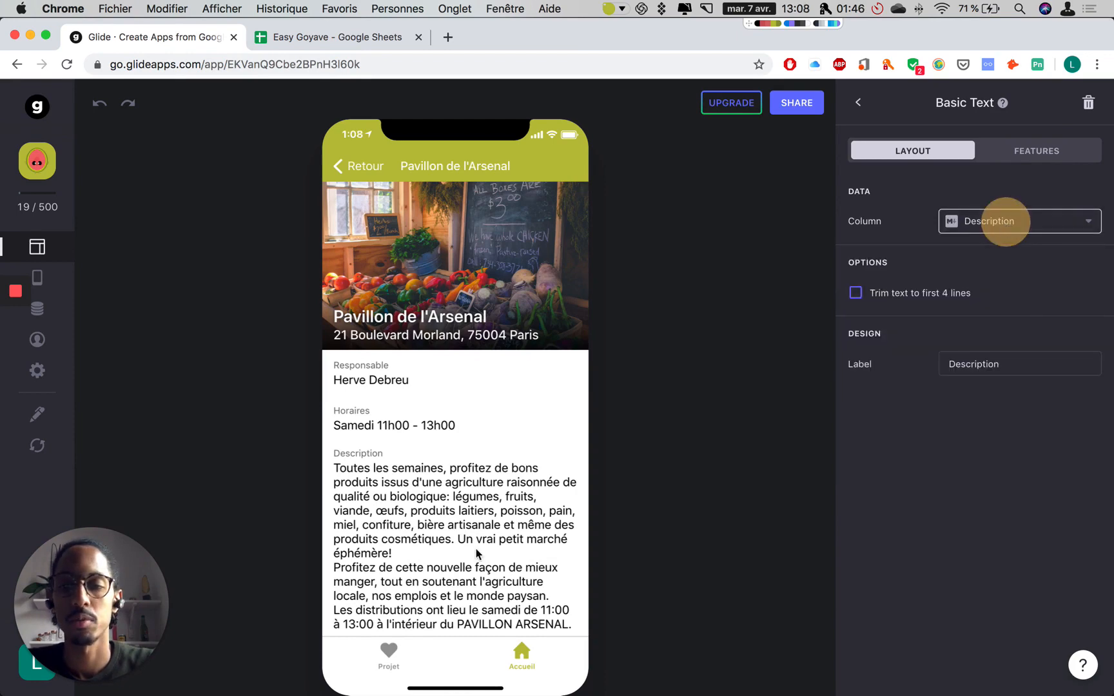
{"action": "scroll", "coordinate": [477, 553], "scroll_direction": "up", "scroll_amount": 2}
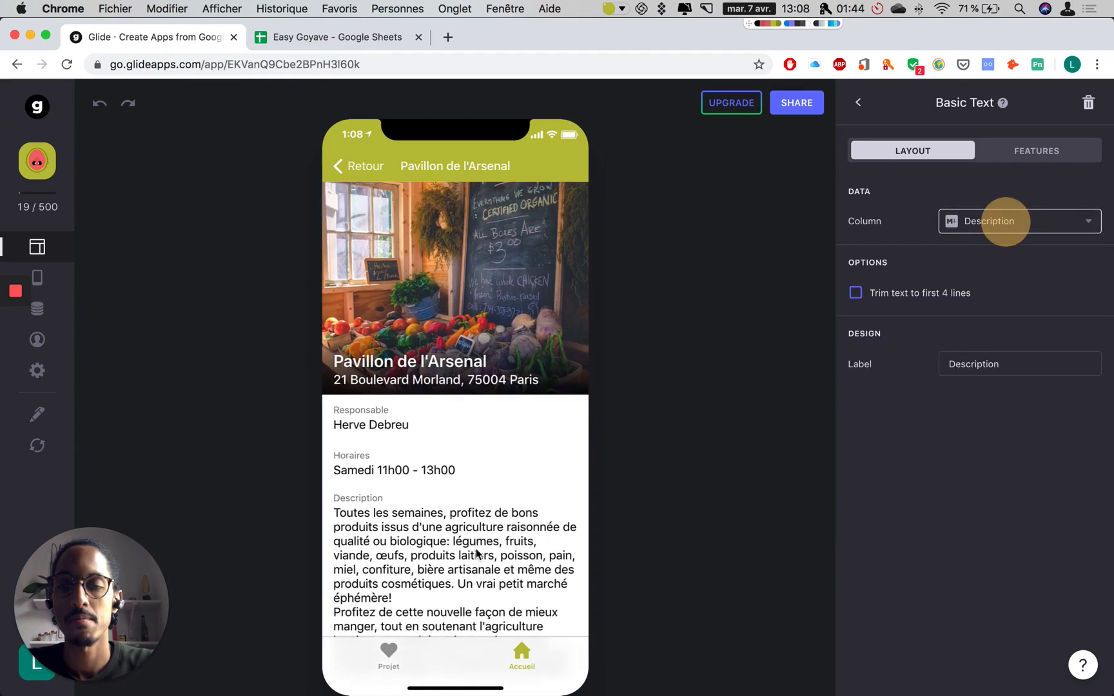
{"action": "scroll", "coordinate": [475, 550], "scroll_direction": "down", "scroll_amount": 2}
{"action": "scroll", "coordinate": [475, 548], "scroll_direction": "up", "scroll_amount": 2}
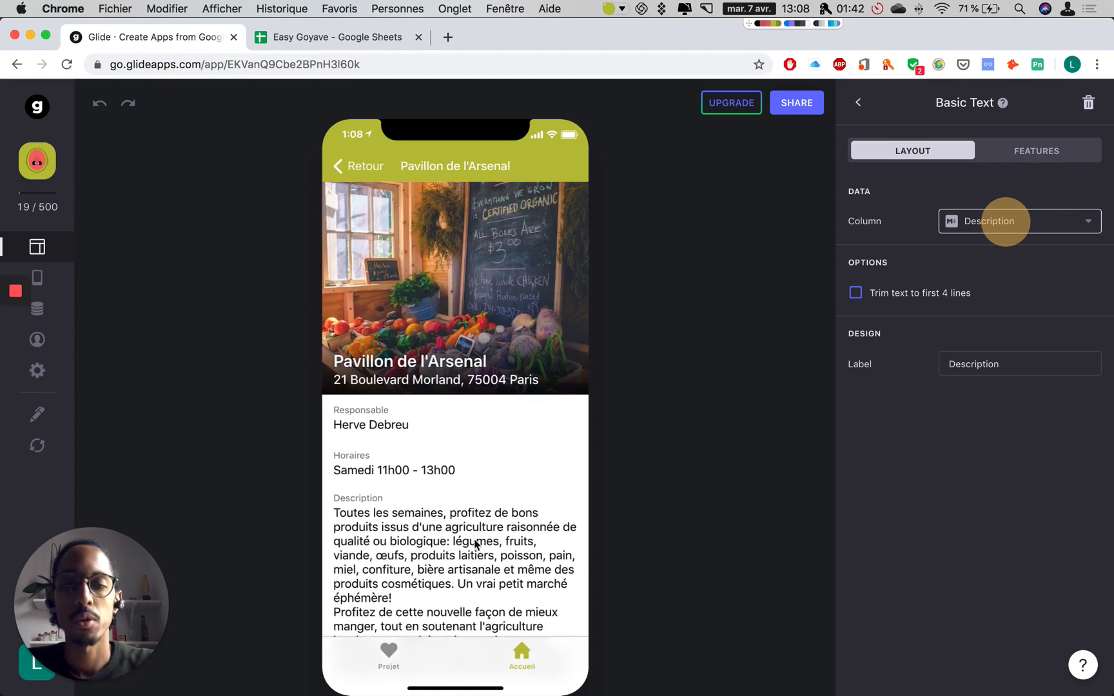
{"action": "scroll", "coordinate": [477, 561], "scroll_direction": "down", "scroll_amount": 2}
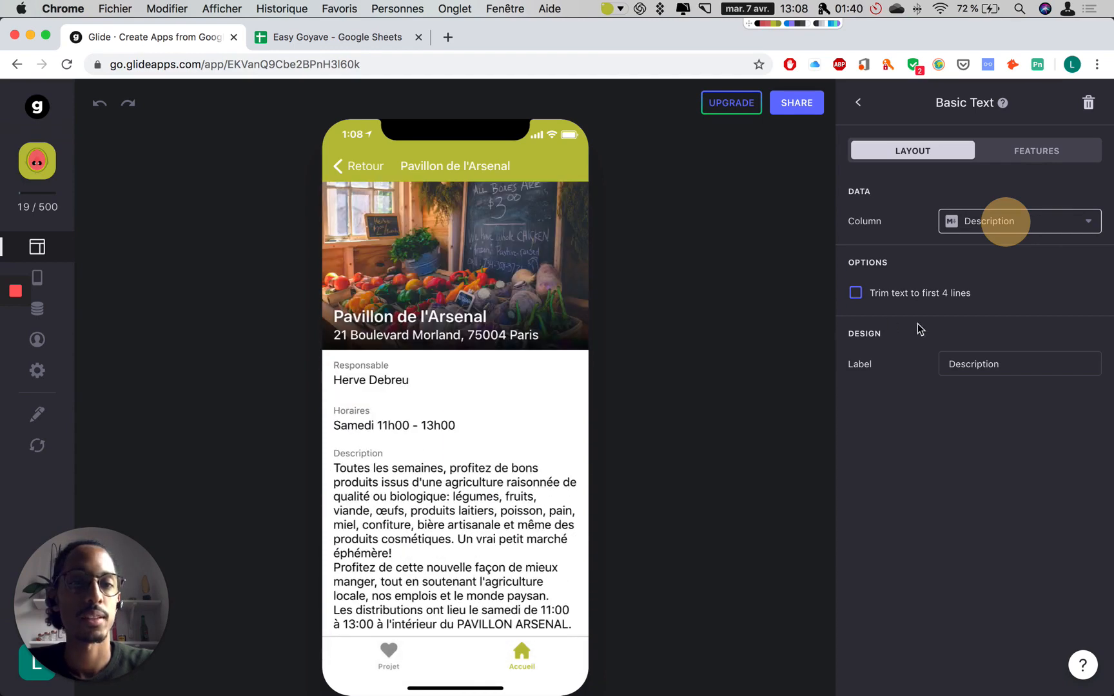
Add a Map component to the detail screen, placed by the Adresse column
{"action": "left_click", "coordinate": [861, 105]}
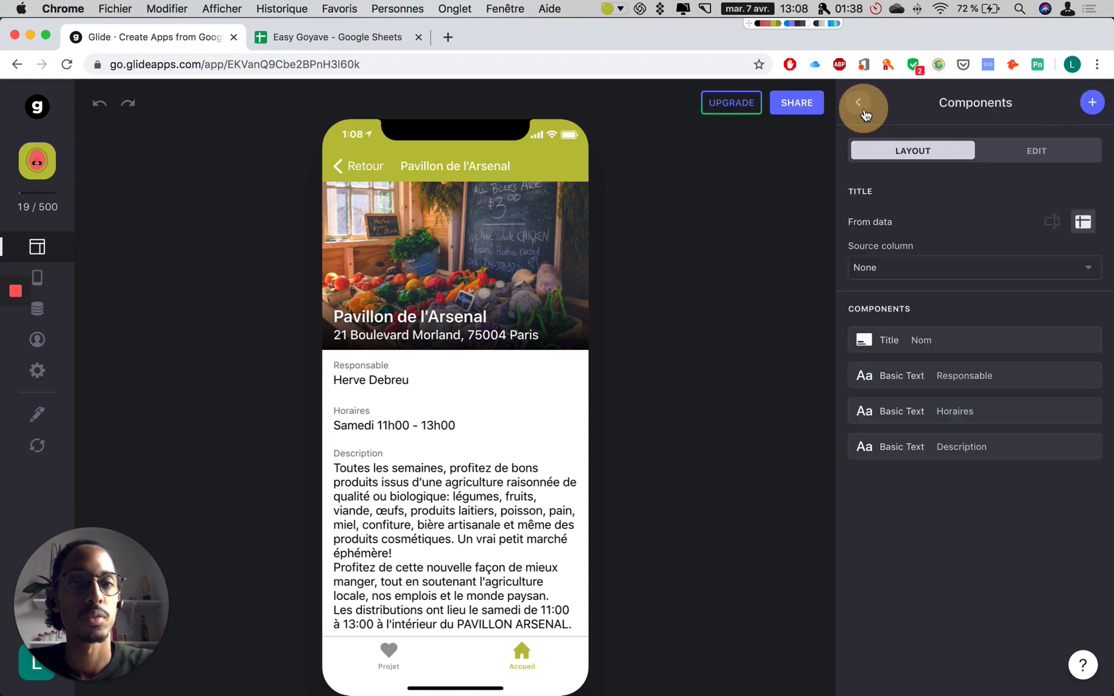
{"action": "left_click", "coordinate": [1091, 102]}
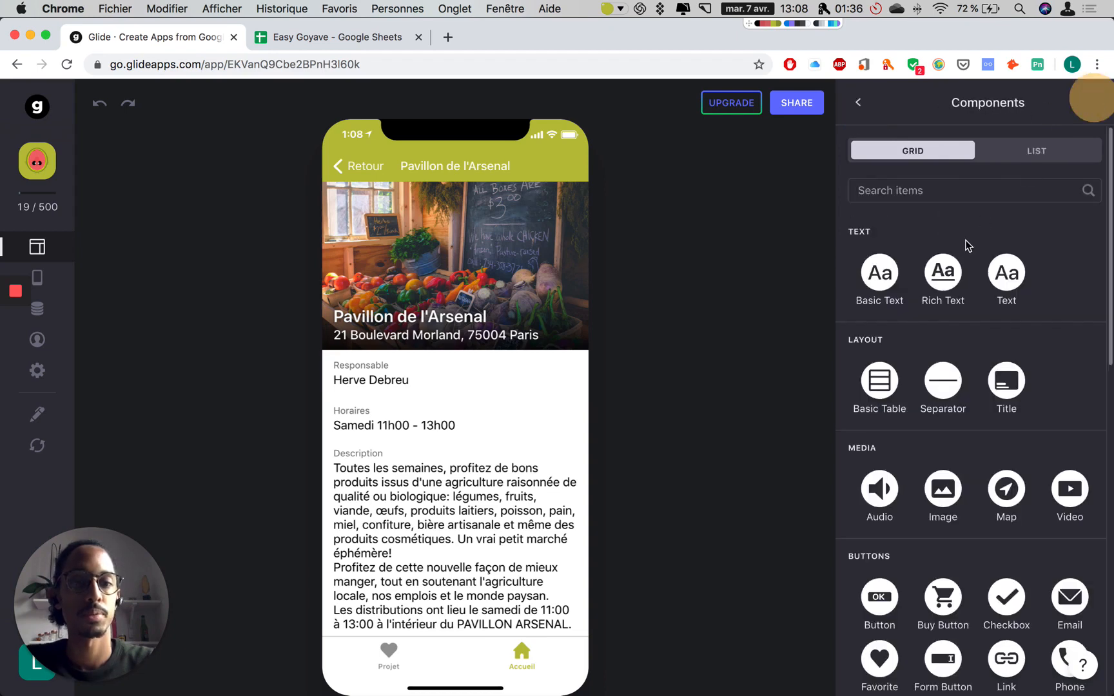
{"action": "left_click", "coordinate": [1008, 488]}
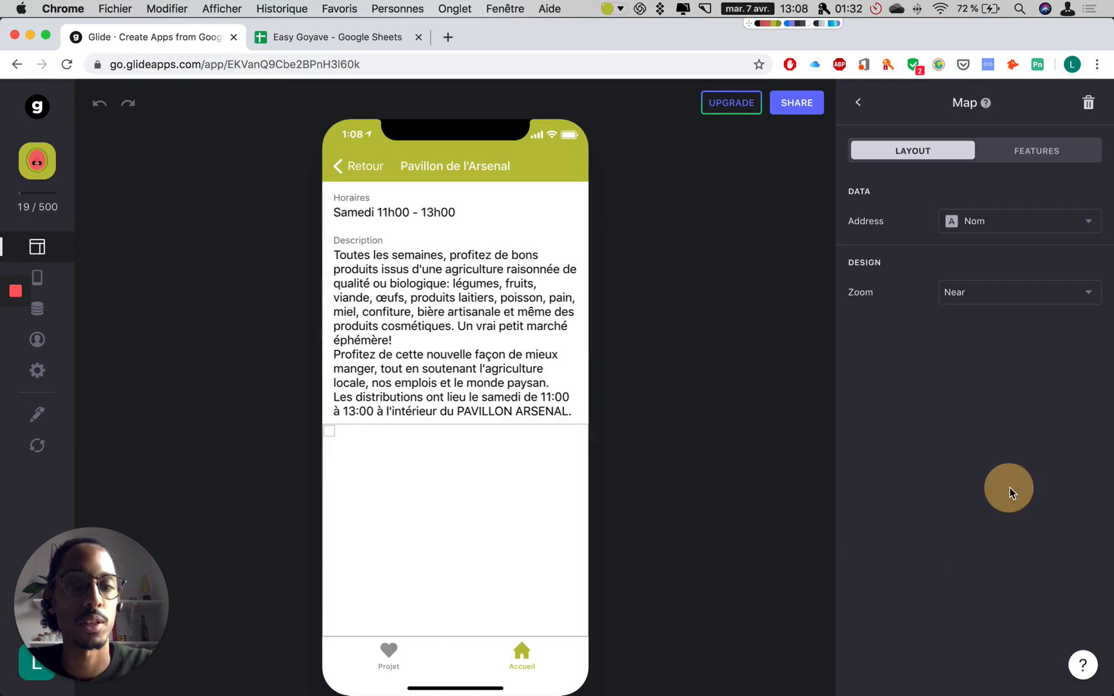
{"action": "left_click", "coordinate": [997, 223]}
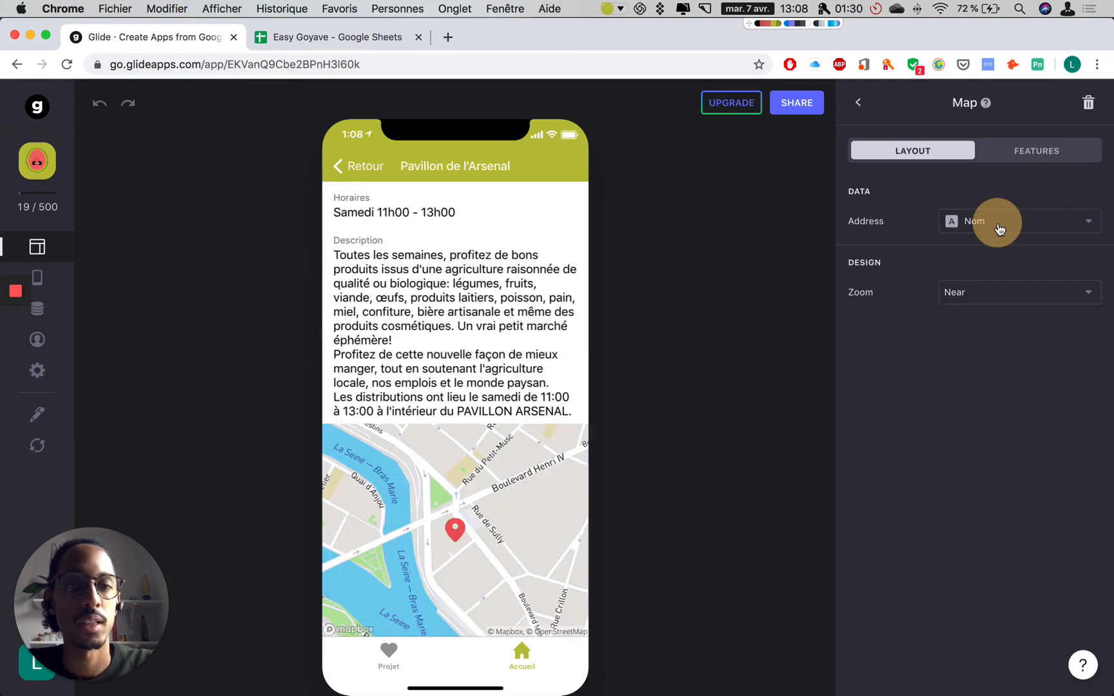
{"action": "left_click", "coordinate": [922, 299]}
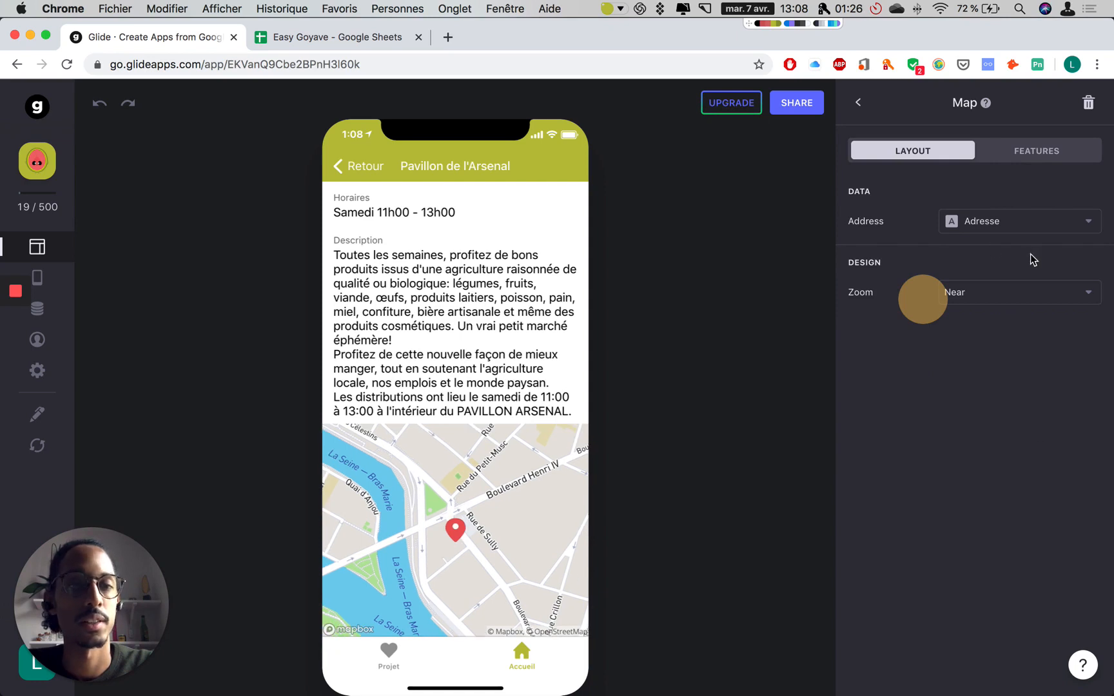
Set the map zoom to Medium after briefly trying Far
{"action": "left_click", "coordinate": [988, 293]}
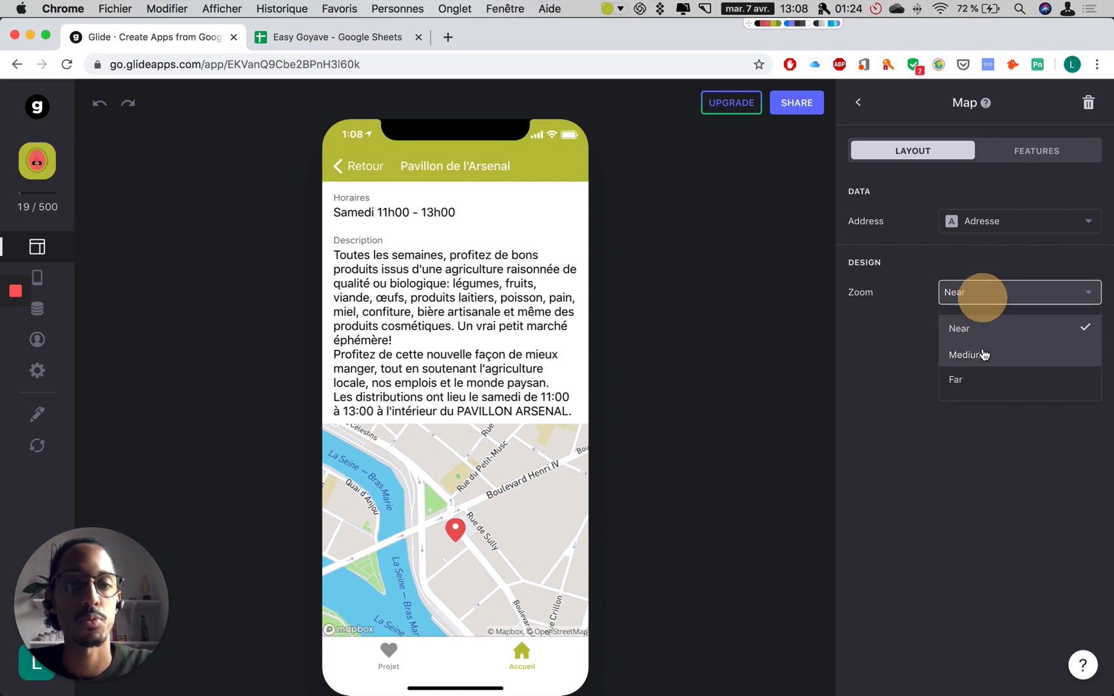
{"action": "left_click", "coordinate": [984, 354]}
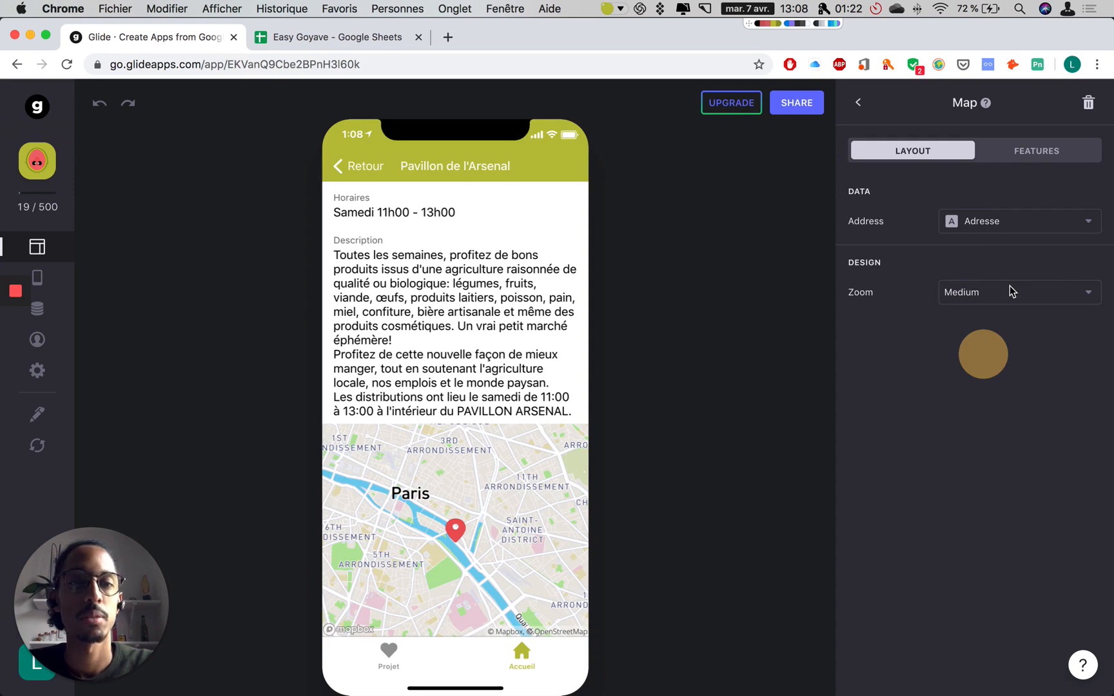
{"action": "left_click", "coordinate": [1009, 286]}
{"action": "left_click", "coordinate": [992, 377]}
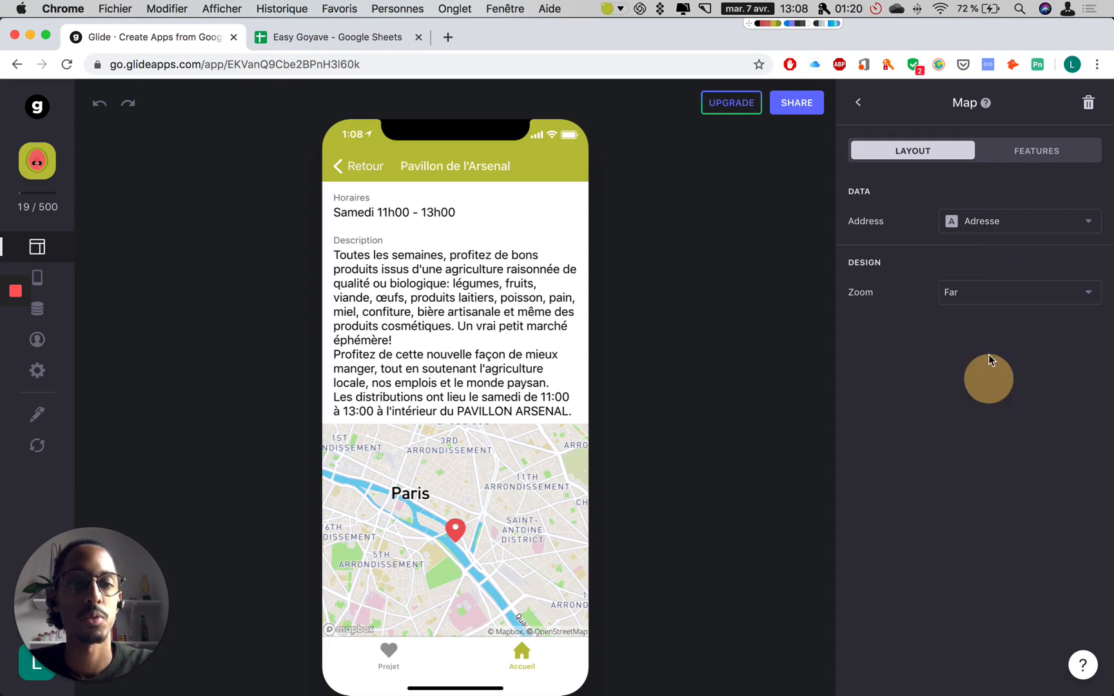
{"action": "left_click", "coordinate": [1003, 298]}
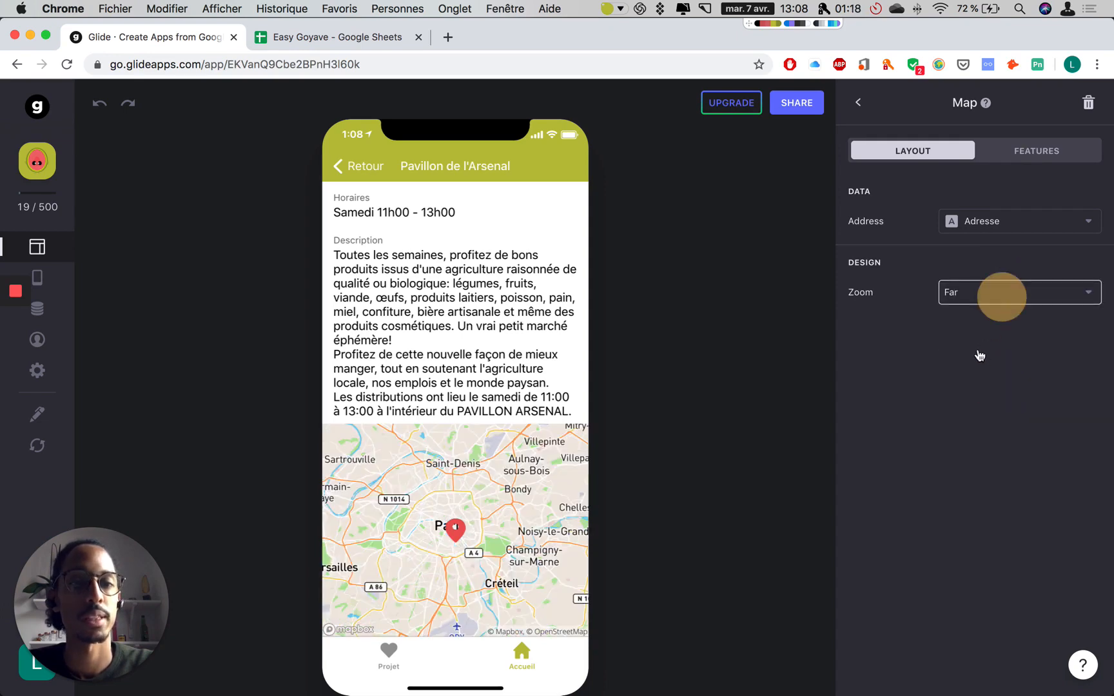
{"action": "left_click", "coordinate": [974, 353]}
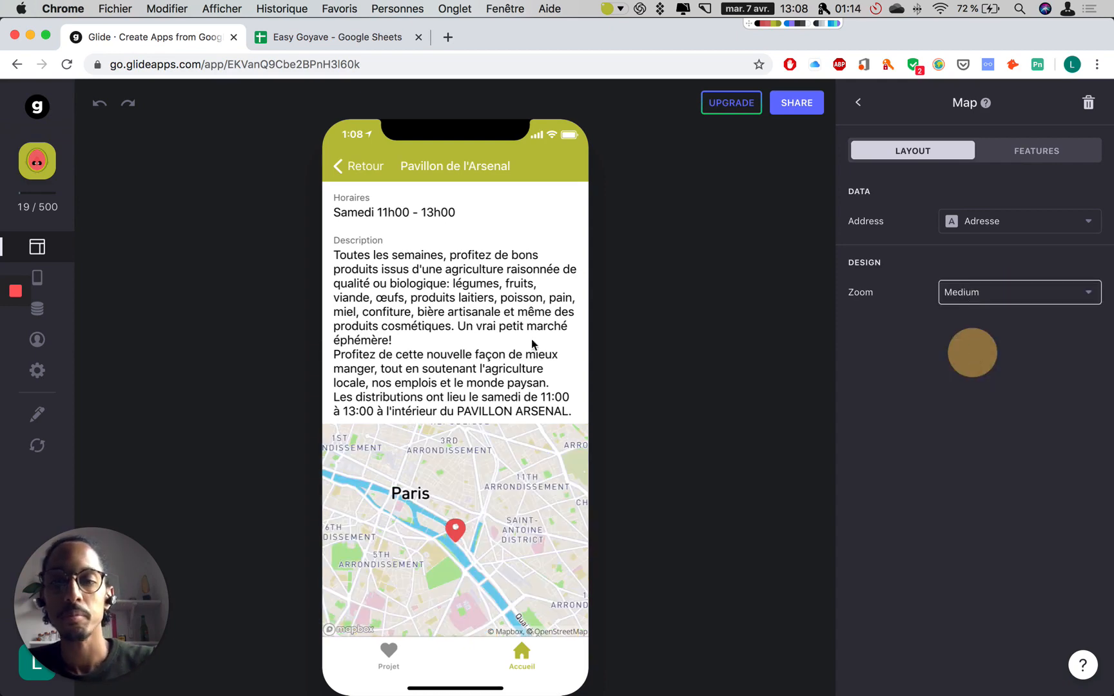
Scroll the Pavillon de l'Arsenal preview, then return to the Points de collecte map
{"action": "scroll", "coordinate": [484, 301], "scroll_direction": "up", "scroll_amount": 5}
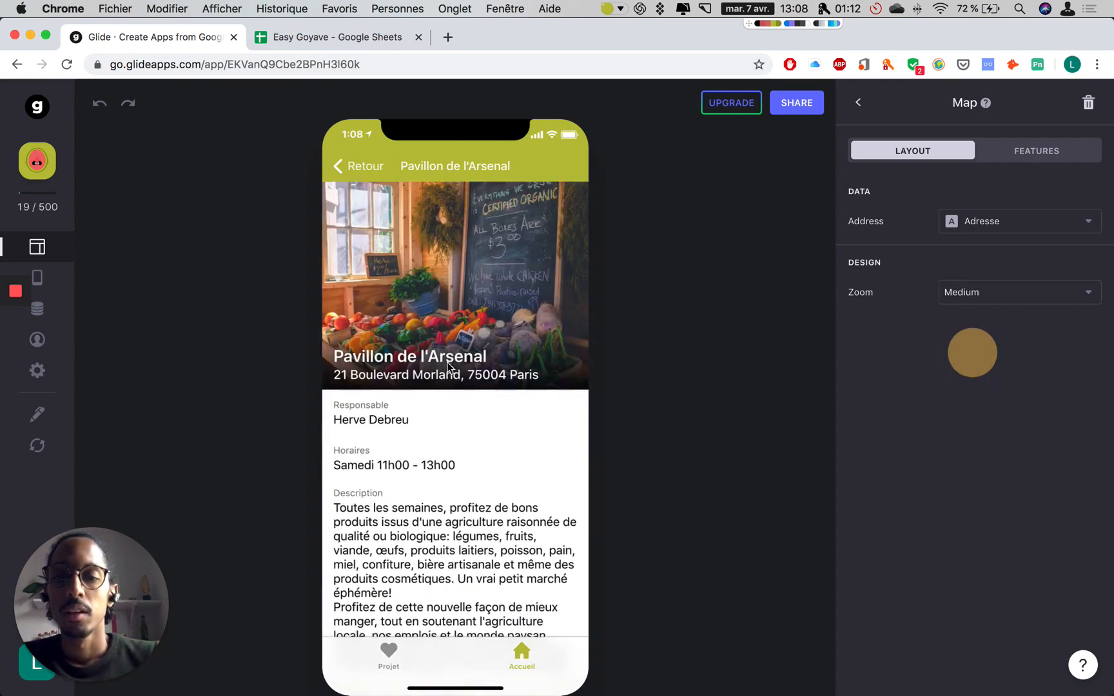
{"action": "scroll", "coordinate": [450, 367], "scroll_direction": "down", "scroll_amount": 5}
{"action": "scroll", "coordinate": [450, 368], "scroll_direction": "up", "scroll_amount": 3}
{"action": "scroll", "coordinate": [449, 367], "scroll_direction": "up", "scroll_amount": 2}
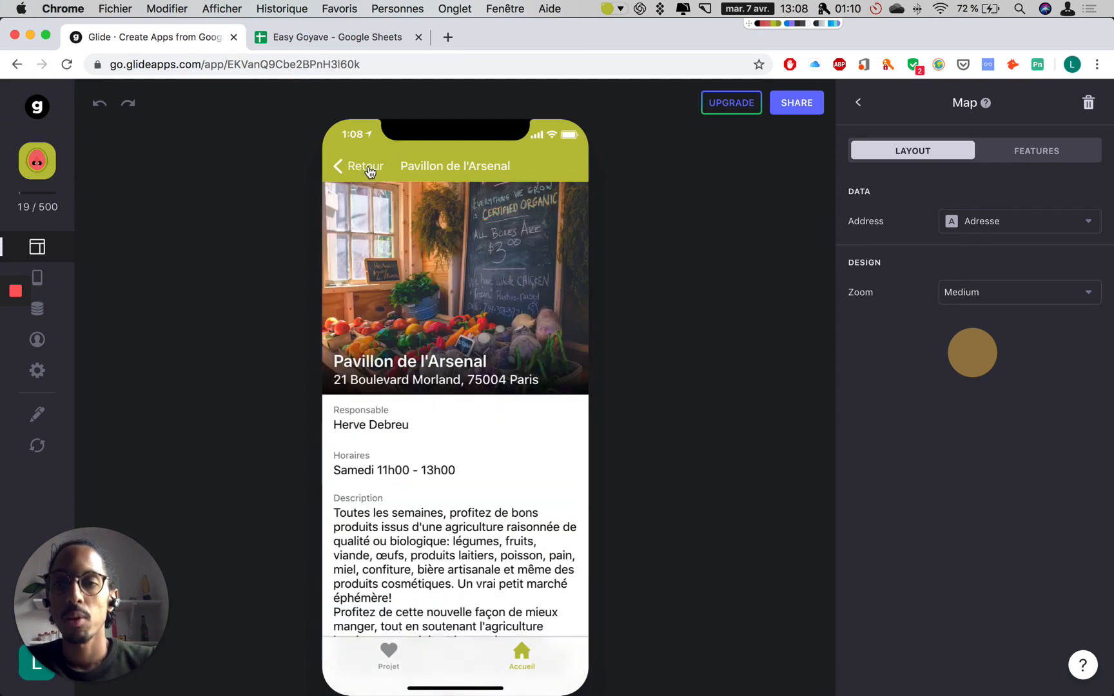
{"action": "left_click", "coordinate": [356, 167]}
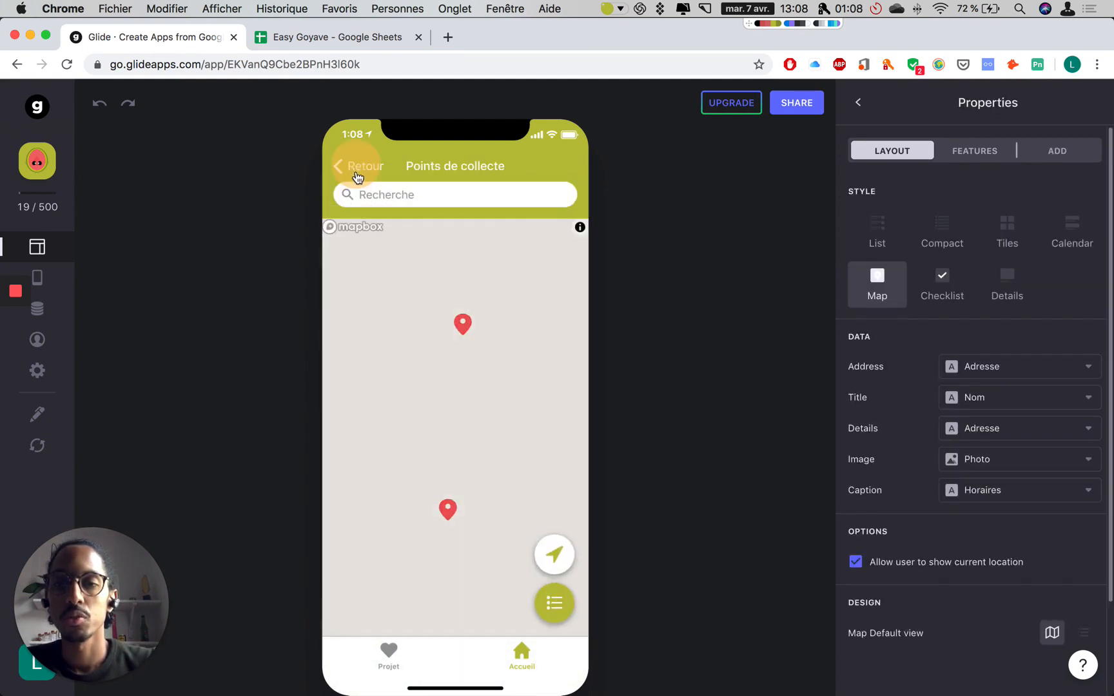
On Accueil, drag the Points de collecte button directly below the welcome rich text, then duplicate both
{"action": "left_click", "coordinate": [347, 169]}
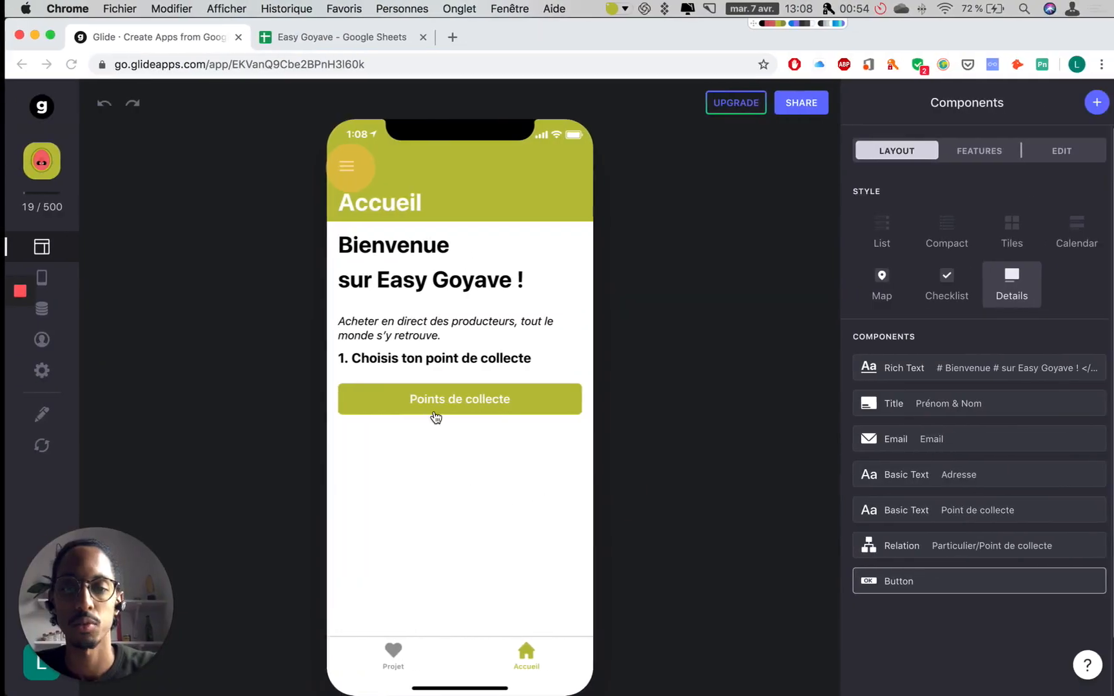
{"action": "left_click", "coordinate": [456, 404]}
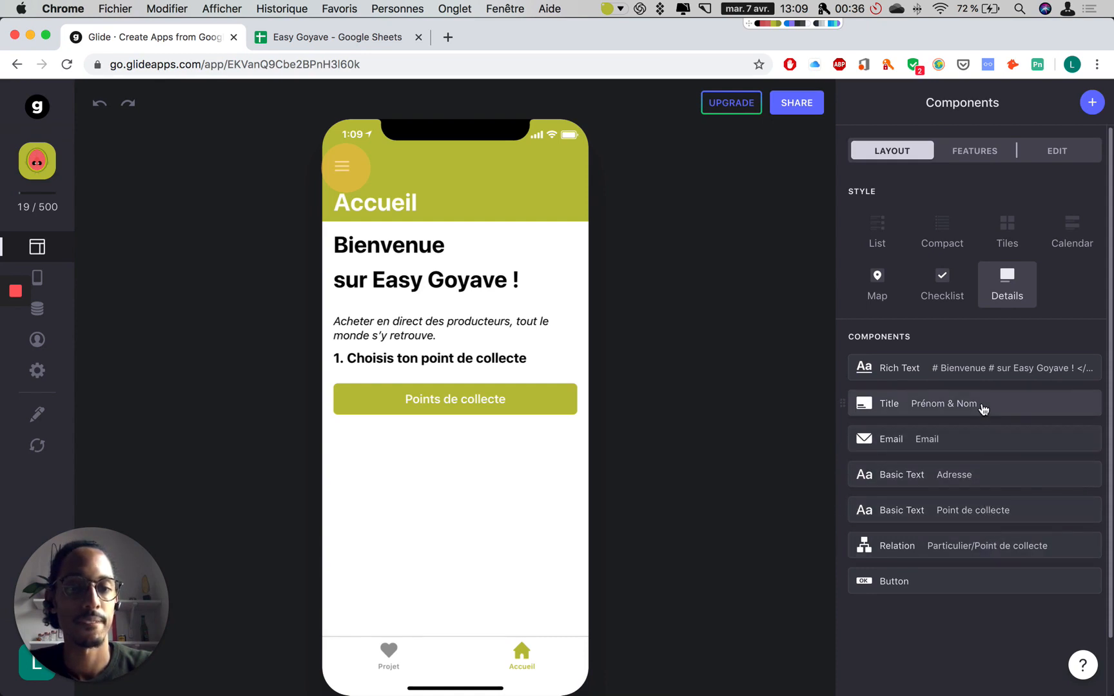
{"action": "left_click", "coordinate": [913, 588]}
{"action": "left_click_drag", "start_coordinate": [913, 591], "coordinate": [917, 392]}
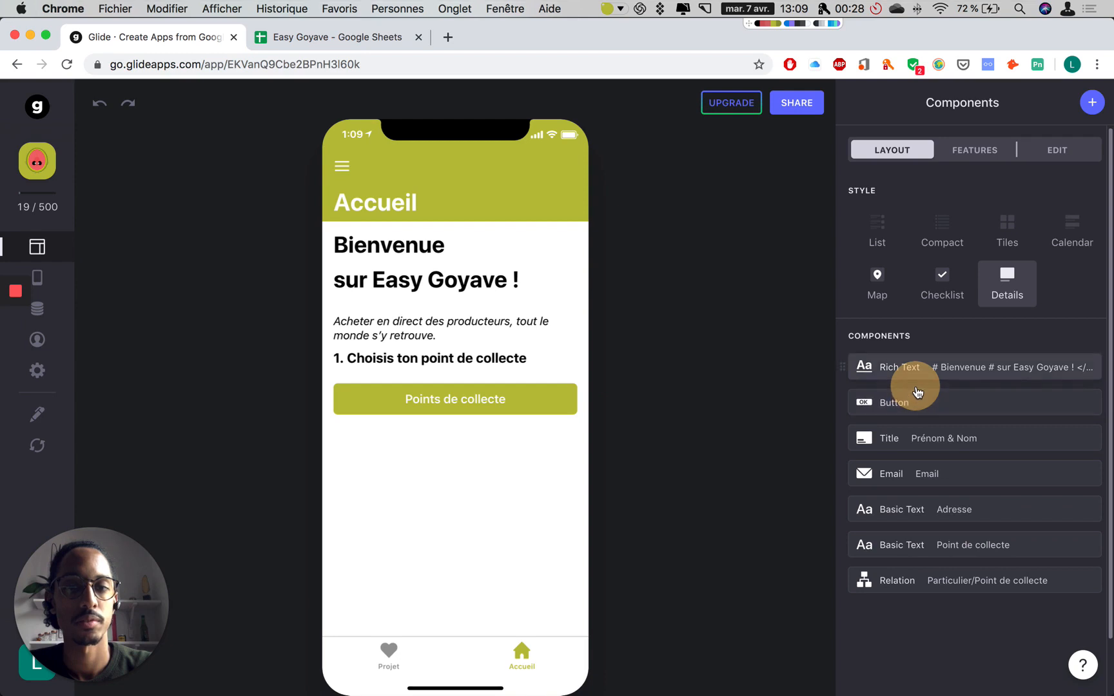
{"action": "left_click", "coordinate": [1064, 402]}
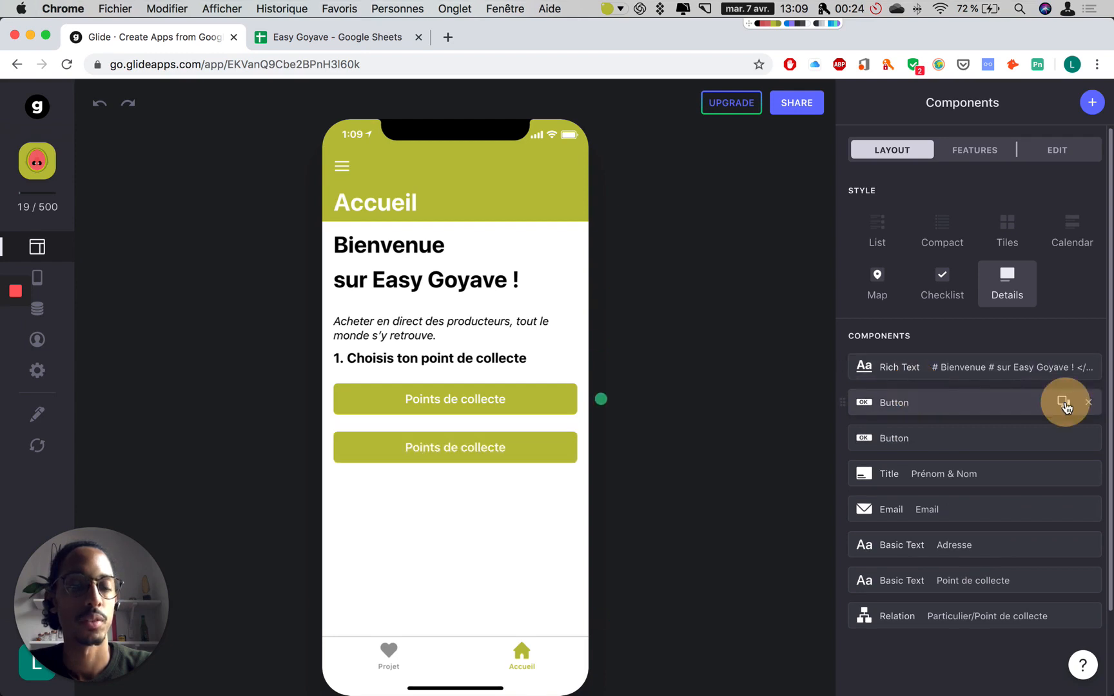
{"action": "left_click", "coordinate": [1064, 366]}
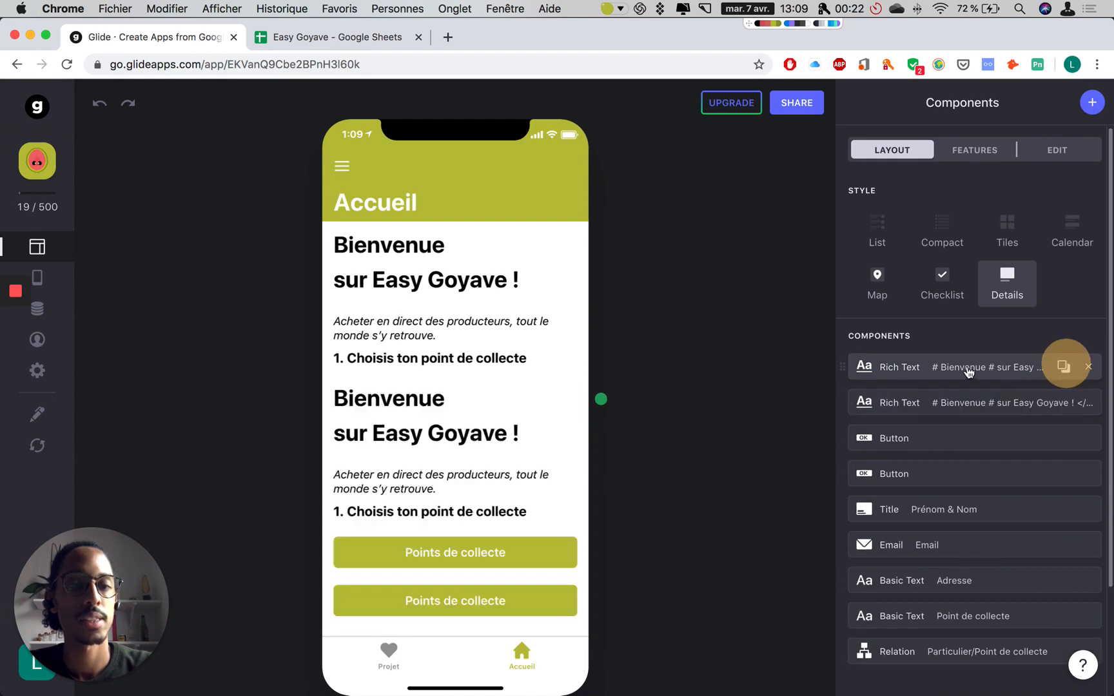
Move the copied welcome block between the two buttons and delete its welcome lines
{"action": "left_click_drag", "start_coordinate": [930, 405], "coordinate": [941, 482]}
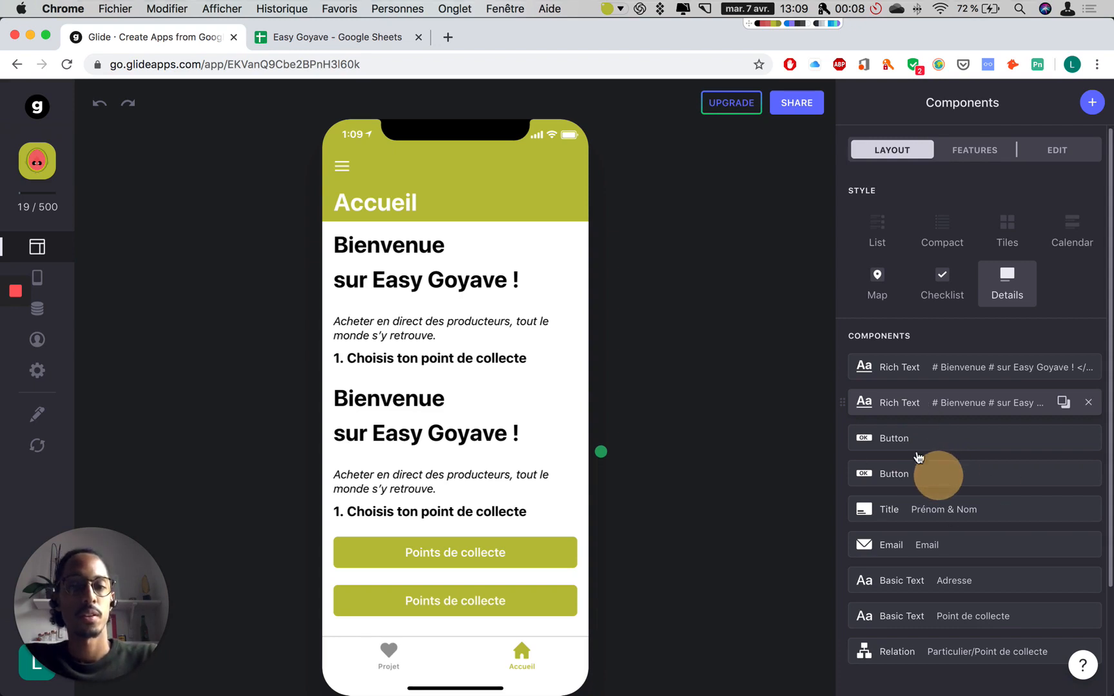
{"action": "left_click_drag", "start_coordinate": [956, 406], "coordinate": [956, 437]}
{"action": "left_click", "coordinate": [979, 437]}
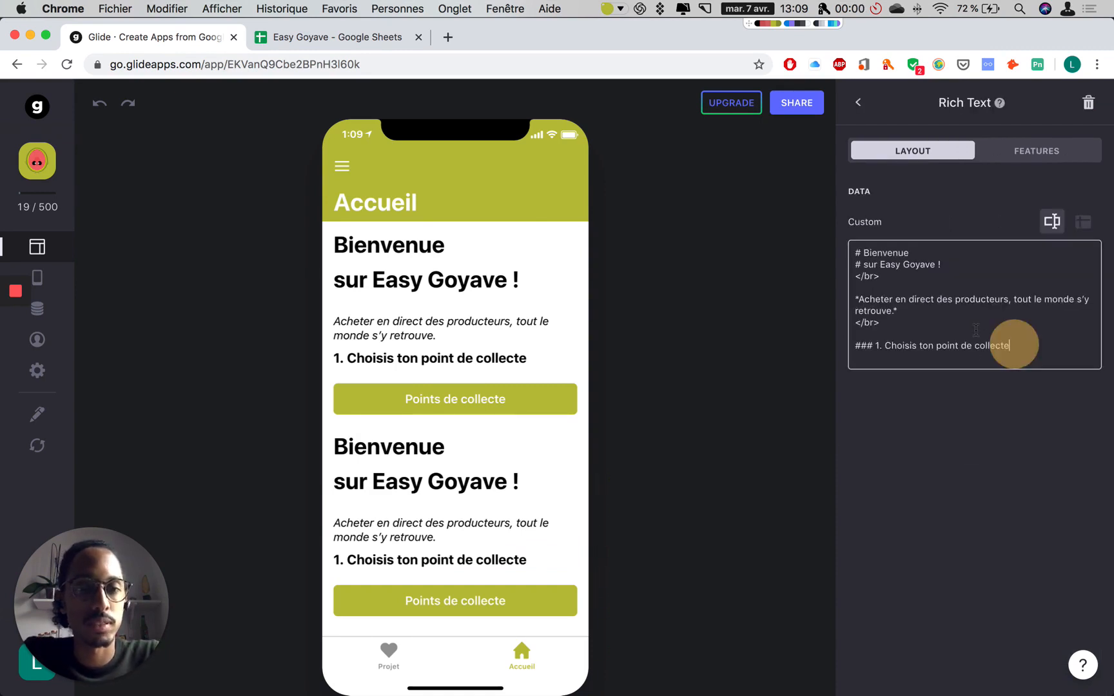
{"action": "left_click", "coordinate": [922, 319]}
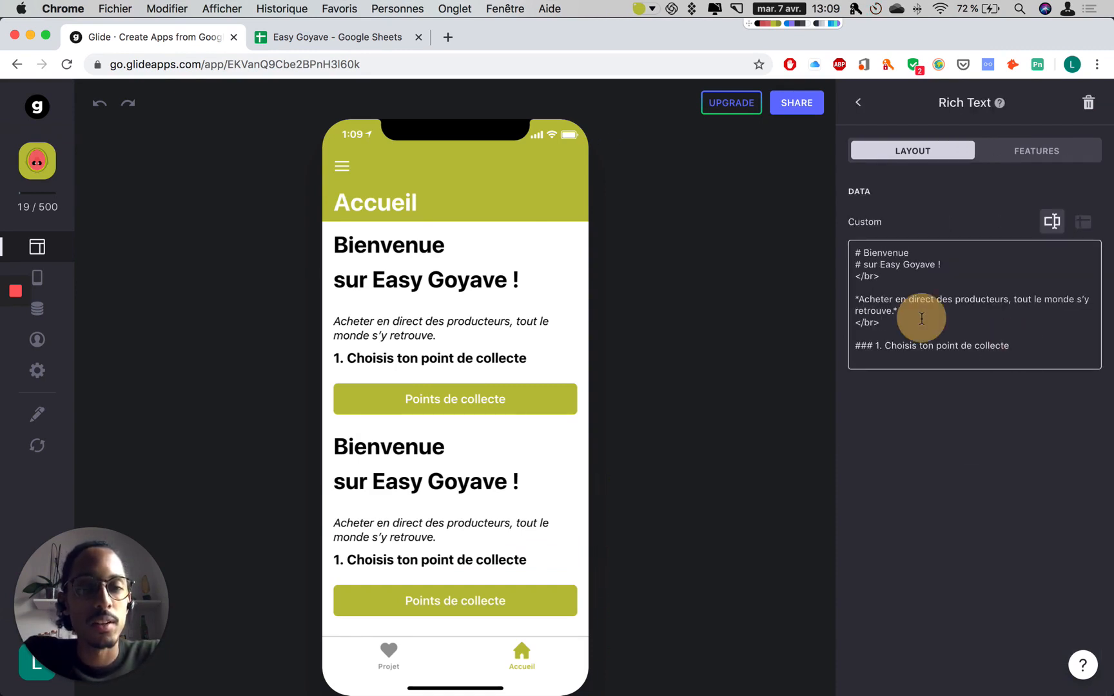
{"action": "key", "text": "super+shift+Up"}
{"action": "key", "text": "BackSpace"}
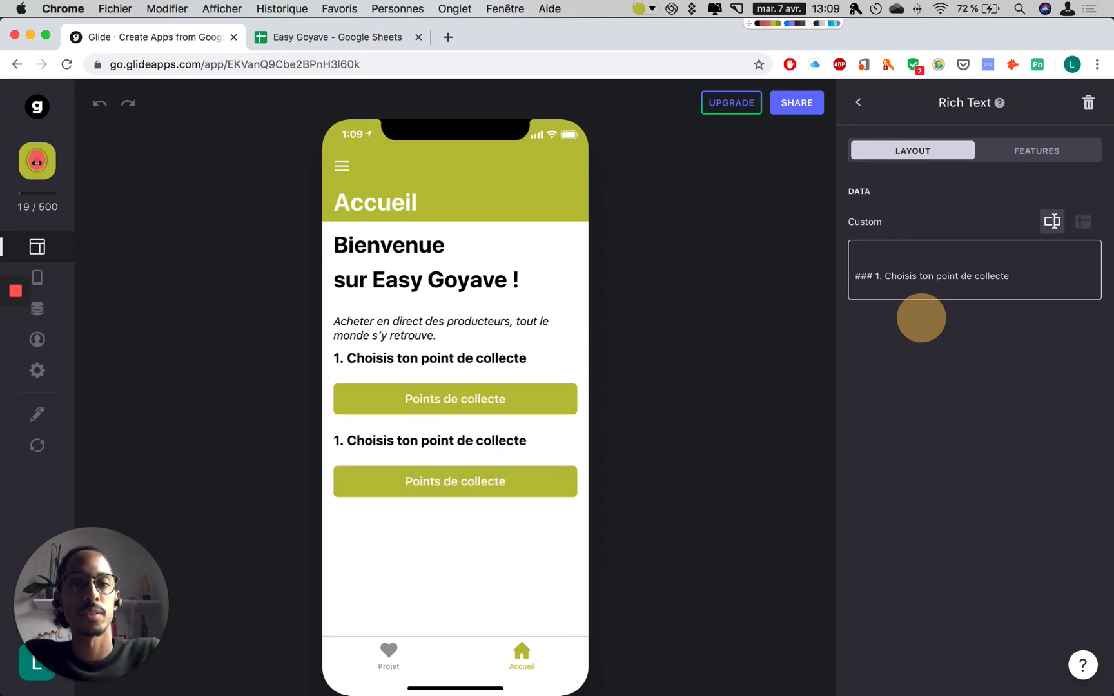
{"action": "key", "text": "Delete"}
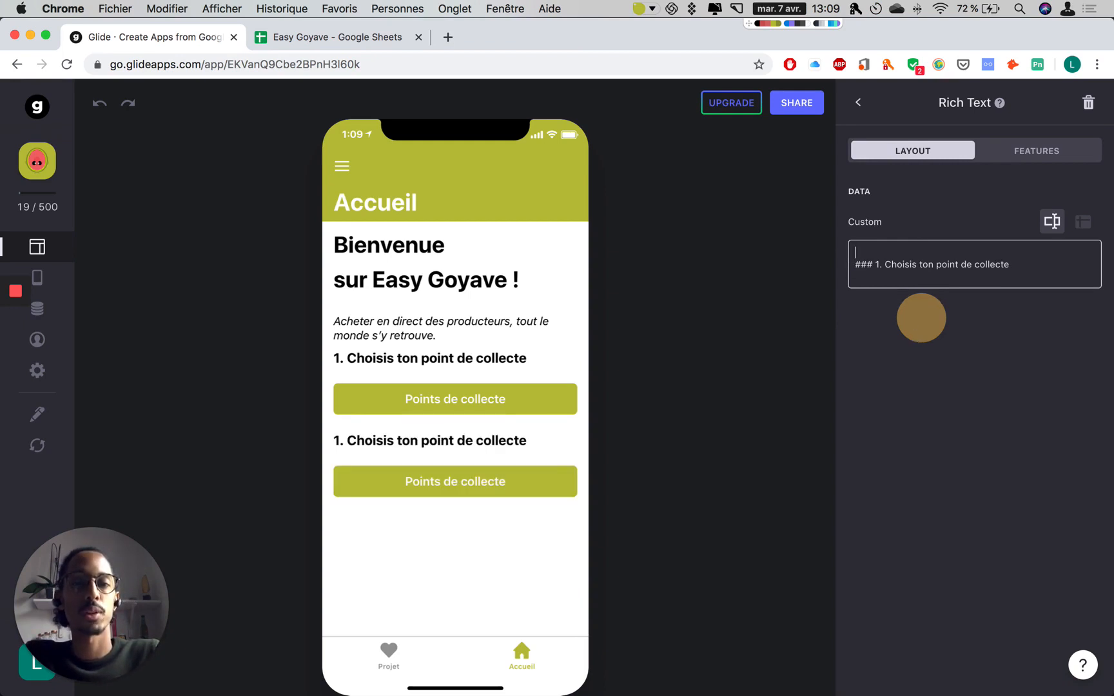
{"action": "key", "text": "Delete"}
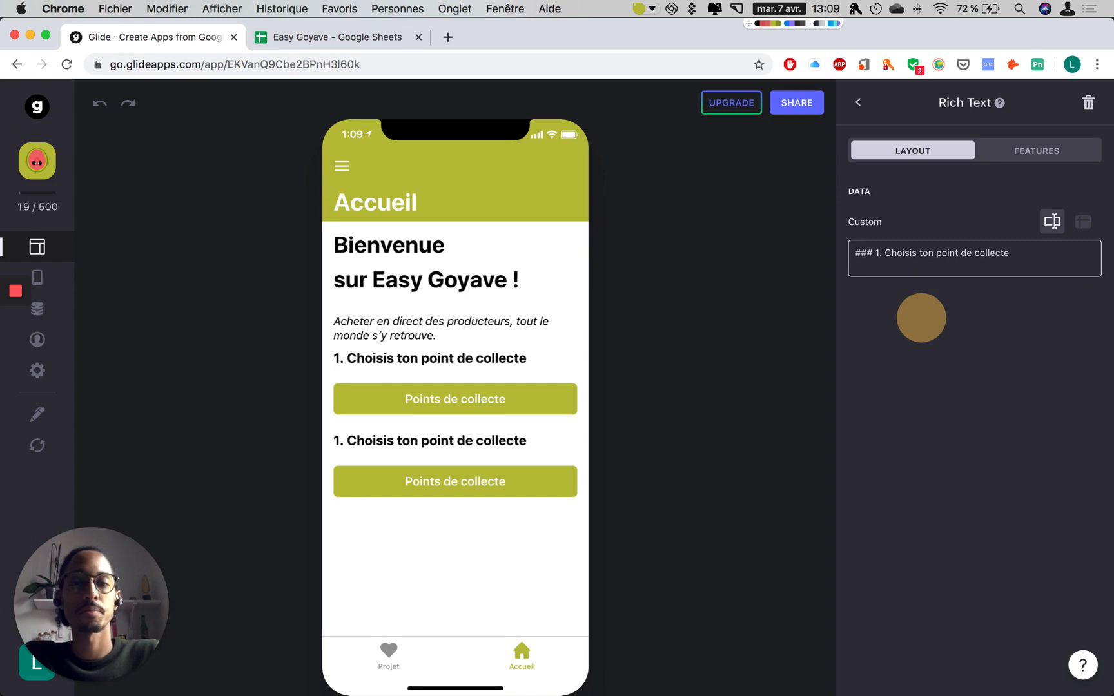
Change the copy's heading to '1. Inscris-toi' and add the line 'Pour consulter les produits'
{"action": "key", "text": "alt+shift+Left"}
{"action": "key", "text": "alt+shift+Left"}
{"action": "key", "text": "alt+shift+Left"}
{"action": "key", "text": "alt+shift+Left"}
{"action": "key", "text": "alt+shift+Left"}
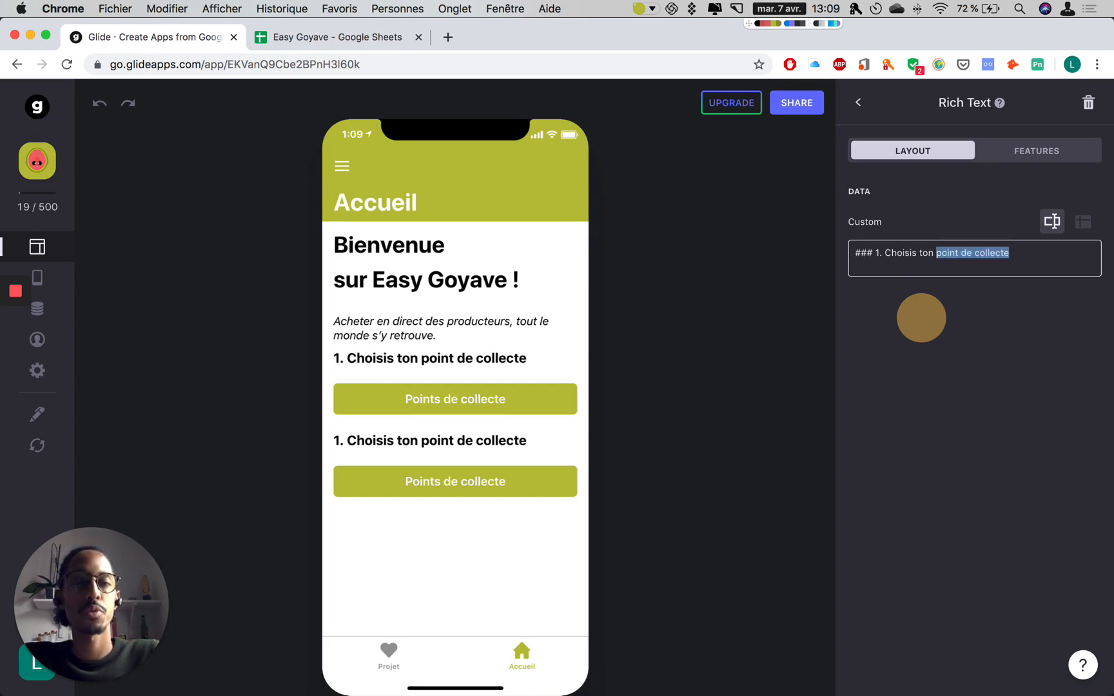
{"action": "type", "text": "In"}
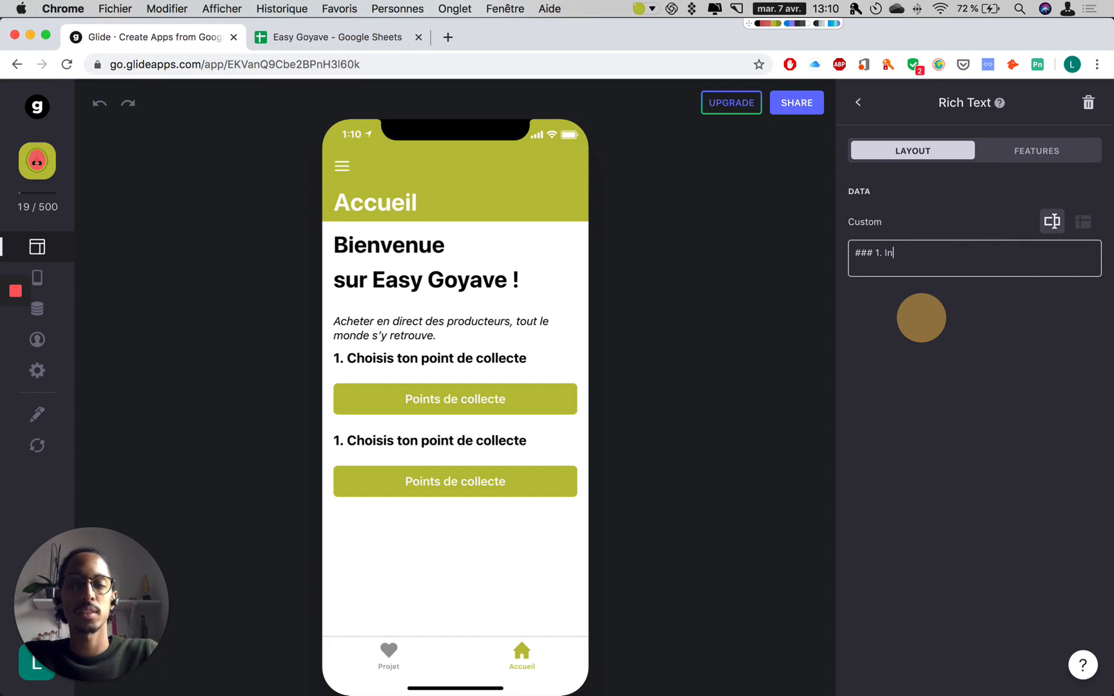
{"action": "type", "text": "scris-toi"}
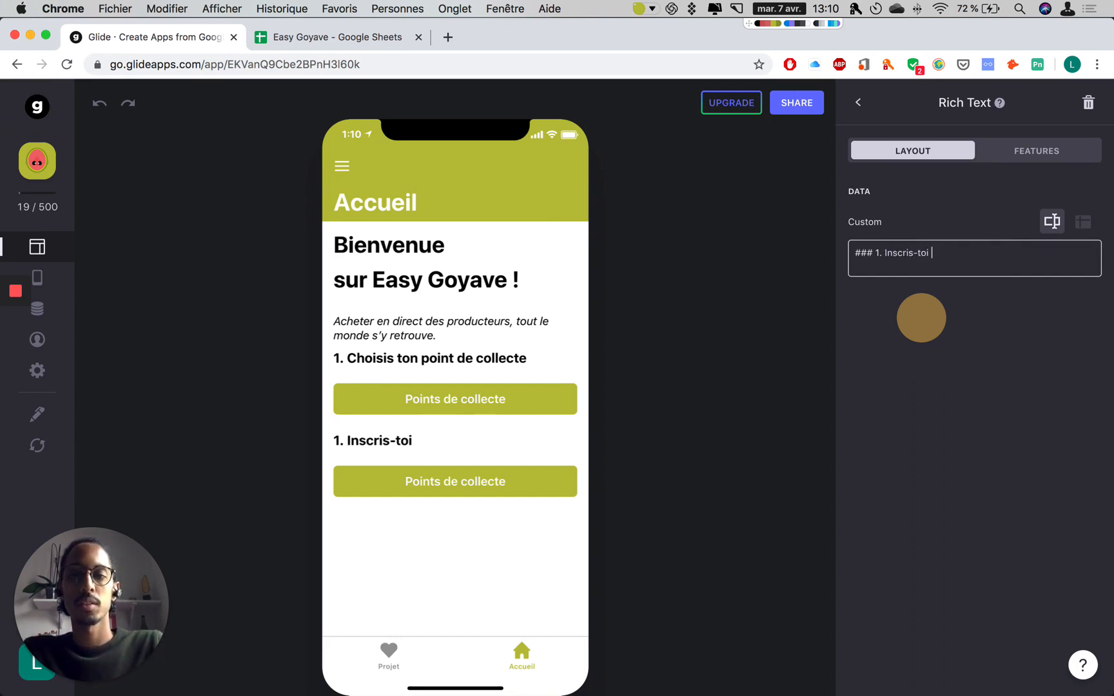
{"action": "key", "text": "Return"}
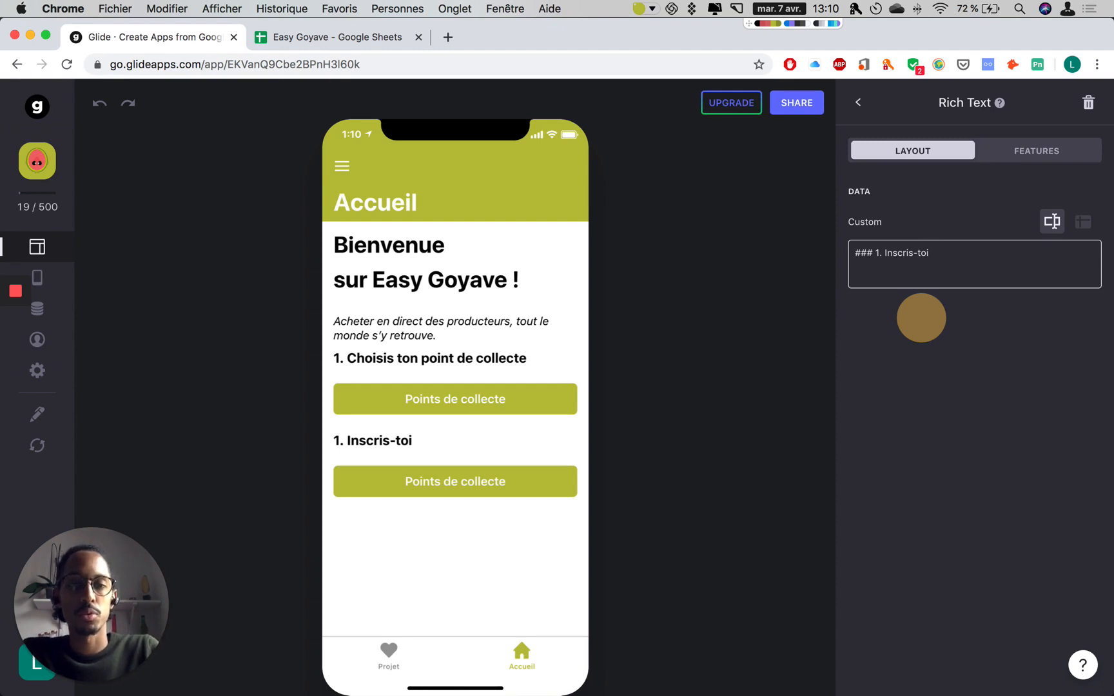
{"action": "type", "text": "POur"}
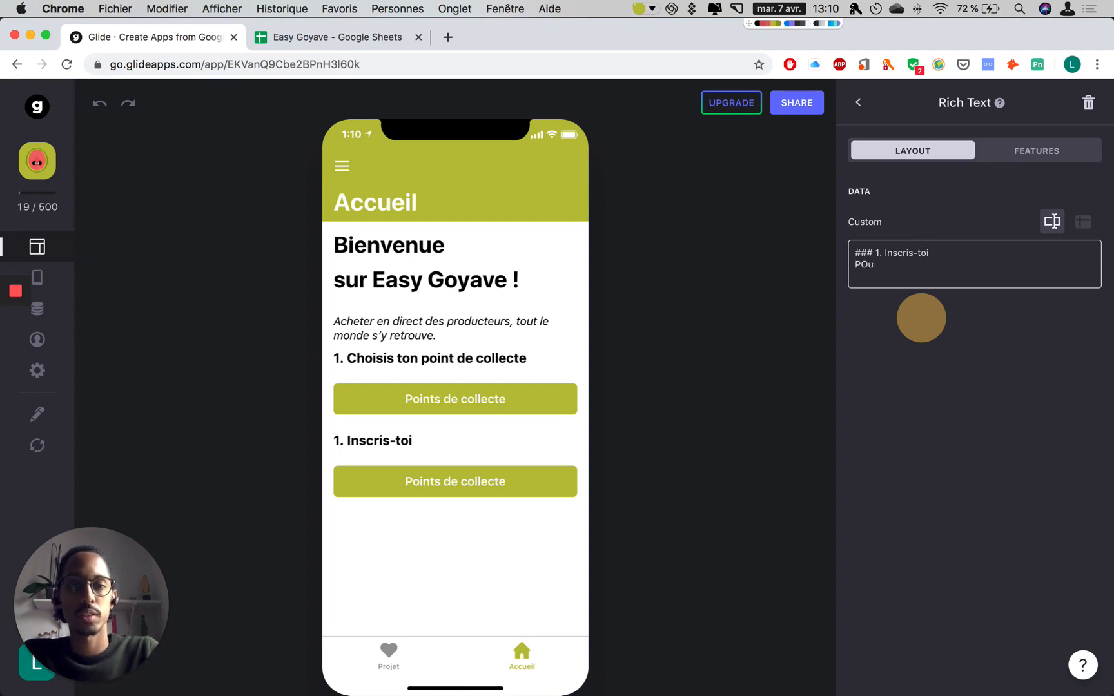
{"action": "key", "text": "BackSpace"}
{"action": "key", "text": "BackSpace"}
{"action": "type", "text": "our "}
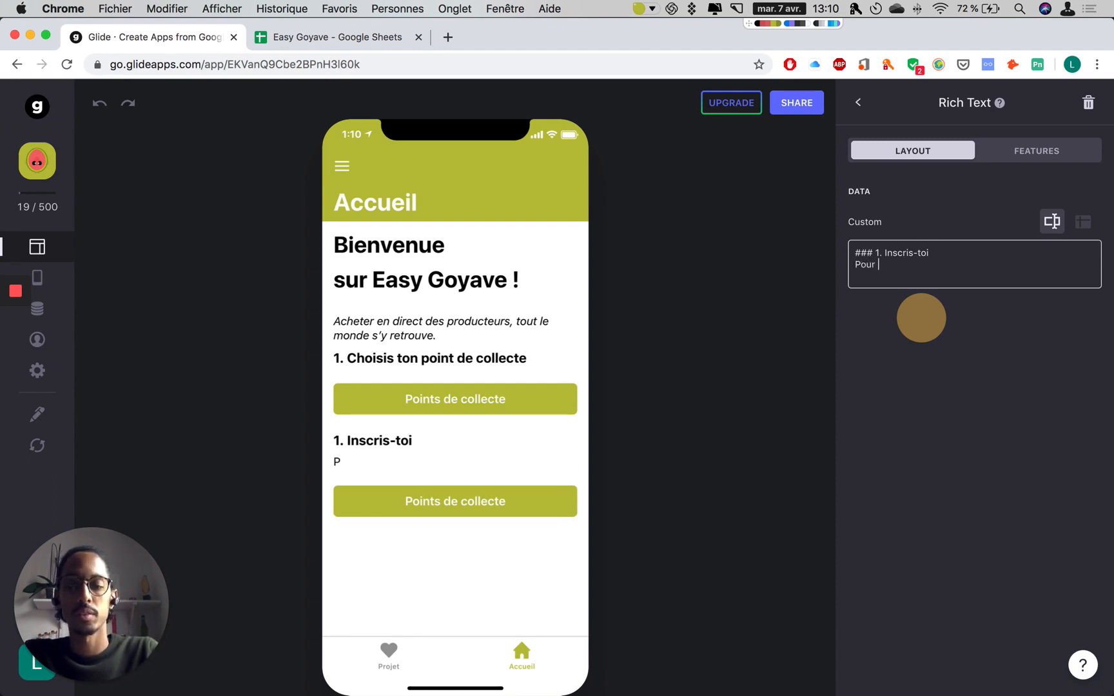
{"action": "type", "text": "consulter les produits"}
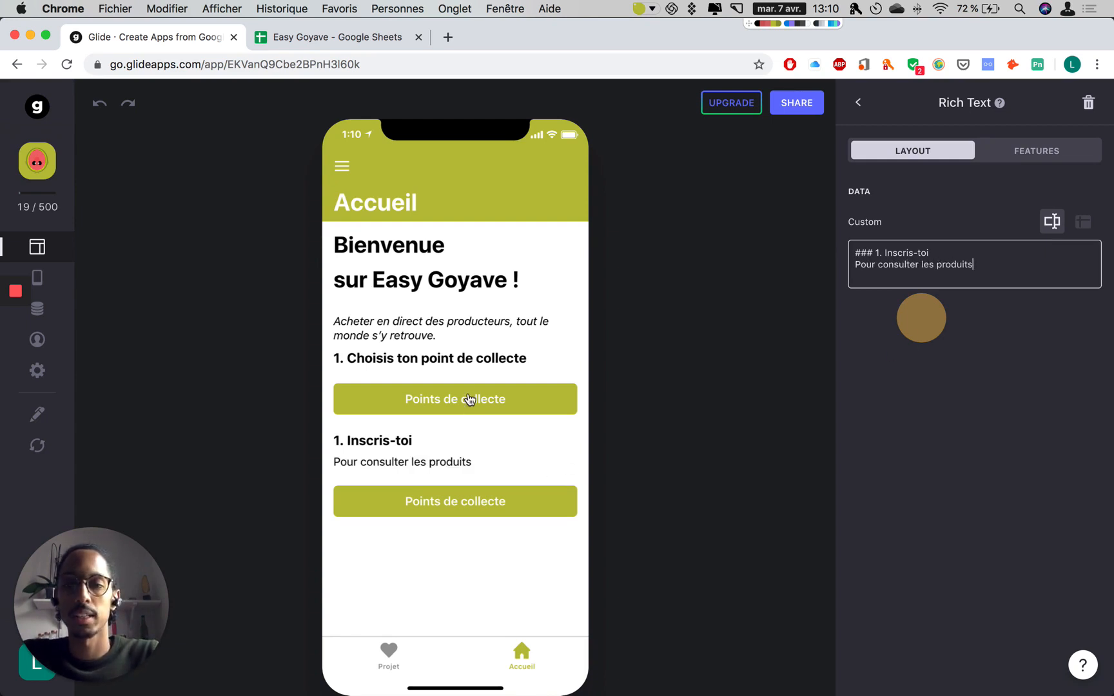
{"action": "left_click", "coordinate": [857, 103]}
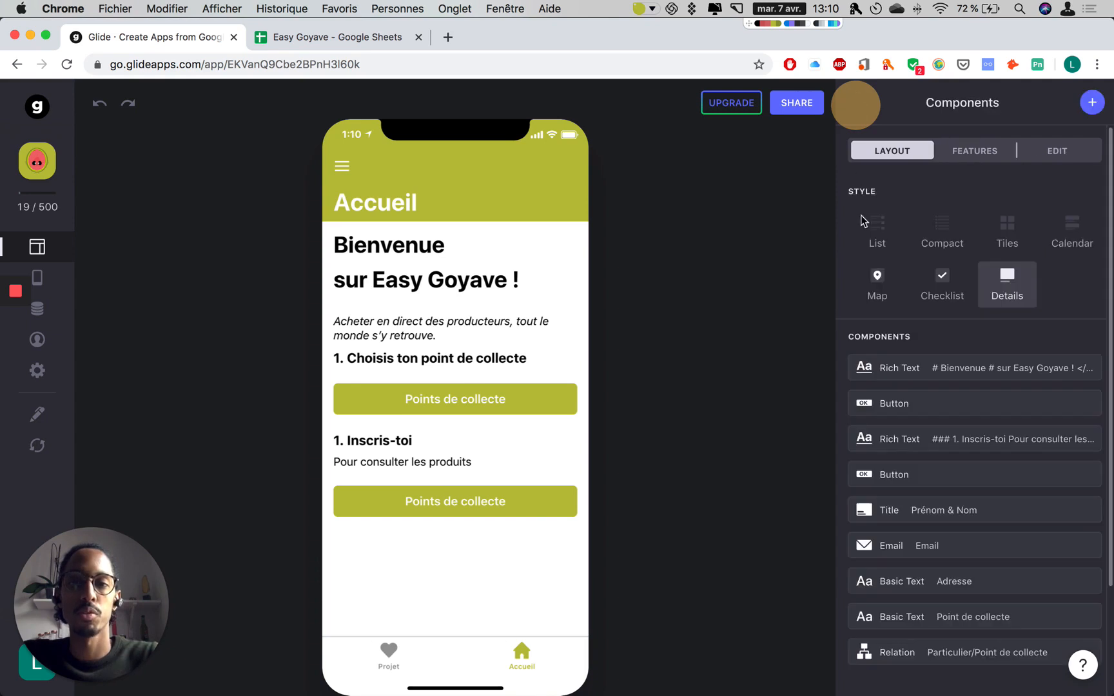
Add 'Il y en a forcément un près de chez toi.' under the first step heading
{"action": "left_click", "coordinate": [937, 368]}
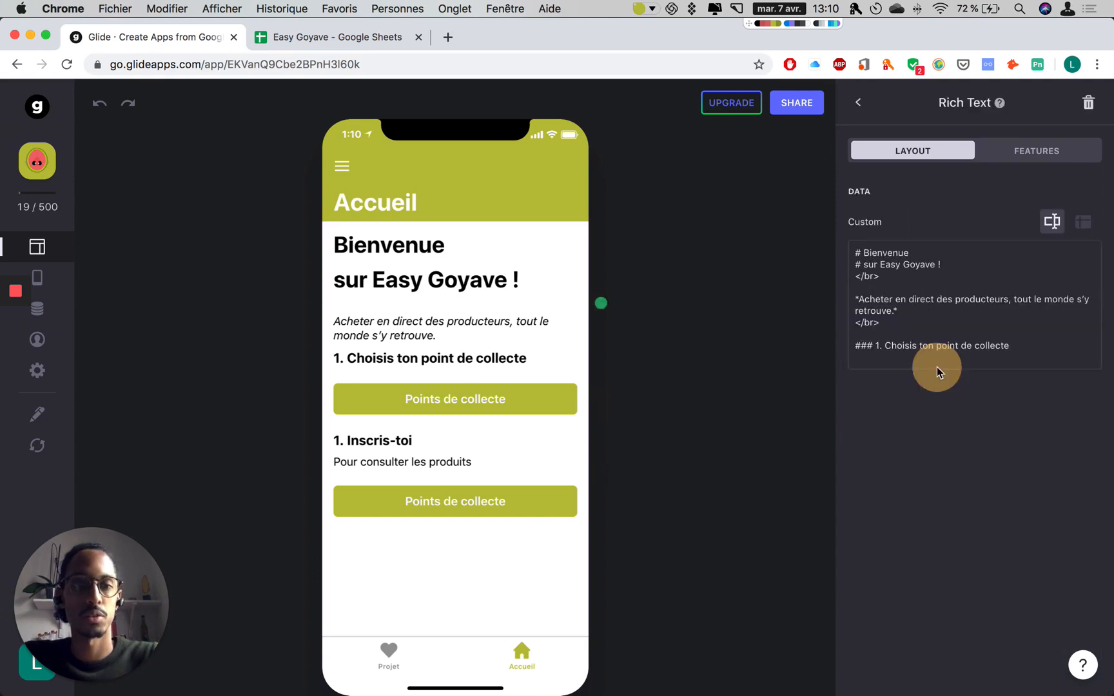
{"action": "left_click", "coordinate": [1019, 353]}
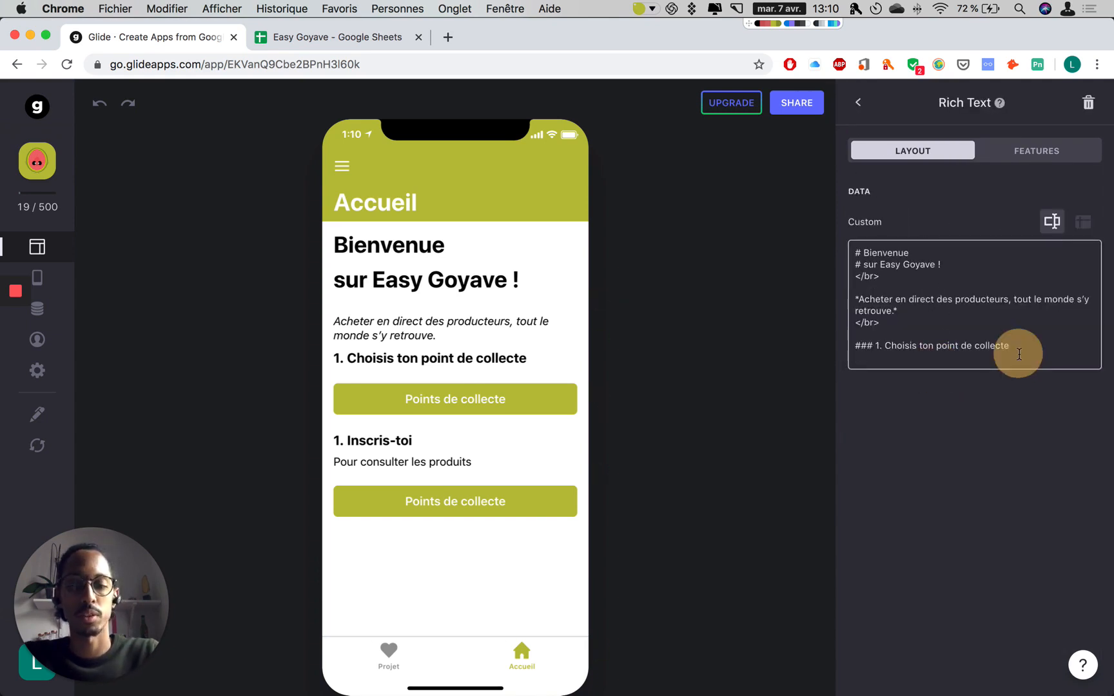
{"action": "type", "text": "lecte Il"}
{"action": "type", "text": " y"}
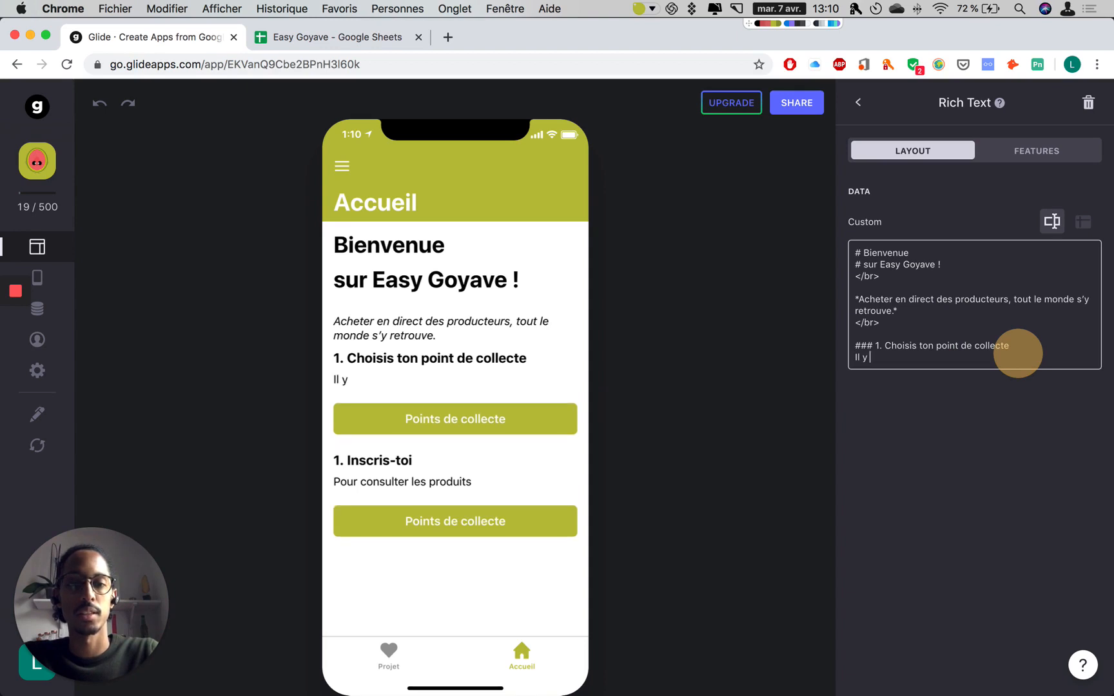
{"action": "type", "text": " en a for"}
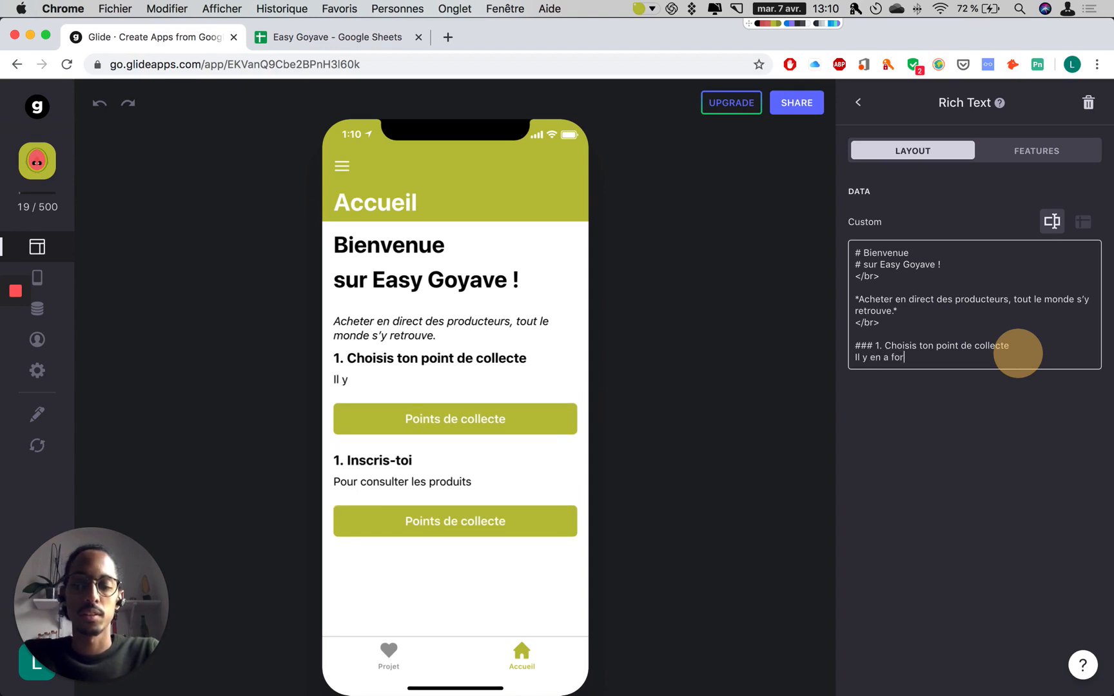
{"action": "type", "text": "cément un près de chez toi"}
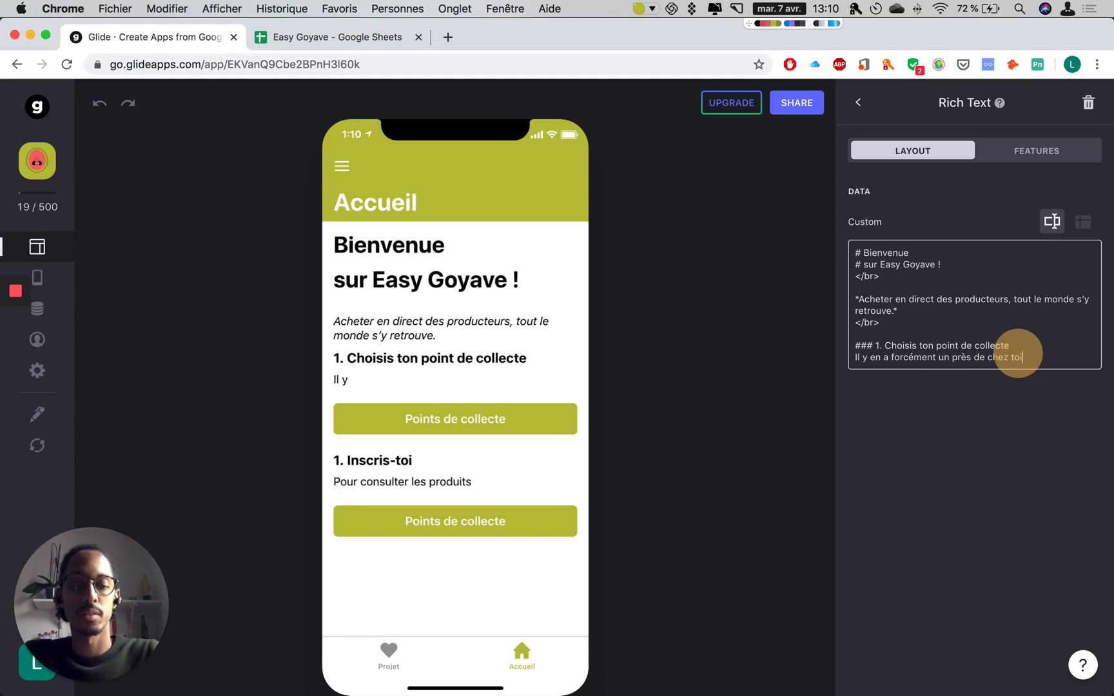
{"action": "type", "text": "."}
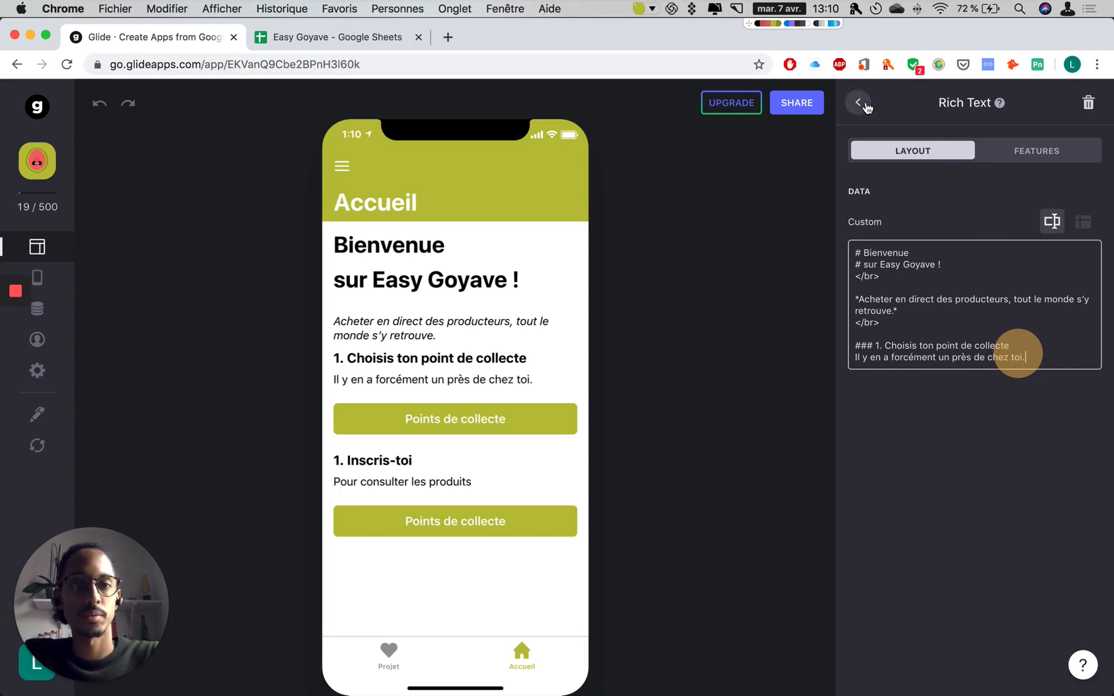
{"action": "left_click", "coordinate": [859, 103]}
Revisit the second text block, then inspect the duplicated button's action and design settings
{"action": "left_click", "coordinate": [952, 438]}
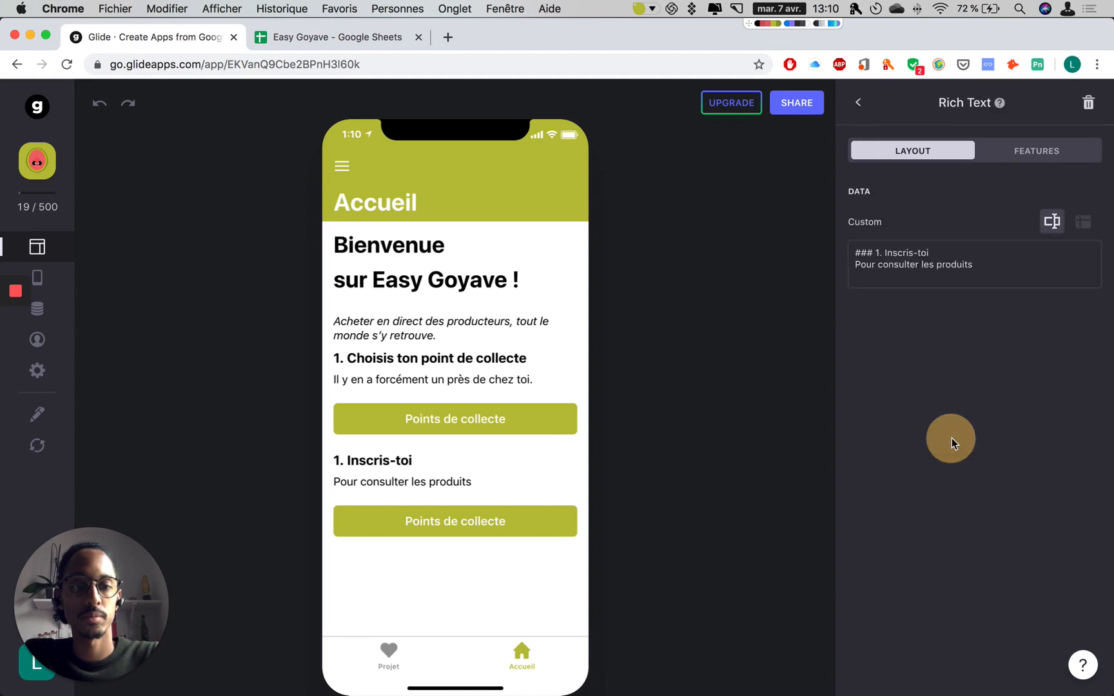
{"action": "left_click", "coordinate": [990, 269]}
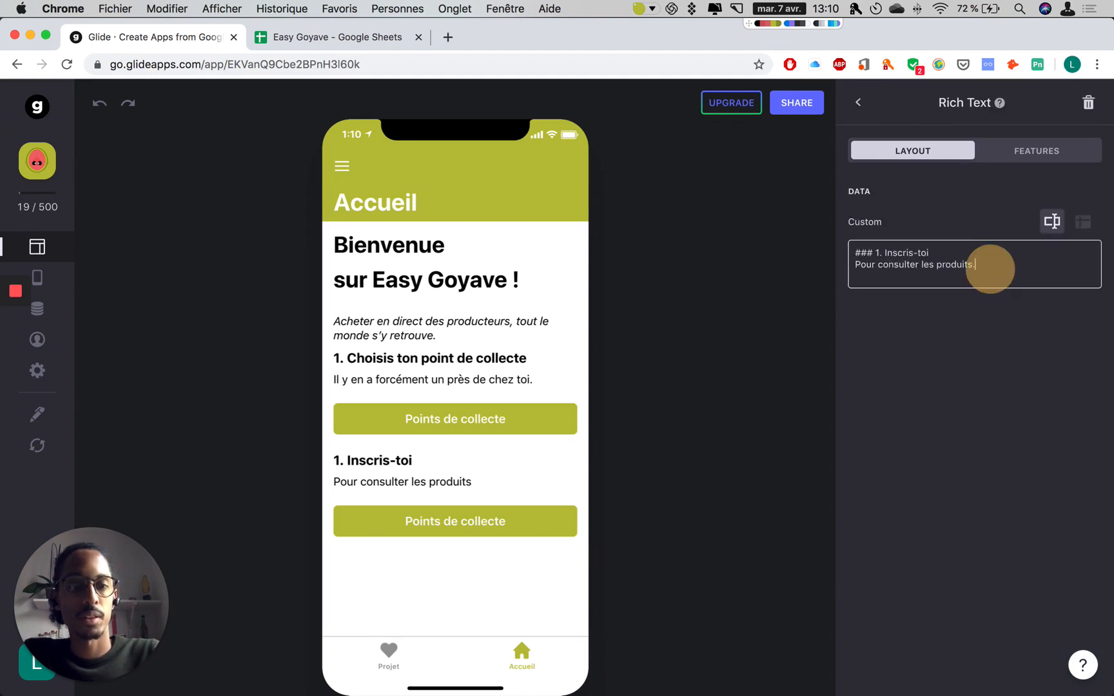
{"action": "left_click", "coordinate": [860, 103]}
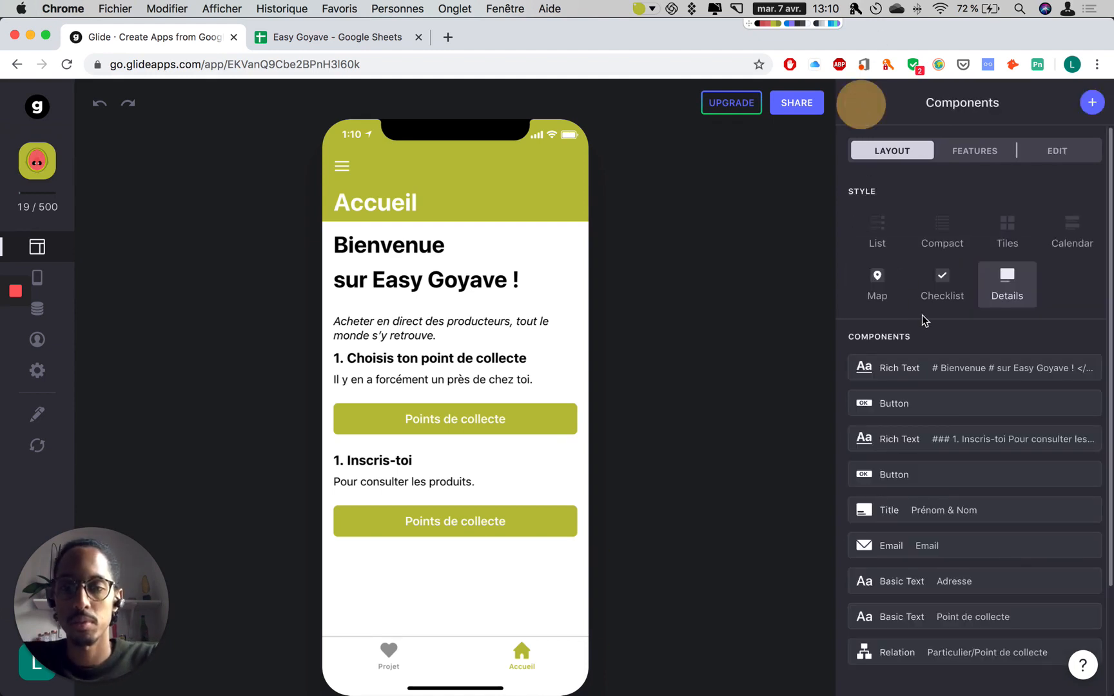
{"action": "left_click", "coordinate": [935, 478]}
{"action": "left_click", "coordinate": [1045, 162]}
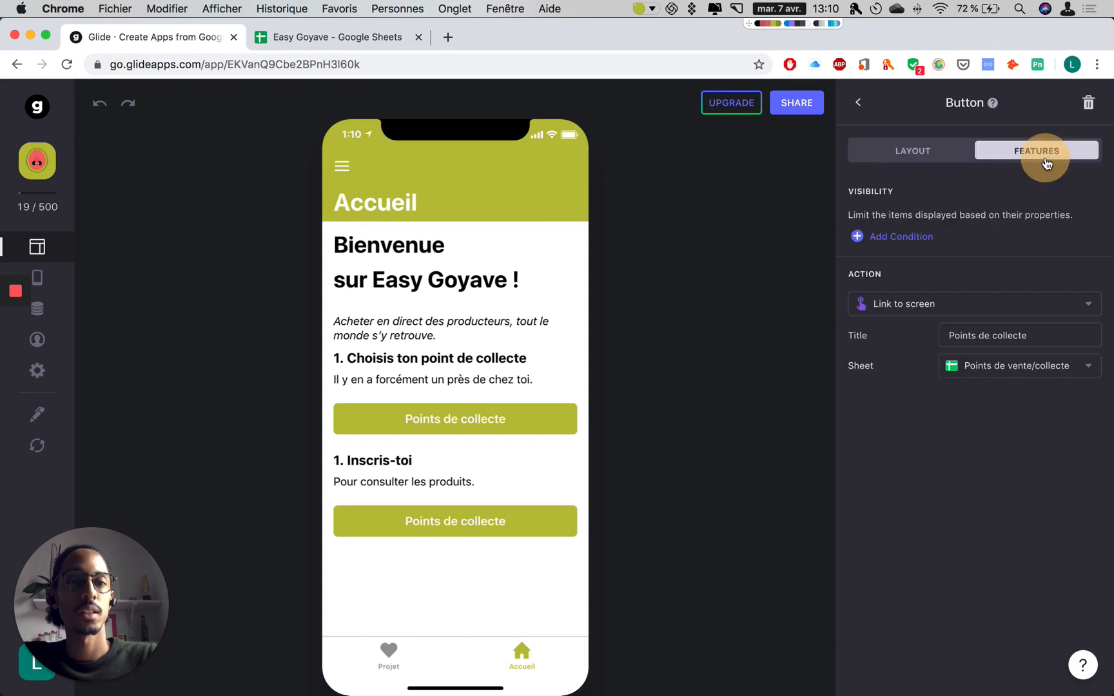
{"action": "left_click", "coordinate": [916, 158]}
Delete the duplicated button and add a Form Button labelled 'S'inscrire'
{"action": "left_click", "coordinate": [1089, 104]}
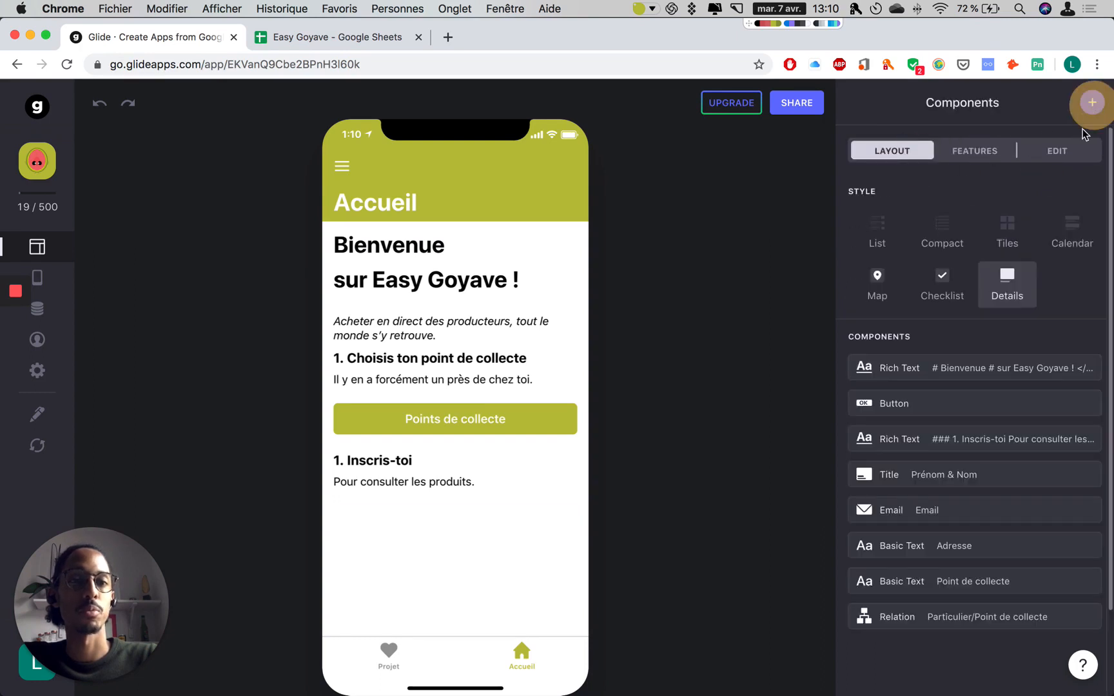
{"action": "left_click", "coordinate": [1094, 105]}
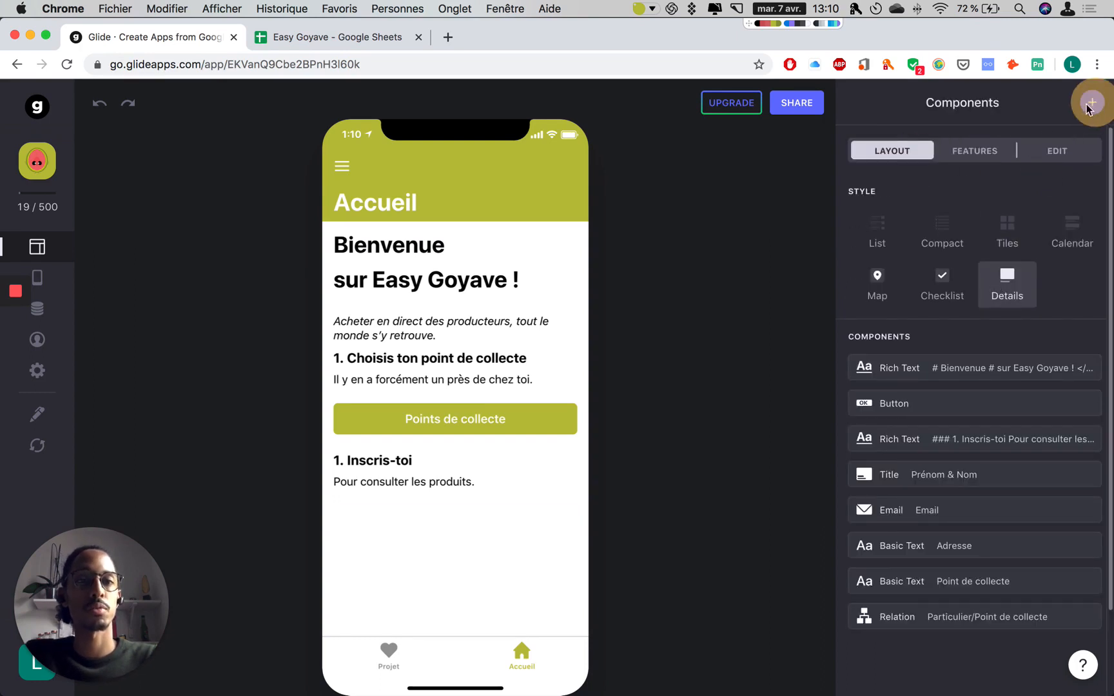
{"action": "left_click", "coordinate": [990, 188]}
{"action": "type", "text": "form"}
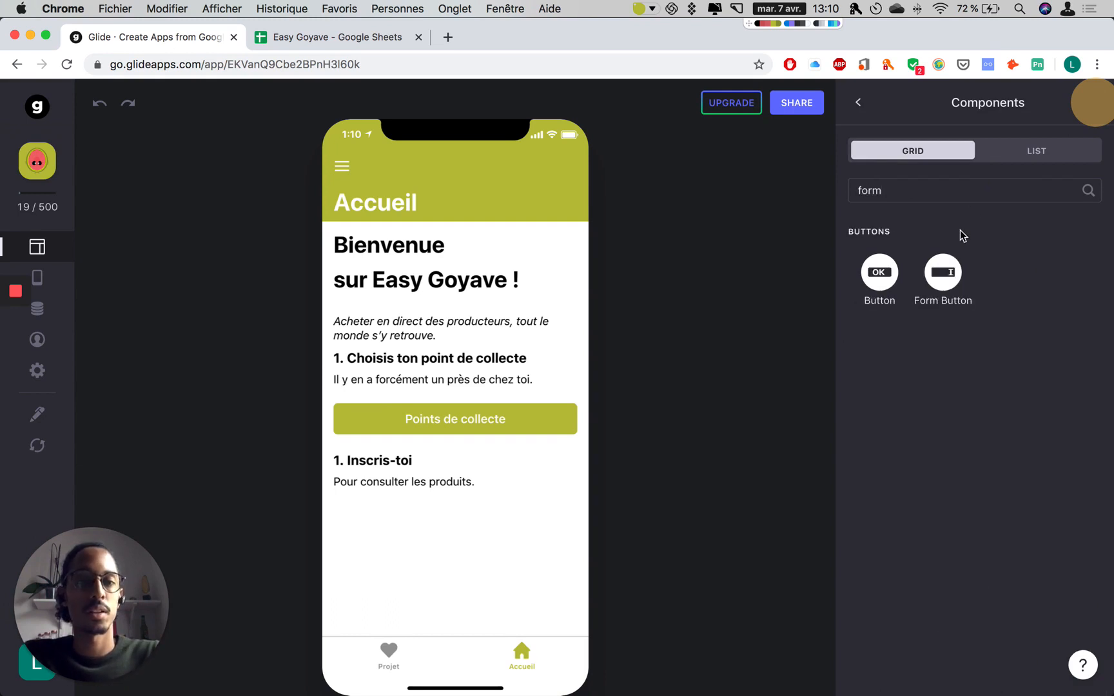
{"action": "left_click", "coordinate": [942, 269]}
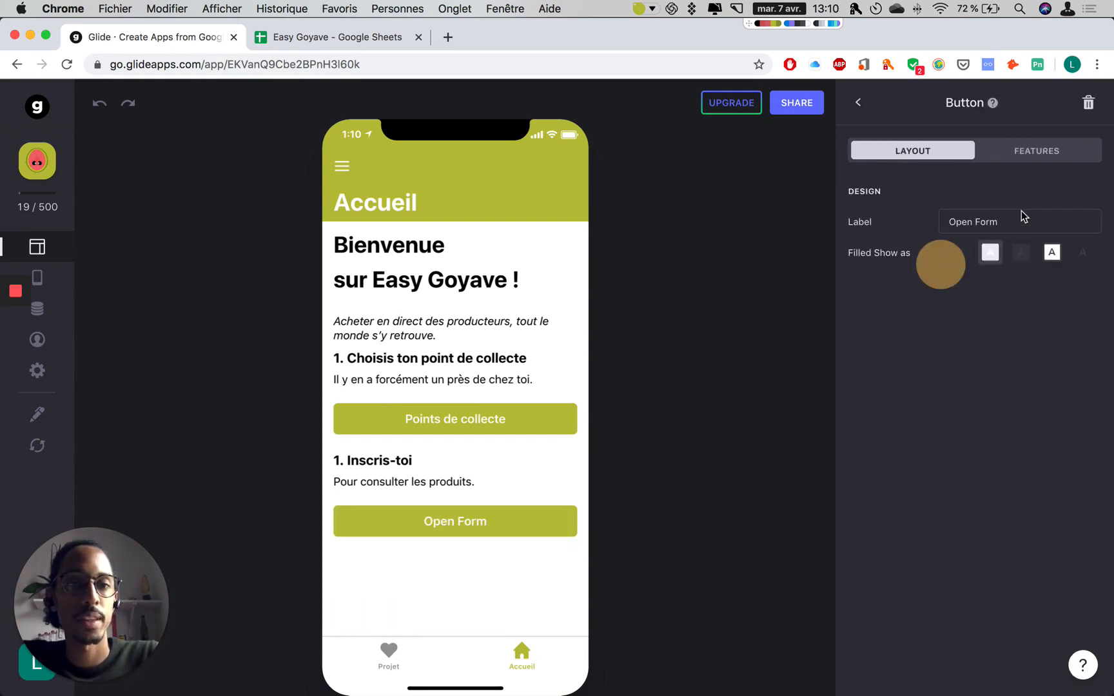
{"action": "left_click", "coordinate": [1017, 161]}
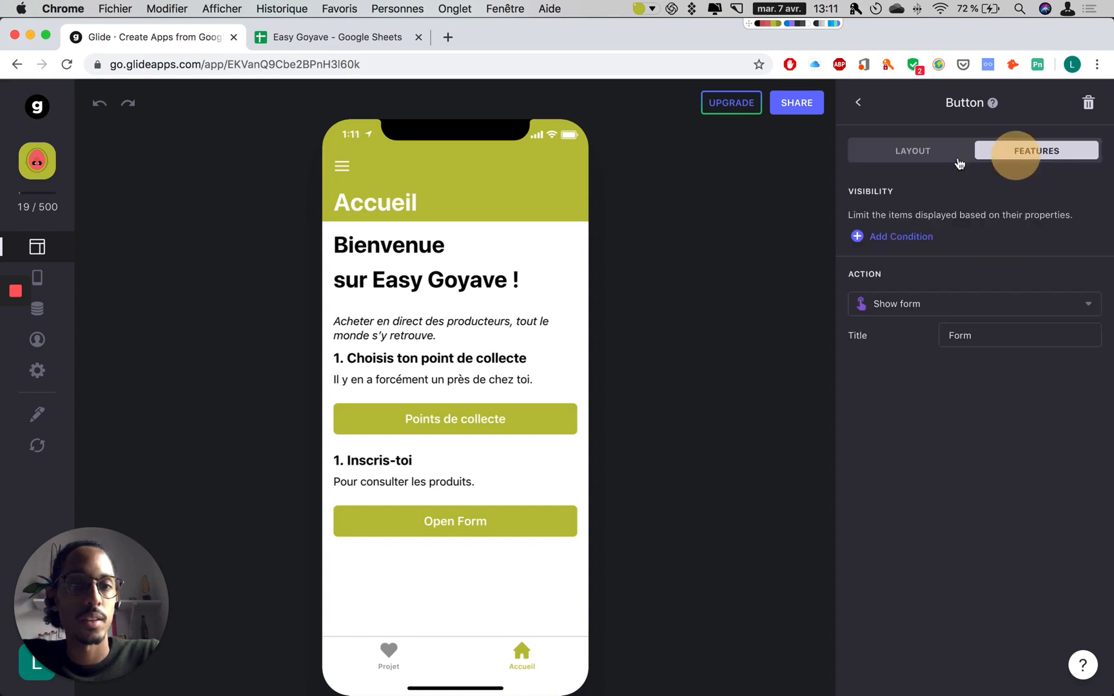
{"action": "left_click", "coordinate": [925, 155]}
{"action": "double_click", "coordinate": [1011, 224]}
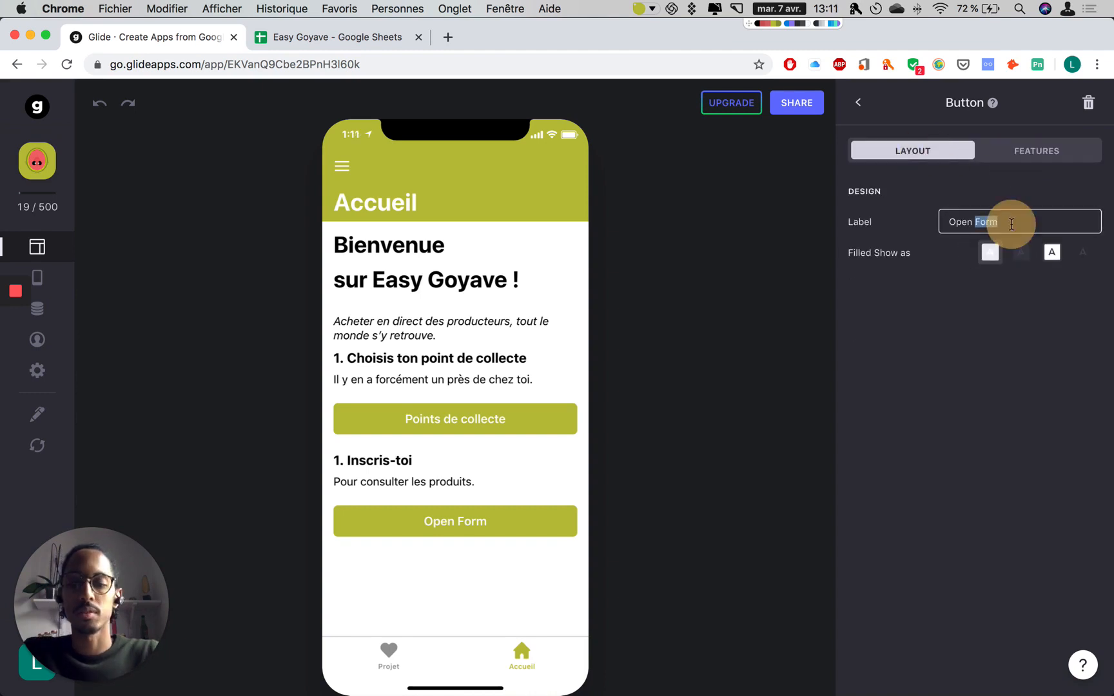
{"action": "triple_click", "coordinate": [1010, 223]}
{"action": "type", "text": "S'inscrire"}
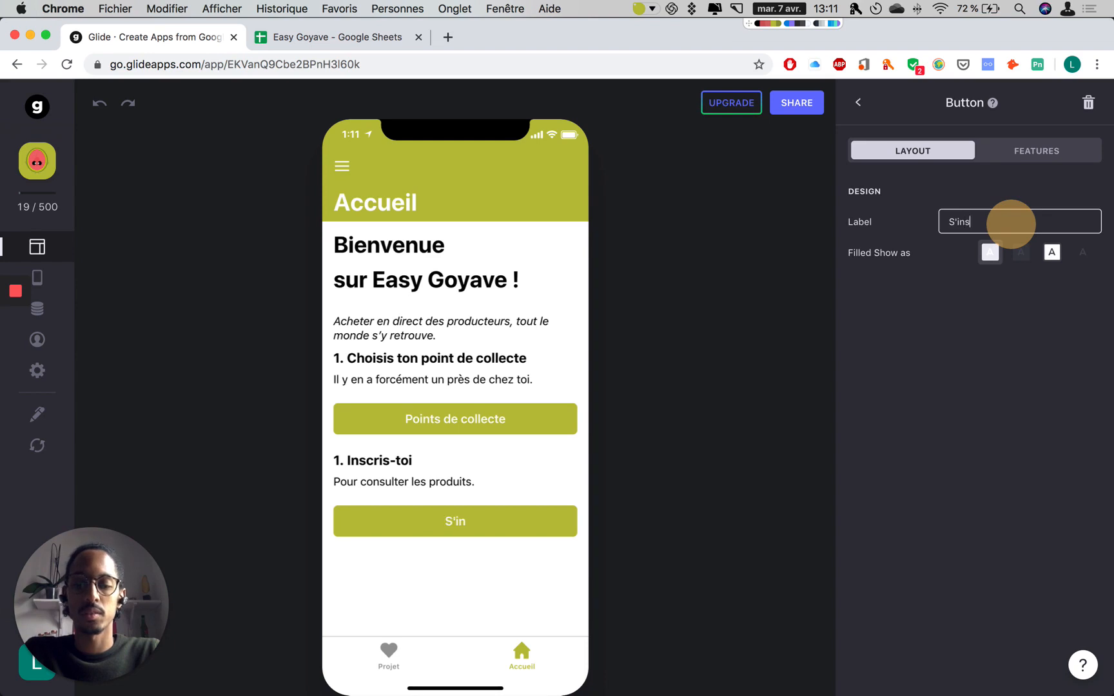
Set the form button's form title to 'S'inscrire'
{"action": "left_click", "coordinate": [1032, 151]}
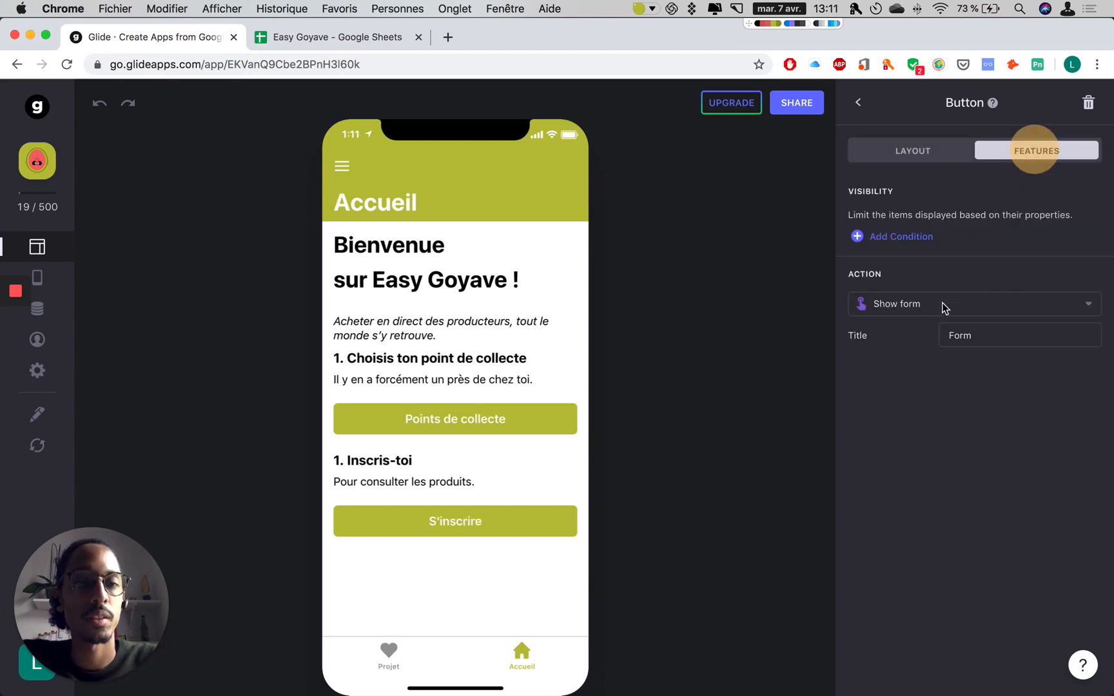
{"action": "double_click", "coordinate": [973, 334]}
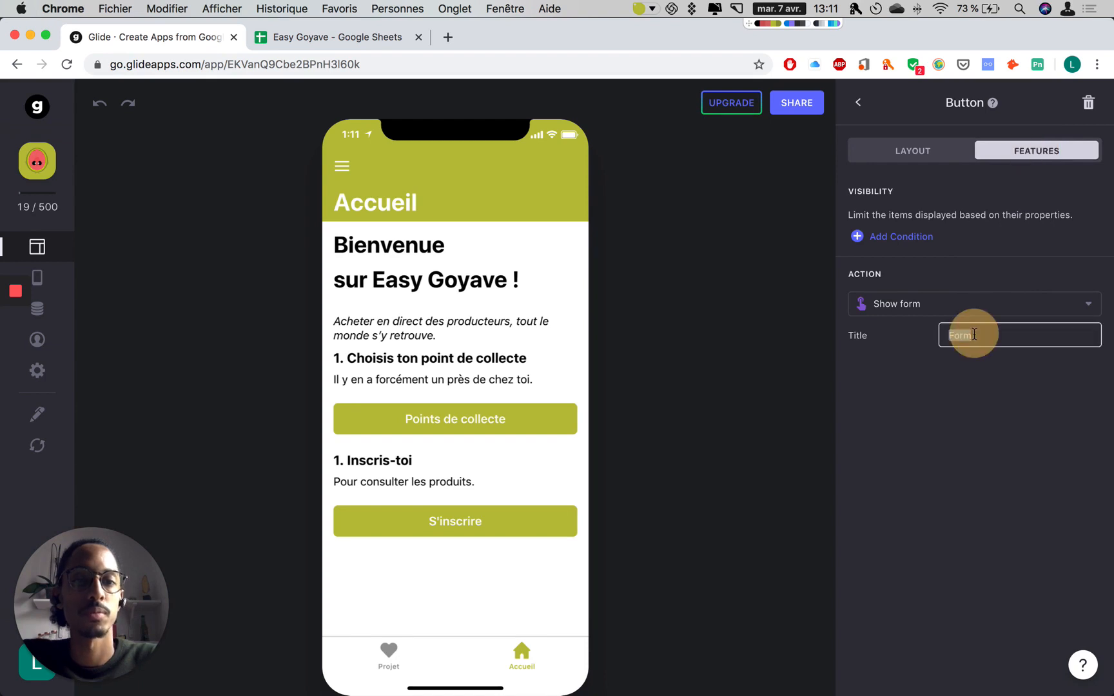
{"action": "type", "text": "Ins"}
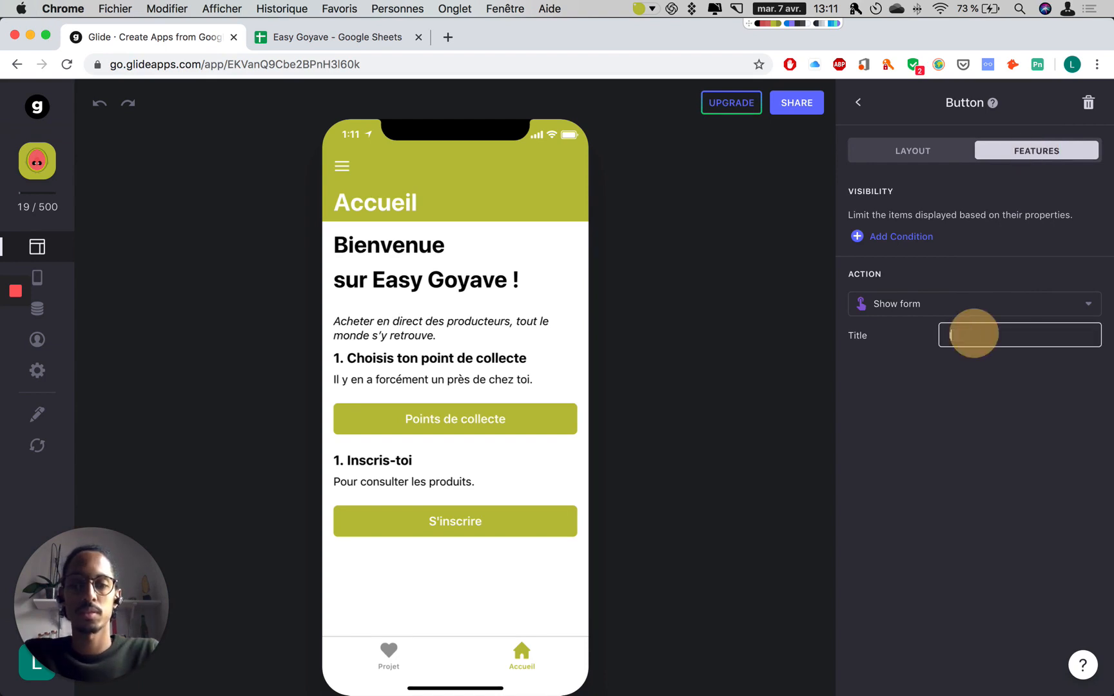
{"action": "type", "text": "S'in"}
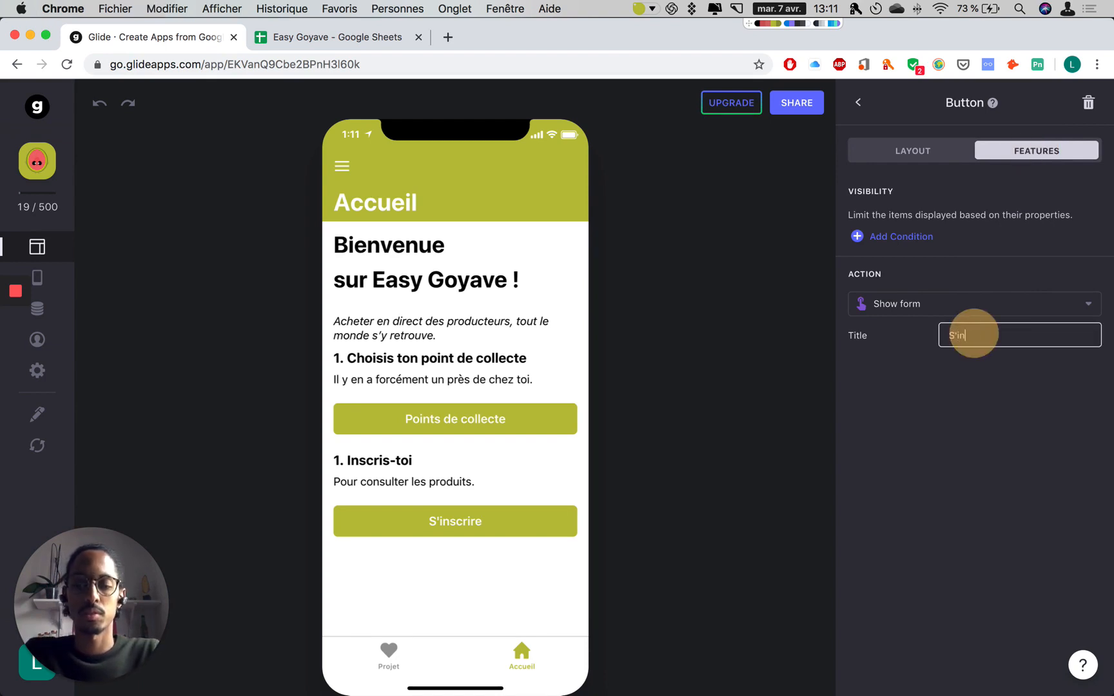
{"action": "type", "text": "scrire"}
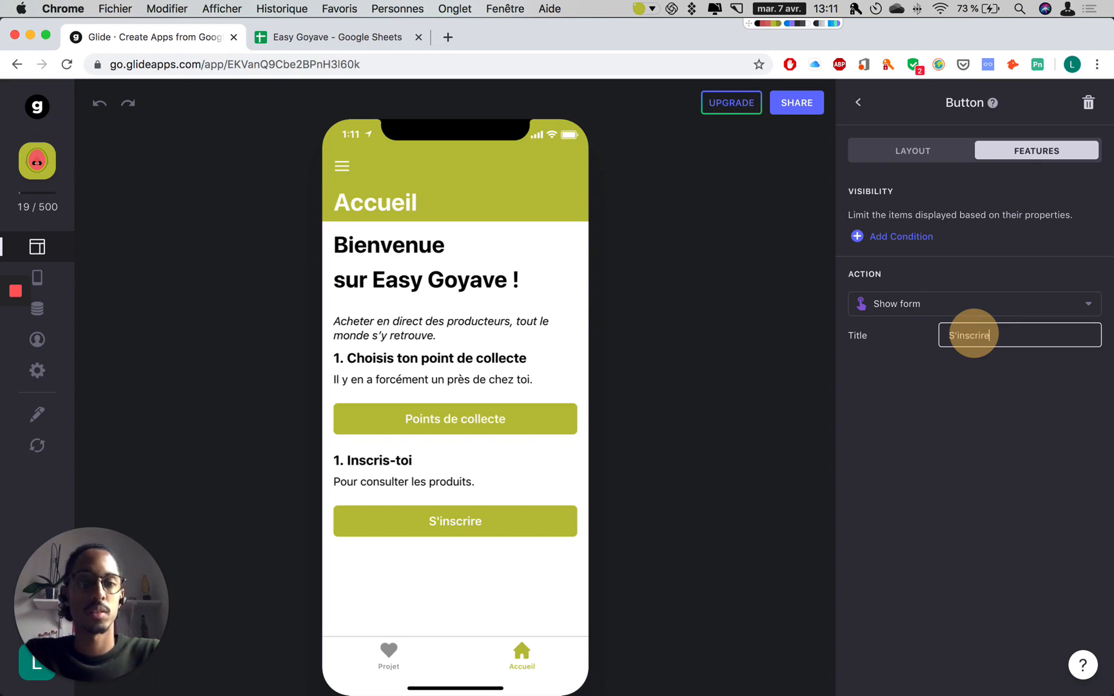
{"action": "left_click", "coordinate": [859, 103]}
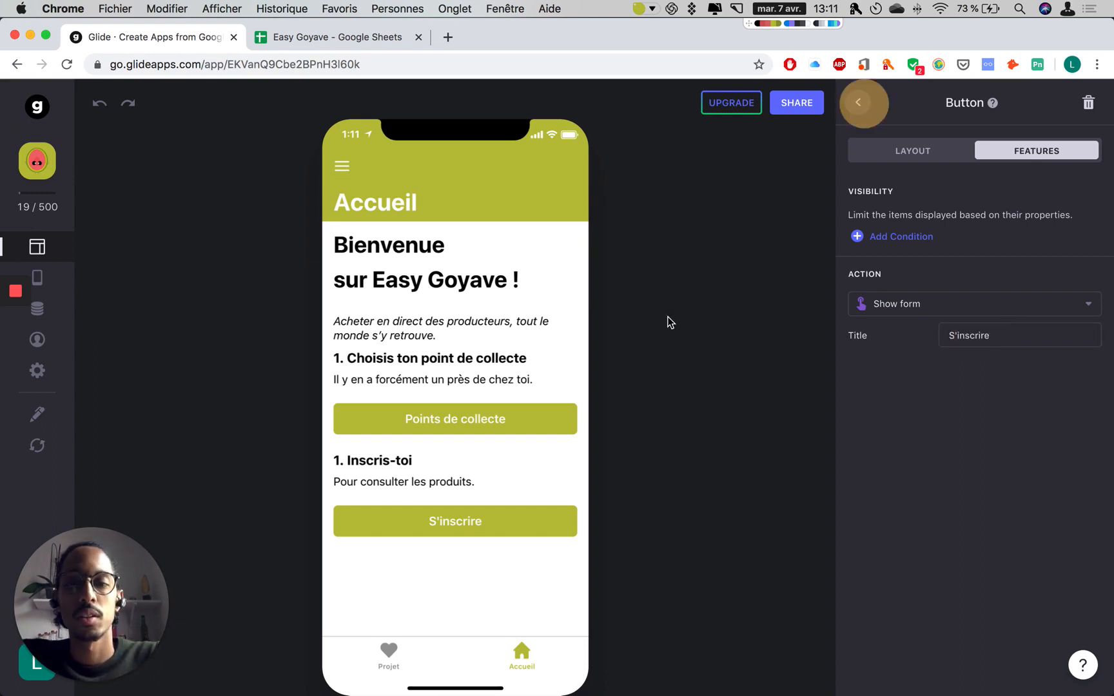
Send the form to the Particulier sheet and remove its Téléphone, Email and Point de collecte fields
{"action": "left_click", "coordinate": [468, 523]}
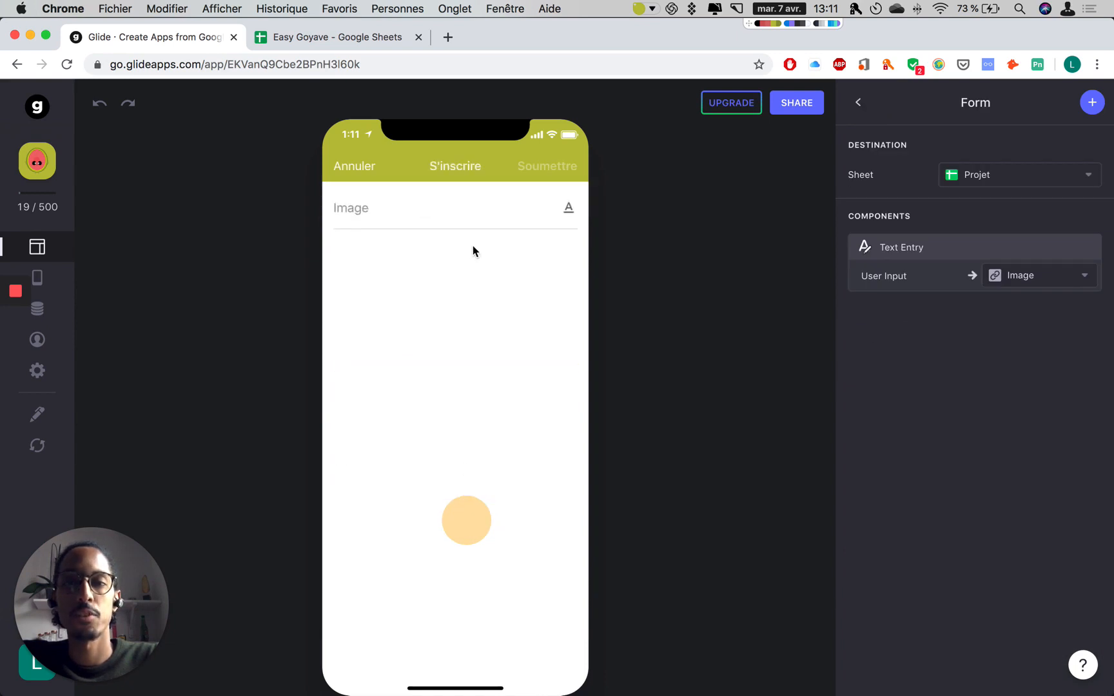
{"action": "left_click", "coordinate": [1009, 179]}
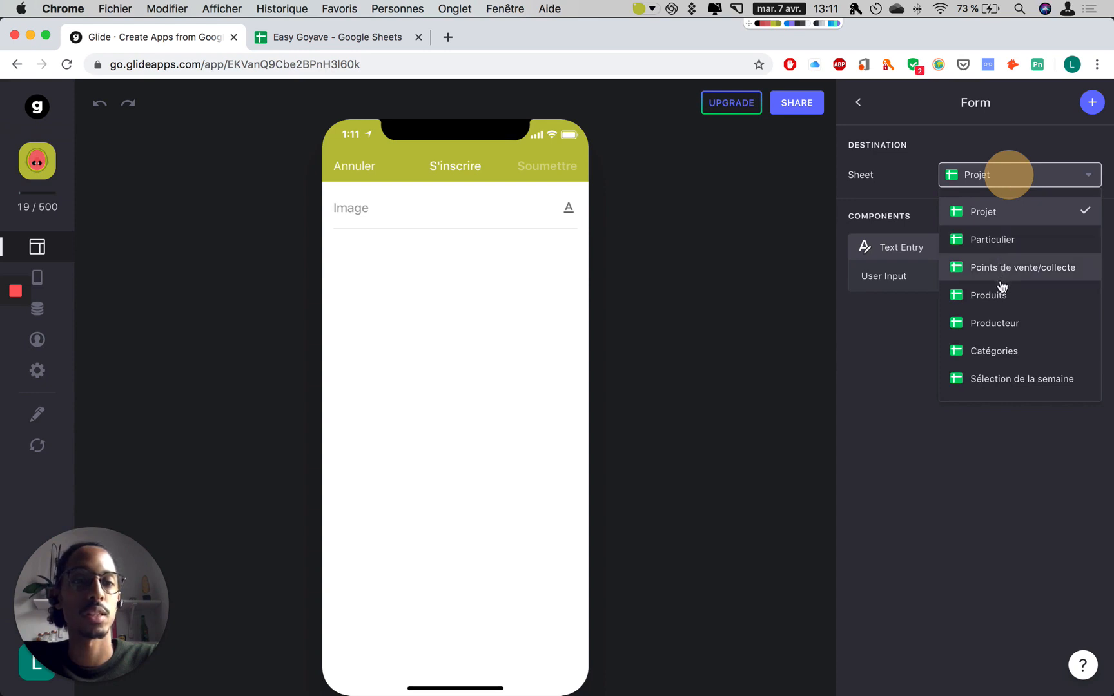
{"action": "left_click", "coordinate": [993, 241]}
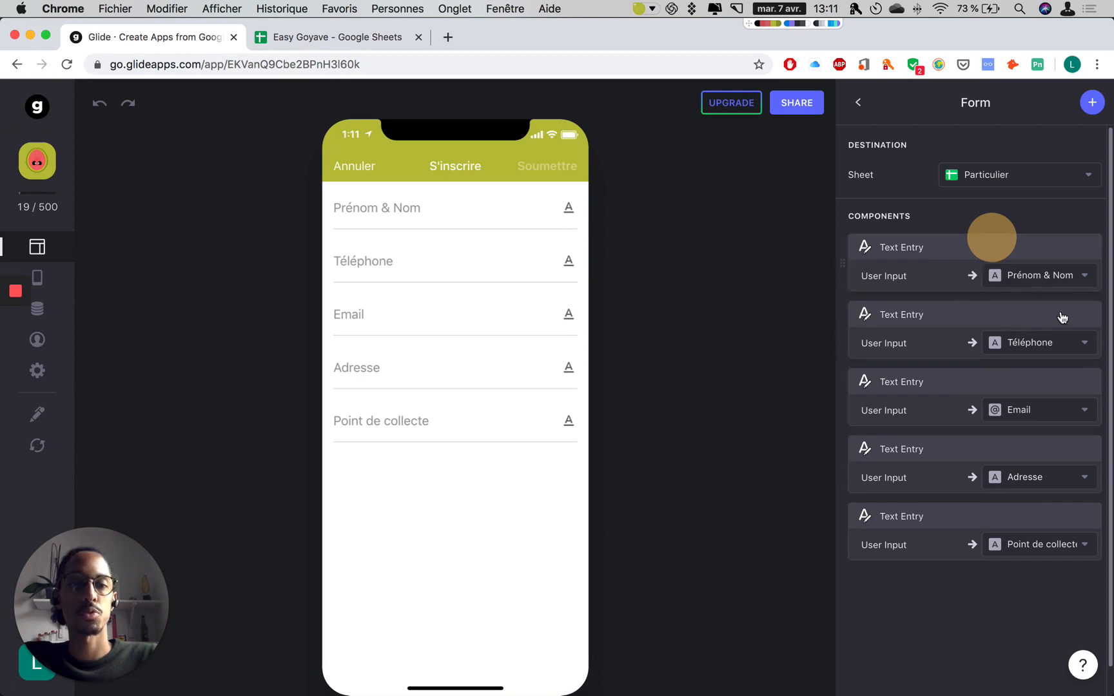
{"action": "left_click", "coordinate": [1088, 314]}
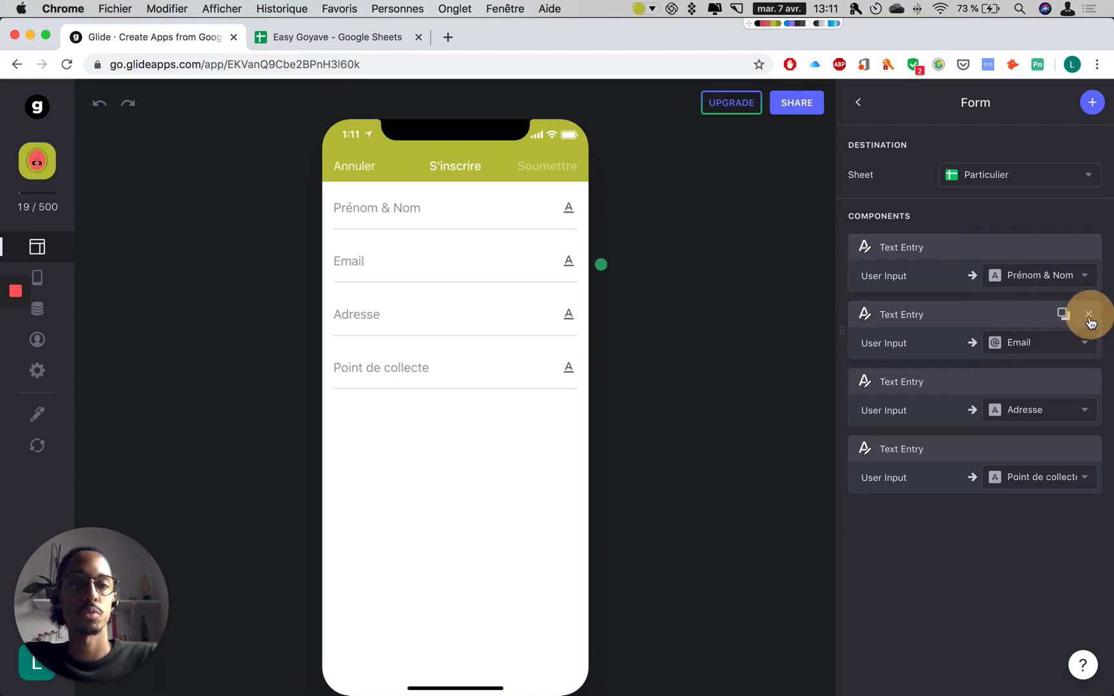
{"action": "left_click", "coordinate": [1088, 315]}
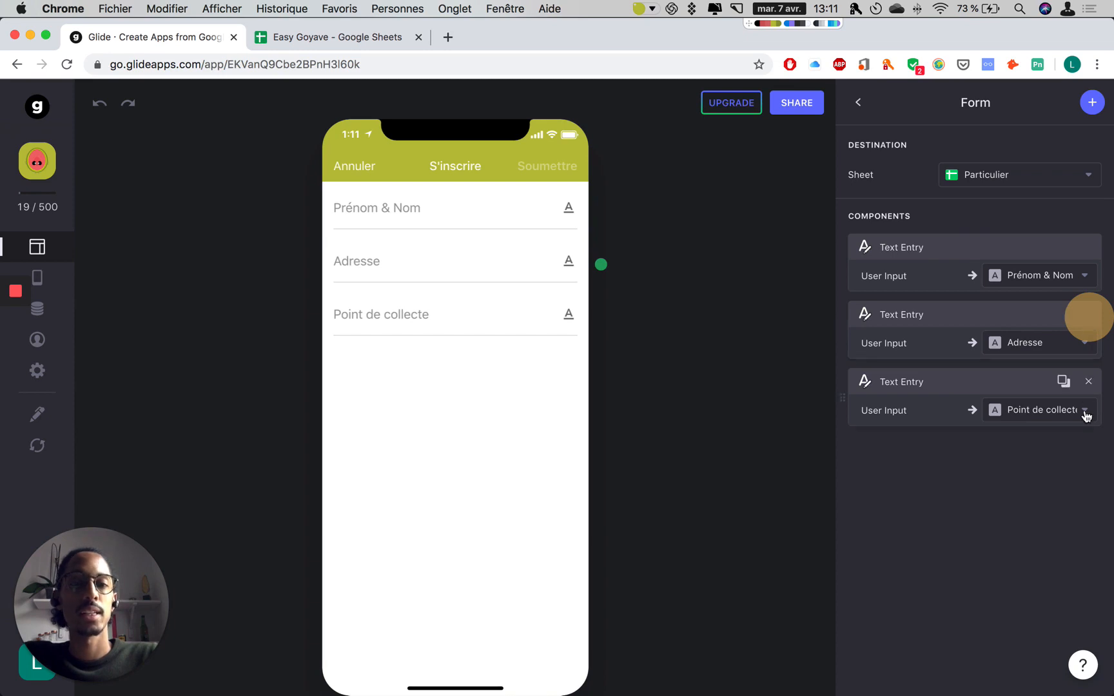
{"action": "left_click", "coordinate": [1087, 383]}
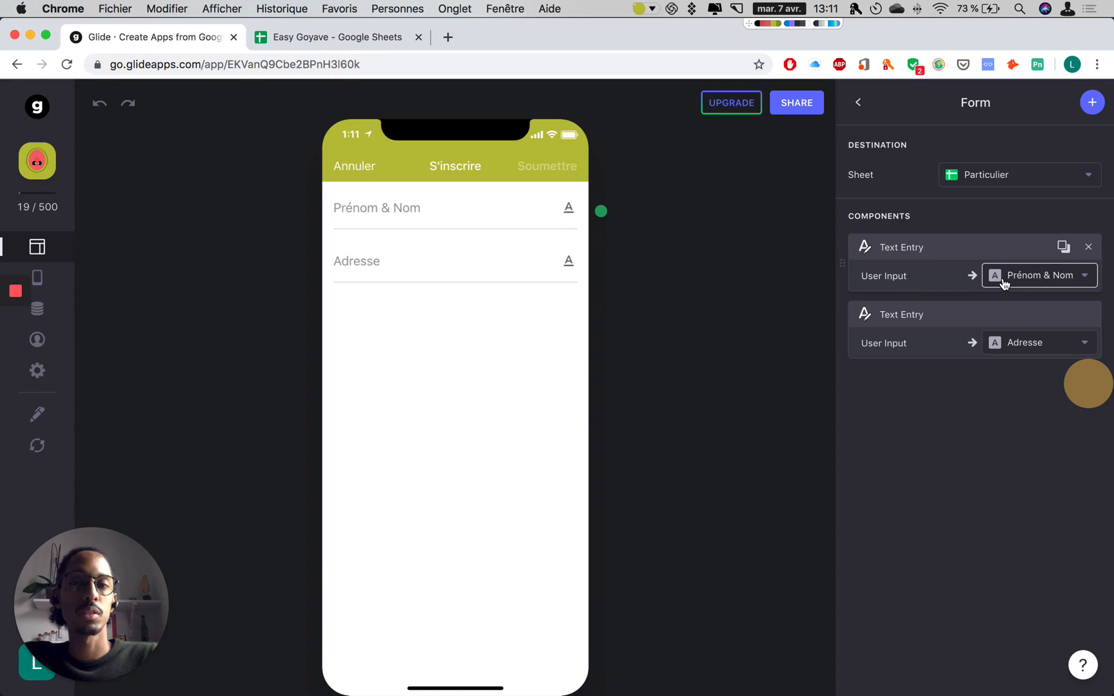
Add a Phone Entry field saving to the Téléphone column under Adresse in the form
{"action": "left_click", "coordinate": [1090, 104]}
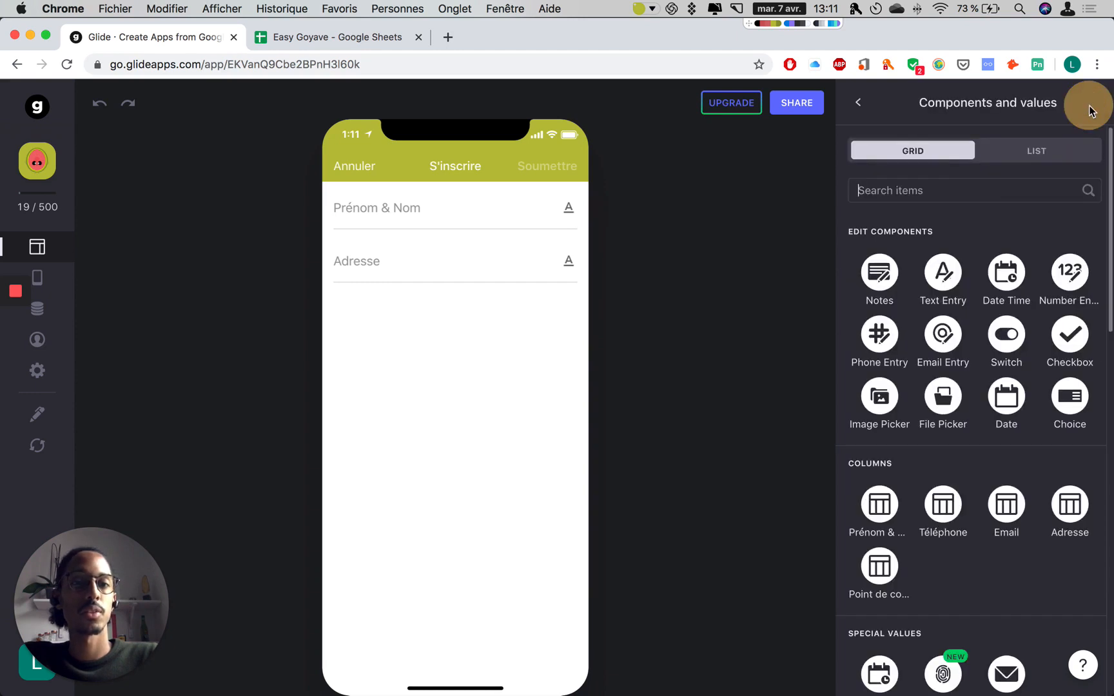
{"action": "type", "text": "entr"}
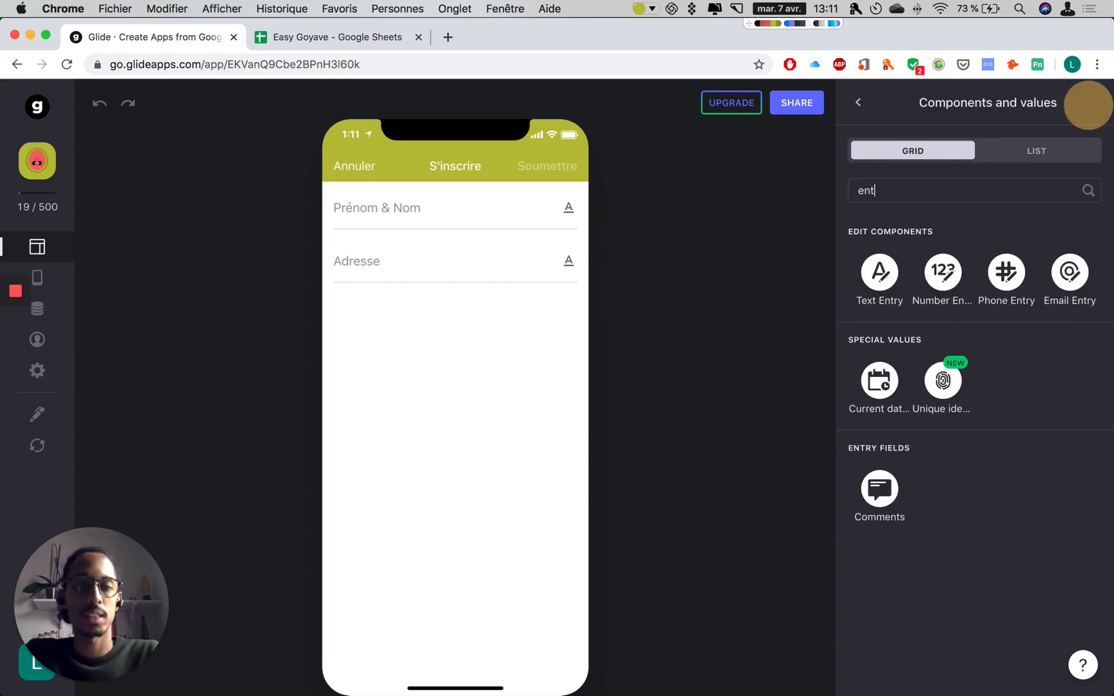
{"action": "left_click", "coordinate": [1003, 282]}
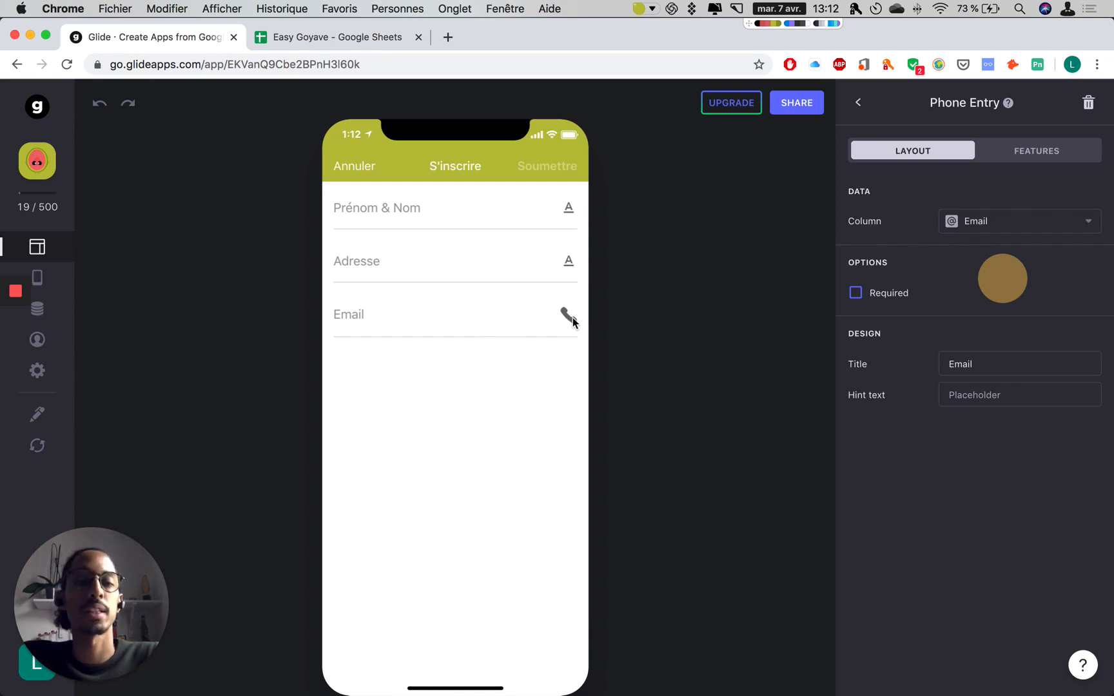
{"action": "left_click", "coordinate": [1001, 218]}
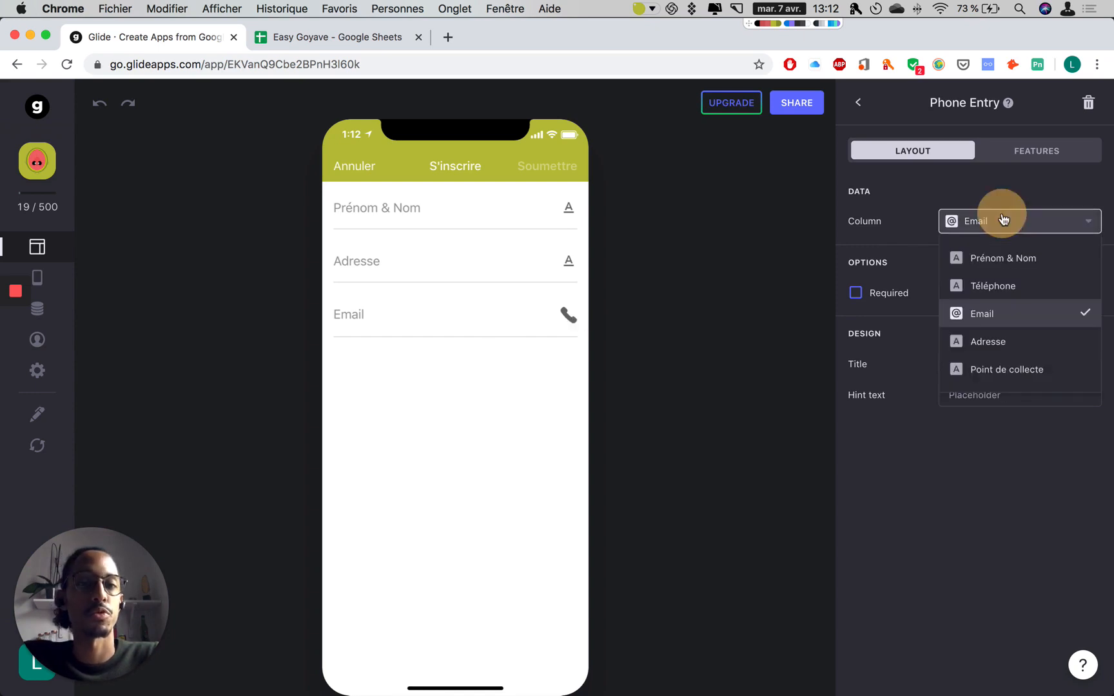
{"action": "left_click", "coordinate": [995, 283]}
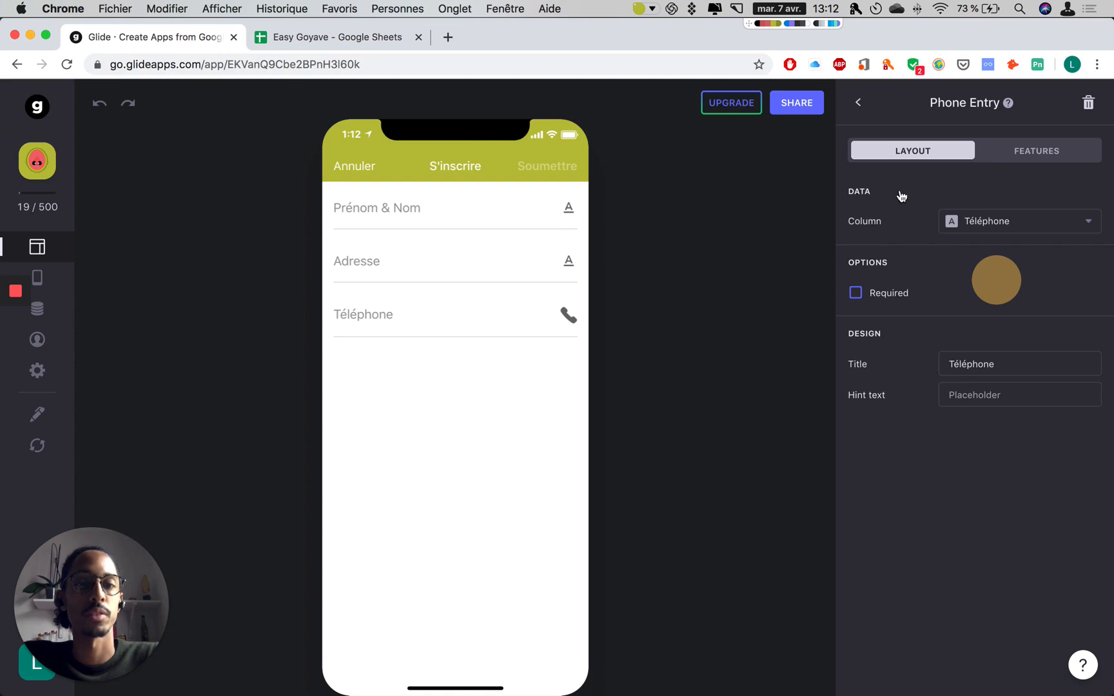
{"action": "left_click", "coordinate": [858, 102]}
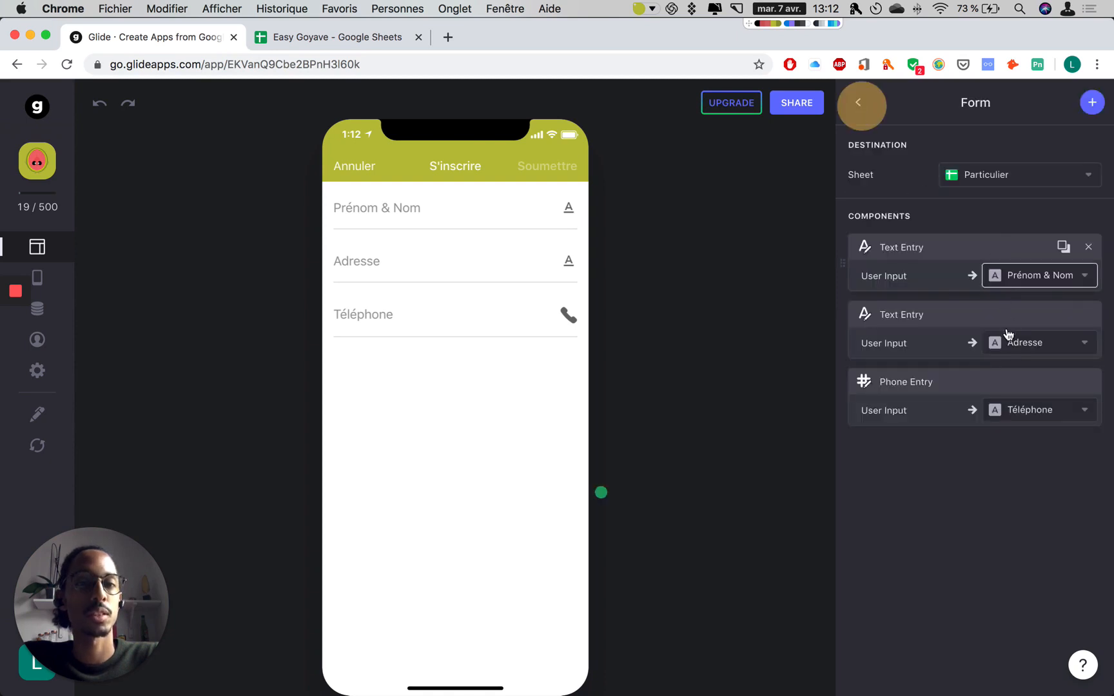
{"action": "left_click", "coordinate": [1092, 104]}
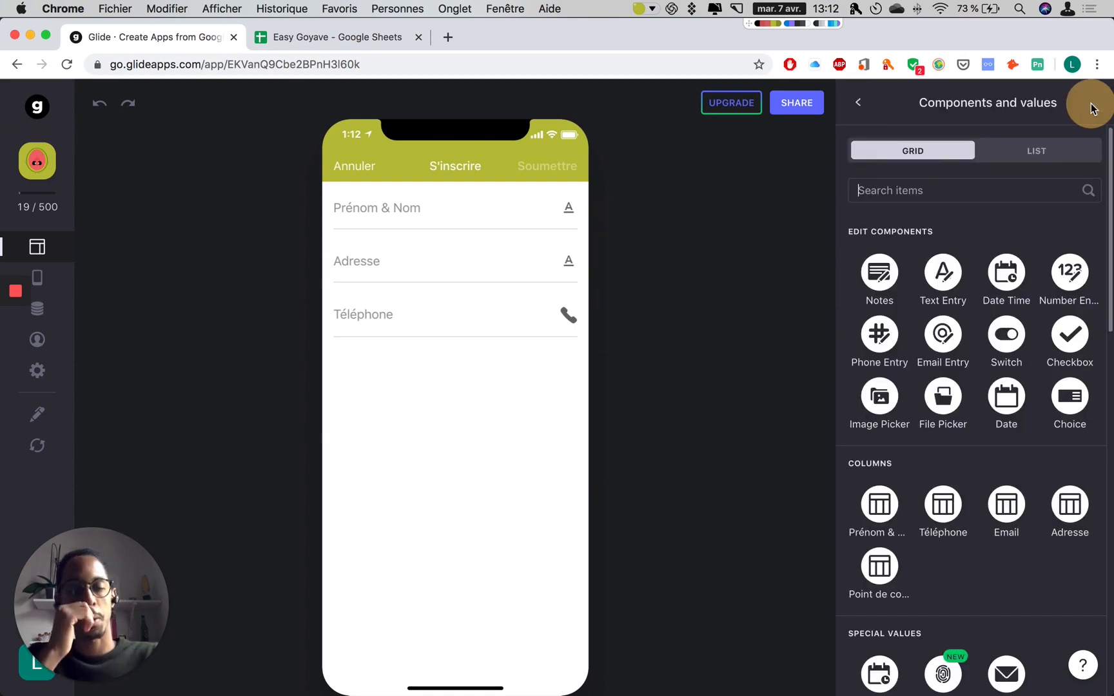
{"action": "type", "text": "entr"}
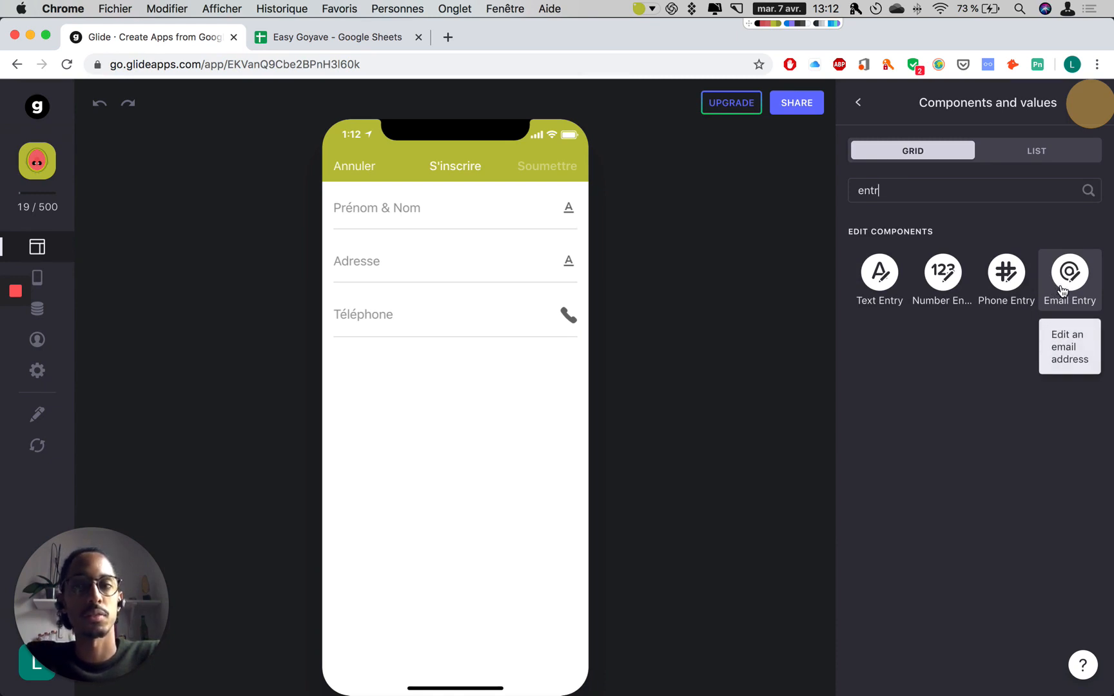
Check the app's Privacy sign-in settings and glance at the Particulier sheet before returning to Glide
{"action": "left_click", "coordinate": [38, 165]}
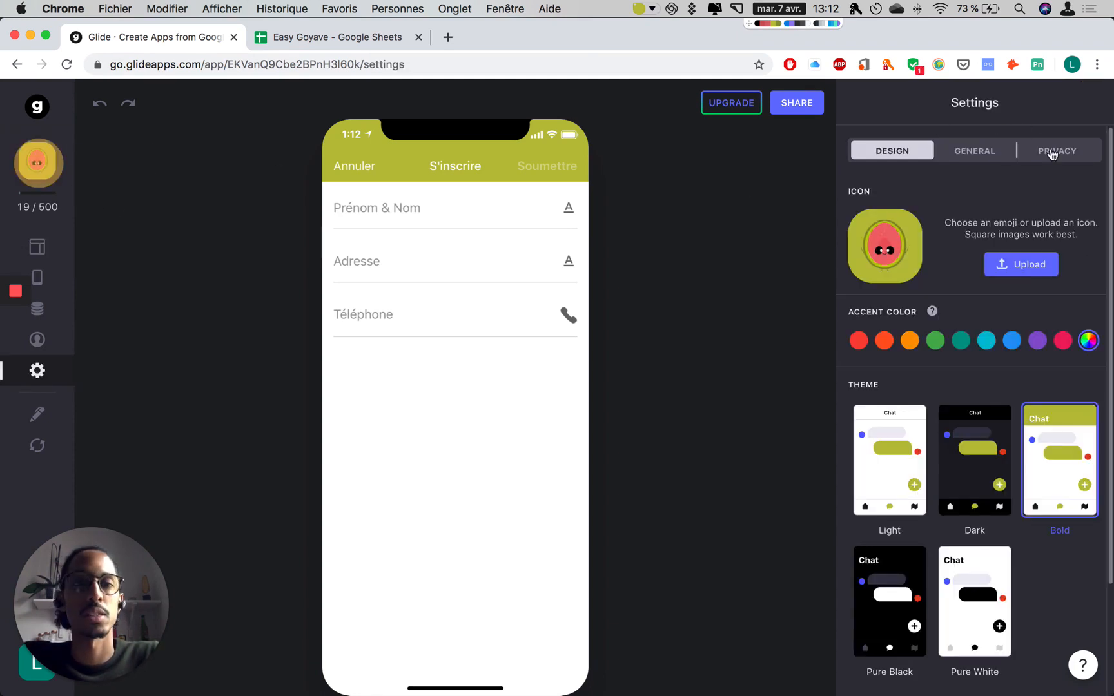
{"action": "left_click", "coordinate": [1051, 152]}
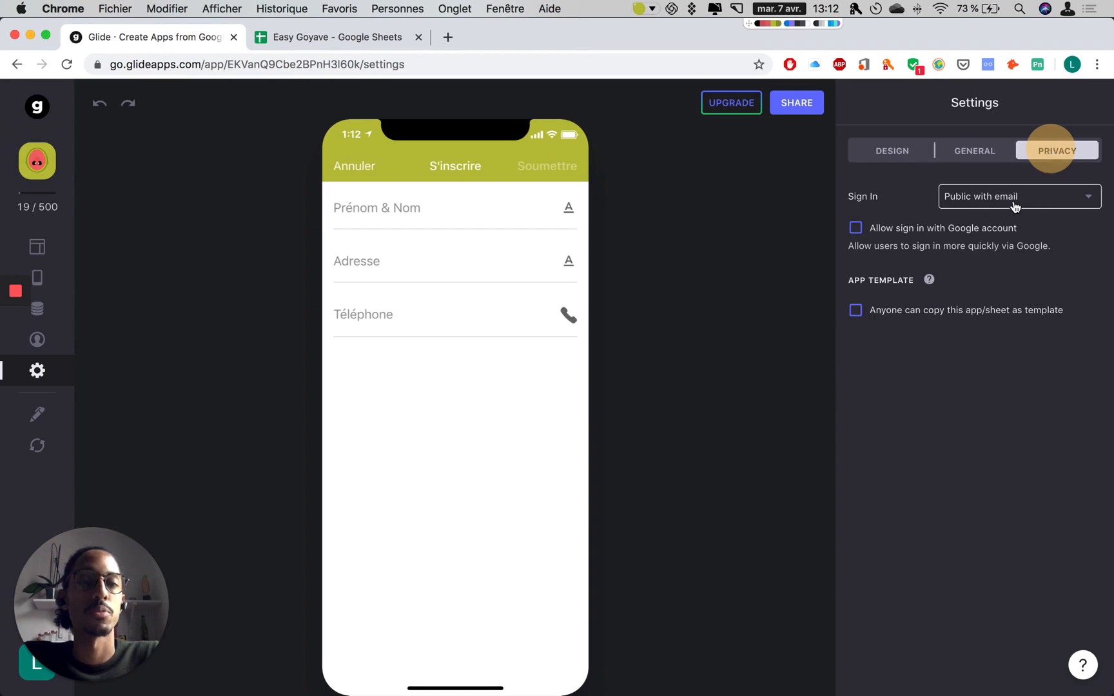
{"action": "left_click", "coordinate": [42, 253]}
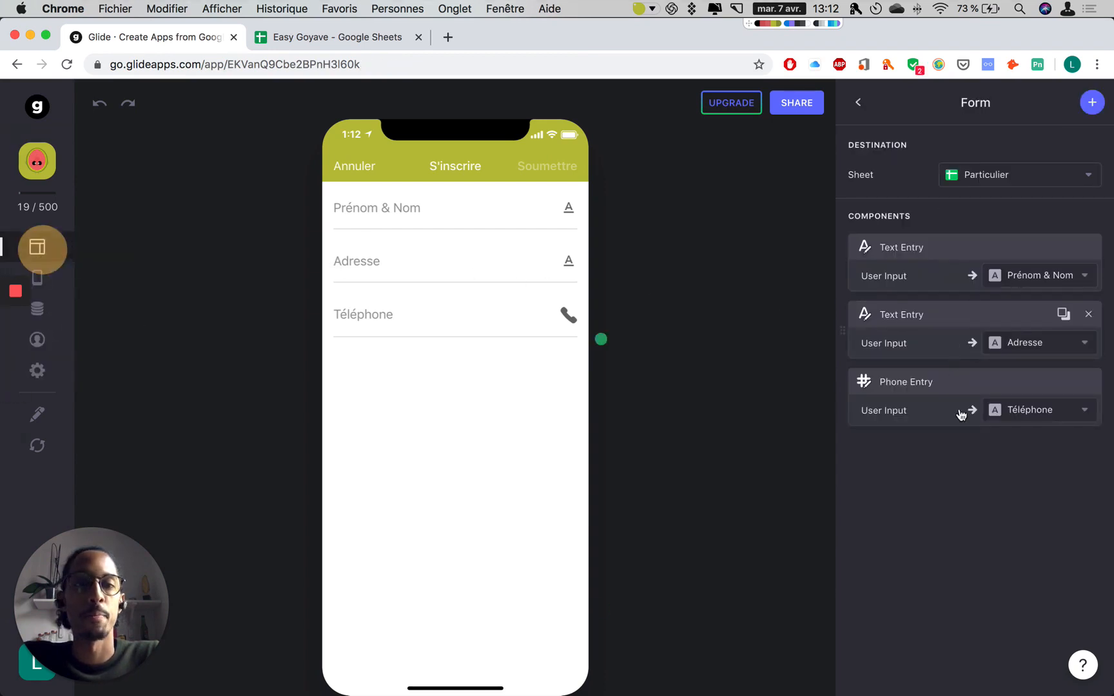
{"action": "left_click", "coordinate": [321, 32]}
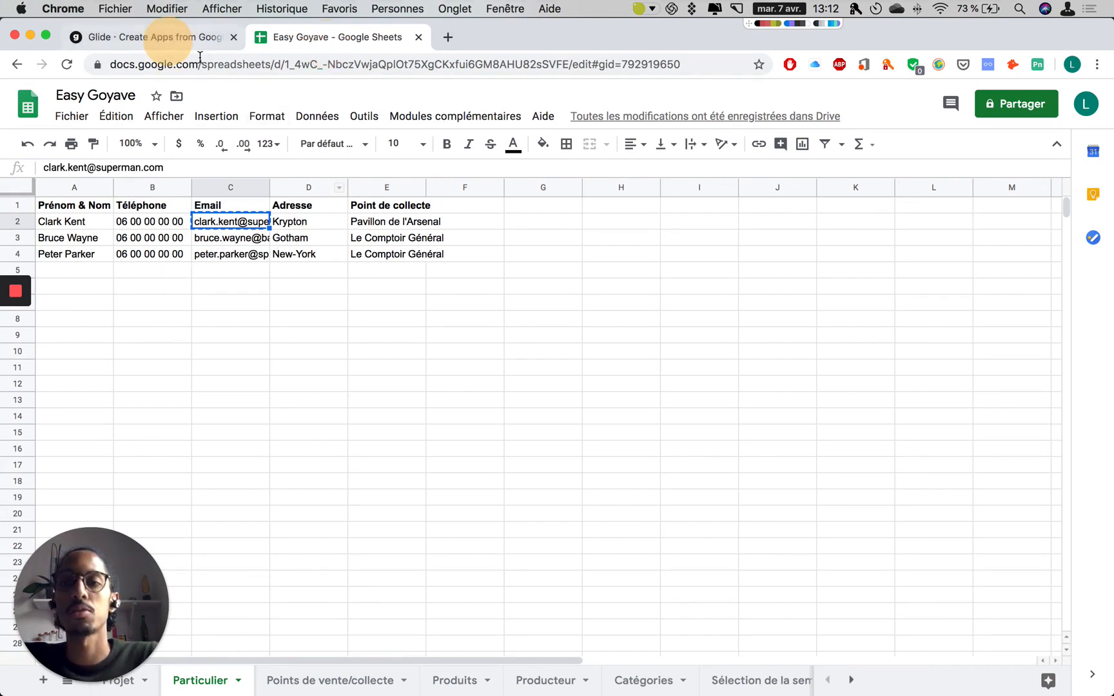
{"action": "left_click", "coordinate": [168, 39]}
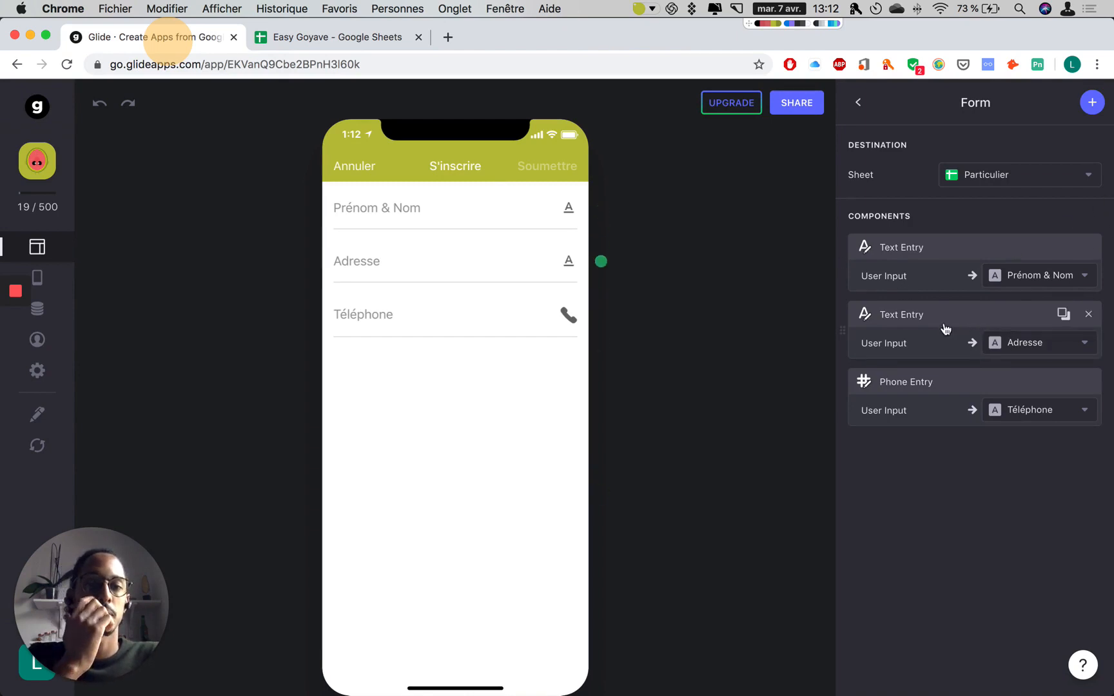
Move Adresse below Téléphone and add a Choice listing Points de vente/collecte names, saved to Point de collecte
{"action": "left_click_drag", "start_coordinate": [918, 338], "coordinate": [935, 424]}
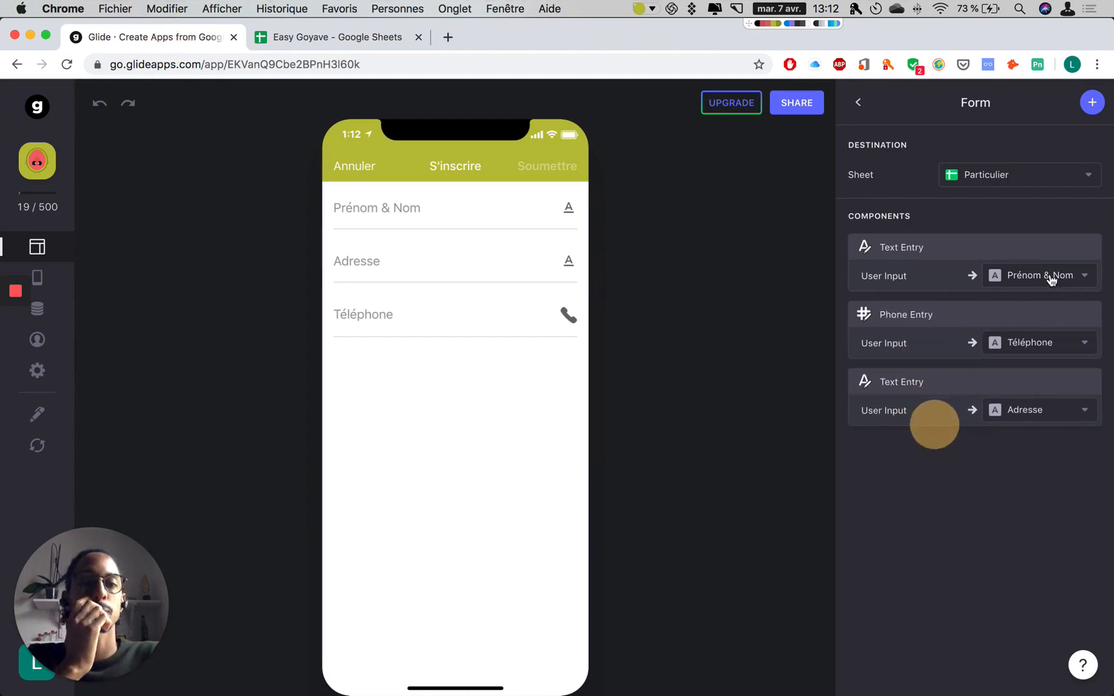
{"action": "left_click", "coordinate": [1093, 103]}
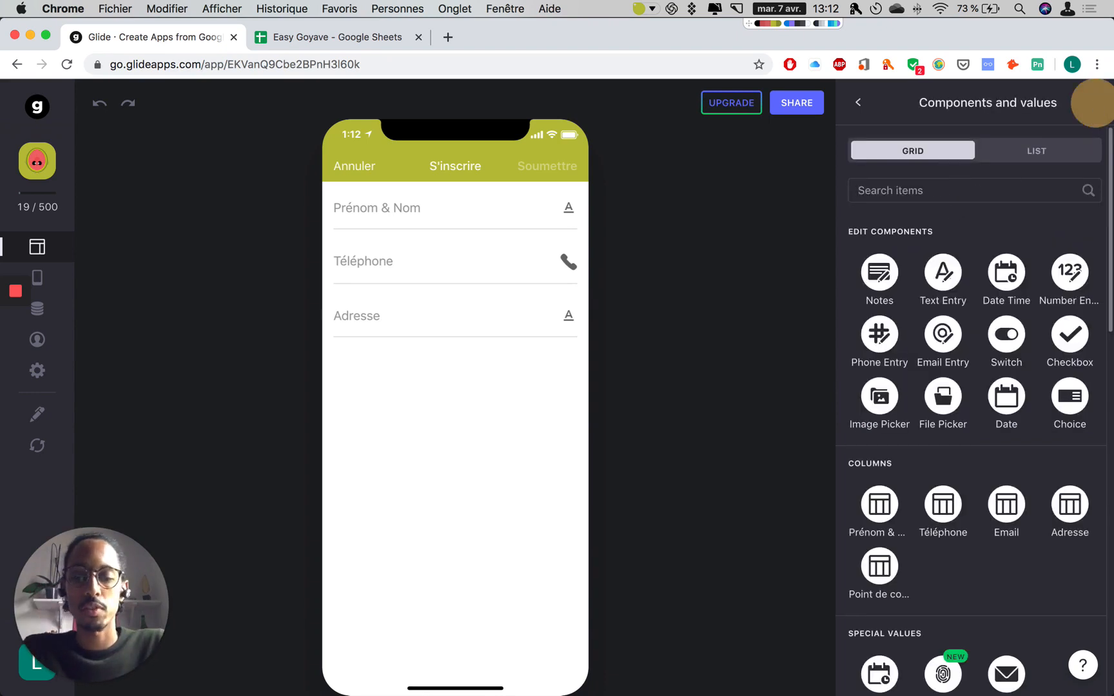
{"action": "type", "text": "choi"}
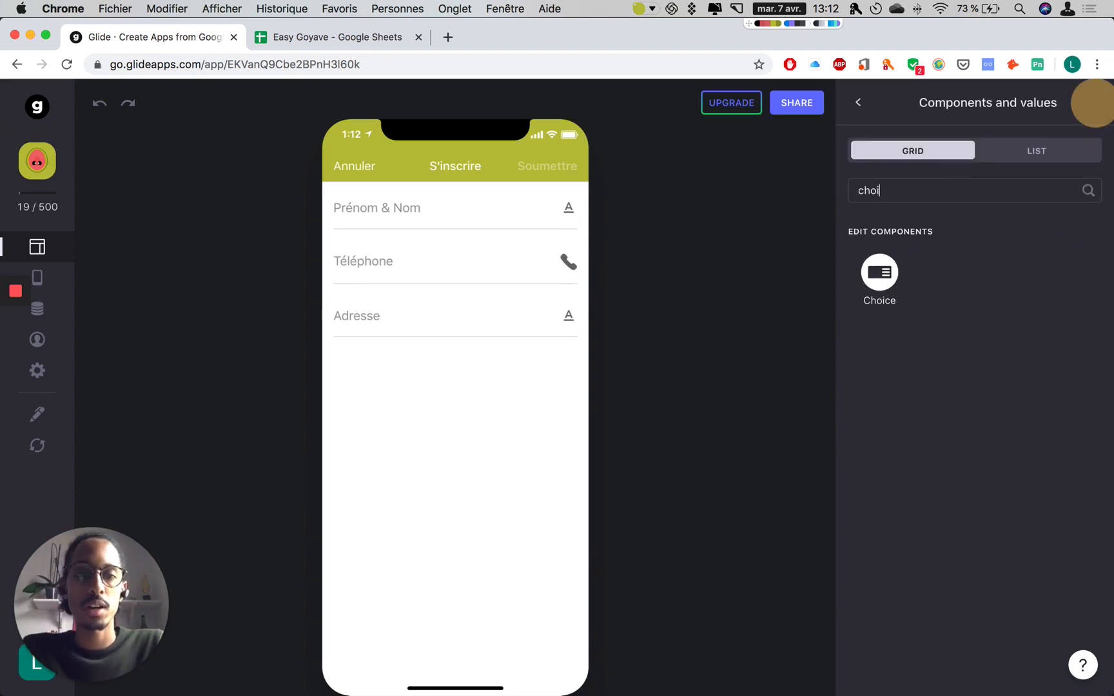
{"action": "left_click", "coordinate": [881, 275]}
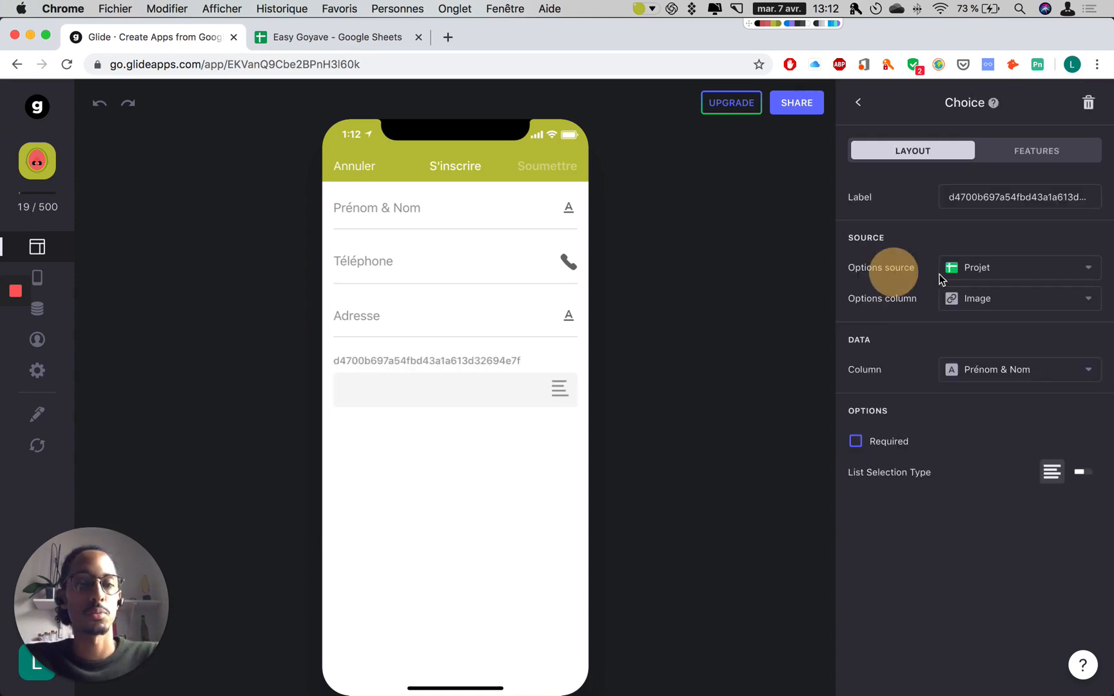
{"action": "left_click", "coordinate": [1006, 276]}
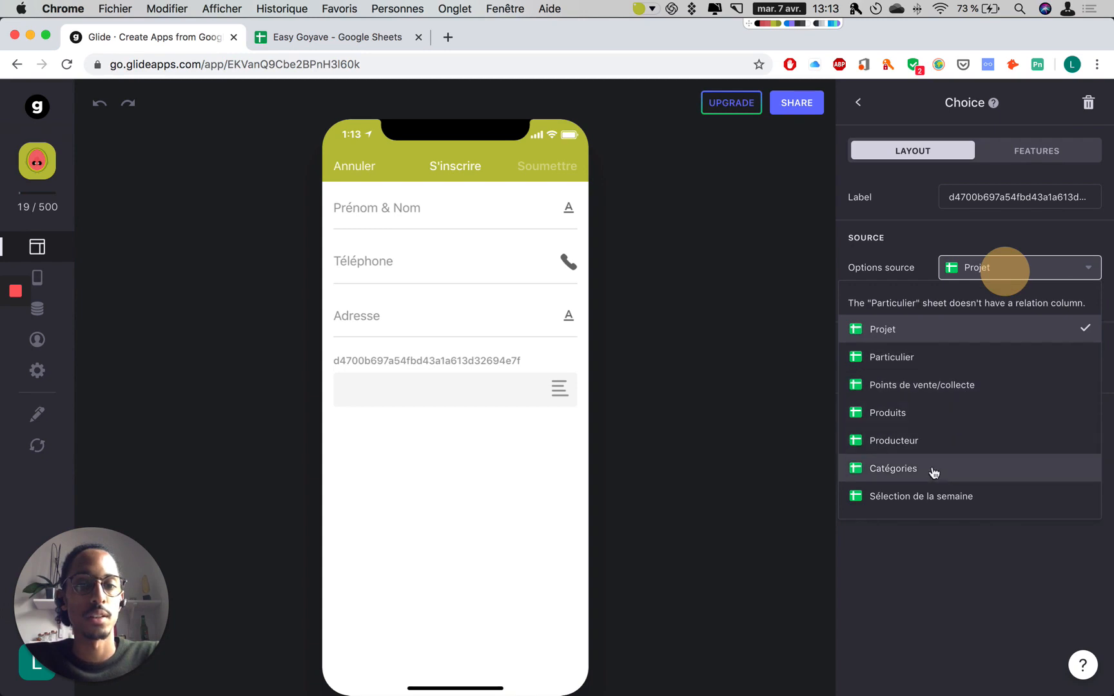
{"action": "left_click", "coordinate": [916, 387]}
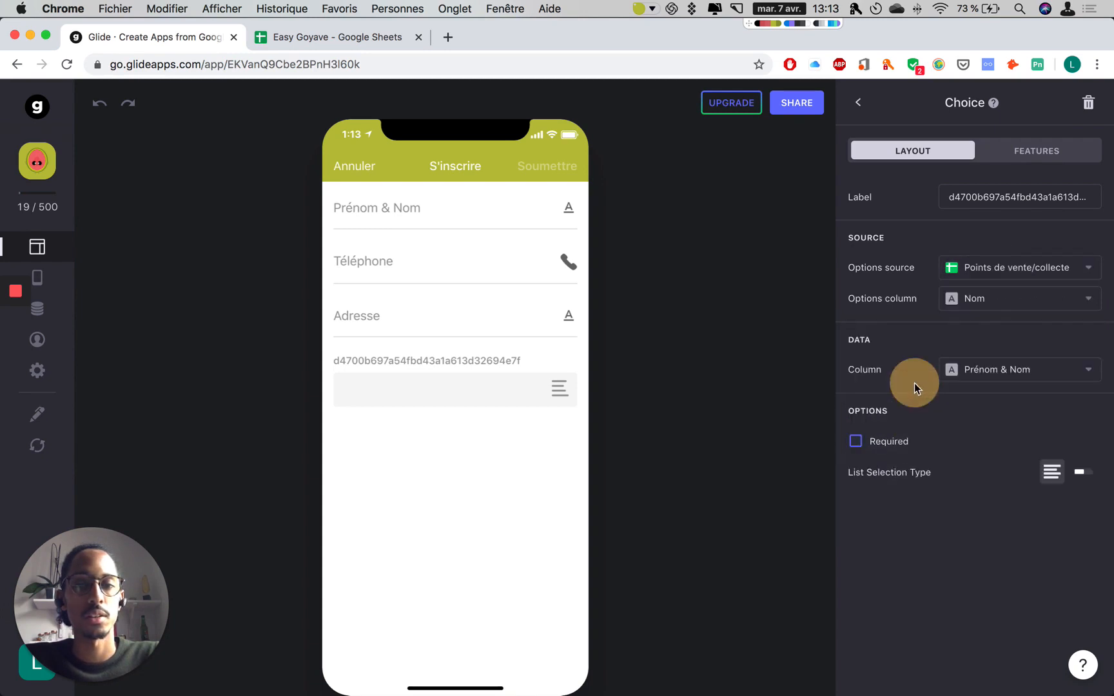
{"action": "left_click", "coordinate": [1000, 298]}
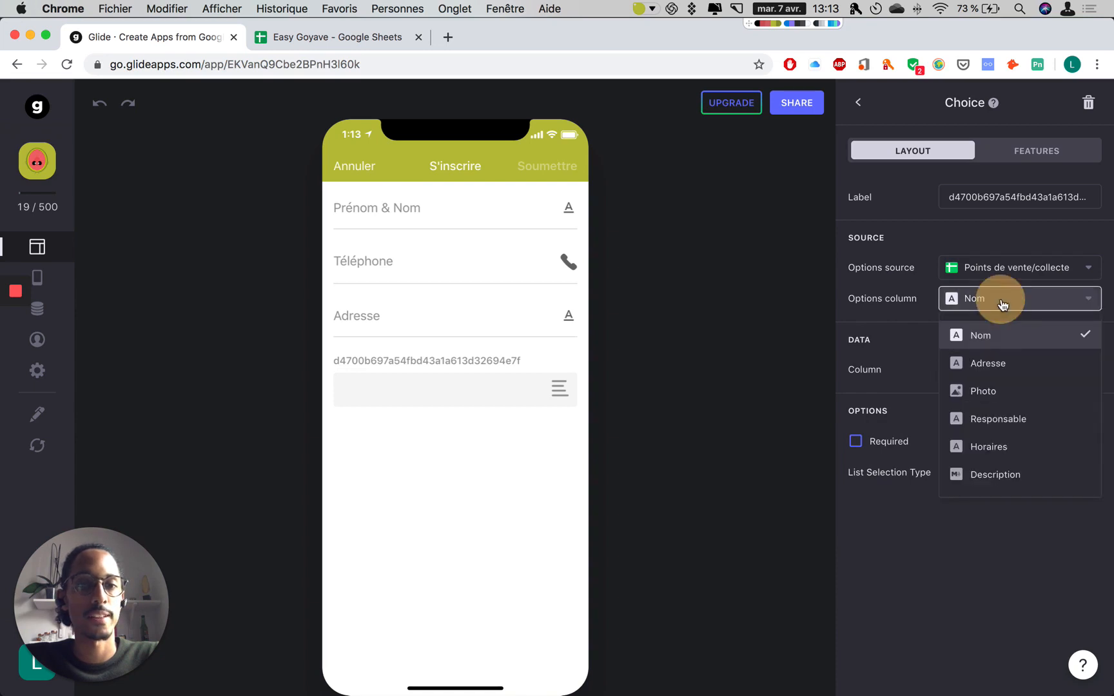
{"action": "left_click", "coordinate": [999, 336]}
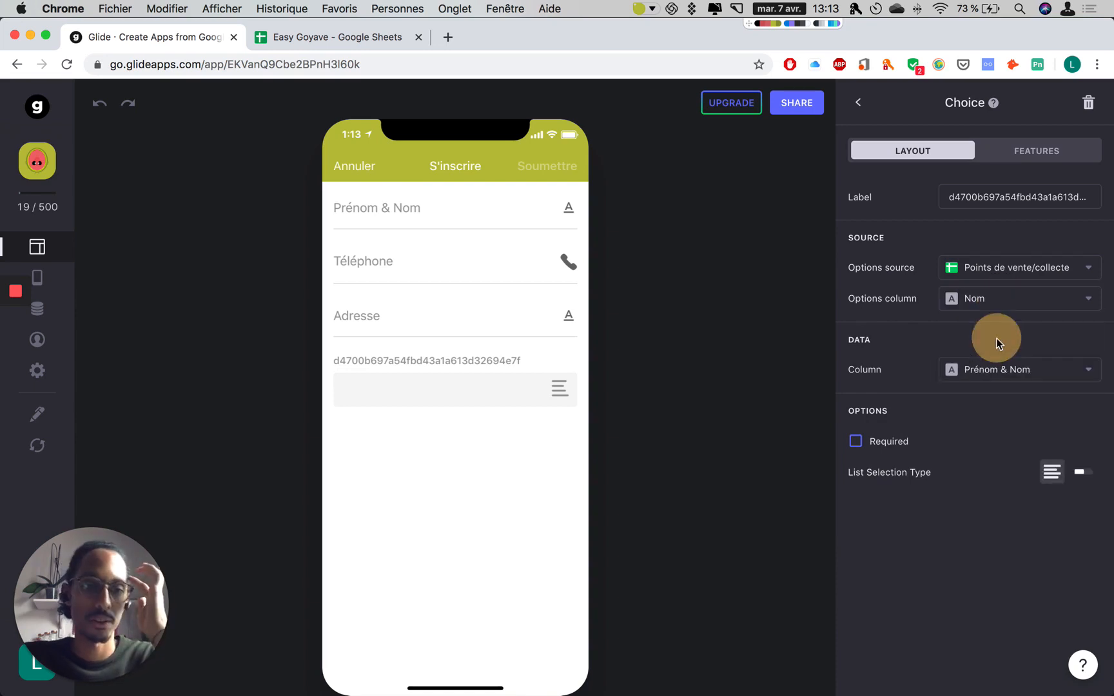
{"action": "left_click", "coordinate": [1004, 368]}
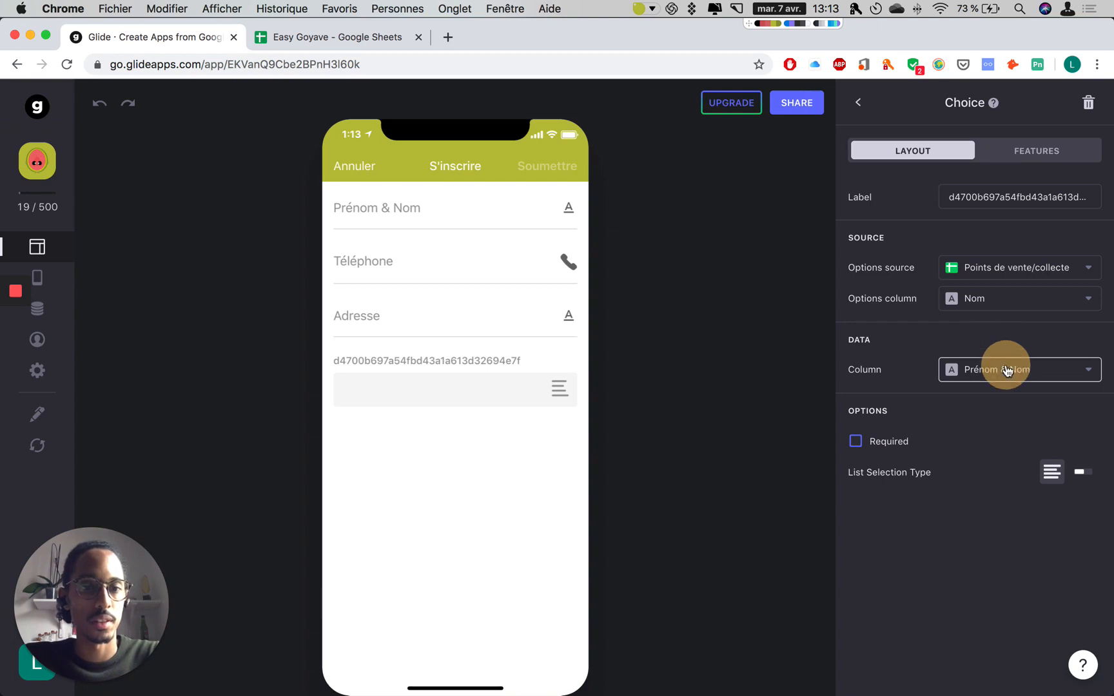
{"action": "left_click", "coordinate": [1002, 522]}
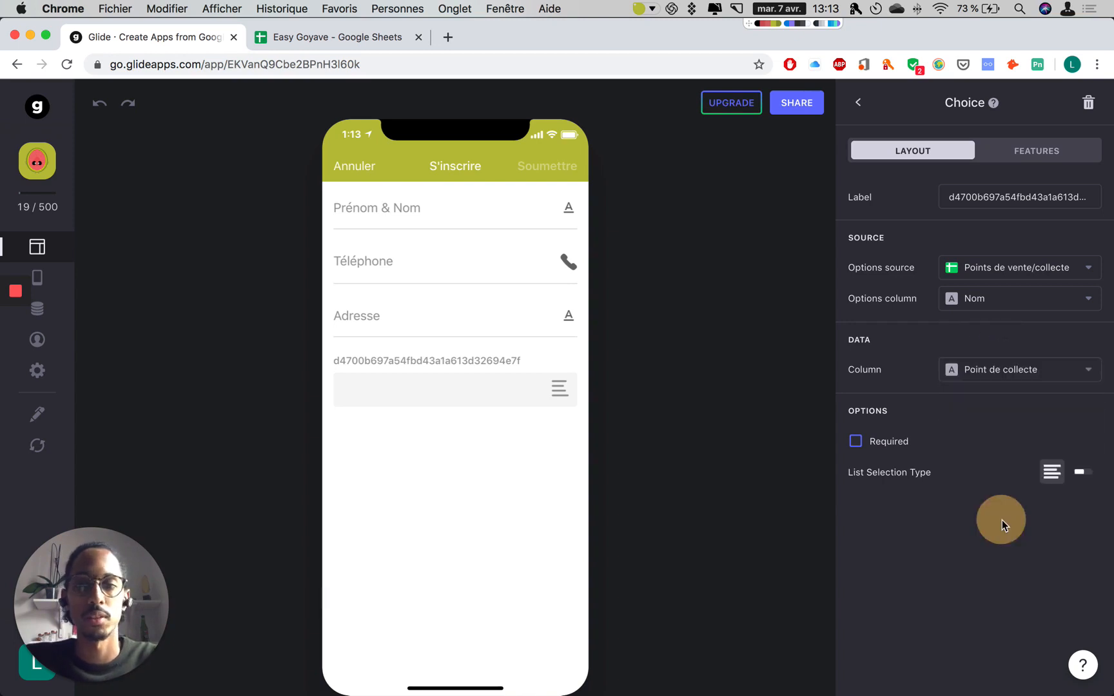
Preview the choice's options and rename its label to 'Point de collecte'
{"action": "left_click", "coordinate": [421, 382]}
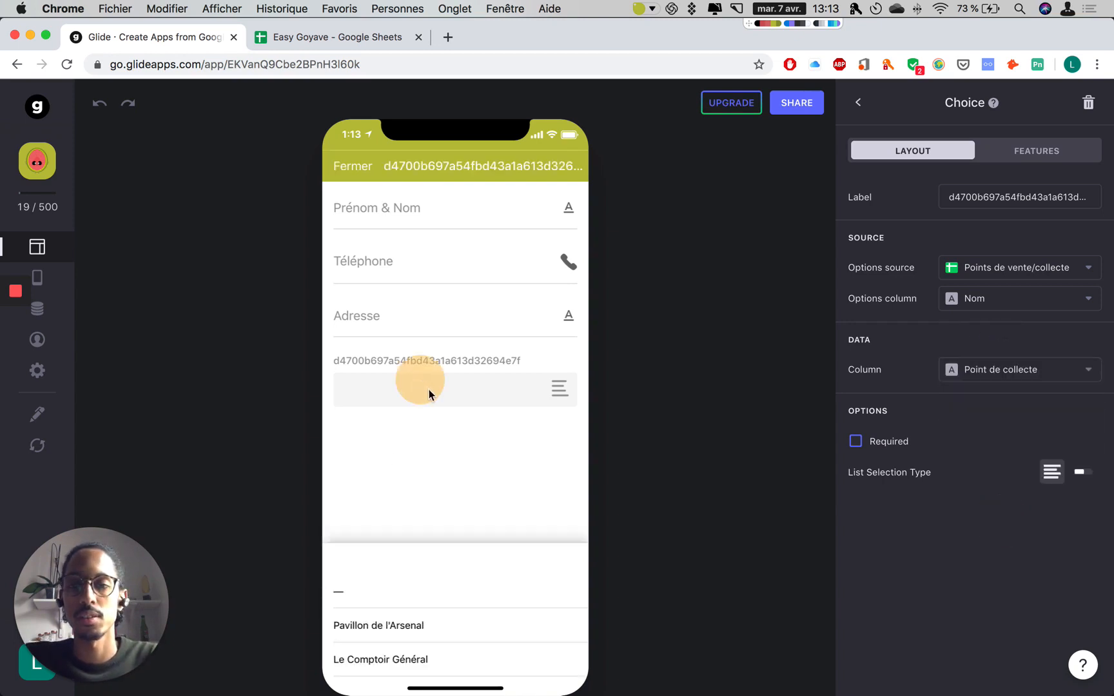
{"action": "left_click", "coordinate": [351, 166]}
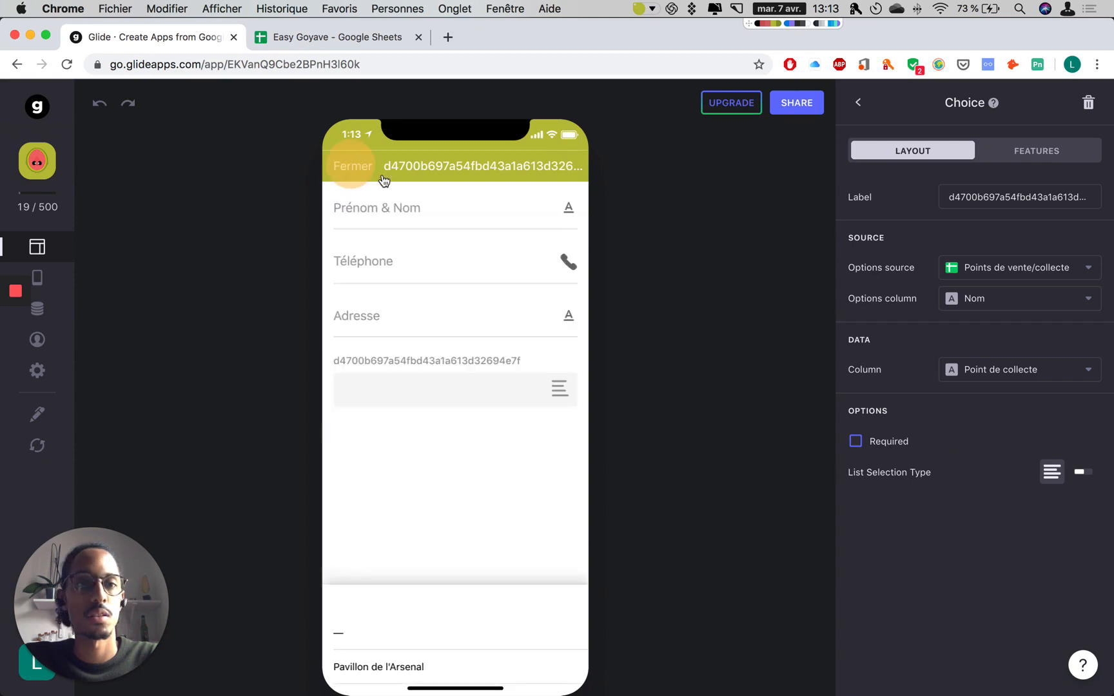
{"action": "left_click", "coordinate": [1049, 197]}
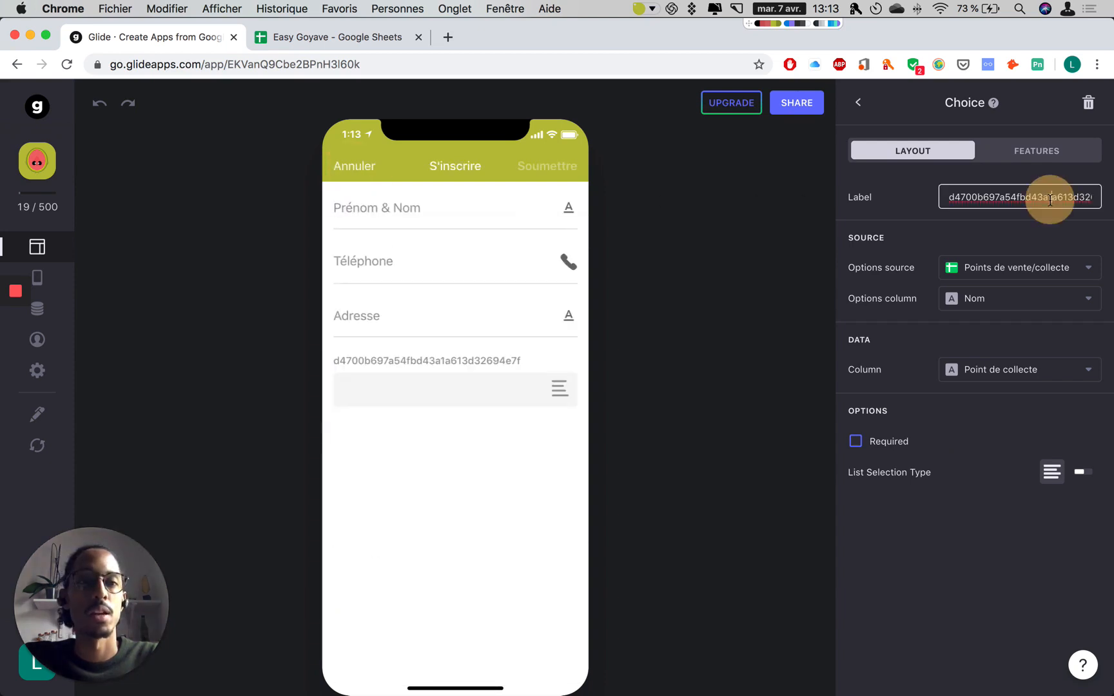
{"action": "key", "text": "super+a"}
{"action": "type", "text": "Point de collect"}
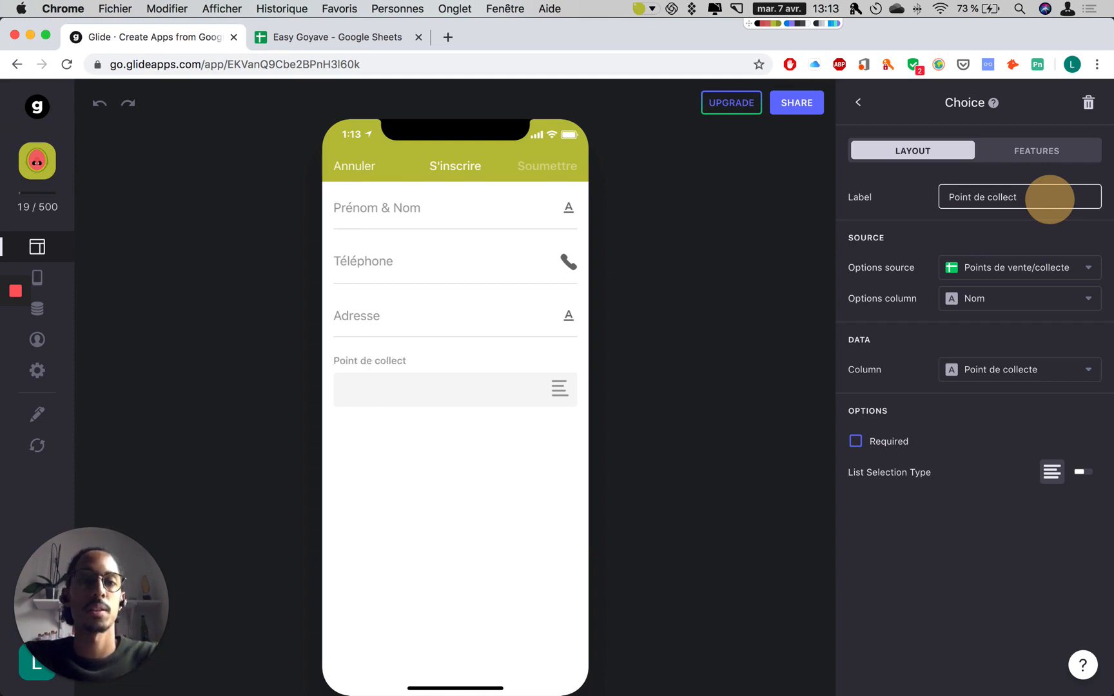
{"action": "type", "text": "z"}
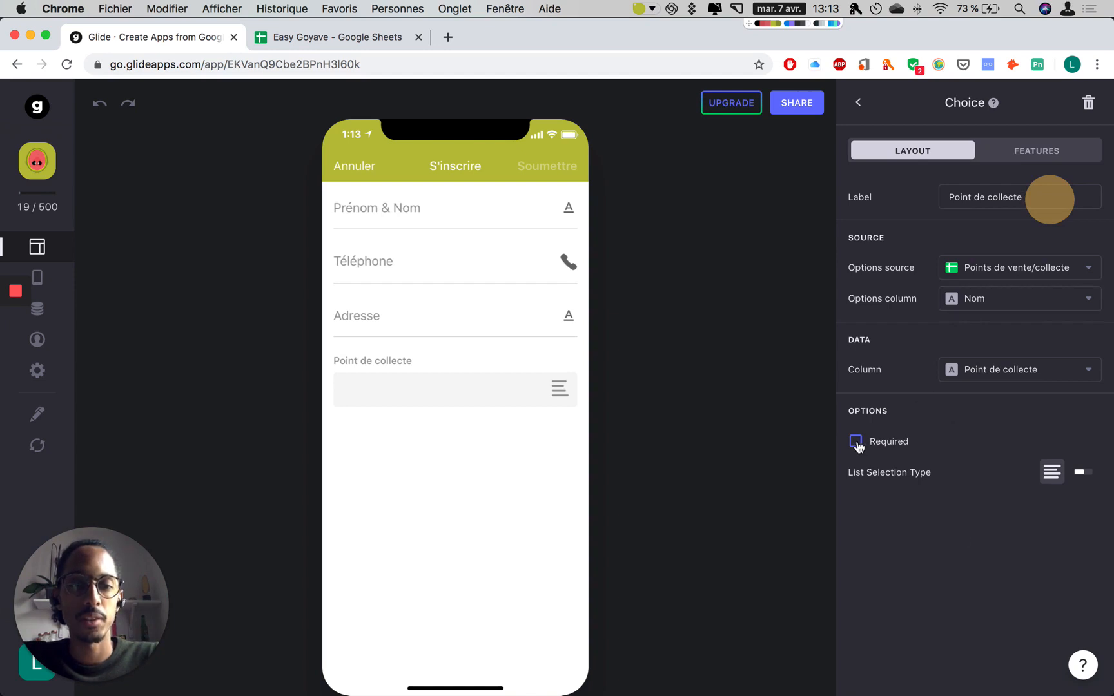
{"action": "left_click", "coordinate": [506, 476]}
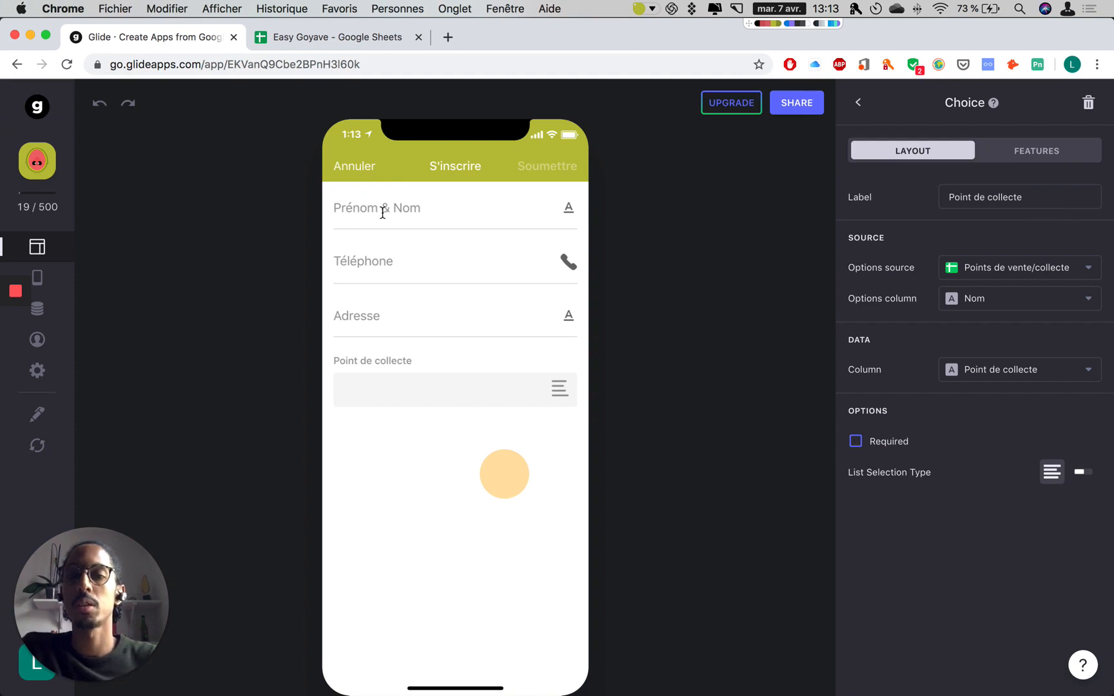
Test the Prénom & Nom, Téléphone, Adresse and Point de collecte fields in the preview
{"action": "left_click", "coordinate": [381, 211]}
{"action": "type", "text": "wmlkqmf"}
{"action": "key", "text": "super+a"}
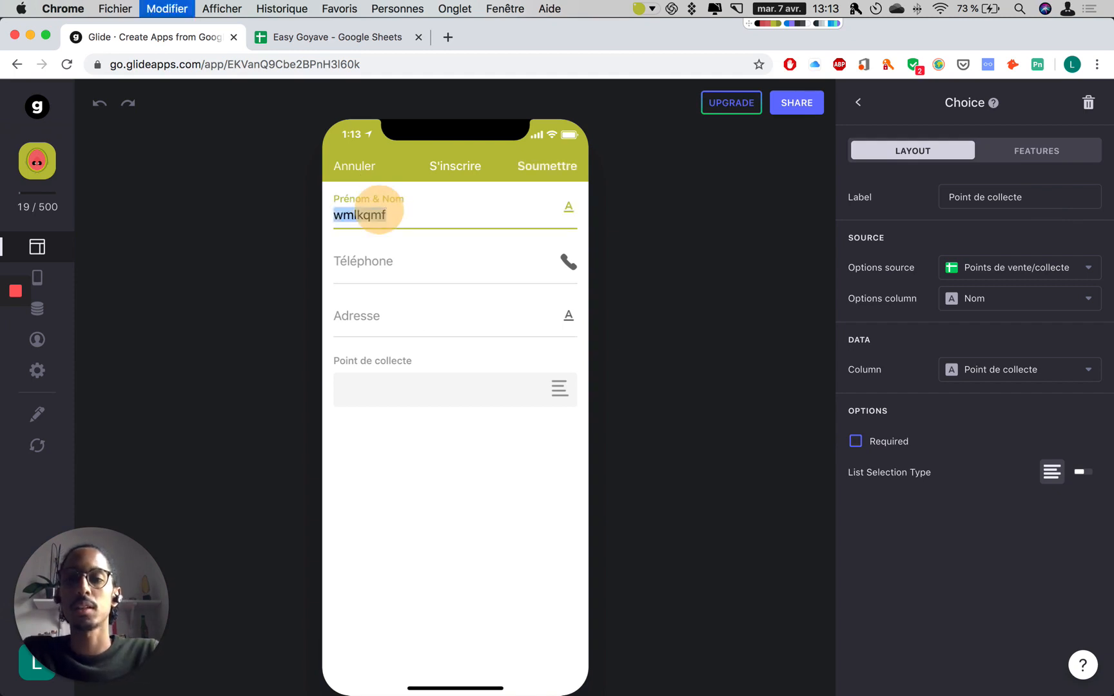
{"action": "key", "text": "BackSpace"}
{"action": "left_click", "coordinate": [378, 262]}
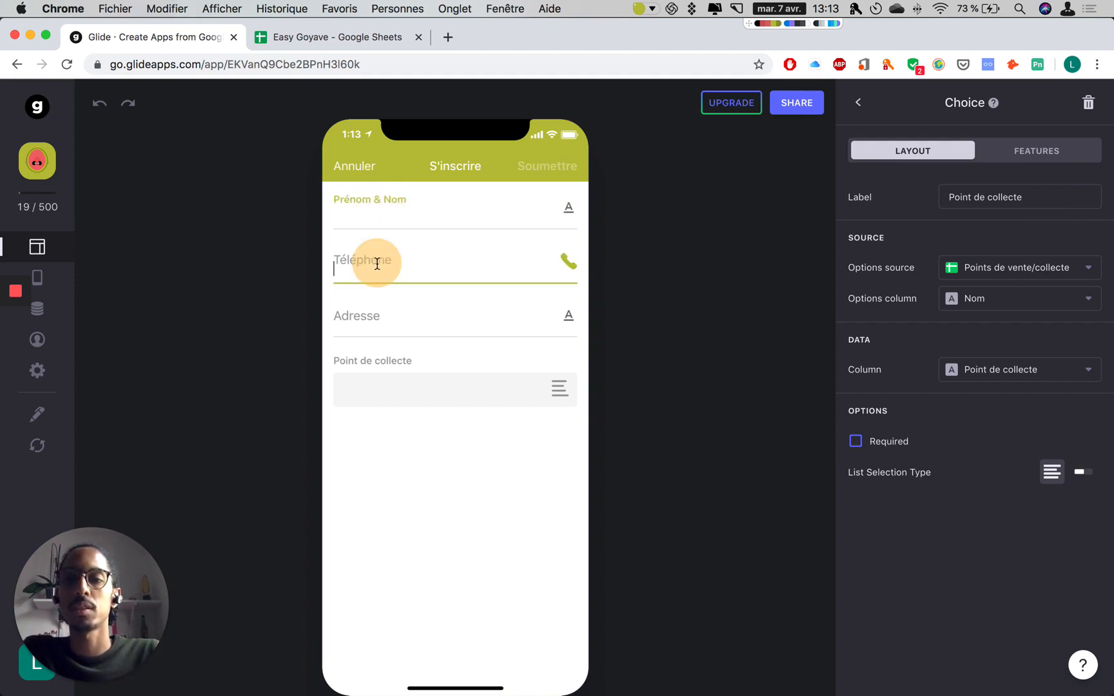
{"action": "left_click", "coordinate": [380, 316]}
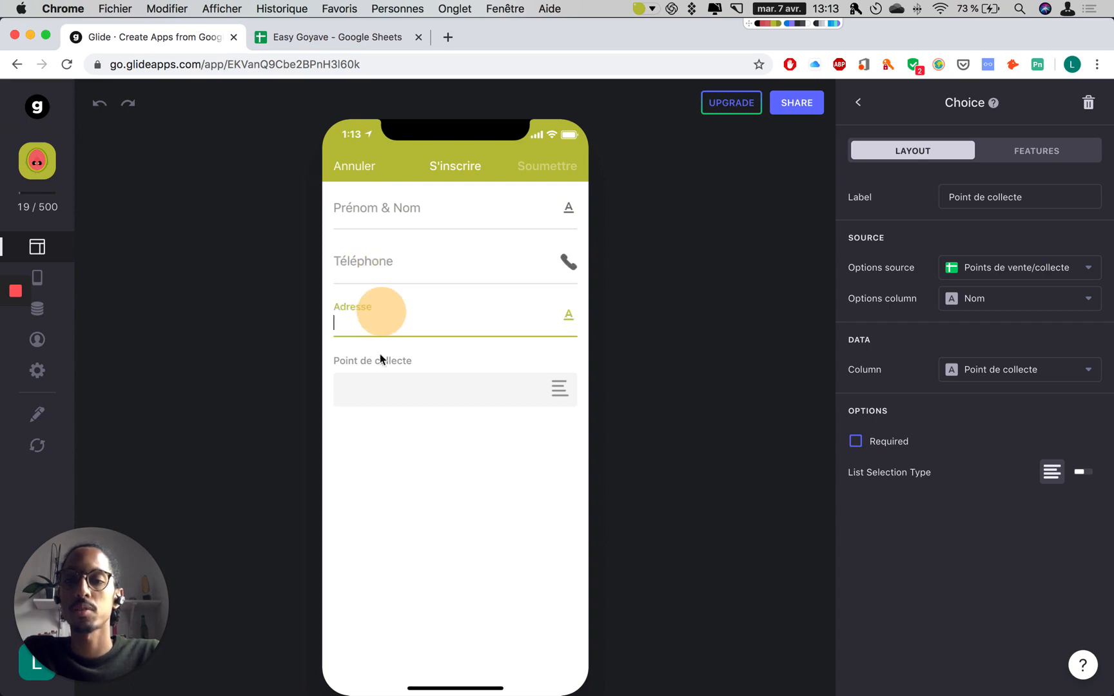
{"action": "left_click", "coordinate": [379, 386]}
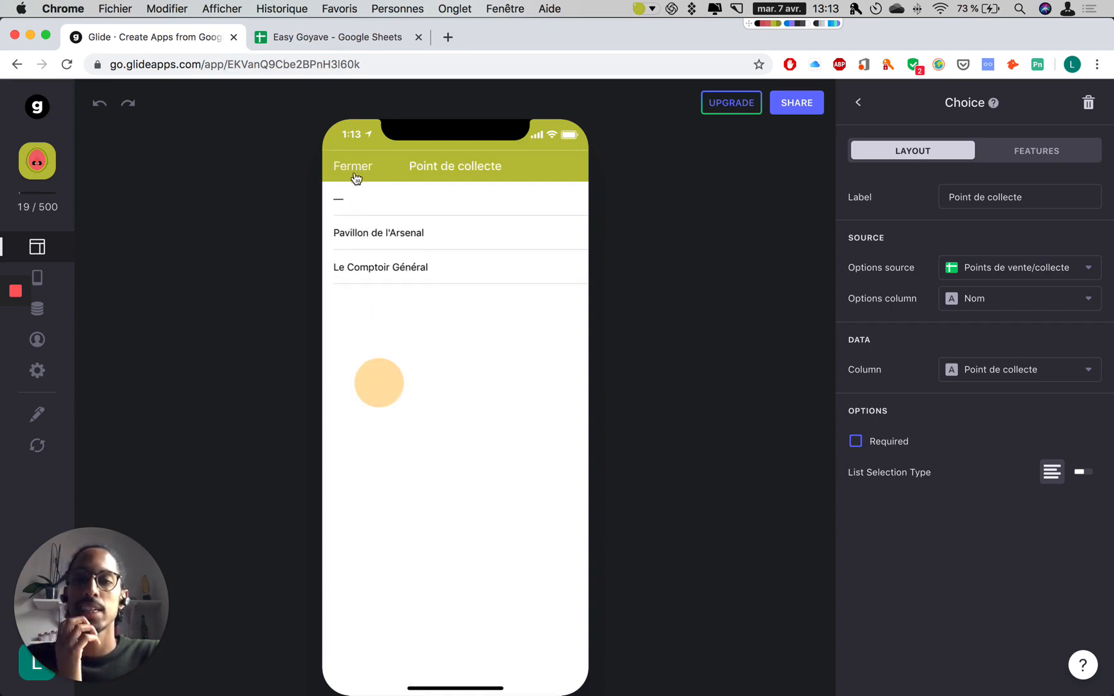
{"action": "left_click", "coordinate": [354, 168]}
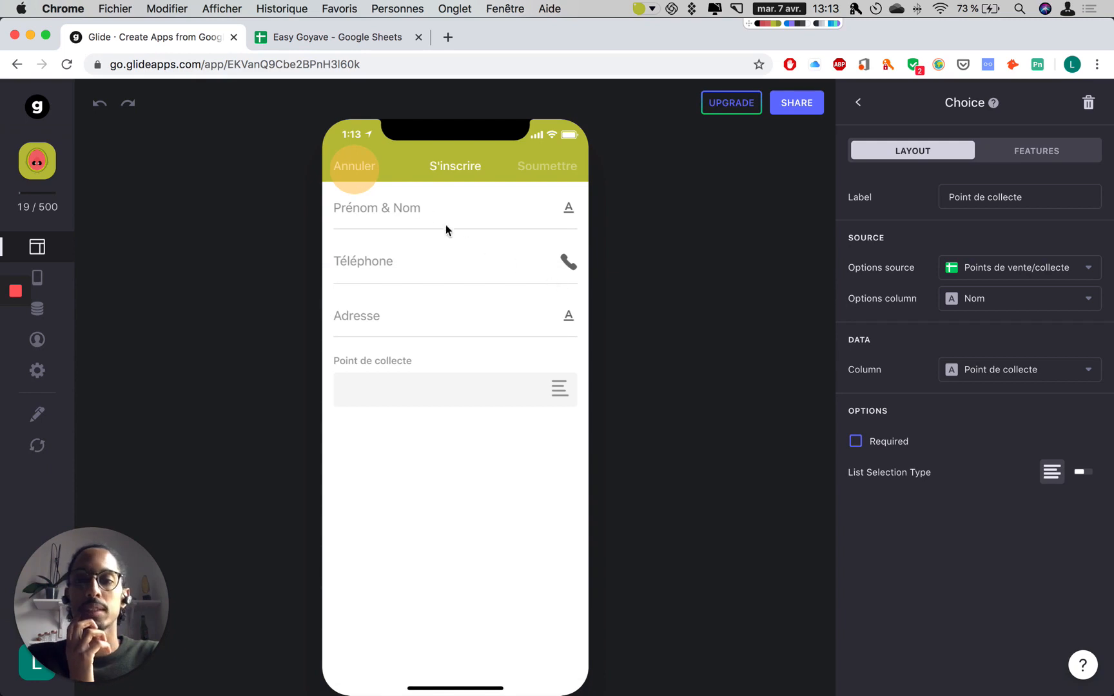
Make the Prénom & Nom and Téléphone entries required fields
{"action": "left_click", "coordinate": [858, 102]}
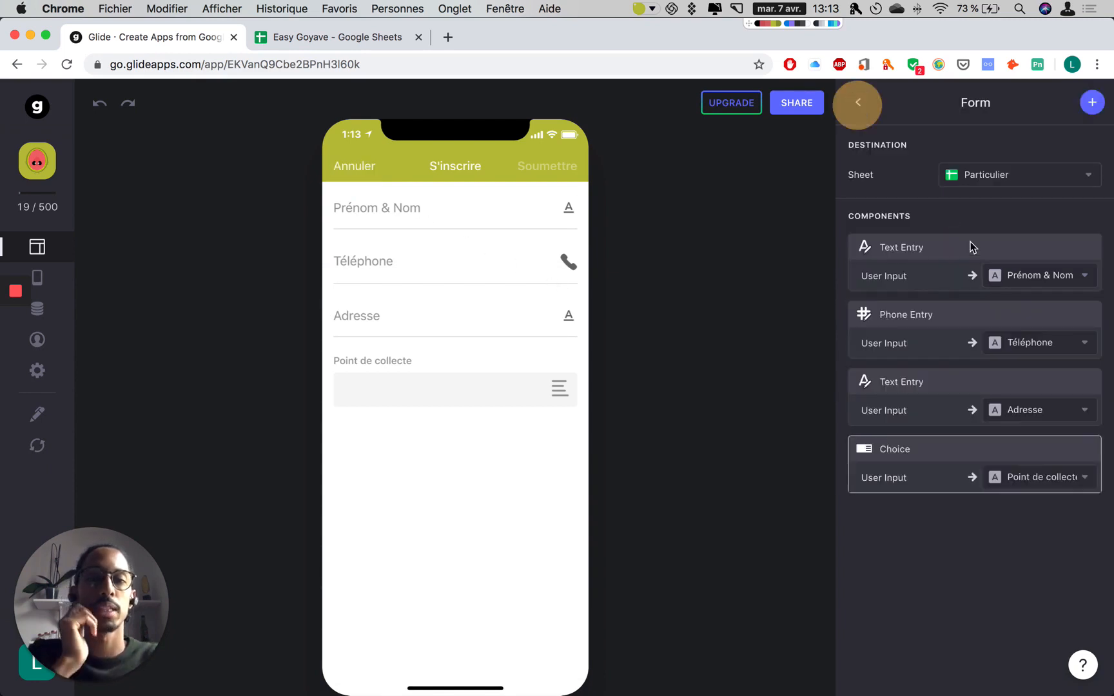
{"action": "left_click", "coordinate": [928, 278]}
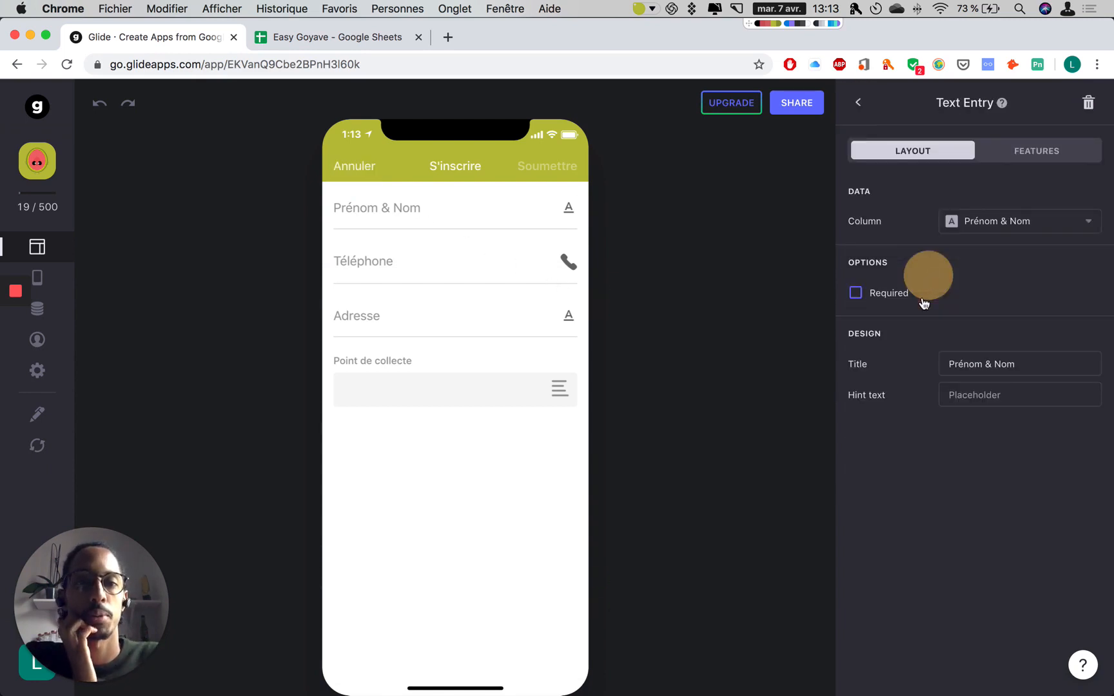
{"action": "left_click", "coordinate": [856, 294]}
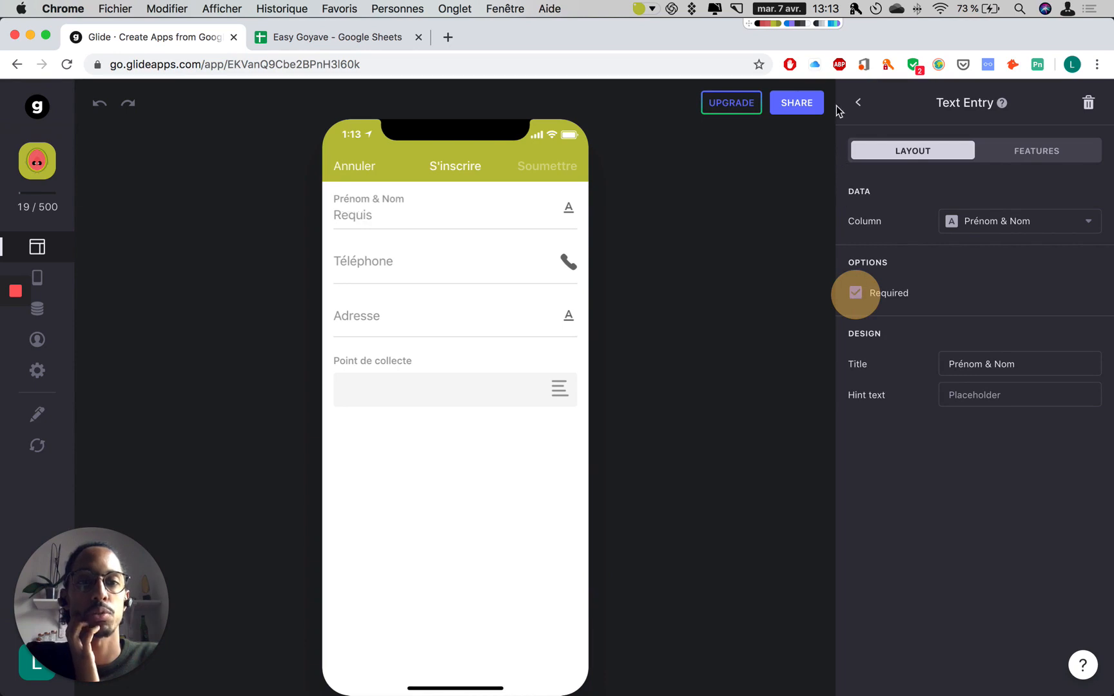
{"action": "left_click", "coordinate": [858, 102]}
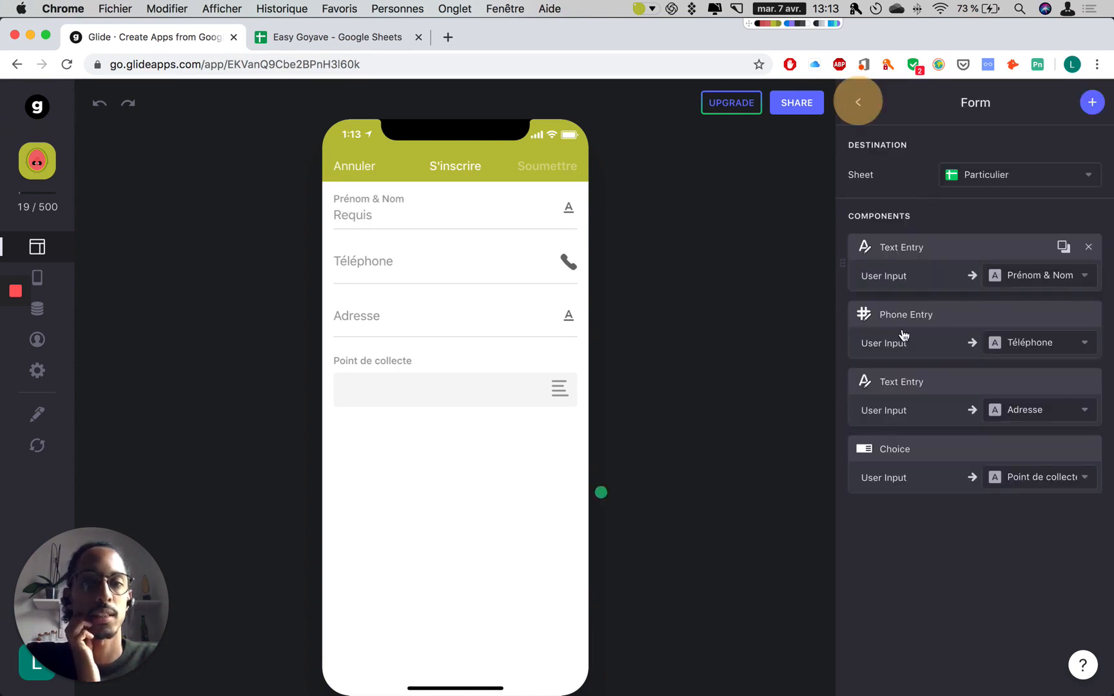
{"action": "left_click", "coordinate": [902, 343]}
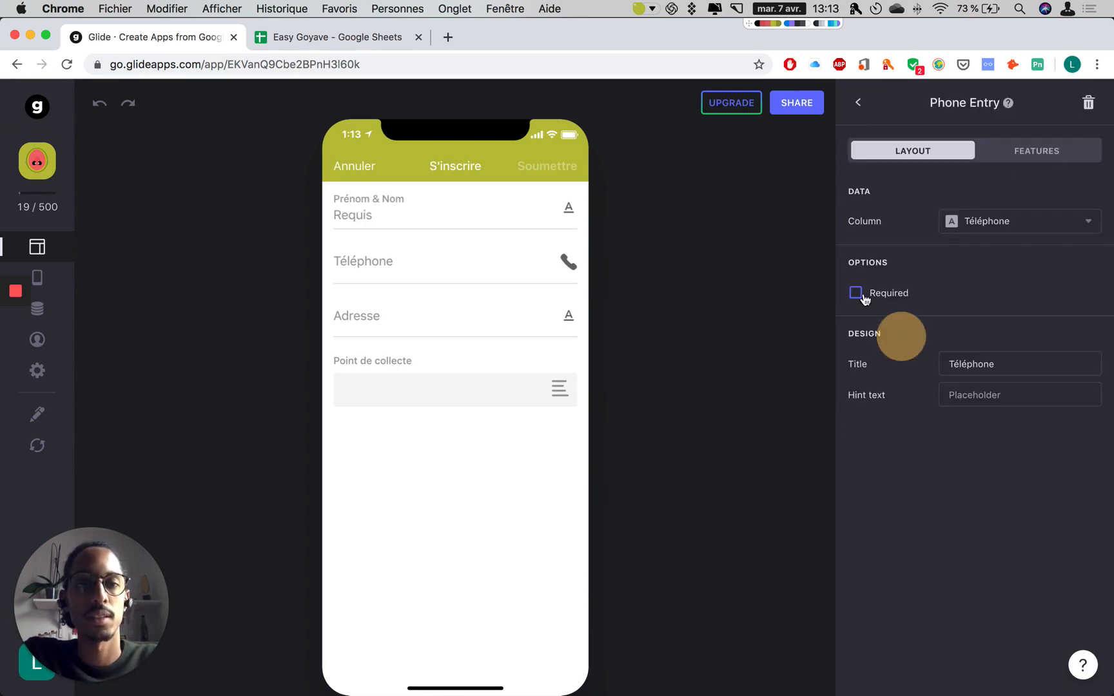
{"action": "left_click", "coordinate": [856, 293]}
{"action": "left_click", "coordinate": [858, 104]}
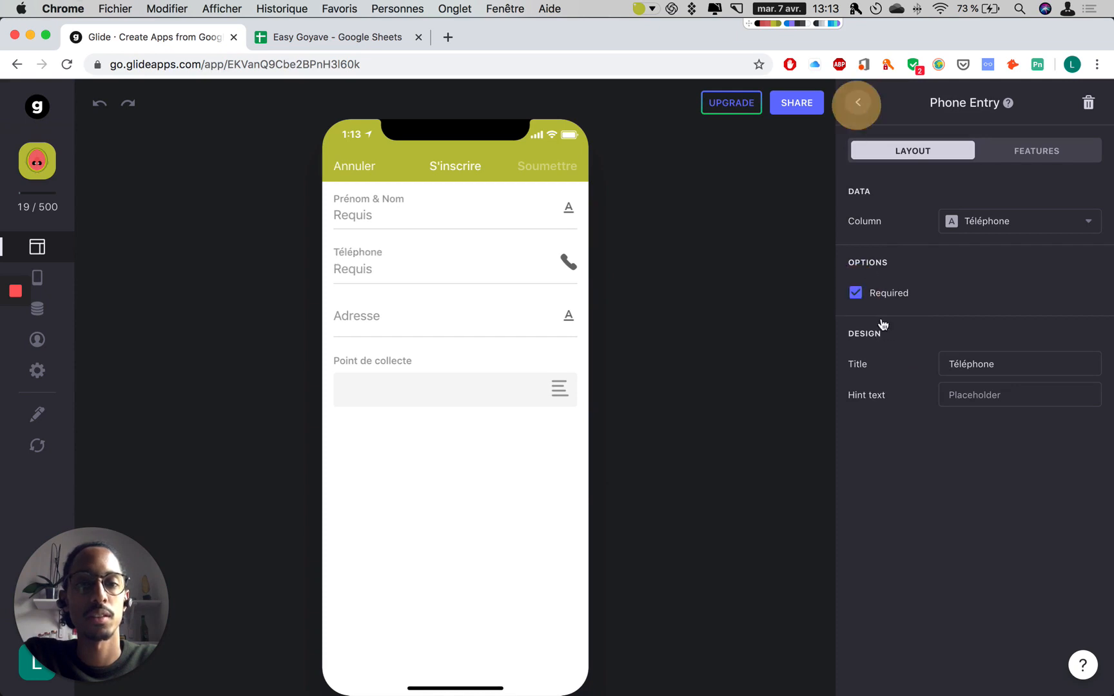
Make the Adresse entry and Point de collecte choice required, back at the component list
{"action": "left_click", "coordinate": [896, 388]}
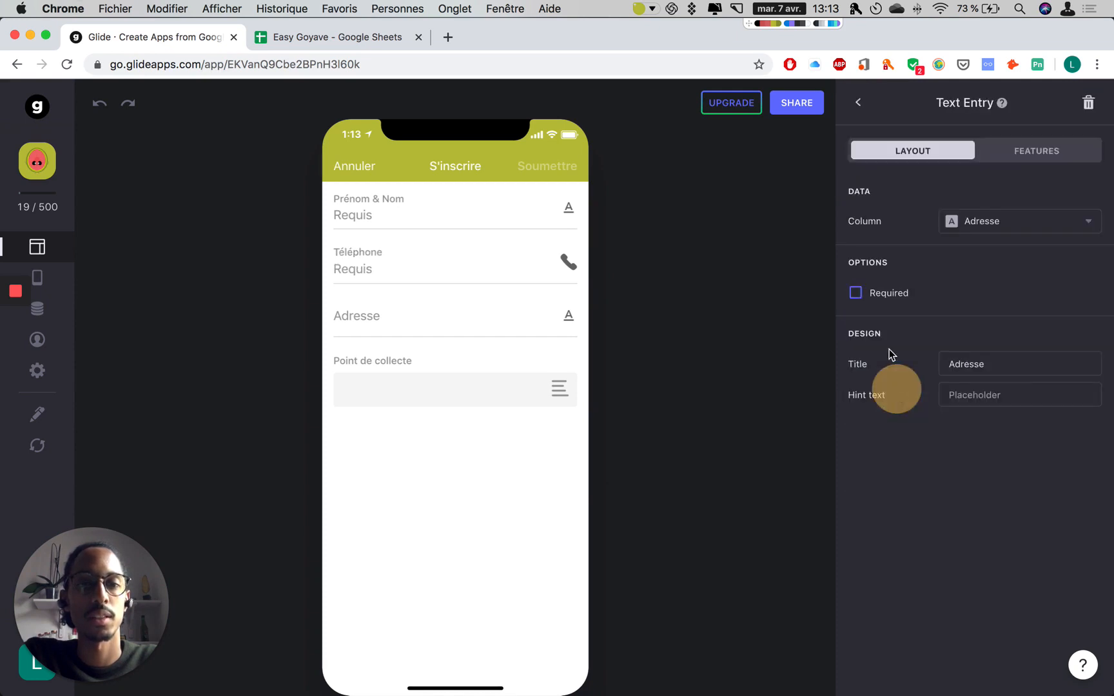
{"action": "left_click", "coordinate": [858, 292]}
{"action": "left_click", "coordinate": [857, 102]}
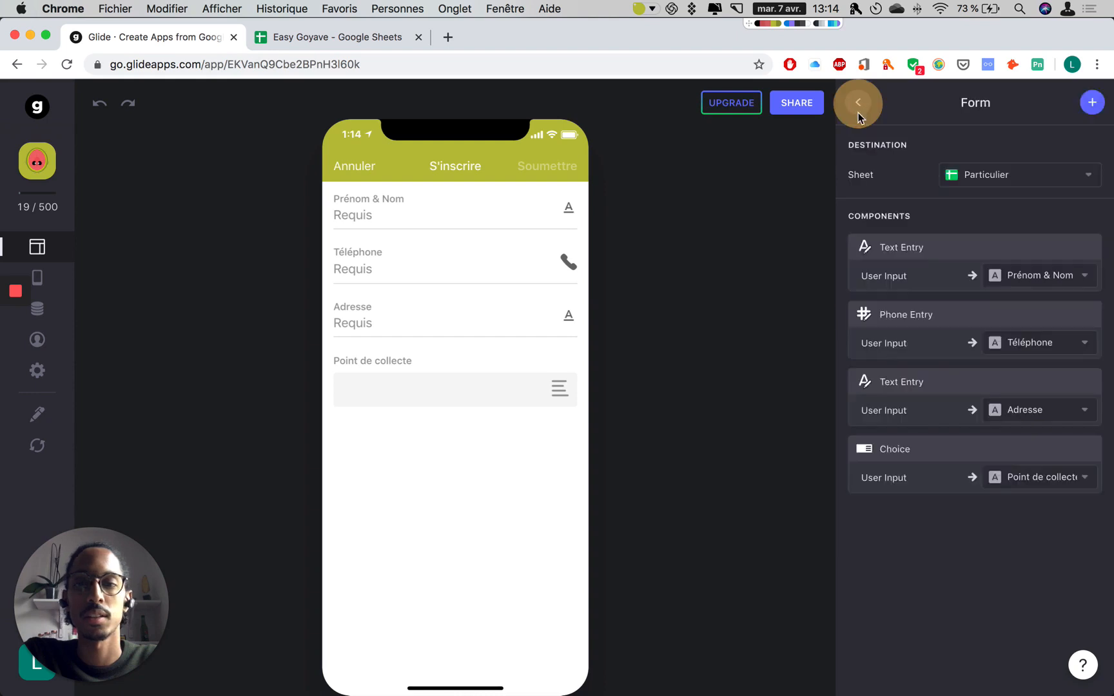
{"action": "left_click", "coordinate": [915, 475]}
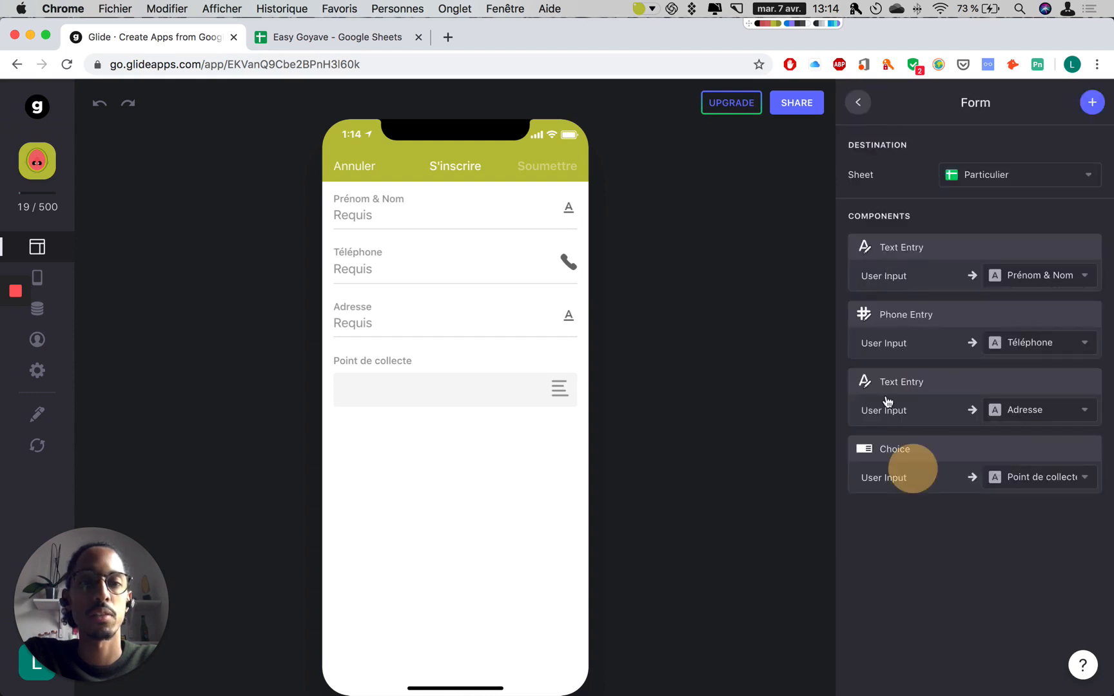
{"action": "left_click", "coordinate": [890, 474]}
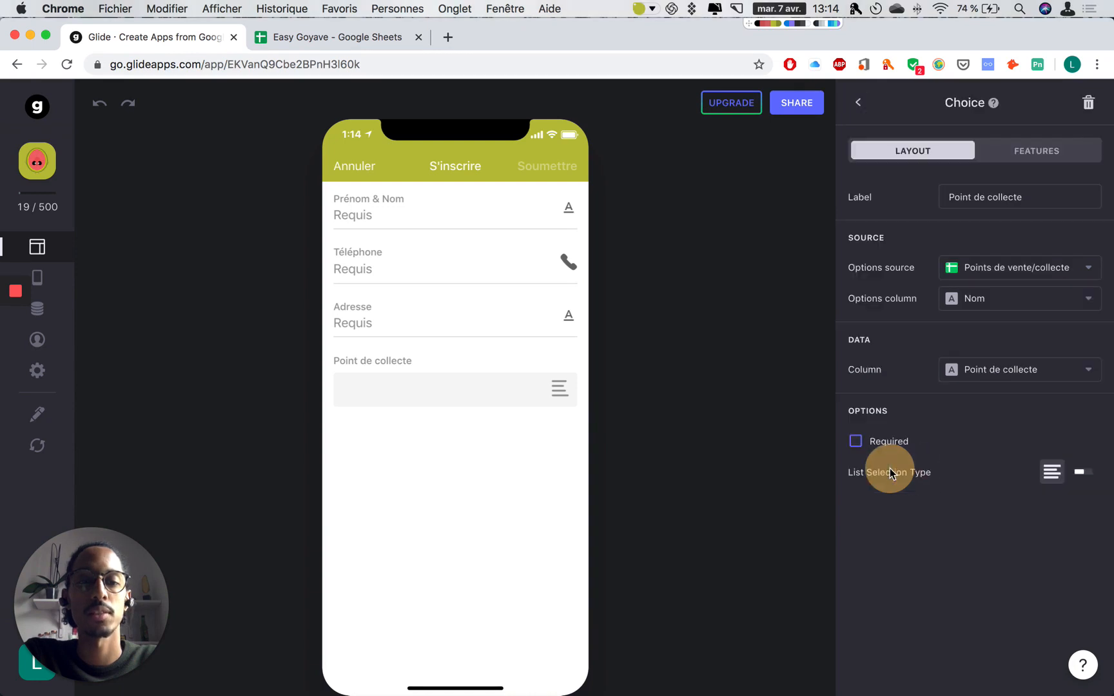
{"action": "left_click", "coordinate": [856, 441]}
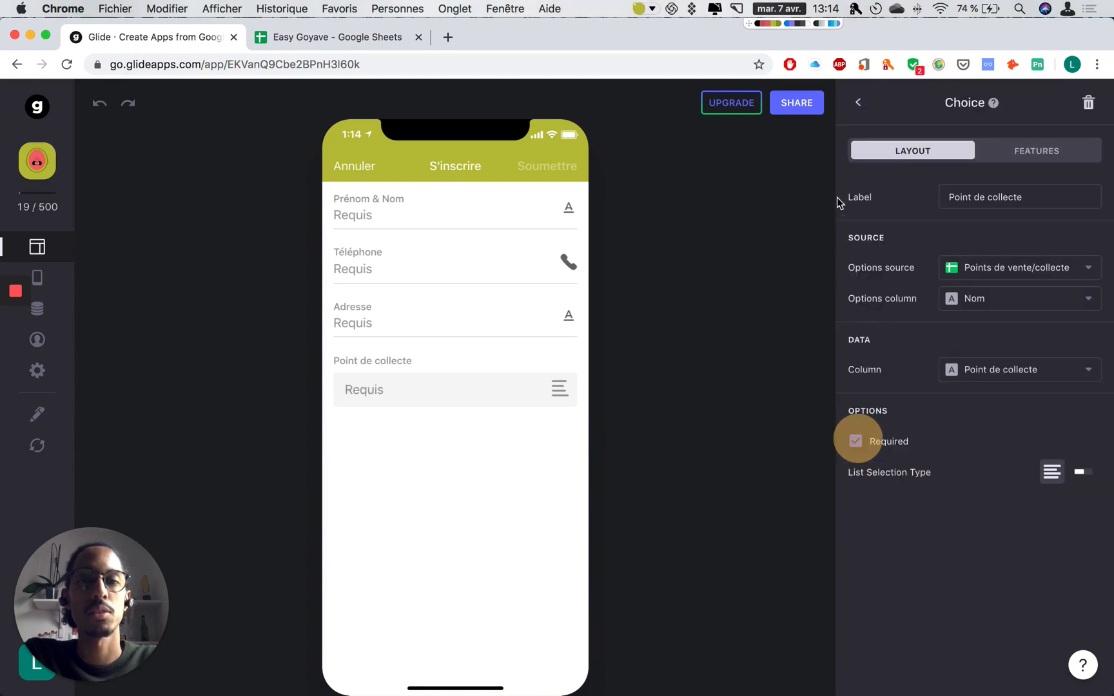
{"action": "left_click", "coordinate": [857, 106]}
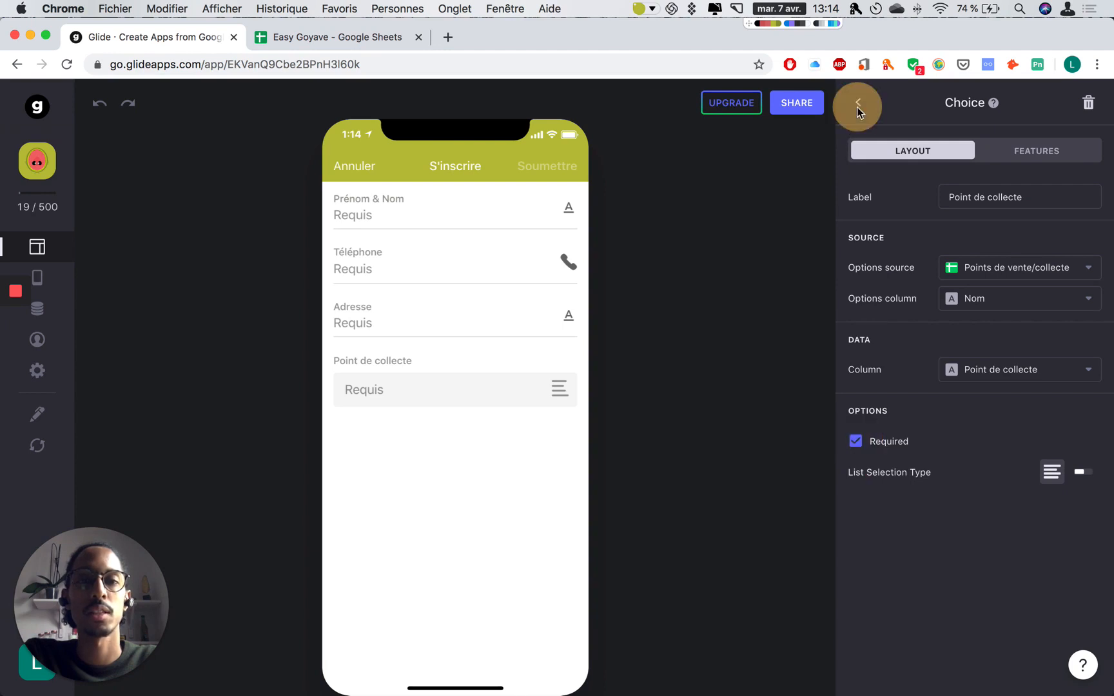
Publish the Easy Goyave app from the Share dialog
{"action": "left_click", "coordinate": [797, 108]}
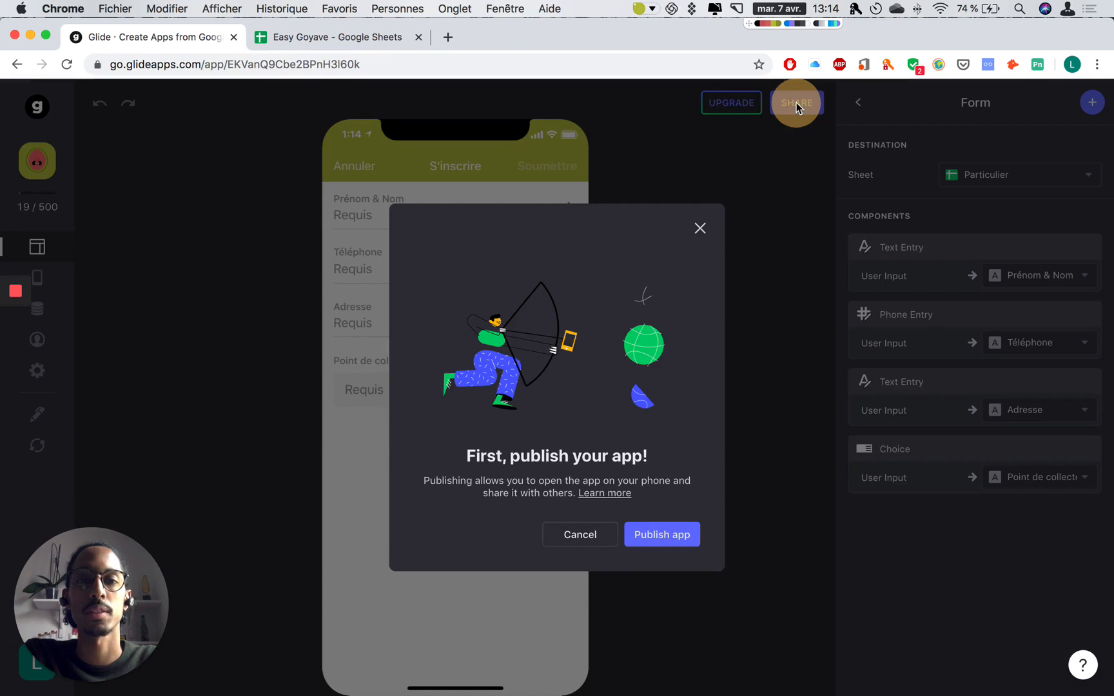
{"action": "left_click", "coordinate": [657, 542]}
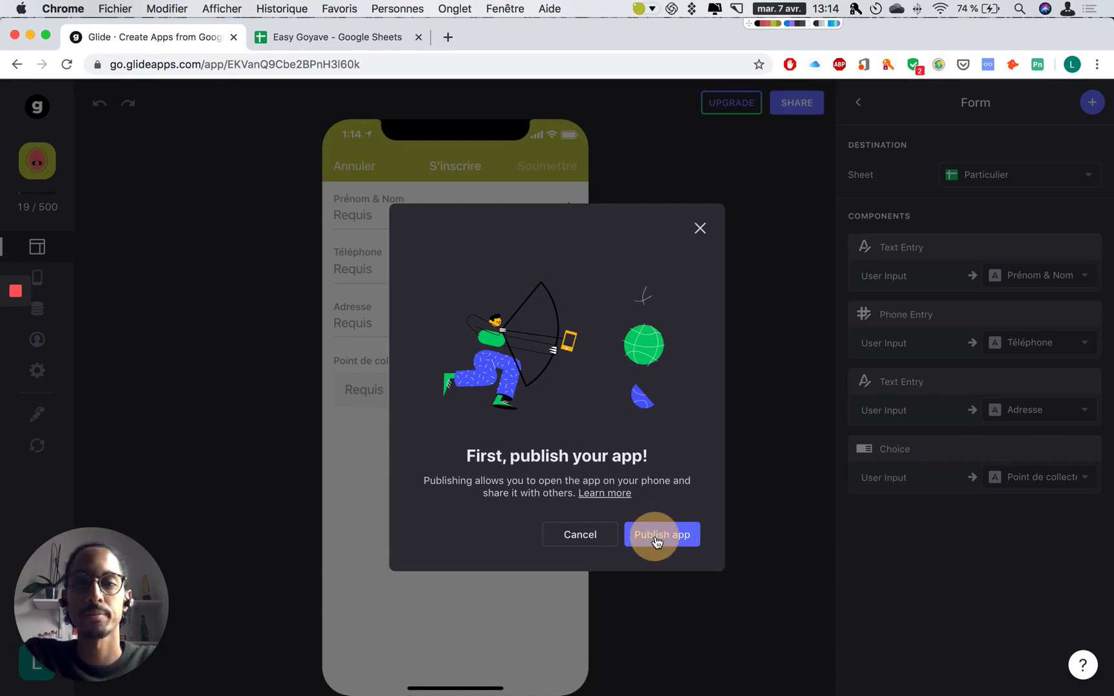
{"action": "left_click", "coordinate": [657, 542]}
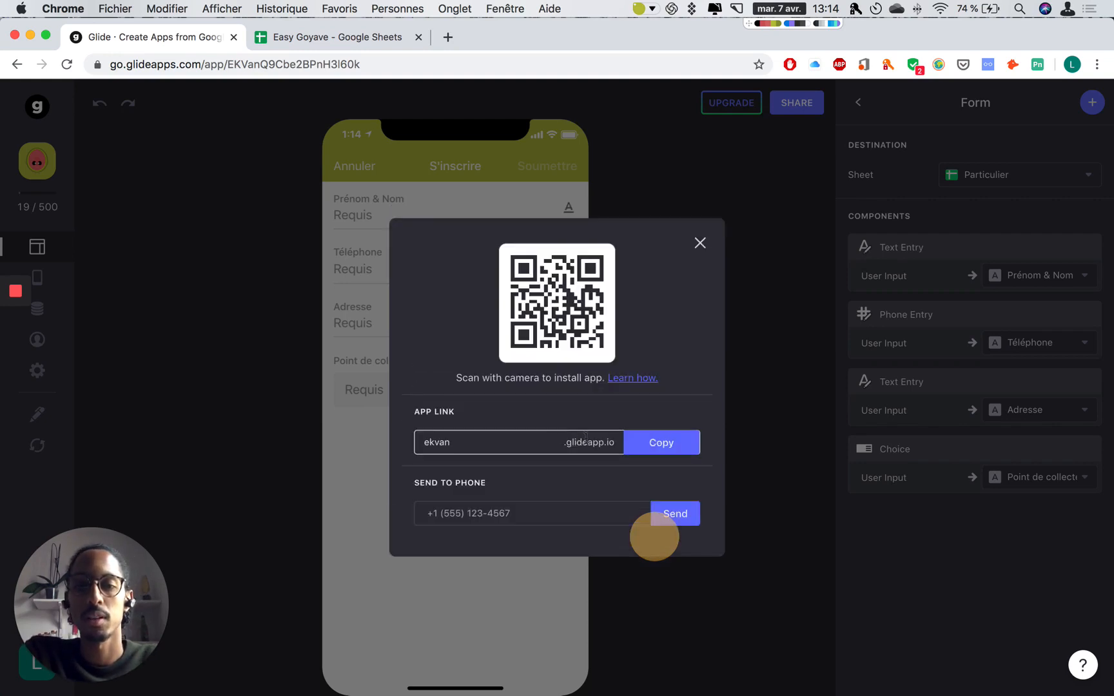
Rename the app link to easy-goyave2.glideapp.io and copy it
{"action": "double_click", "coordinate": [506, 443]}
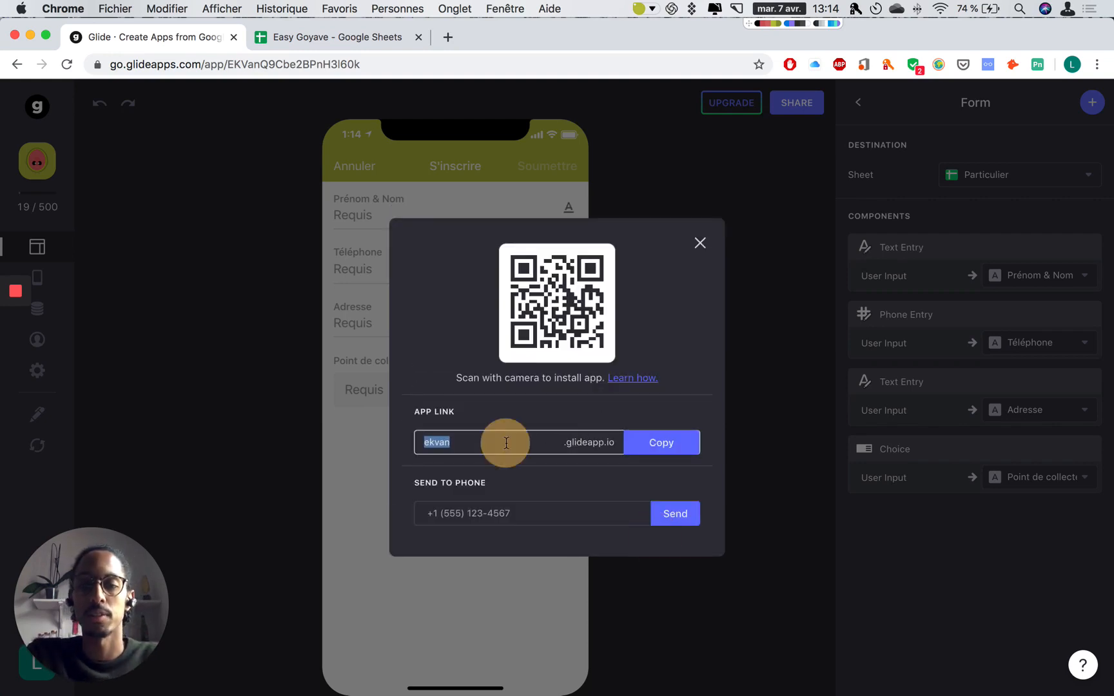
{"action": "type", "text": "easy"}
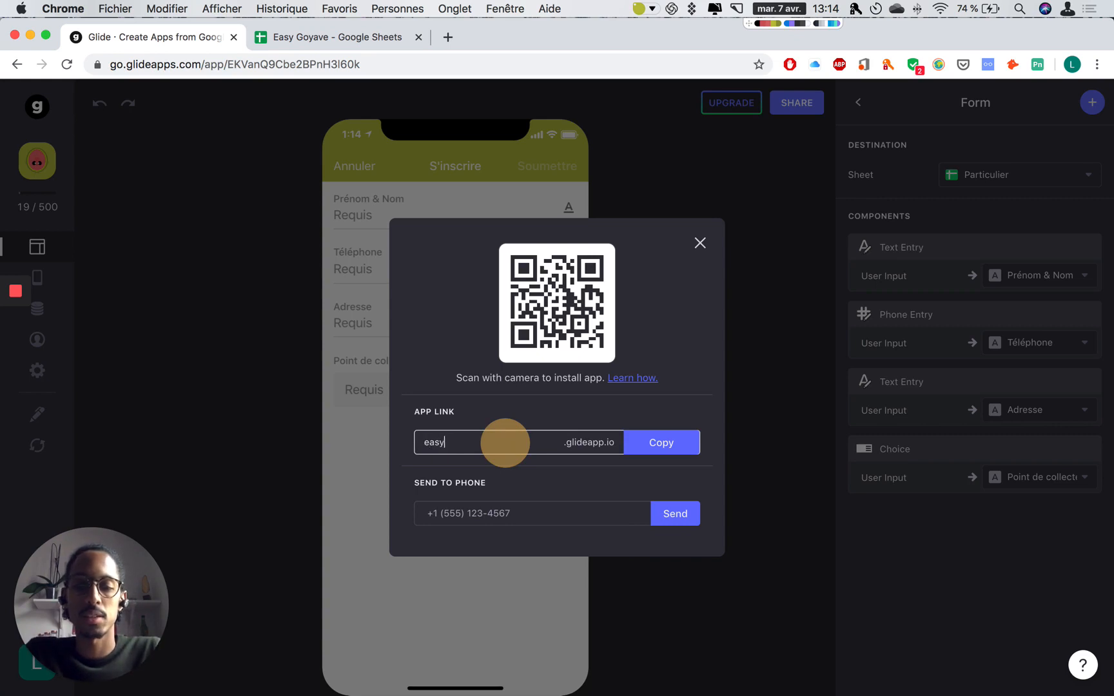
{"action": "type", "text": "-gove"}
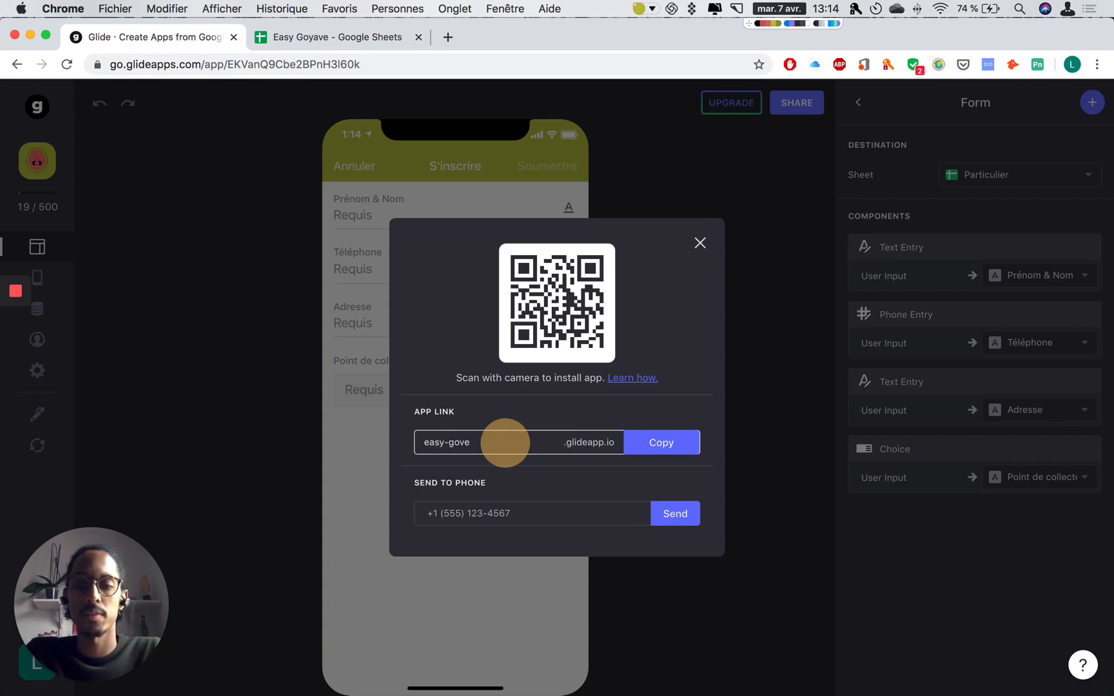
{"action": "key", "text": "BackSpace"}
{"action": "key", "text": "BackSpace"}
{"action": "type", "text": "yave2"}
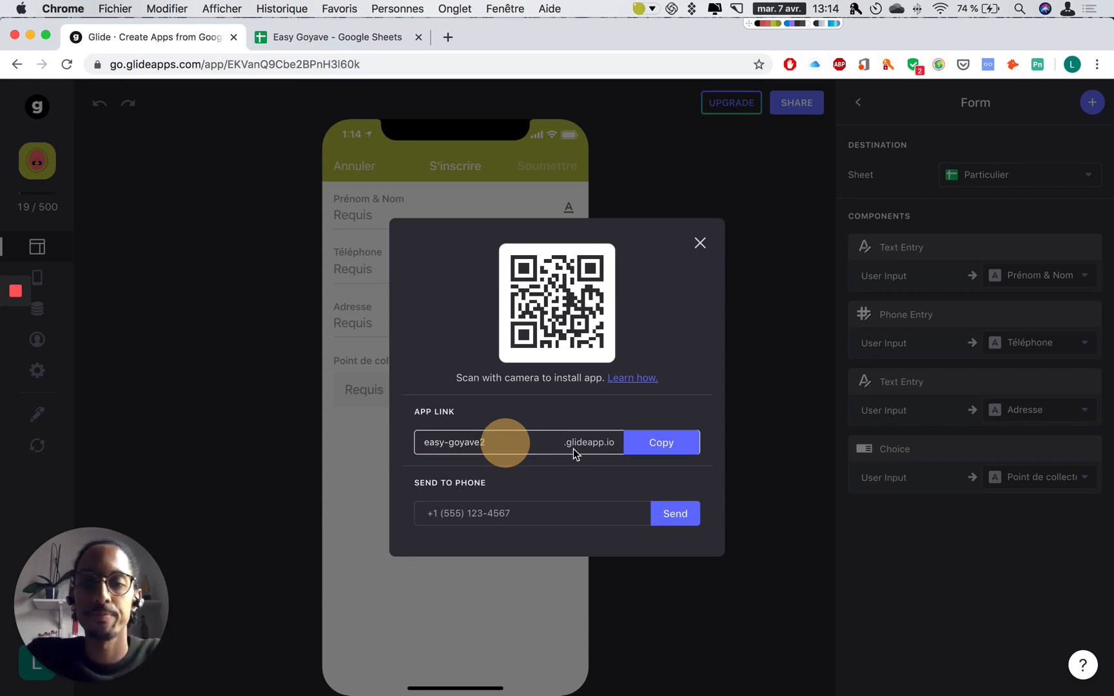
{"action": "left_click", "coordinate": [662, 451]}
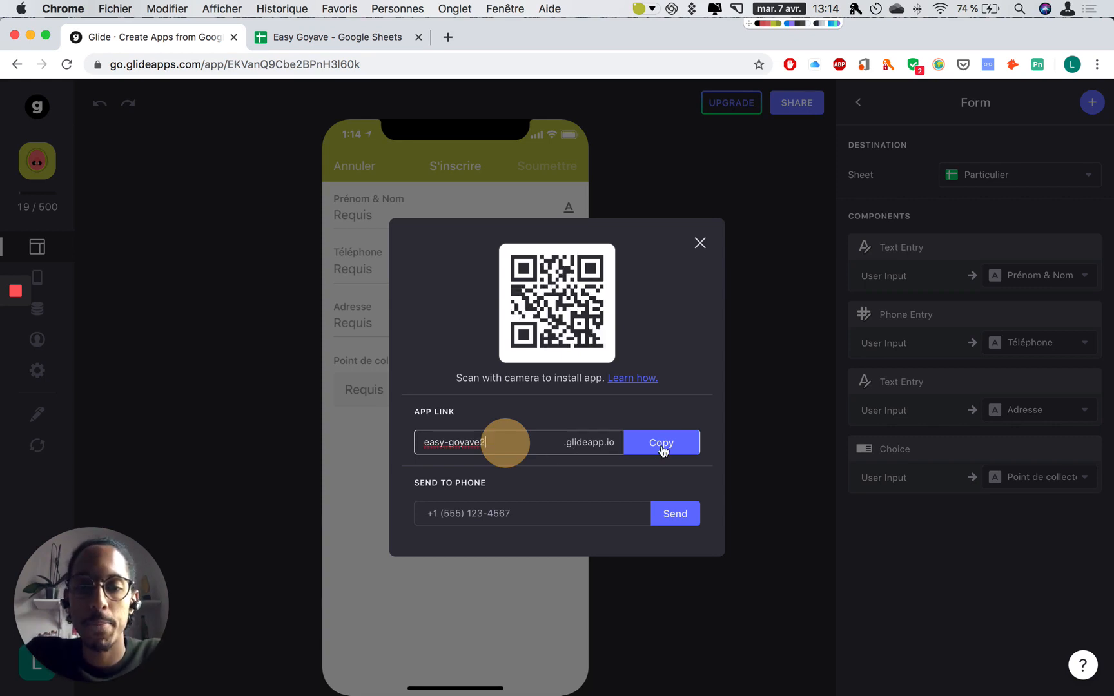
{"action": "left_click", "coordinate": [661, 451]}
{"action": "left_click", "coordinate": [448, 39]}
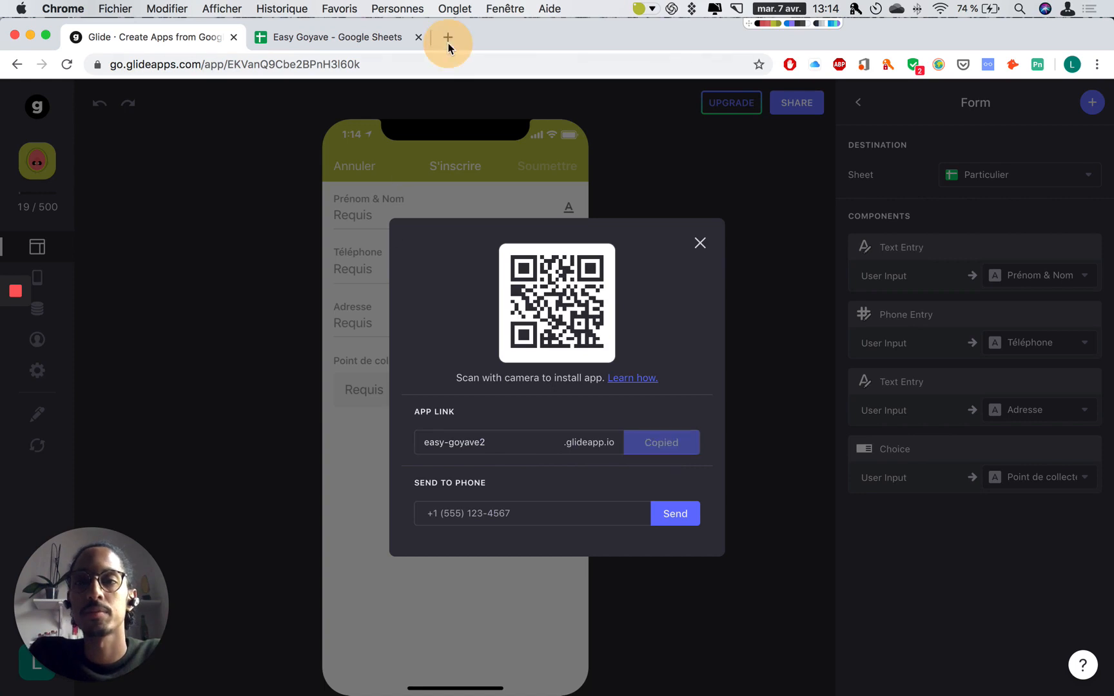
Load easy-goyave2.glideapp.io and submit the user's email address to request a sign-in PIN
{"action": "key", "text": "super+v"}
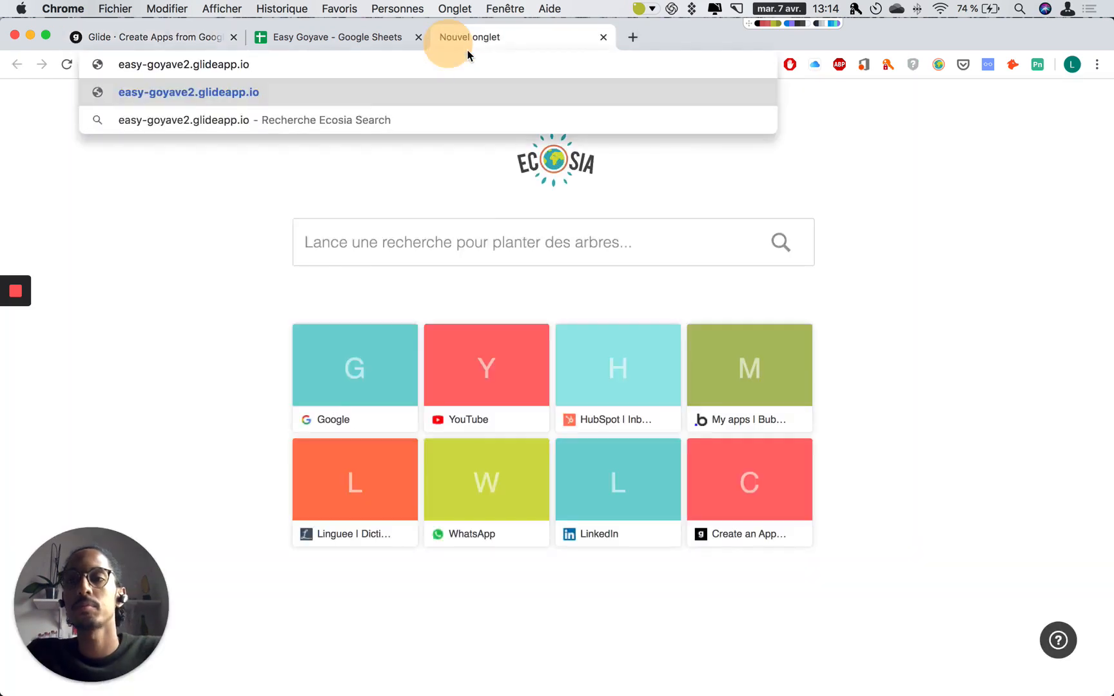
{"action": "key", "text": "Return"}
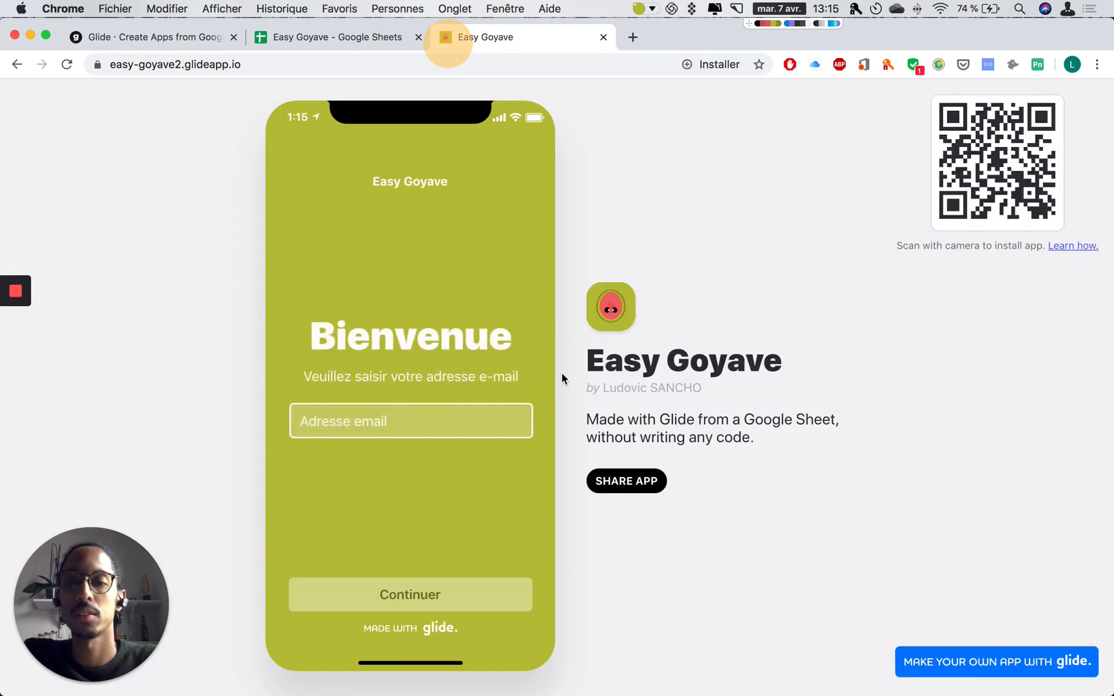
{"action": "left_click", "coordinate": [392, 422]}
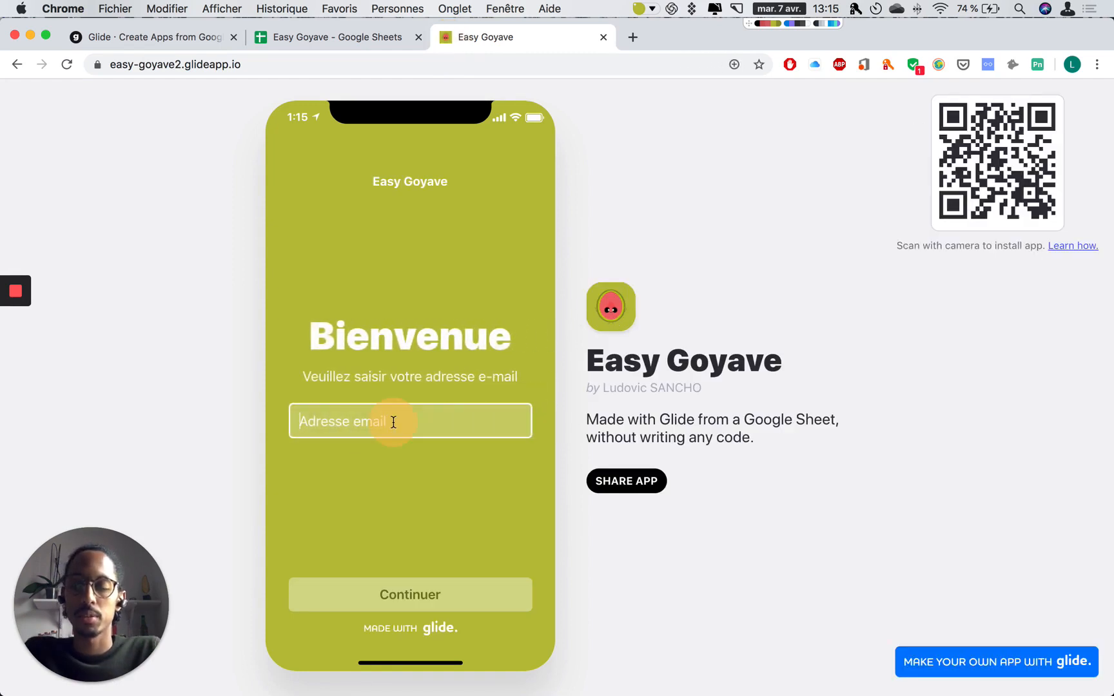
{"action": "type", "text": "m"}
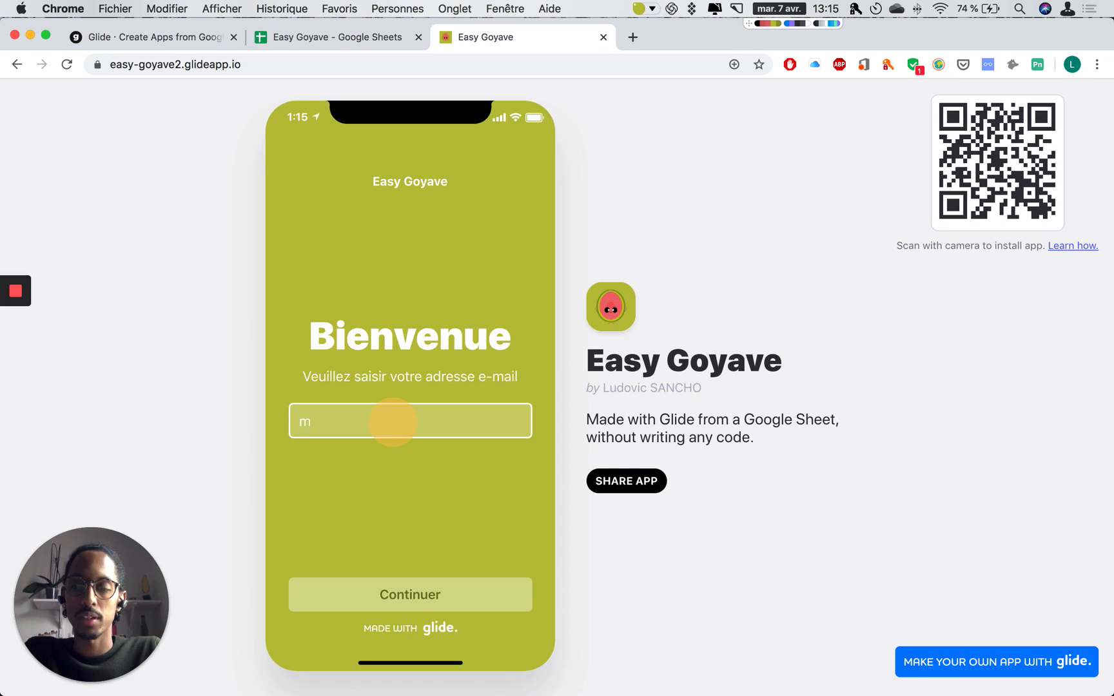
{"action": "type", "text": "a"}
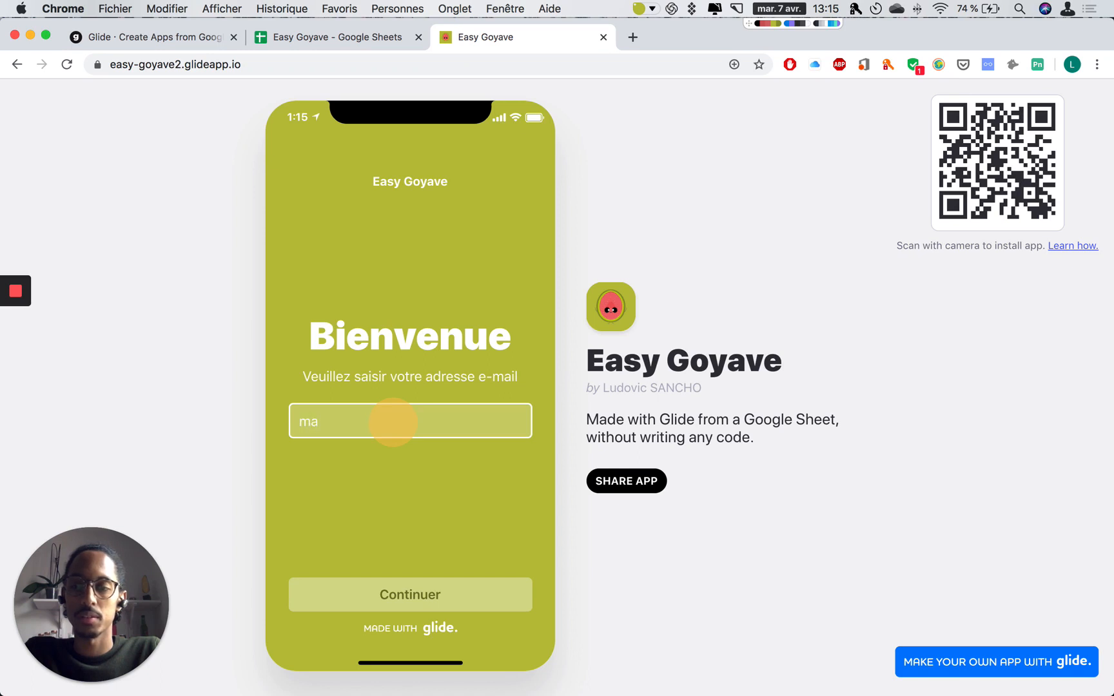
{"action": "key", "text": "BackSpace"}
{"action": "key", "text": "BackSpace"}
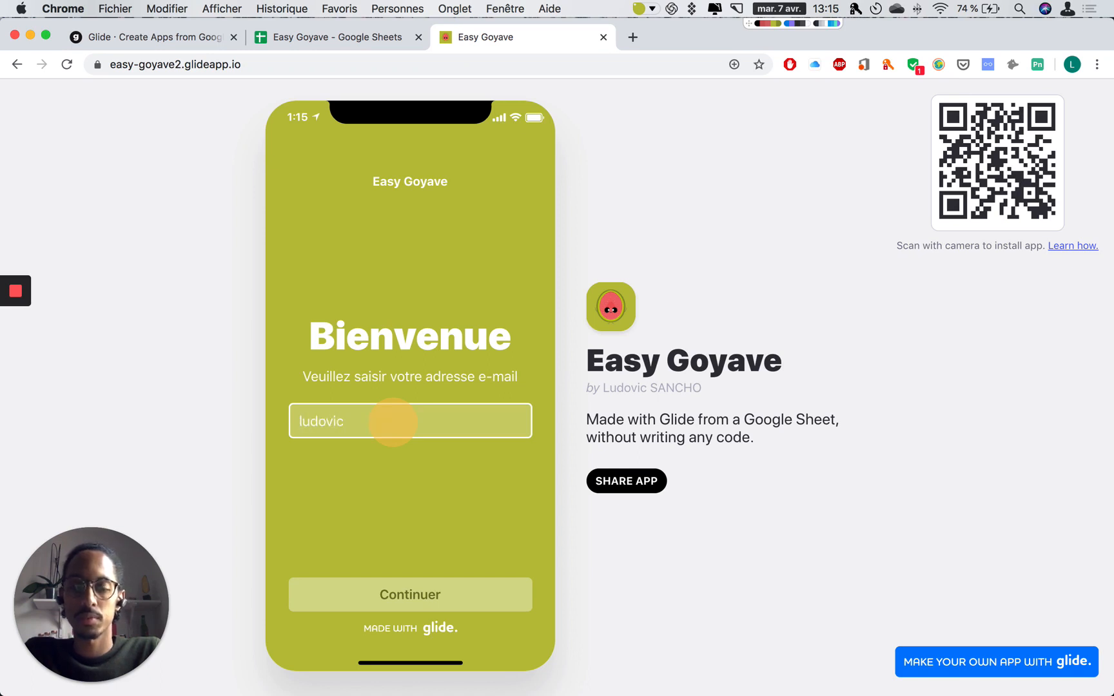
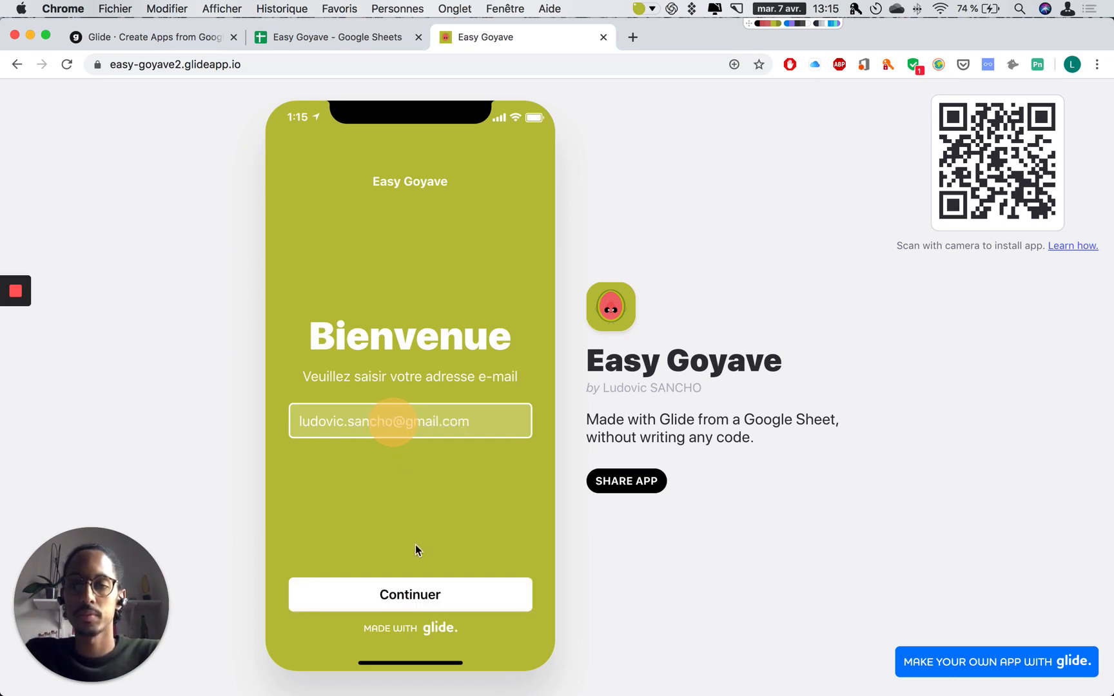
{"action": "left_click", "coordinate": [416, 592]}
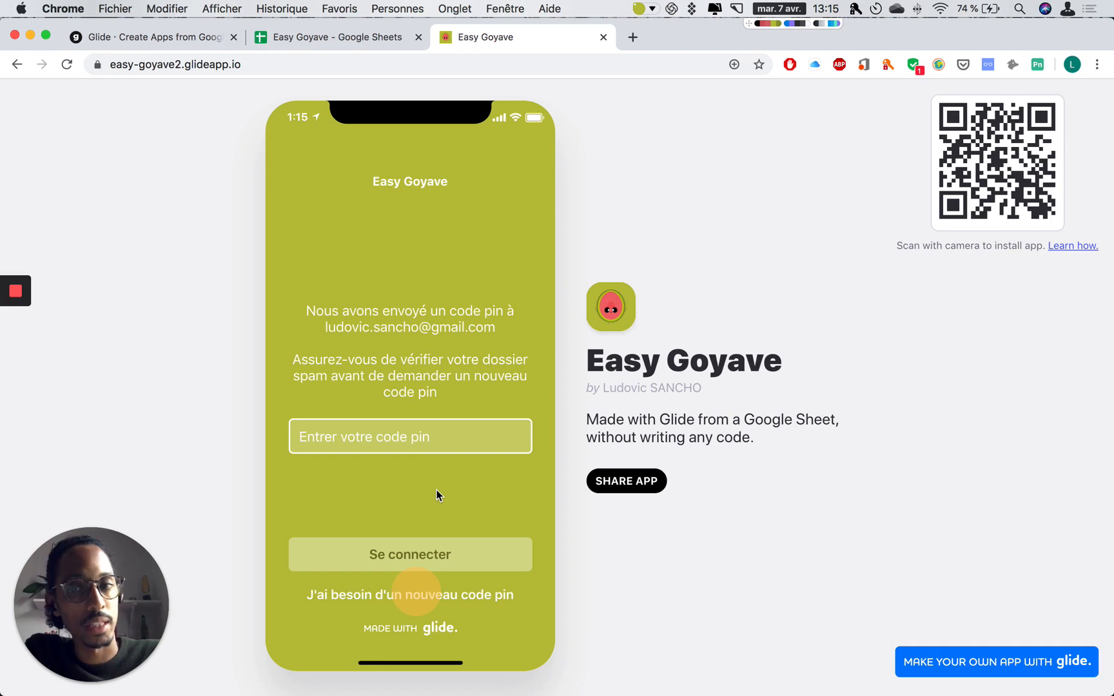
{"action": "left_click", "coordinate": [441, 442]}
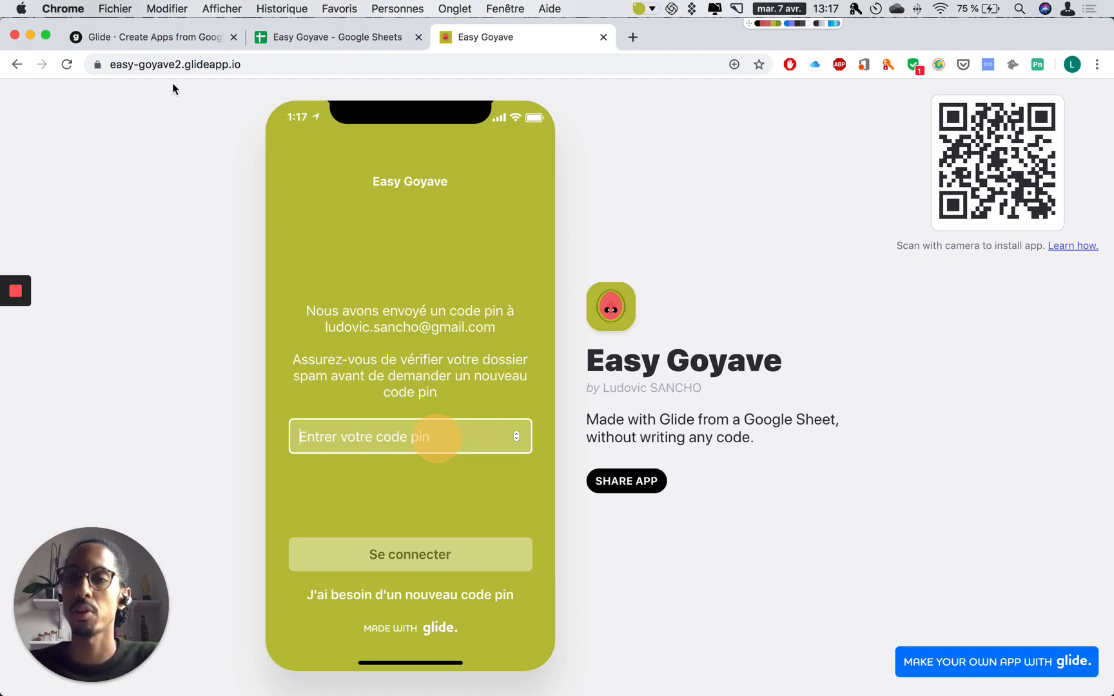
Back in the Glide editor, close the share dialog to reveal the S'inscrire form
{"action": "left_click", "coordinate": [154, 40]}
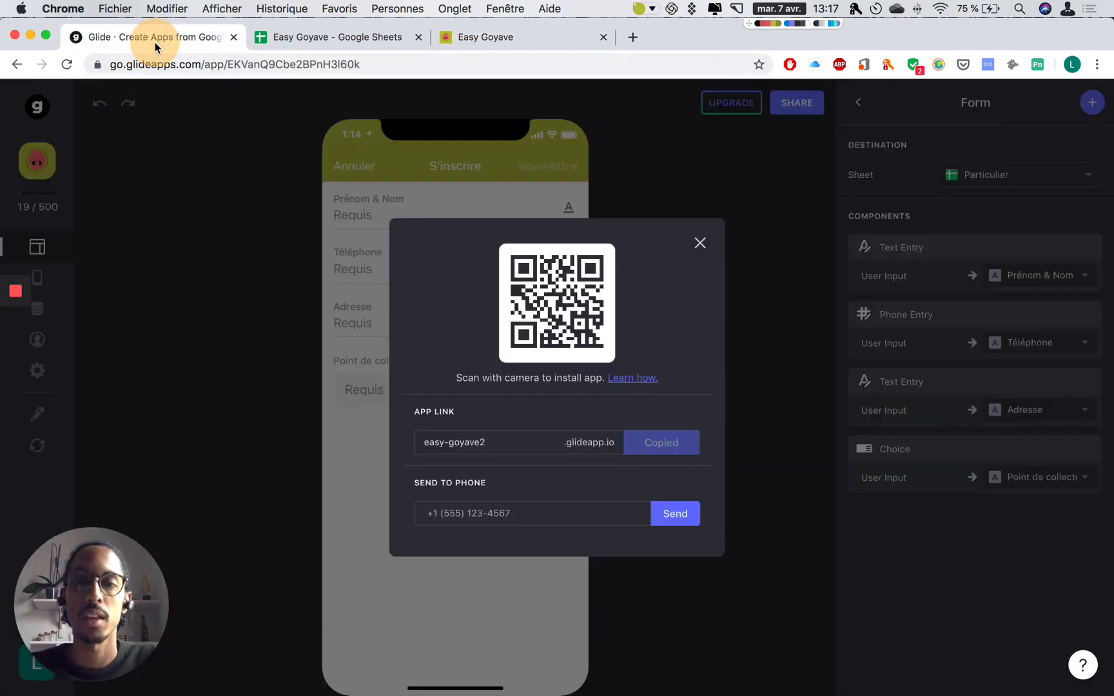
{"action": "left_click", "coordinate": [703, 245]}
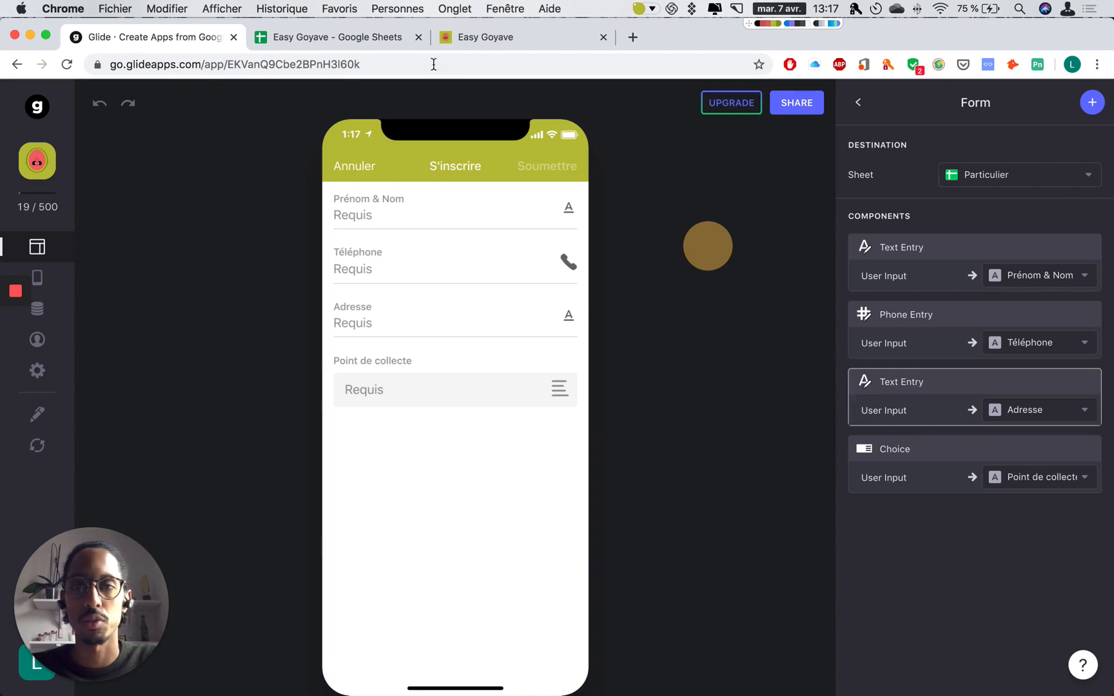
Sign in to the published Easy Goyave app with the emailed PIN
{"action": "left_click", "coordinate": [539, 40]}
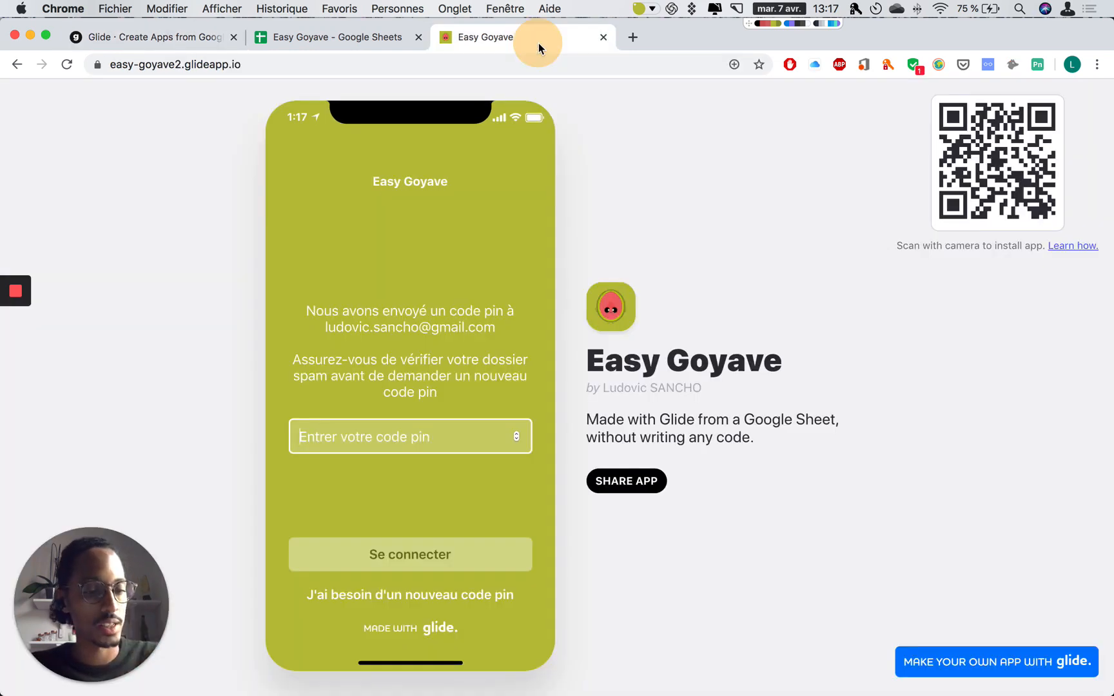
{"action": "left_click", "coordinate": [398, 438]}
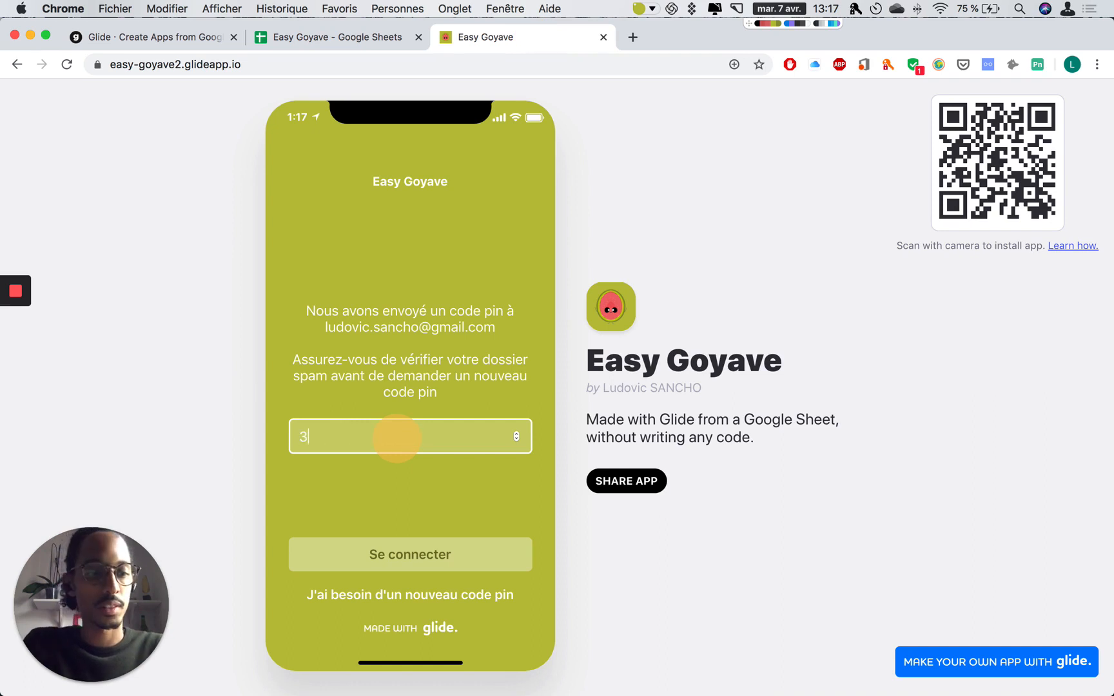
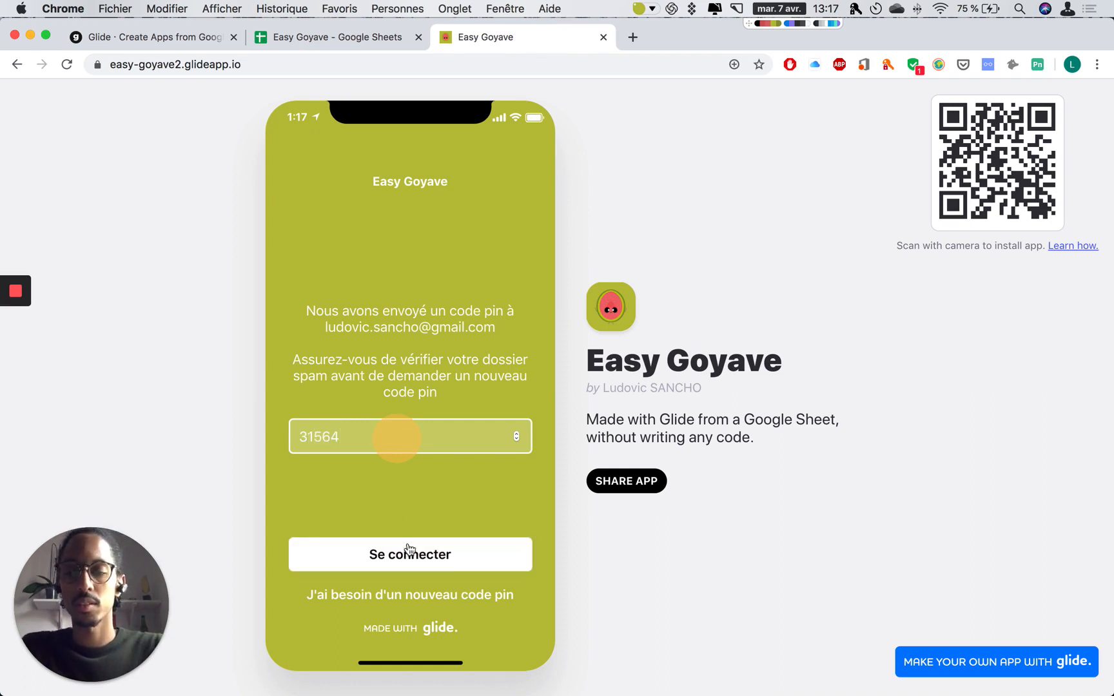
{"action": "left_click", "coordinate": [412, 559]}
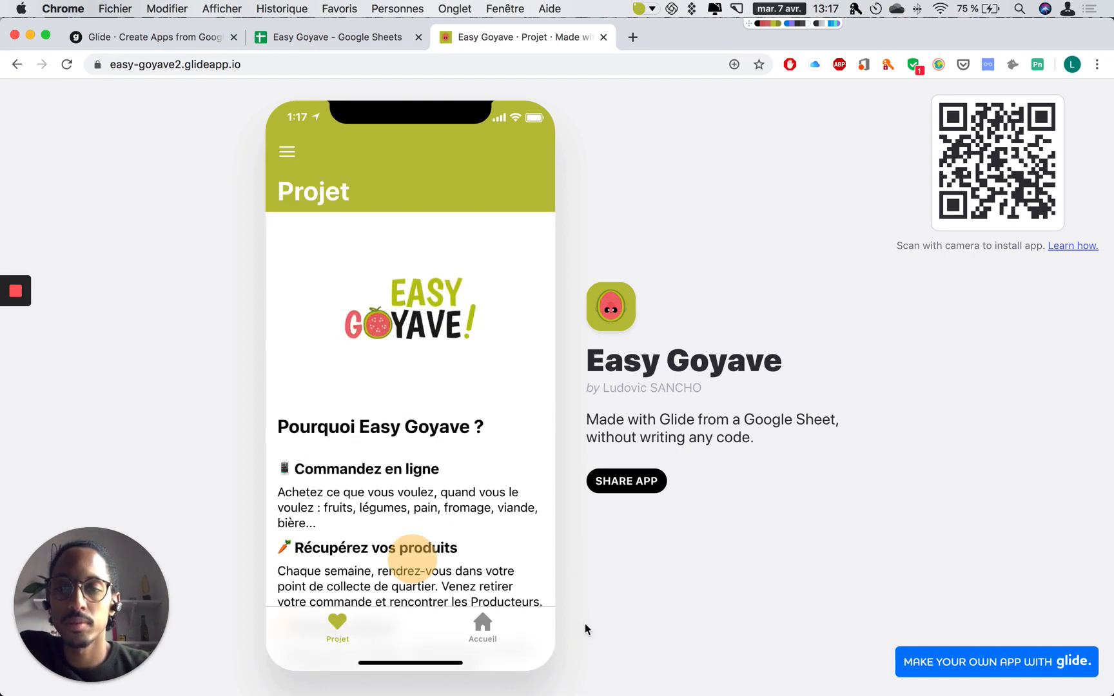
Browse the Projet page, open Accueil, then return to the Glide editor
{"action": "scroll", "coordinate": [456, 523], "scroll_direction": "down", "scroll_amount": 4}
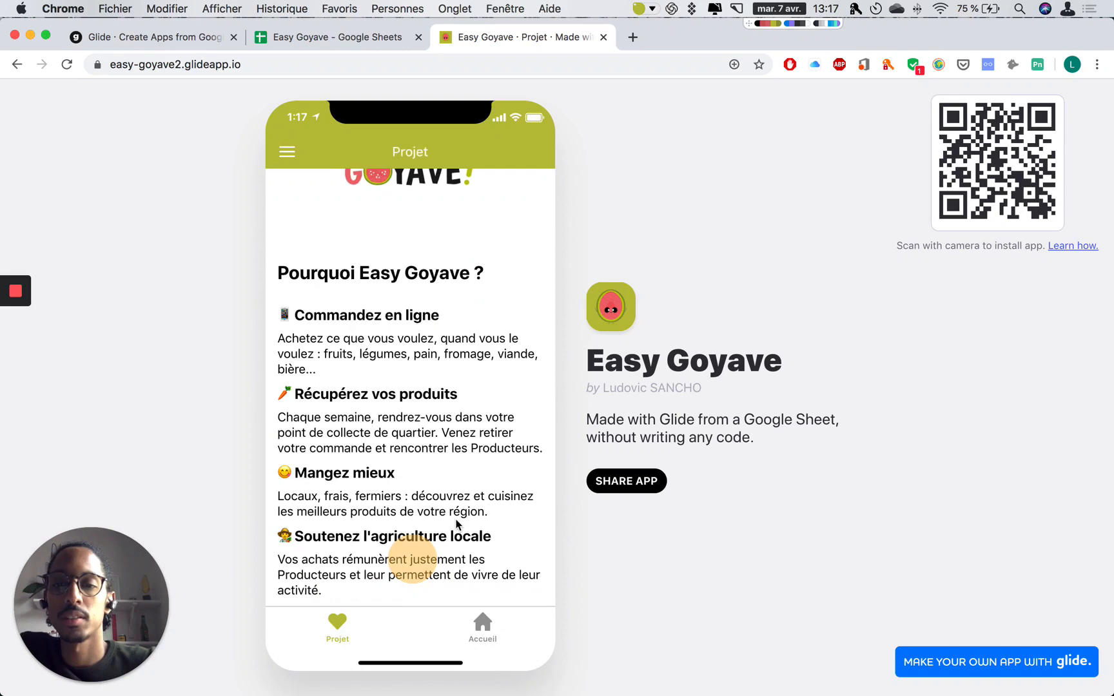
{"action": "scroll", "coordinate": [456, 523], "scroll_direction": "up", "scroll_amount": 4}
{"action": "scroll", "coordinate": [412, 580], "scroll_direction": "down", "scroll_amount": 4}
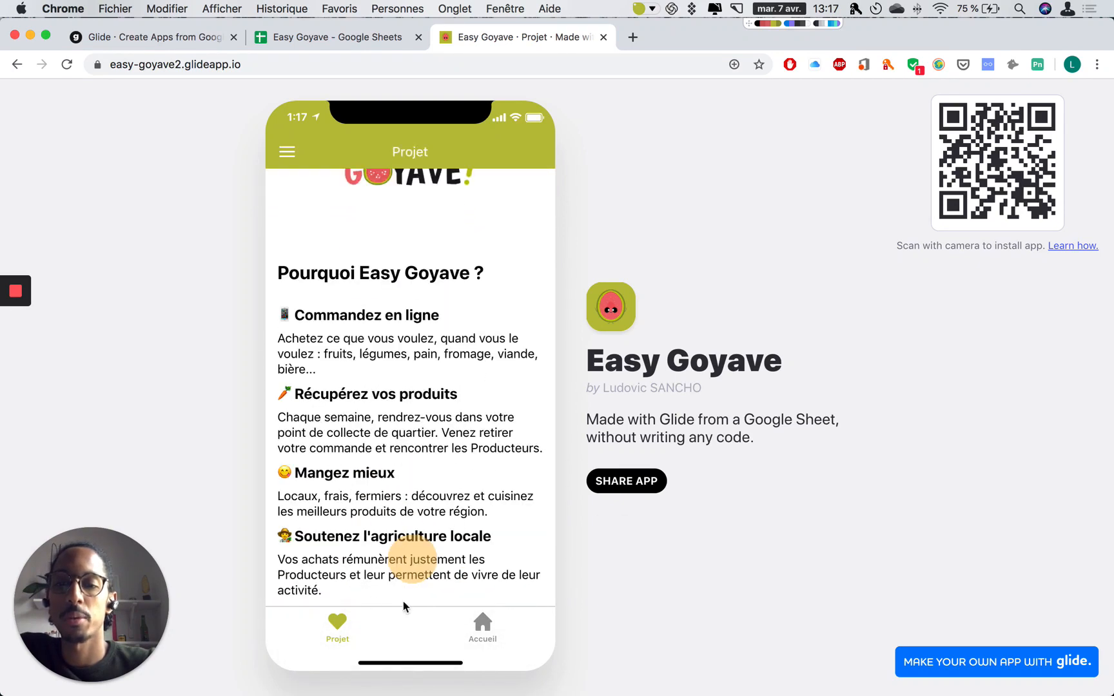
{"action": "left_click", "coordinate": [486, 625]}
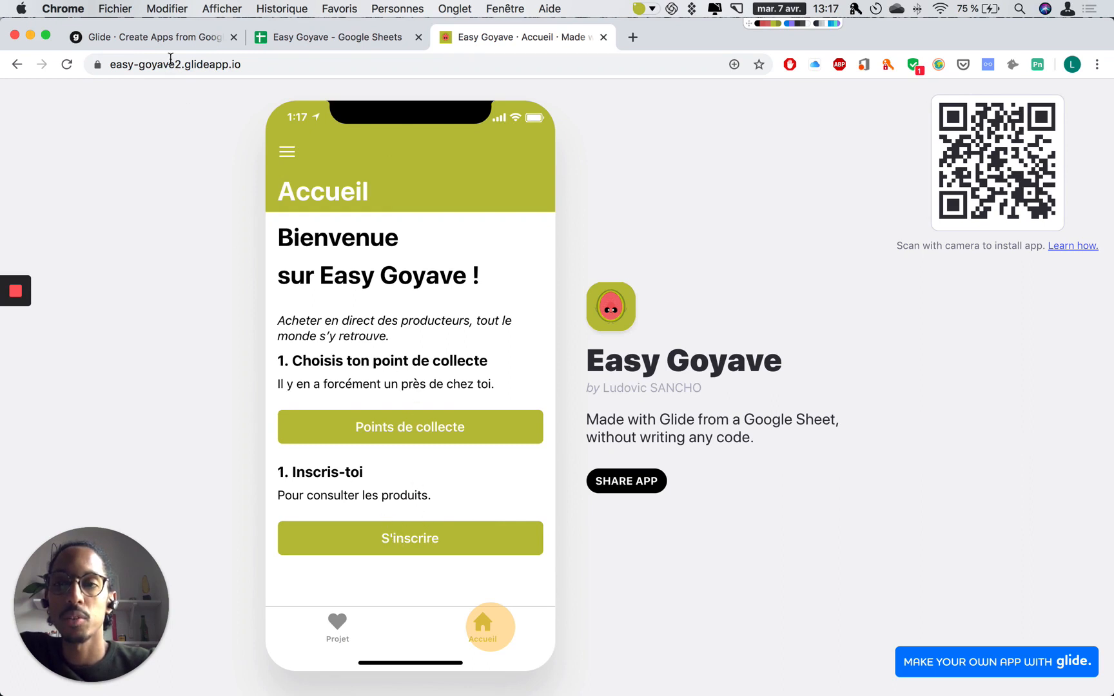
{"action": "left_click", "coordinate": [157, 37]}
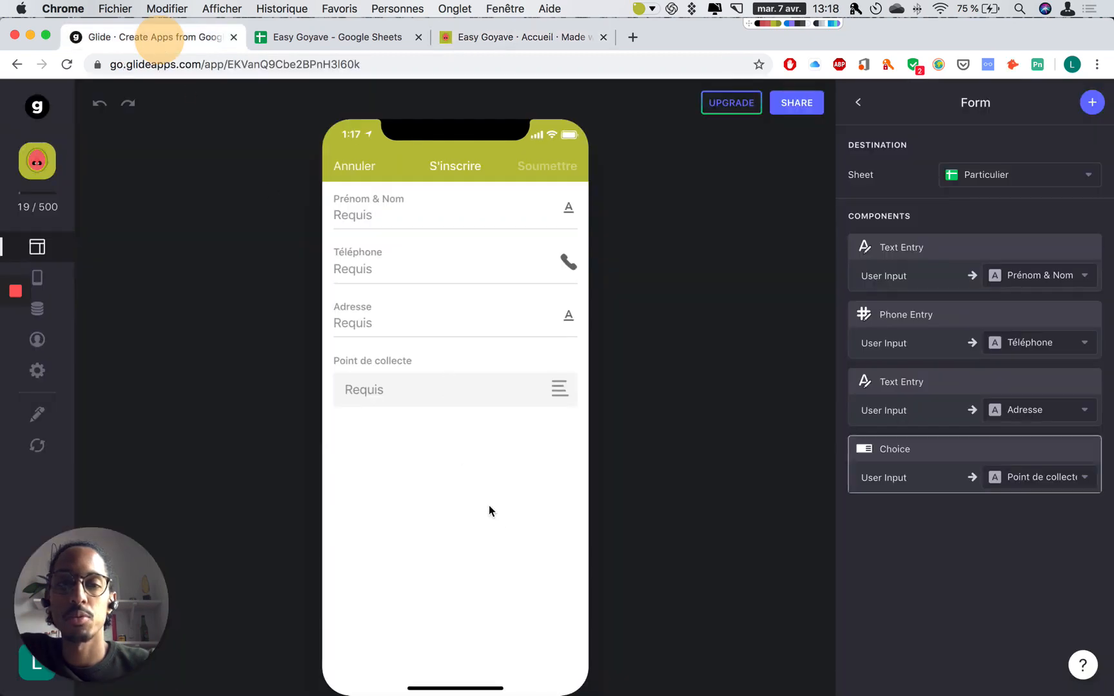
Search new form components for 'ema' to find Email Entry, then open the Easy Goyave sheet
{"action": "left_click", "coordinate": [1100, 103]}
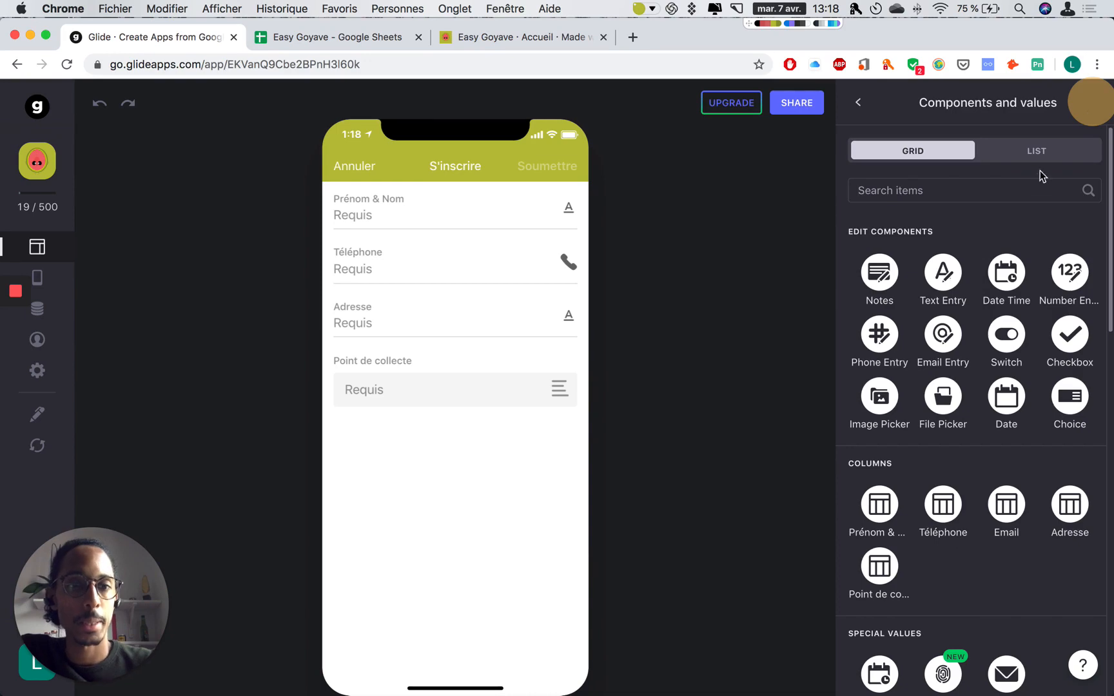
{"action": "left_click", "coordinate": [1024, 184]}
{"action": "type", "text": "ema"}
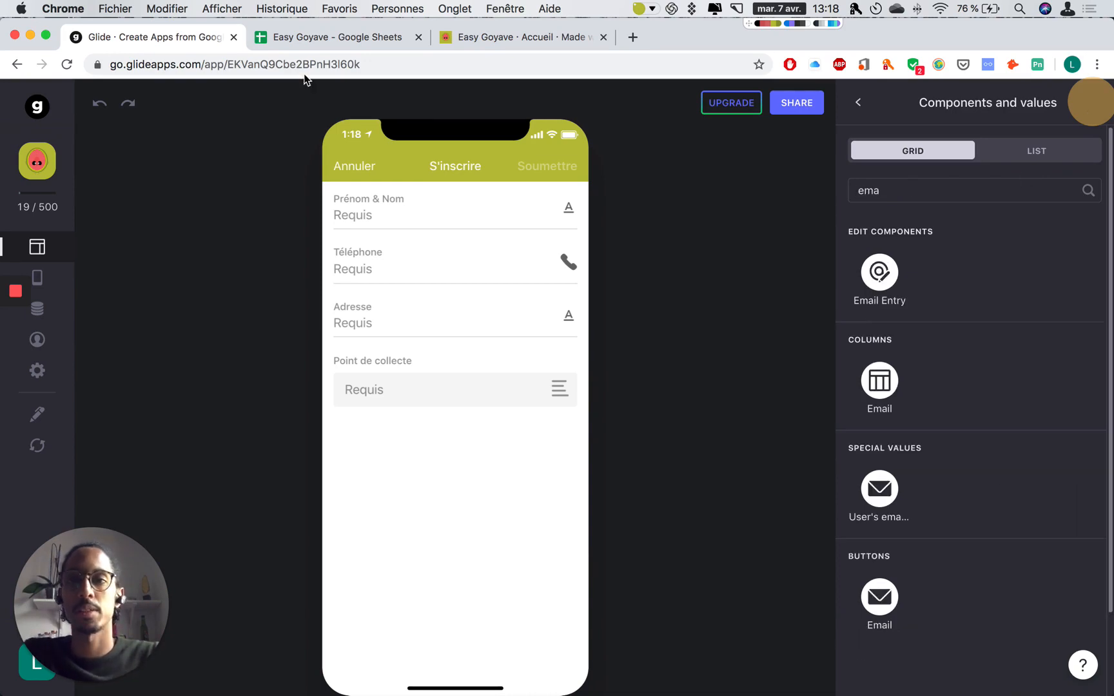
{"action": "left_click", "coordinate": [303, 37]}
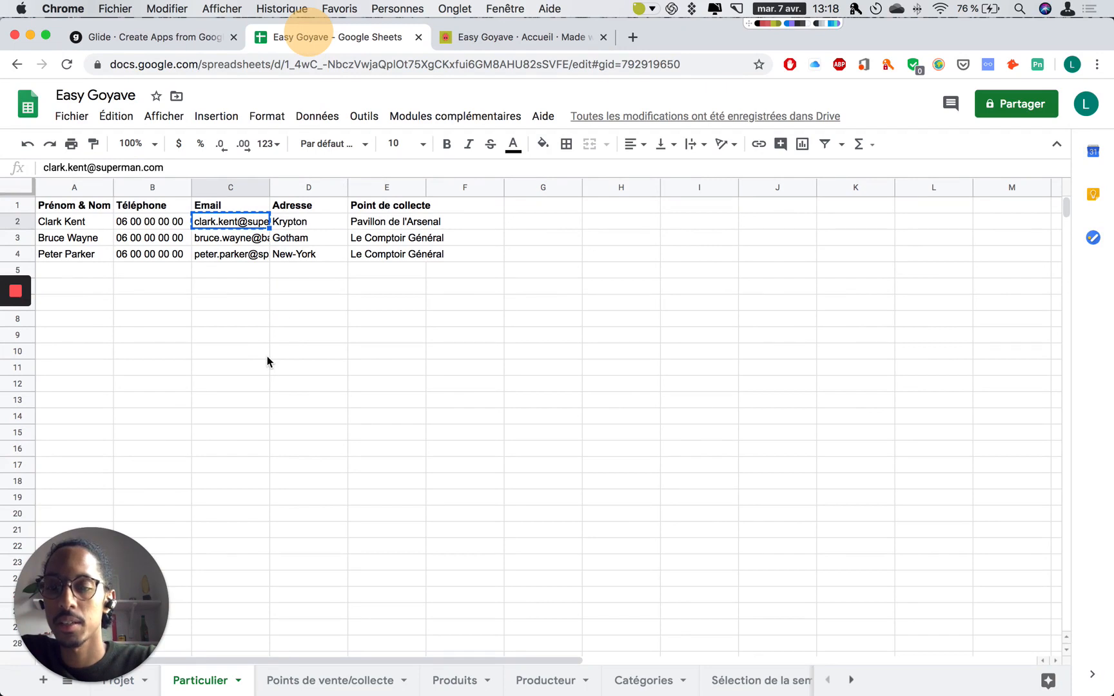
Inspect the Particulier entries and their empty Email cells, then return to Glide
{"action": "left_click", "coordinate": [214, 337]}
{"action": "left_click", "coordinate": [121, 282]}
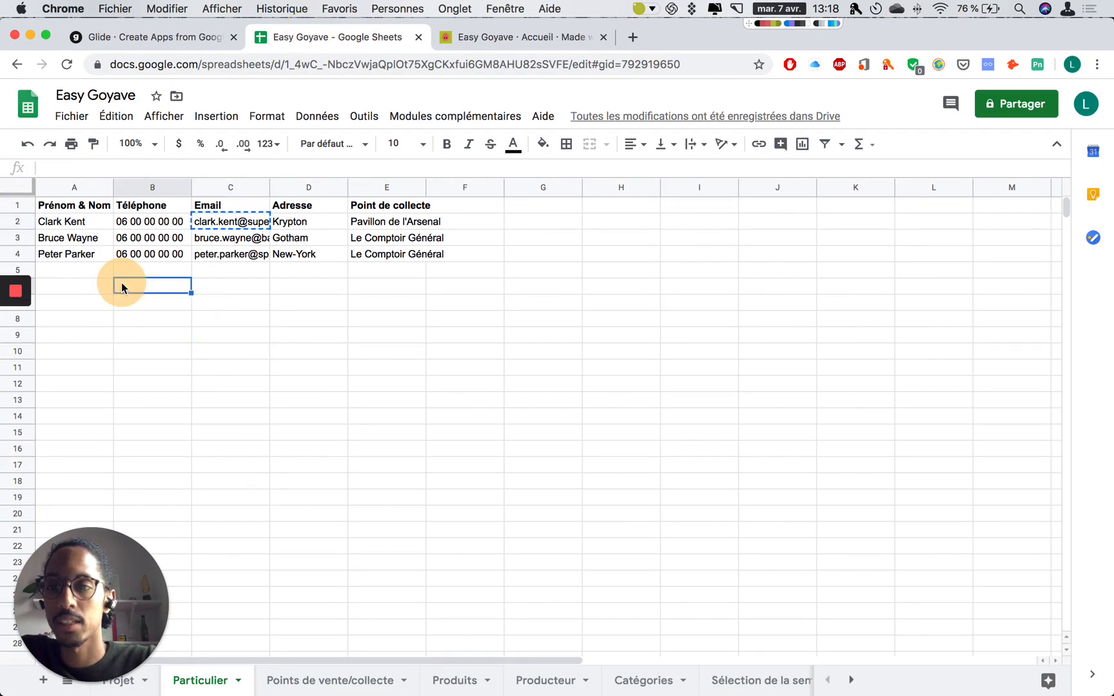
{"action": "left_click", "coordinate": [84, 276]}
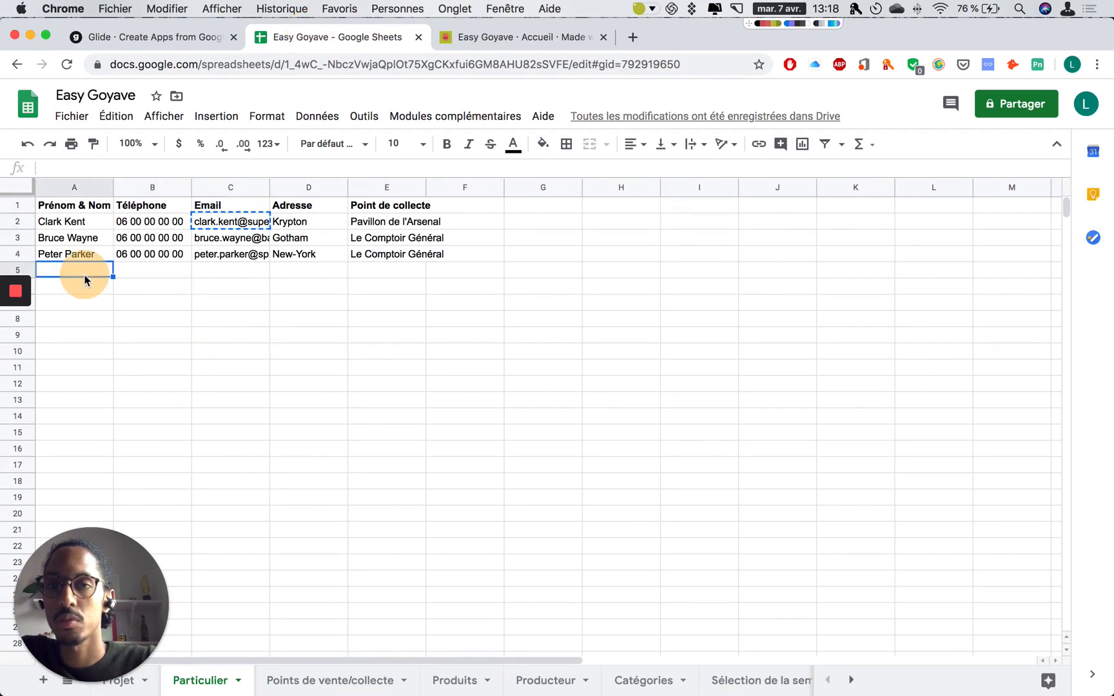
{"action": "left_click", "coordinate": [166, 309]}
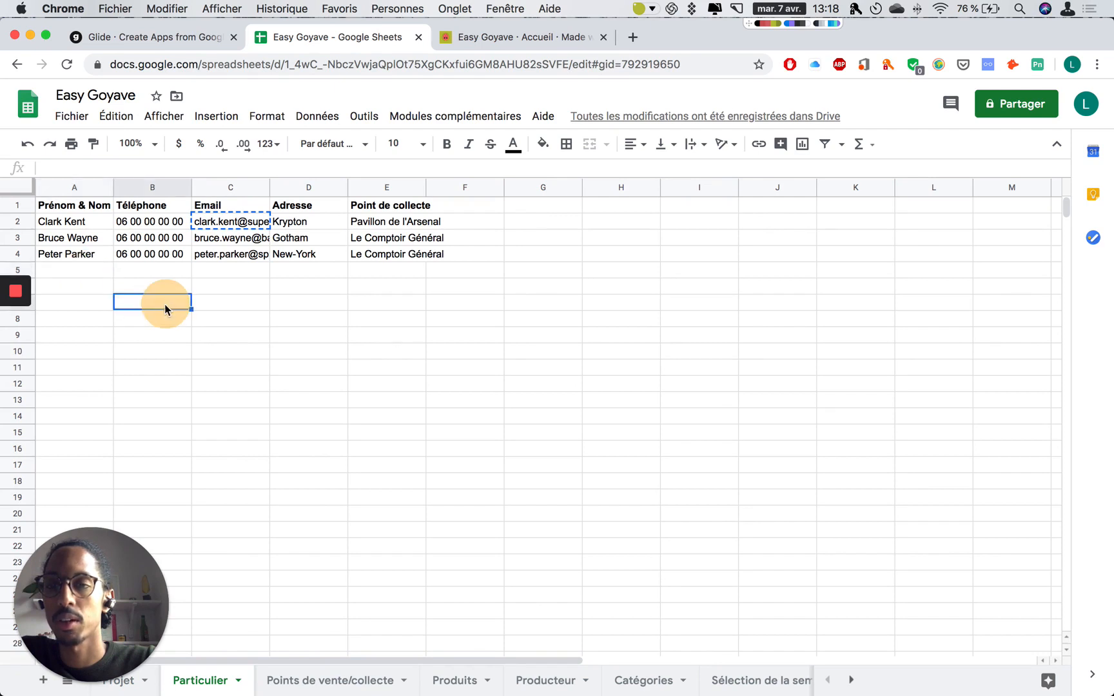
{"action": "left_click", "coordinate": [76, 266]}
{"action": "left_click", "coordinate": [139, 269]}
{"action": "left_click", "coordinate": [221, 266]}
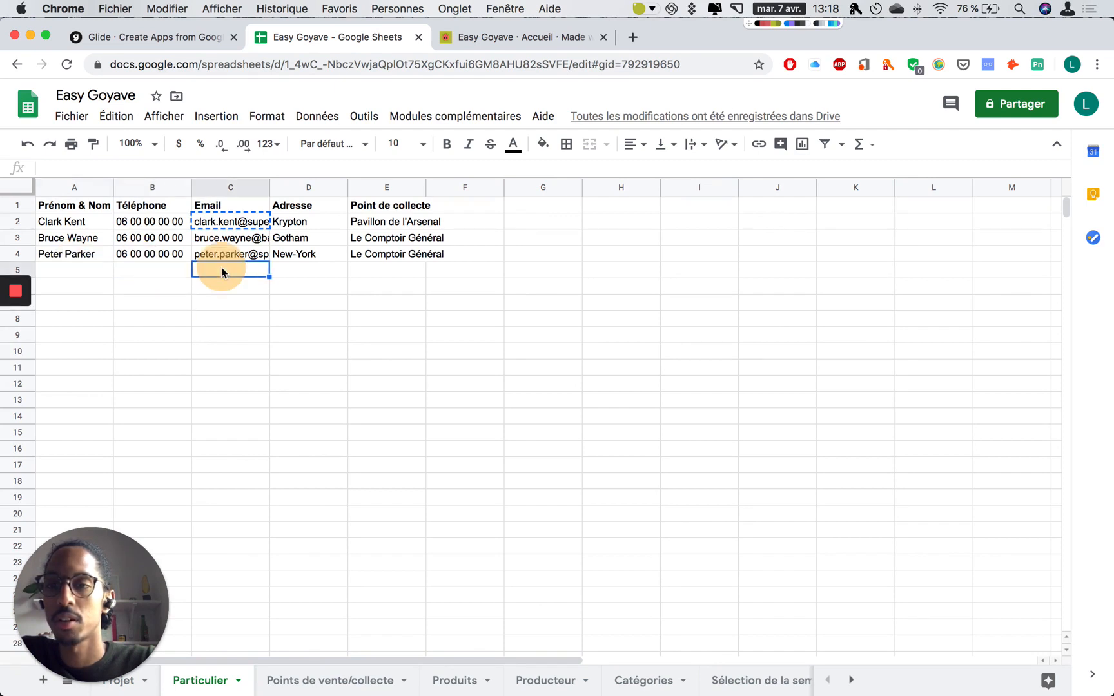
{"action": "left_click", "coordinate": [86, 260]}
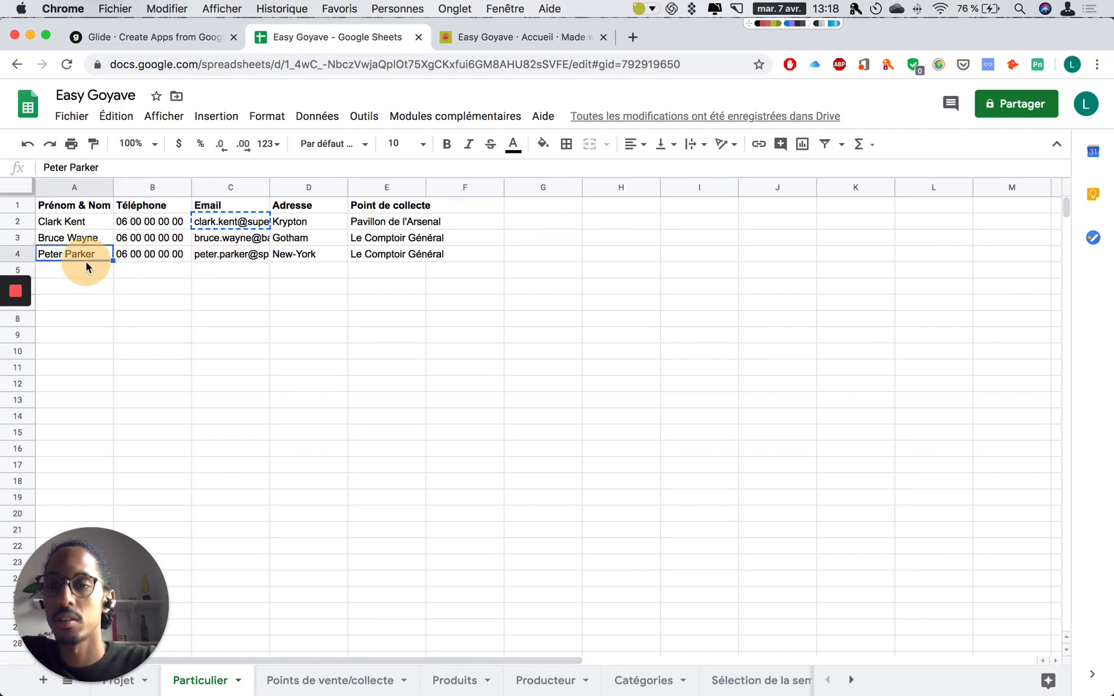
{"action": "left_click", "coordinate": [165, 37]}
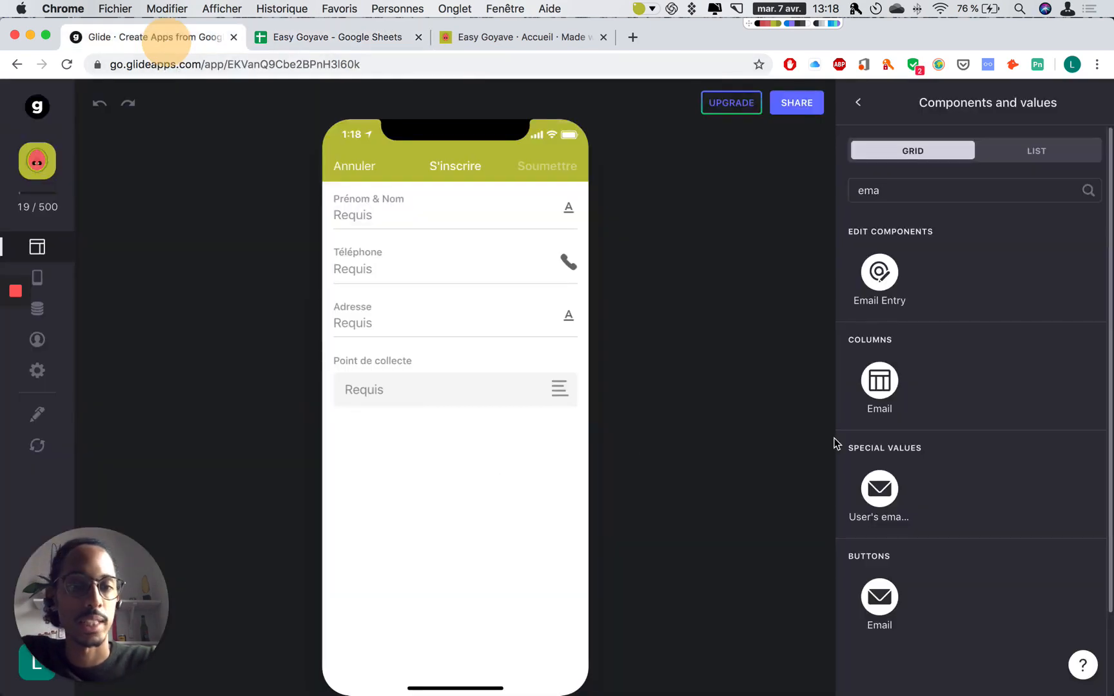
{"action": "scroll", "coordinate": [936, 556], "scroll_direction": "down", "scroll_amount": 1}
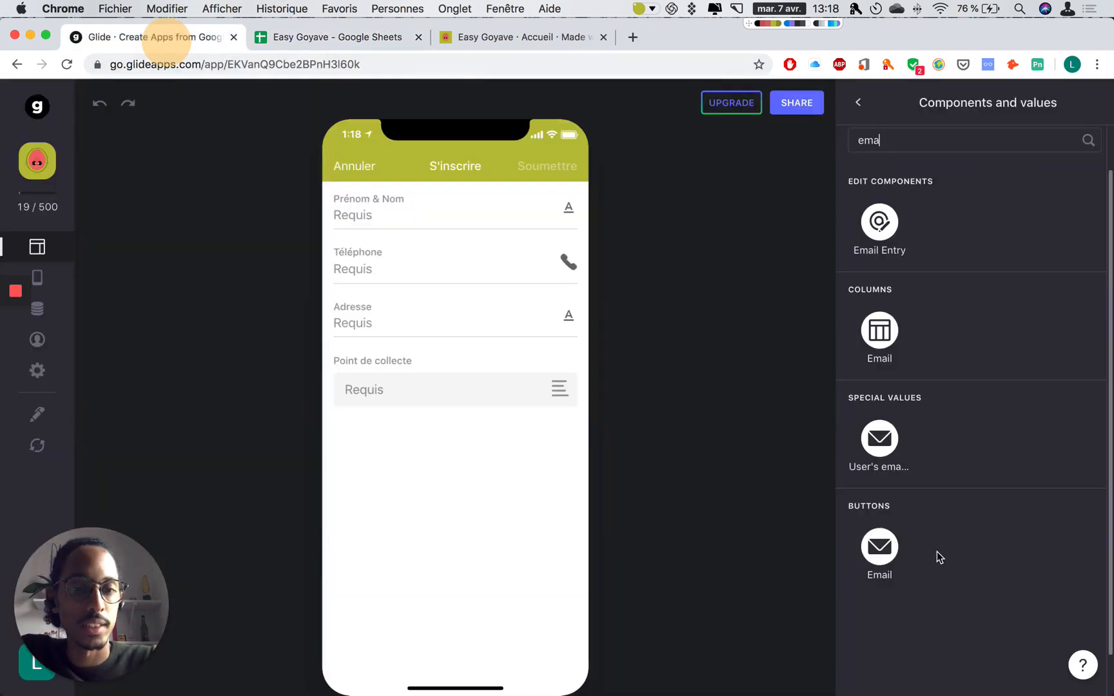
{"action": "left_click", "coordinate": [881, 450]}
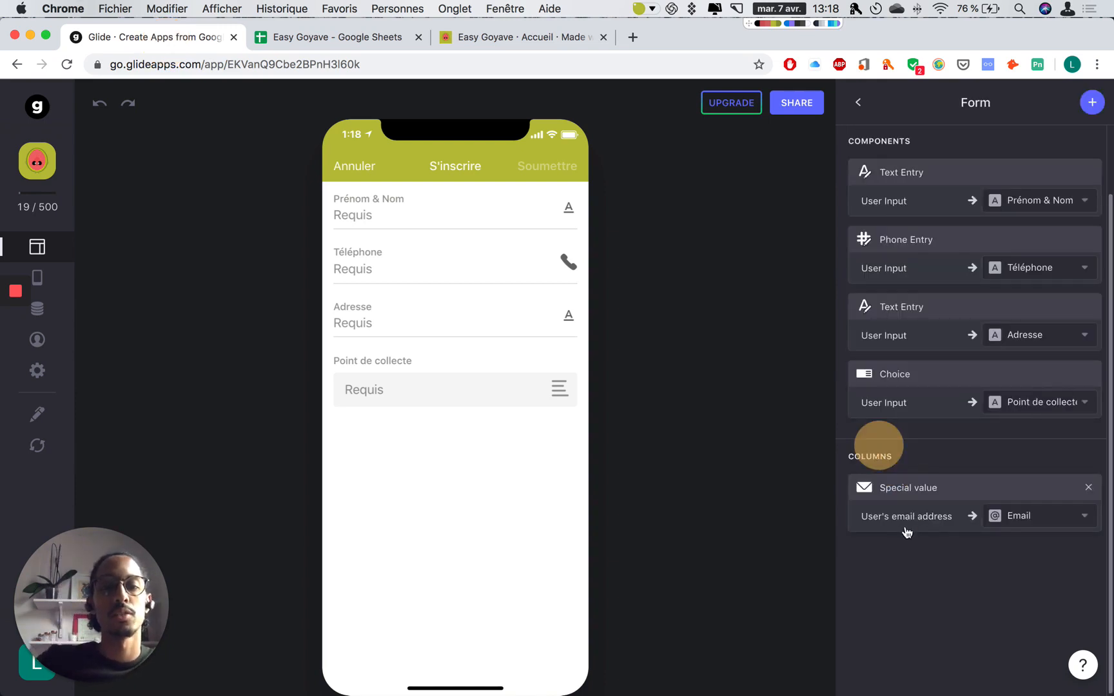
{"action": "left_click", "coordinate": [1031, 522]}
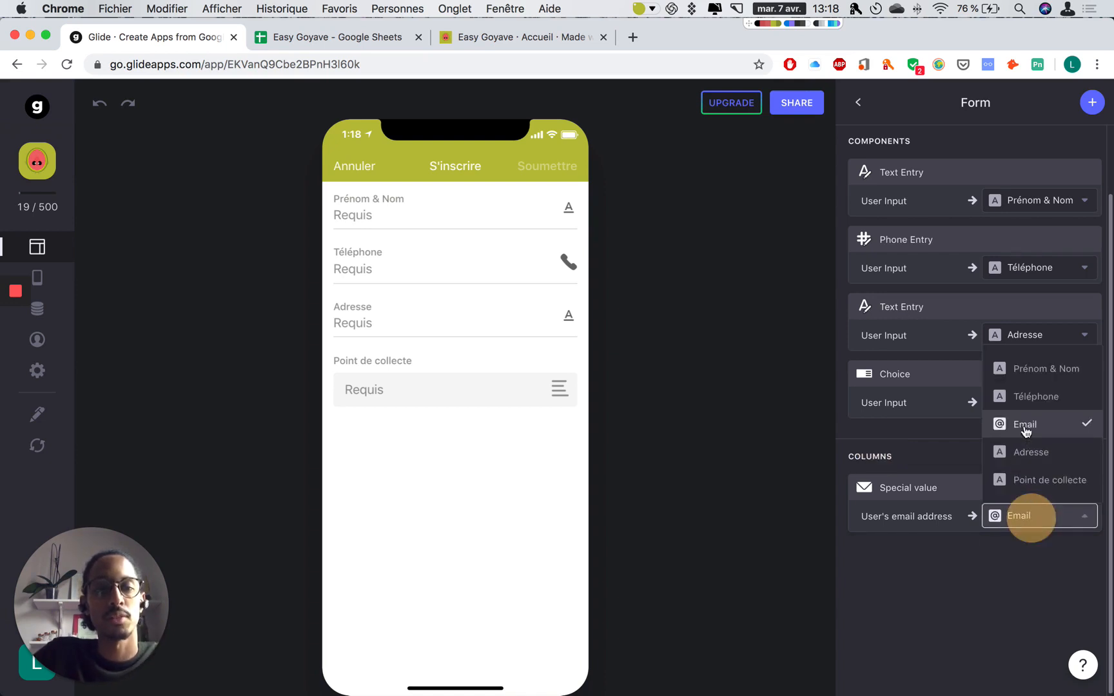
{"action": "left_click", "coordinate": [991, 558]}
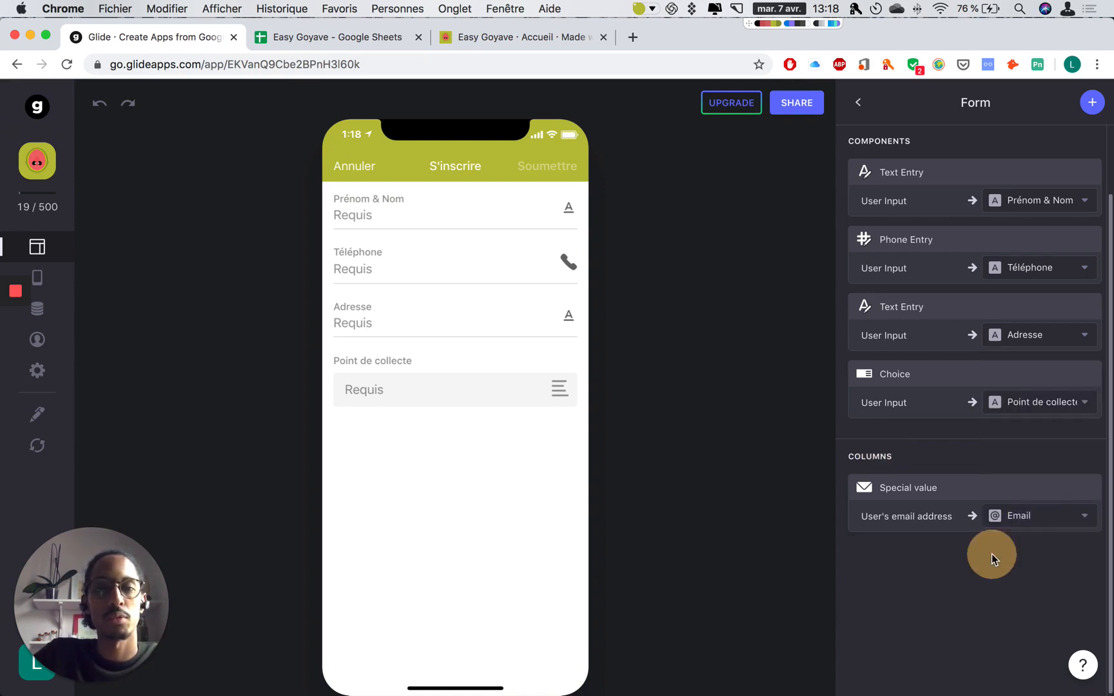
Preview the Point de collecte choices, then cancel the form back to Accueil
{"action": "scroll", "coordinate": [991, 558], "scroll_direction": "up", "scroll_amount": 3}
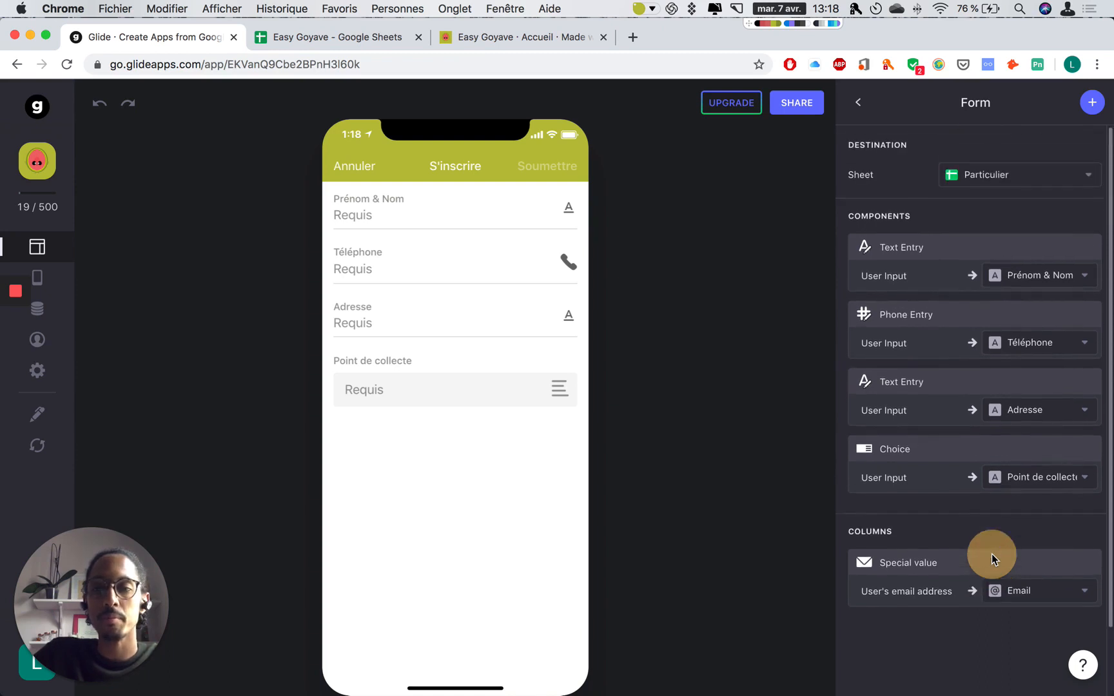
{"action": "left_click", "coordinate": [453, 397]}
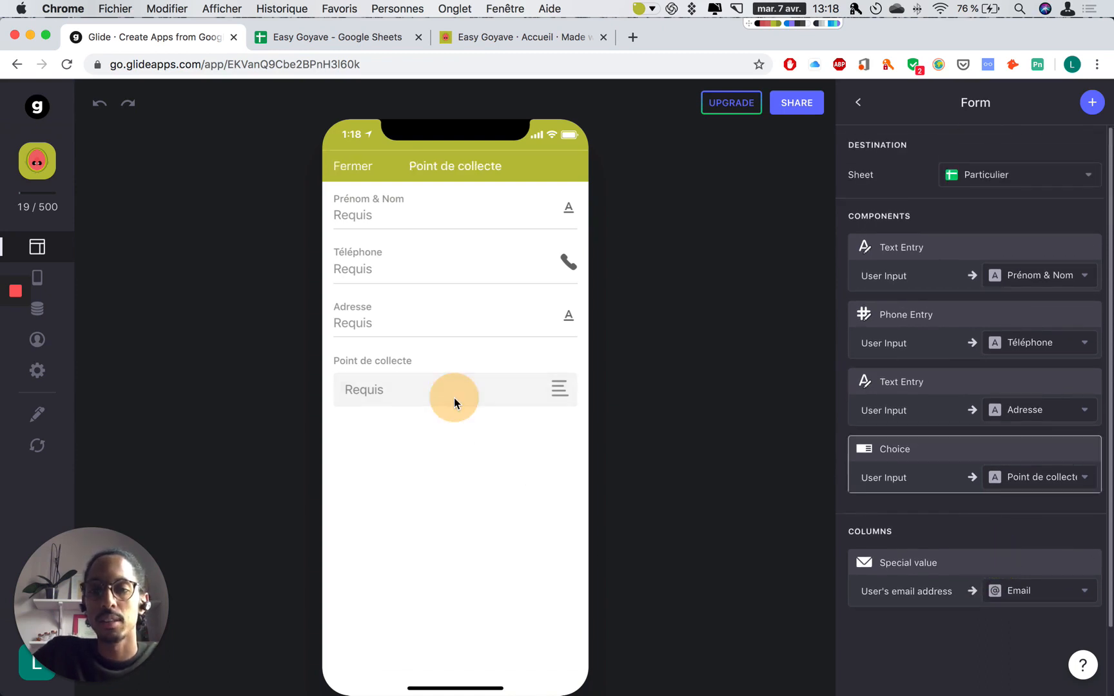
{"action": "left_click", "coordinate": [356, 168]}
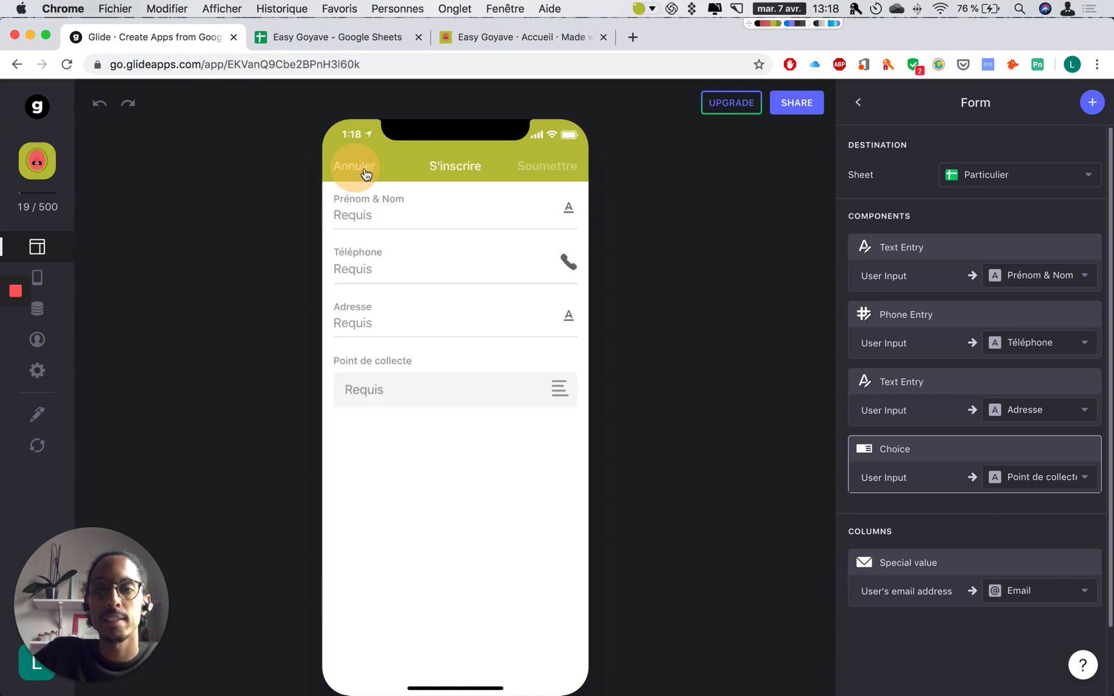
{"action": "left_click", "coordinate": [356, 168]}
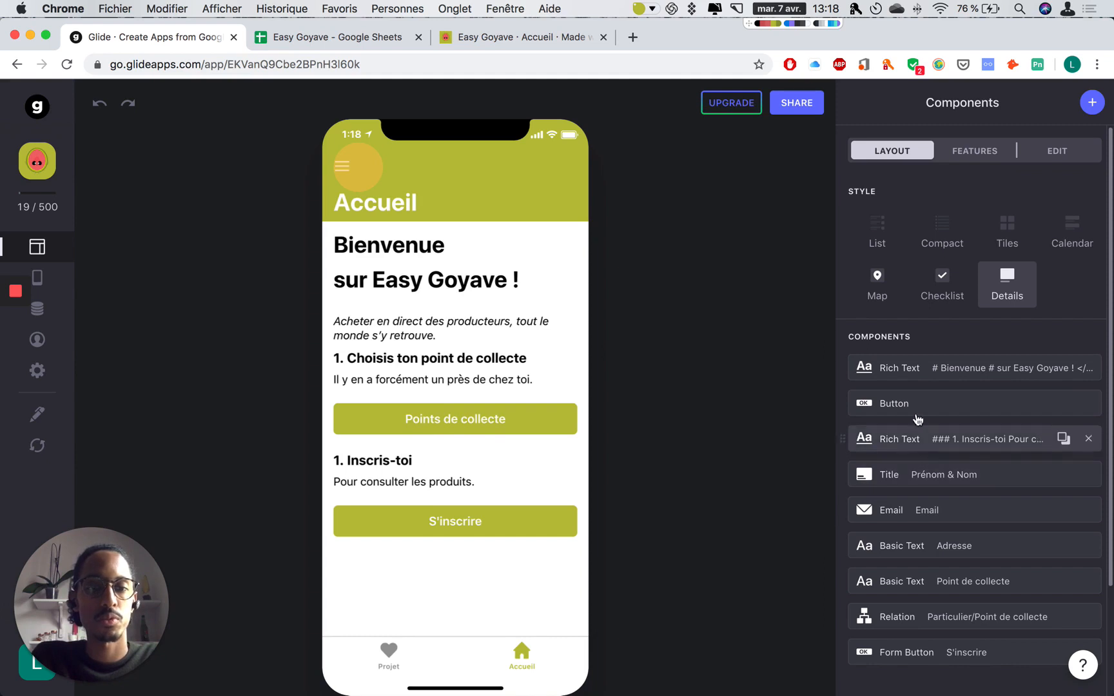
Try the Points de collecte button's Show as styles and settle on Bordered
{"action": "left_click", "coordinate": [979, 408]}
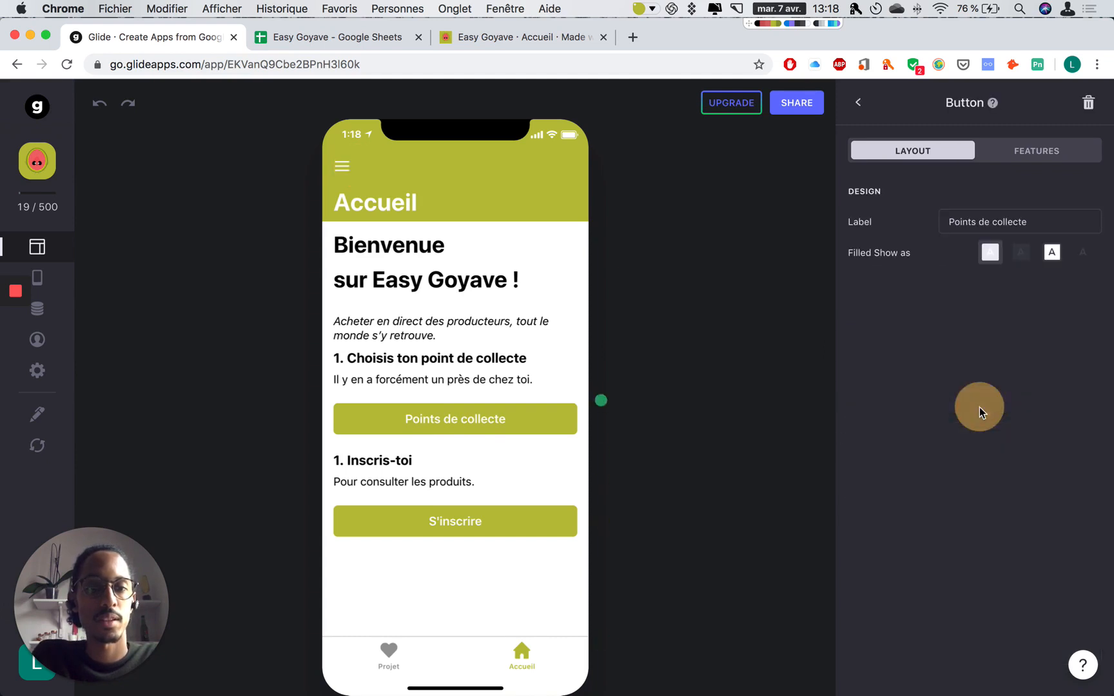
{"action": "left_click", "coordinate": [1055, 257]}
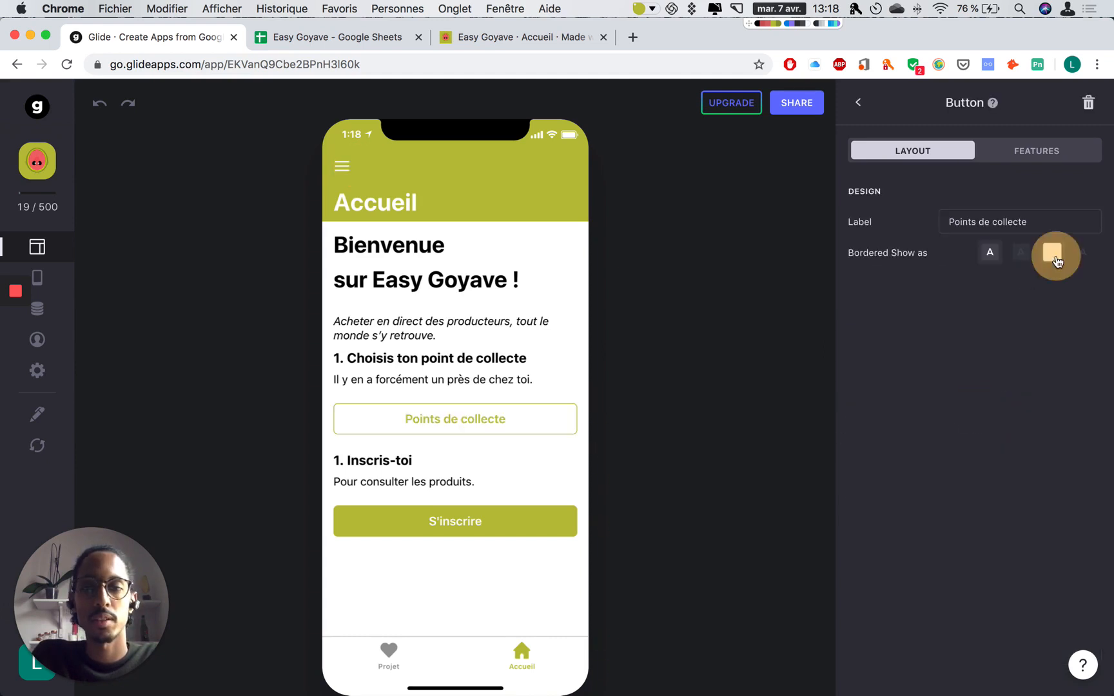
{"action": "left_click", "coordinate": [1016, 254]}
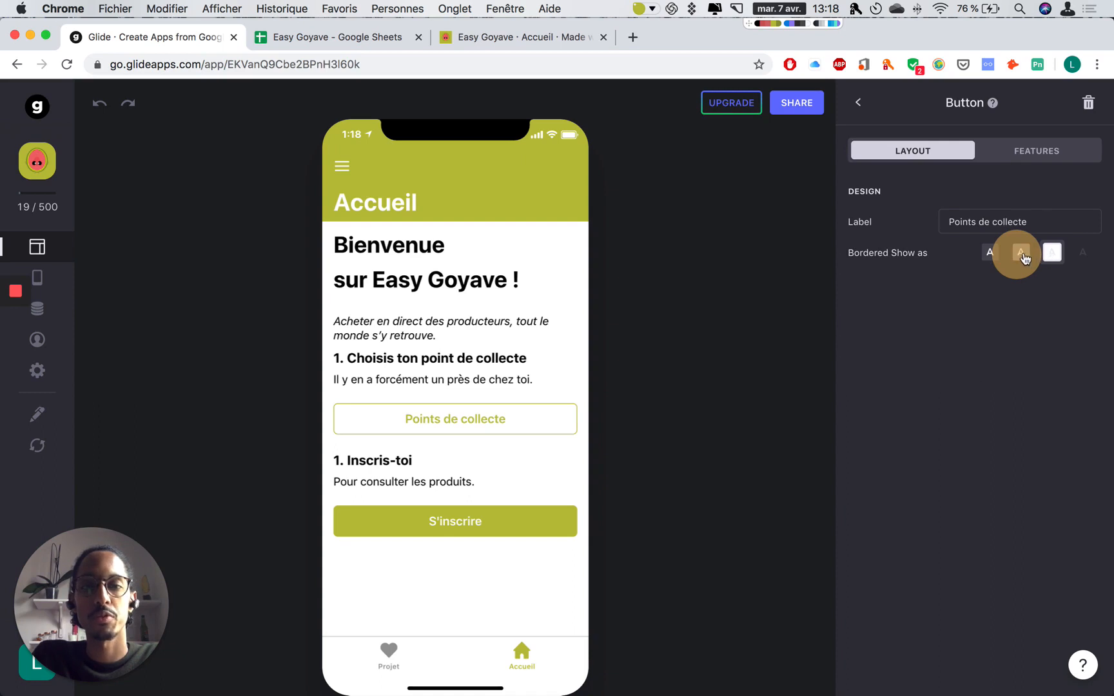
{"action": "left_click", "coordinate": [1043, 257]}
{"action": "left_click", "coordinate": [1049, 255]}
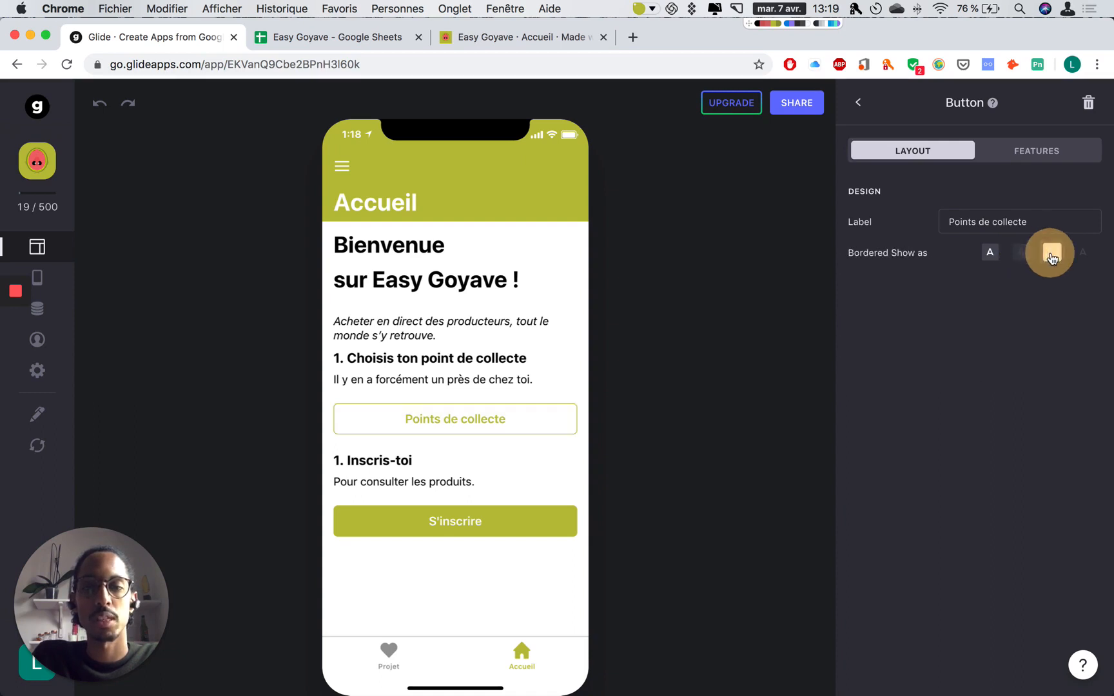
{"action": "left_click", "coordinate": [1081, 255]}
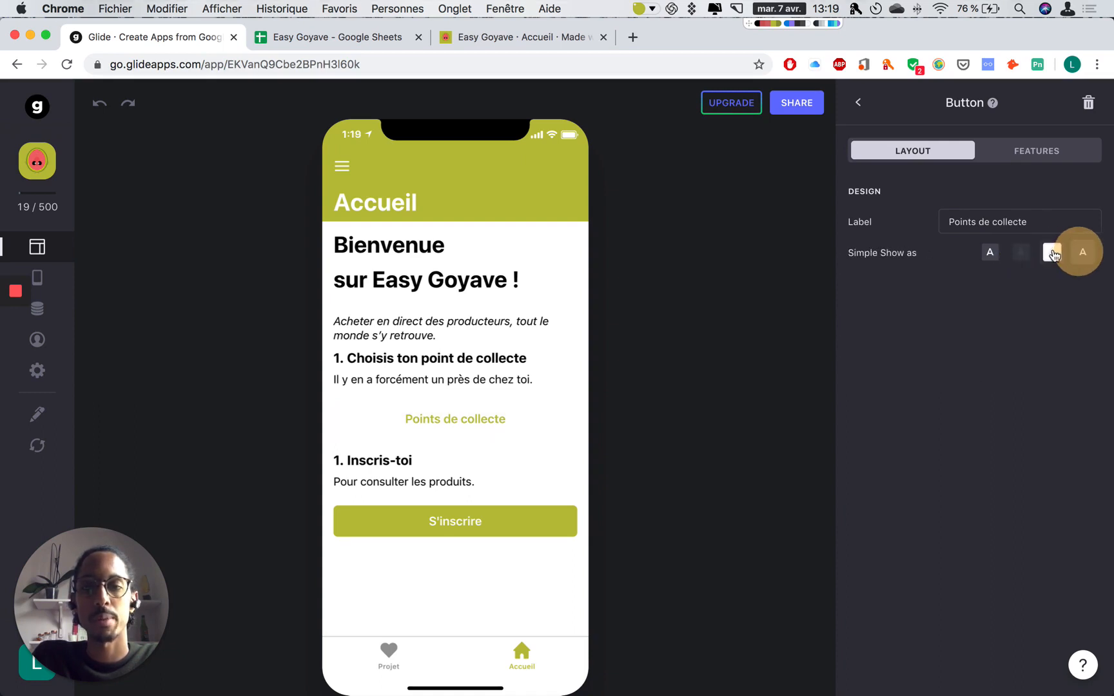
{"action": "left_click", "coordinate": [1053, 254]}
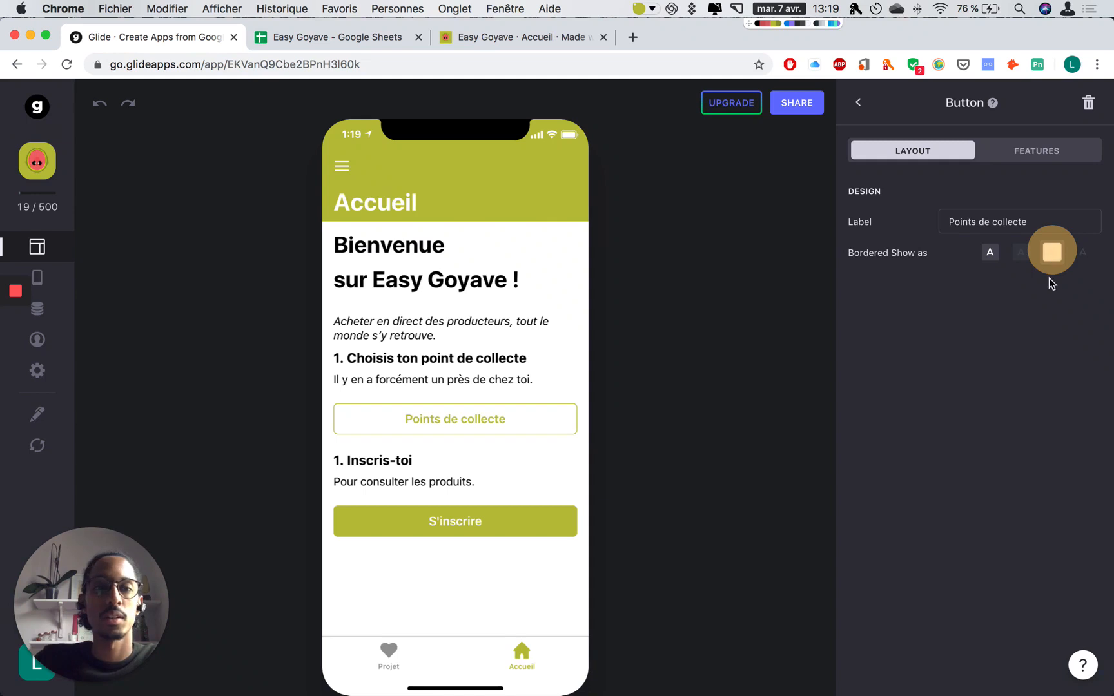
{"action": "left_click", "coordinate": [863, 106]}
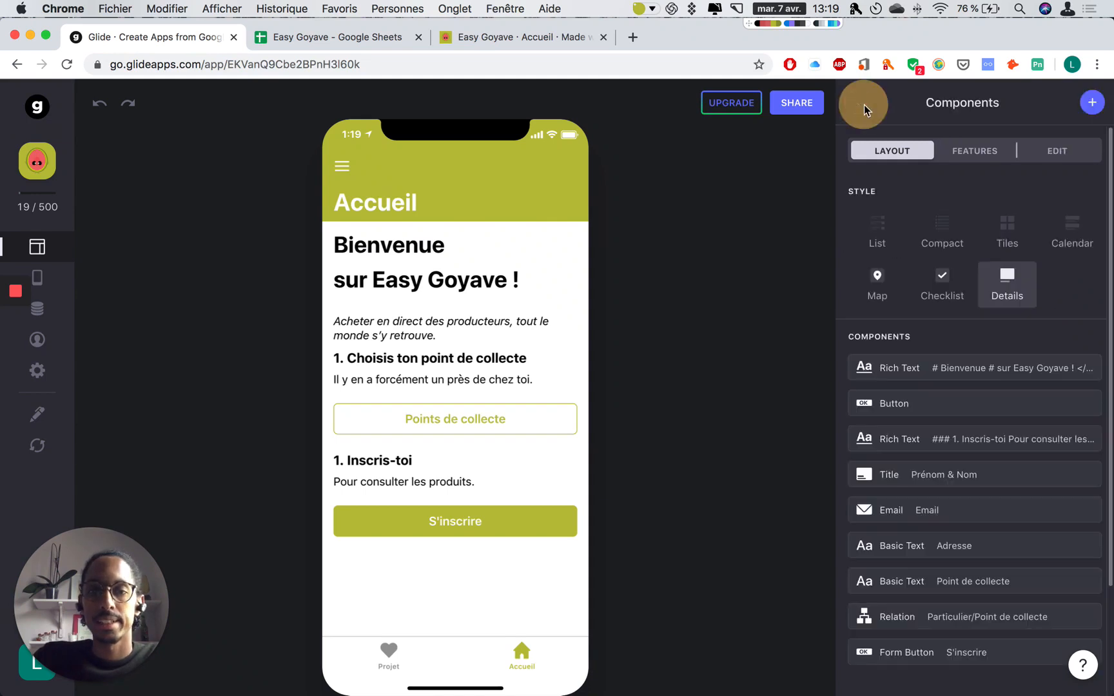
{"action": "left_click", "coordinate": [450, 528]}
{"action": "left_click", "coordinate": [357, 167]}
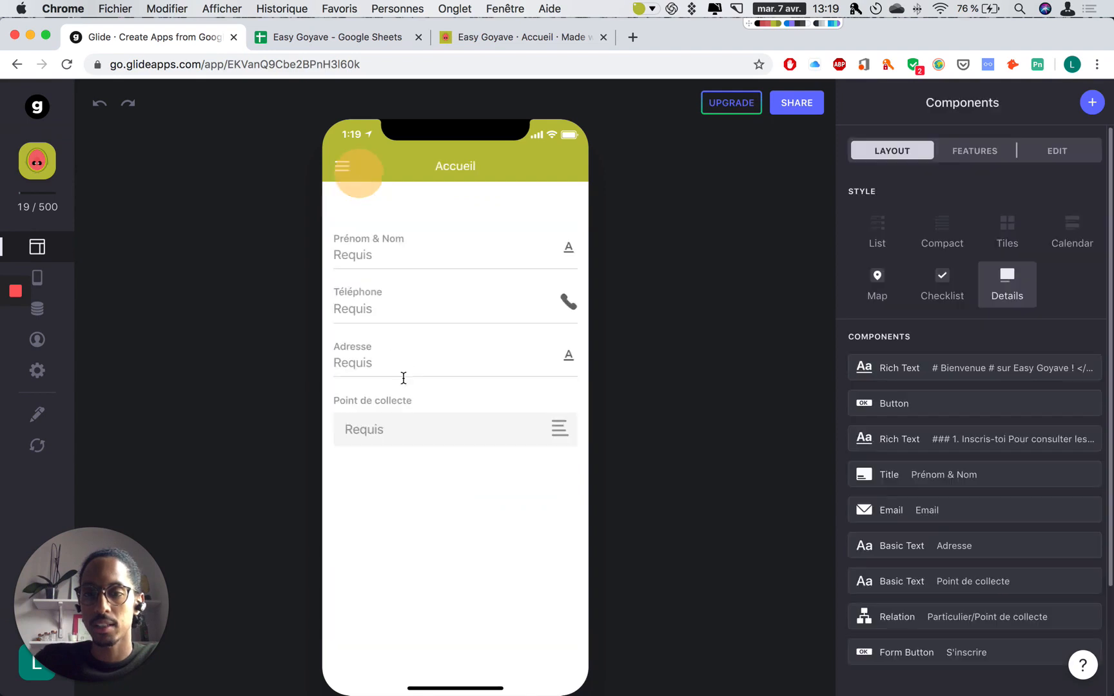
{"action": "left_click", "coordinate": [428, 430]}
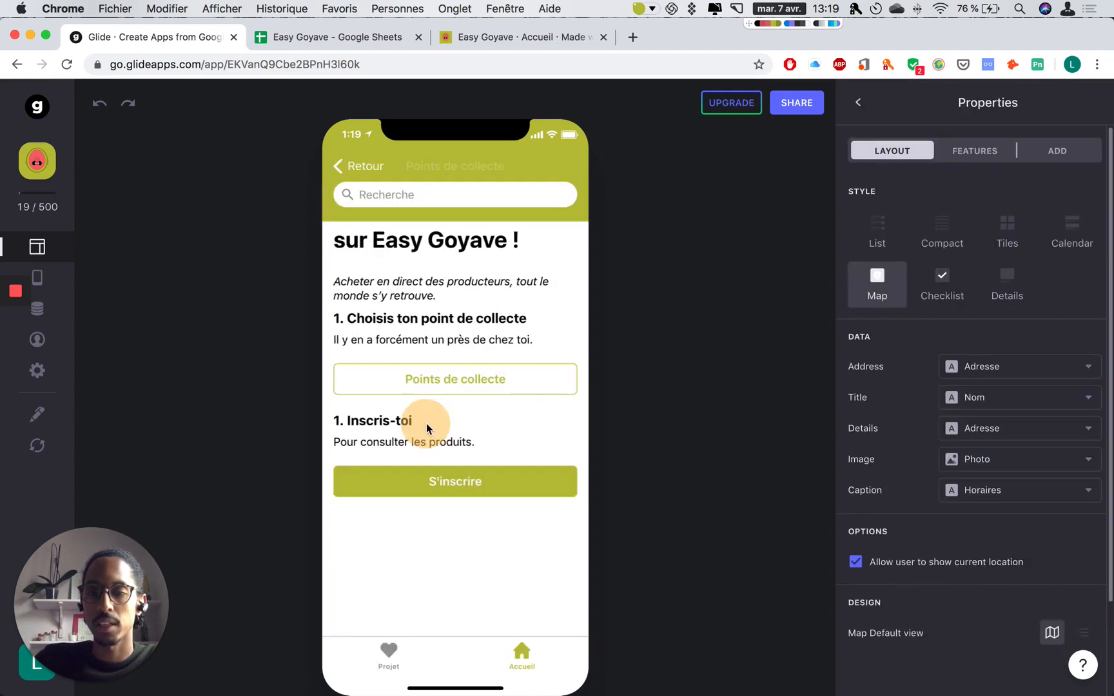
{"action": "left_click", "coordinate": [450, 518]}
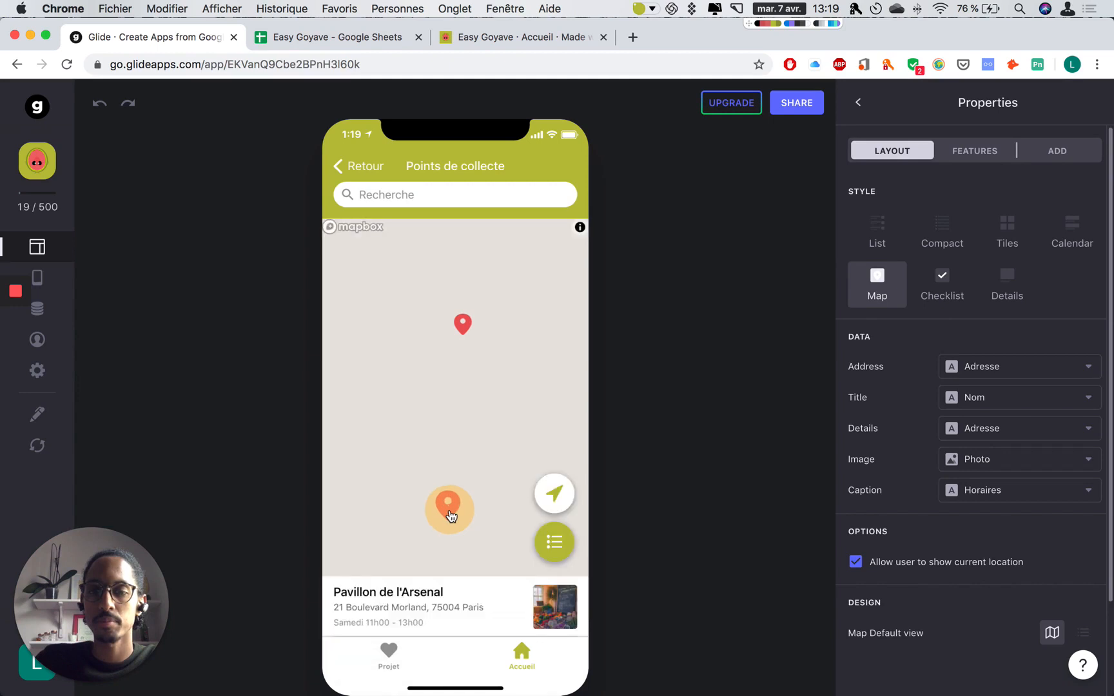
{"action": "left_click", "coordinate": [469, 617]}
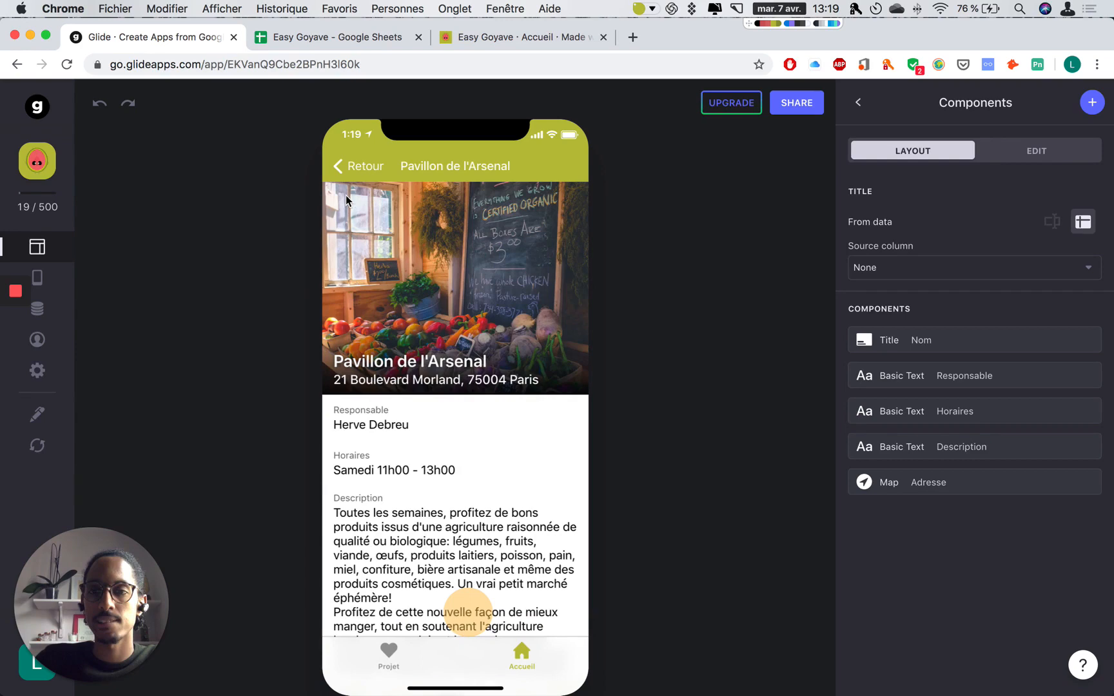
{"action": "left_click", "coordinate": [340, 166]}
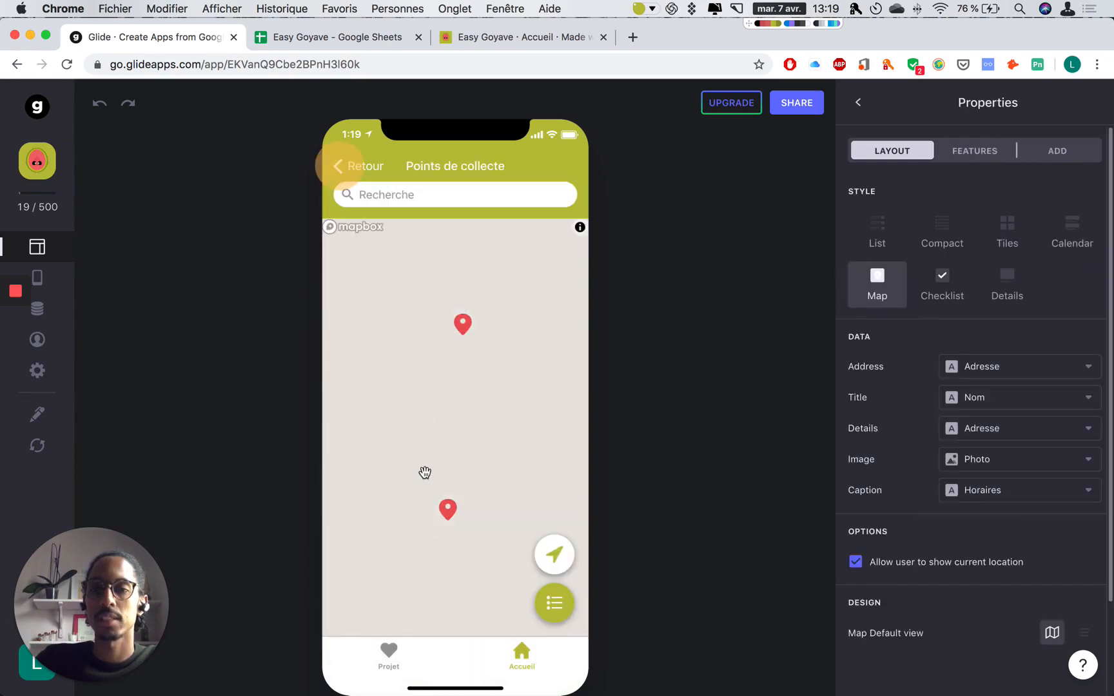
{"action": "scroll", "coordinate": [425, 472], "scroll_direction": "down", "scroll_amount": 3}
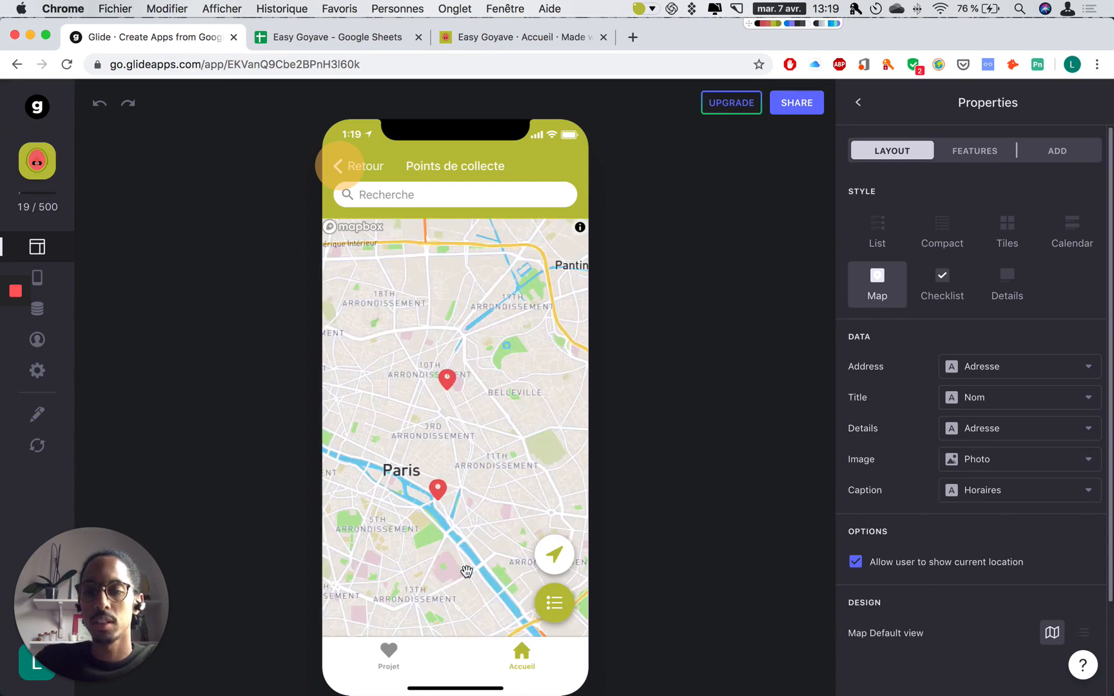
{"action": "left_click", "coordinate": [389, 652]}
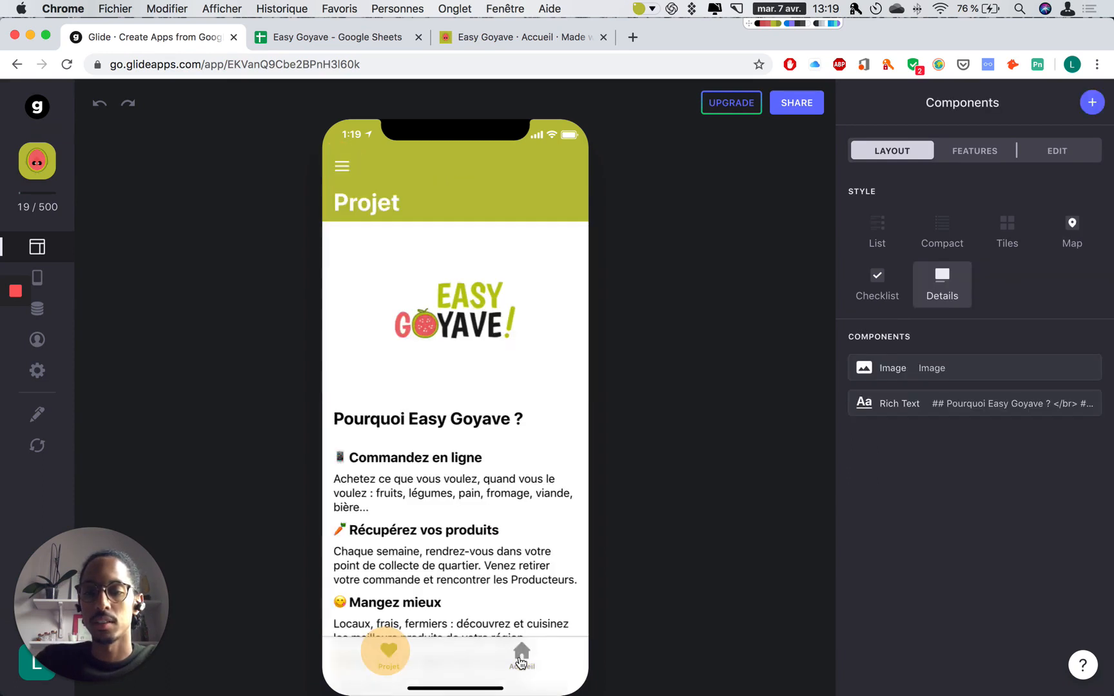
{"action": "left_click", "coordinate": [522, 658]}
{"action": "left_click", "coordinate": [342, 175]}
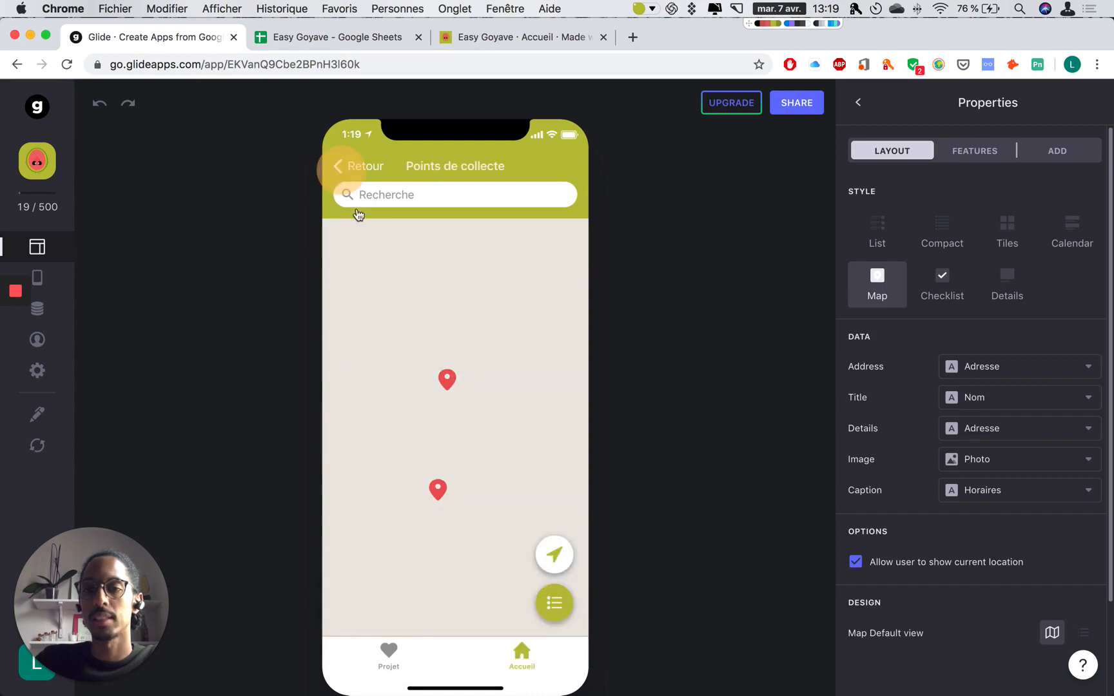